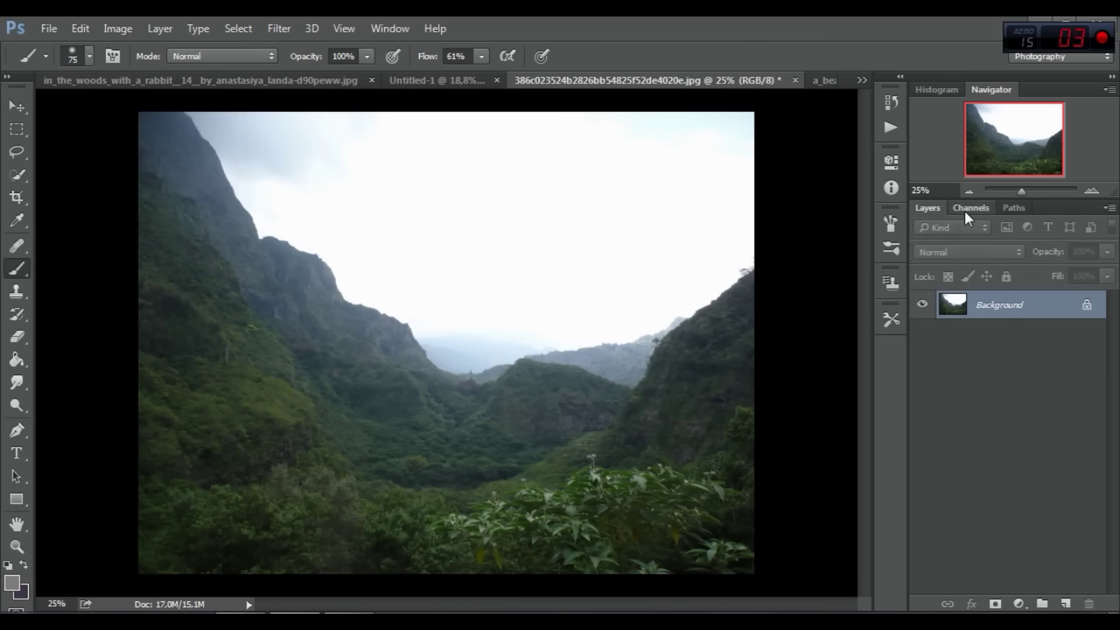
- Show the valley photo's colour channels in the Channels panel
click(969, 208)
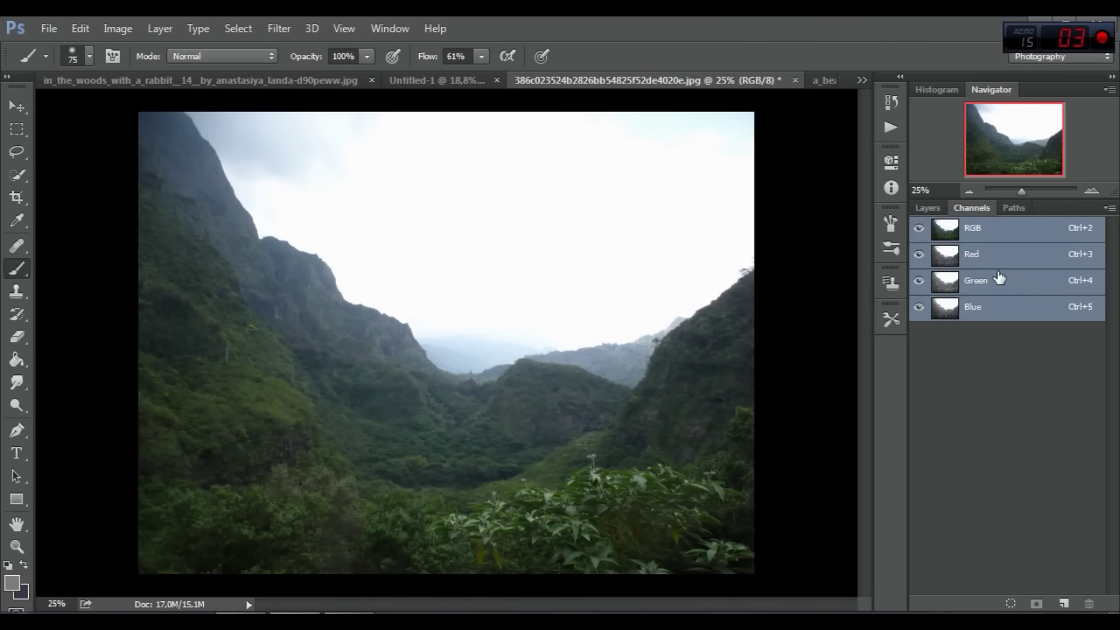
- Duplicate the Blue channel, apply Levels (midtone 0.01, white 222), and load it as a sky selection
click(975, 309)
drag(999, 315, 1064, 603)
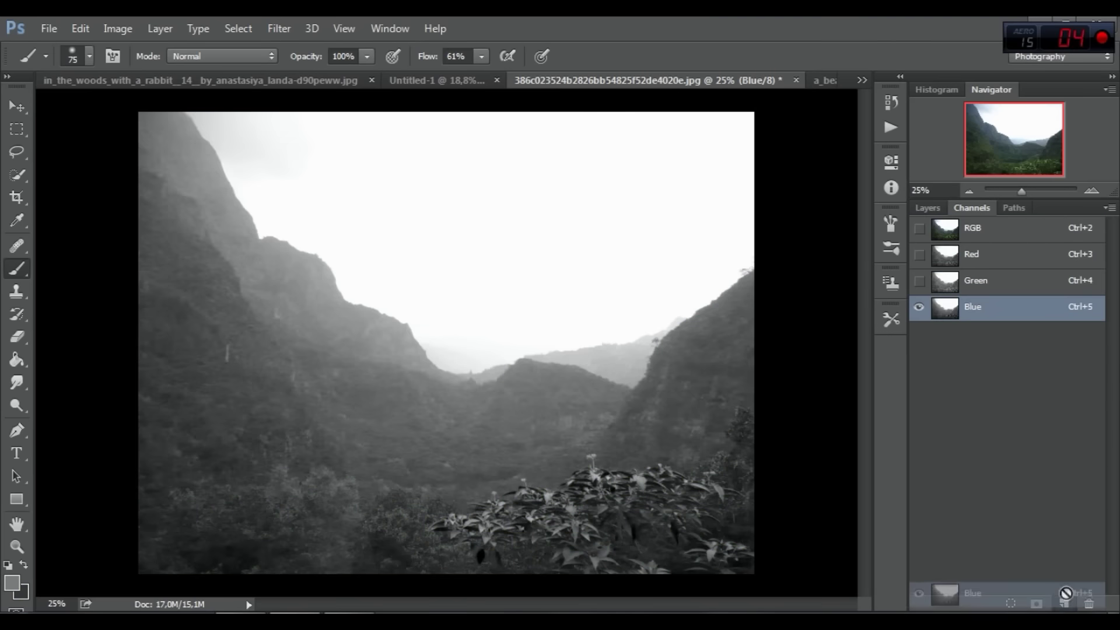
click(117, 29)
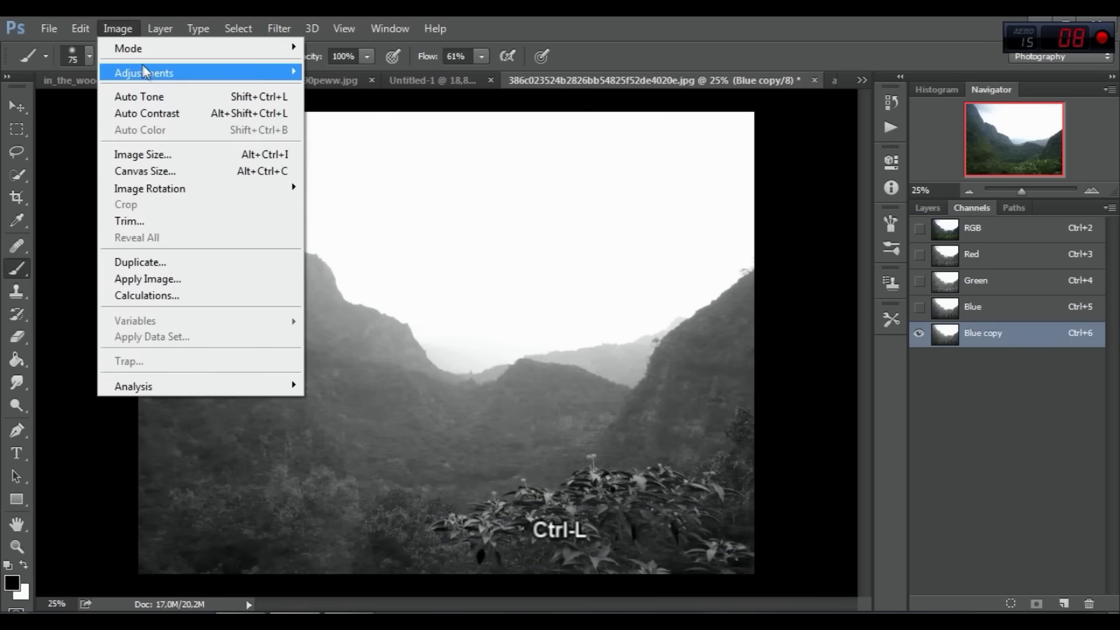
click(411, 91)
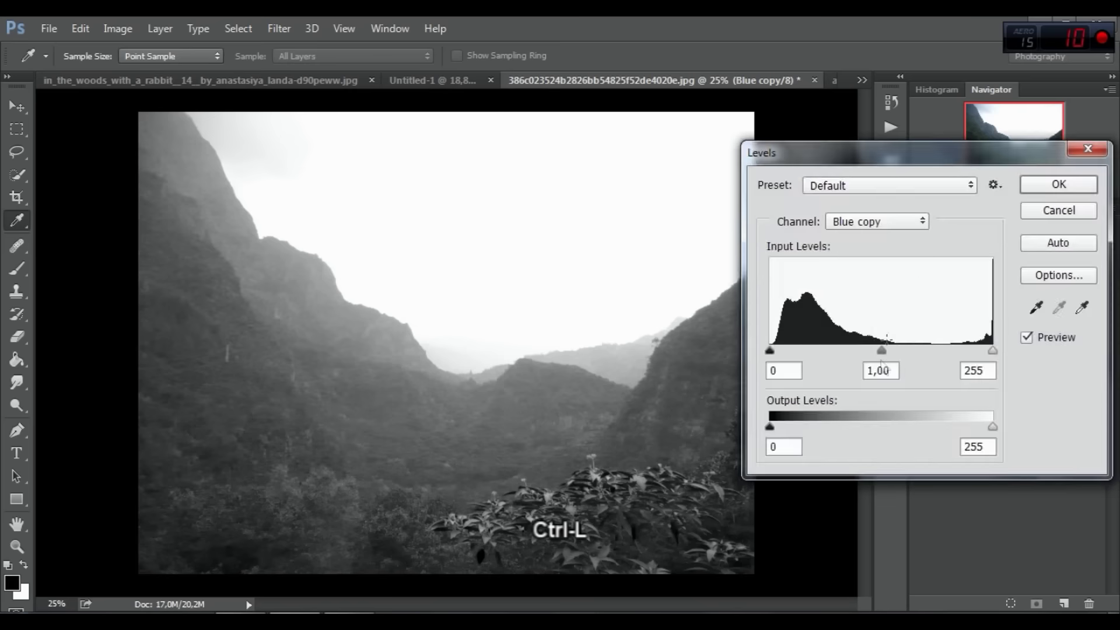
mouse_move(881, 350)
mouse_down()
mouse_move(981, 352)
mouse_move(943, 353)
mouse_up()
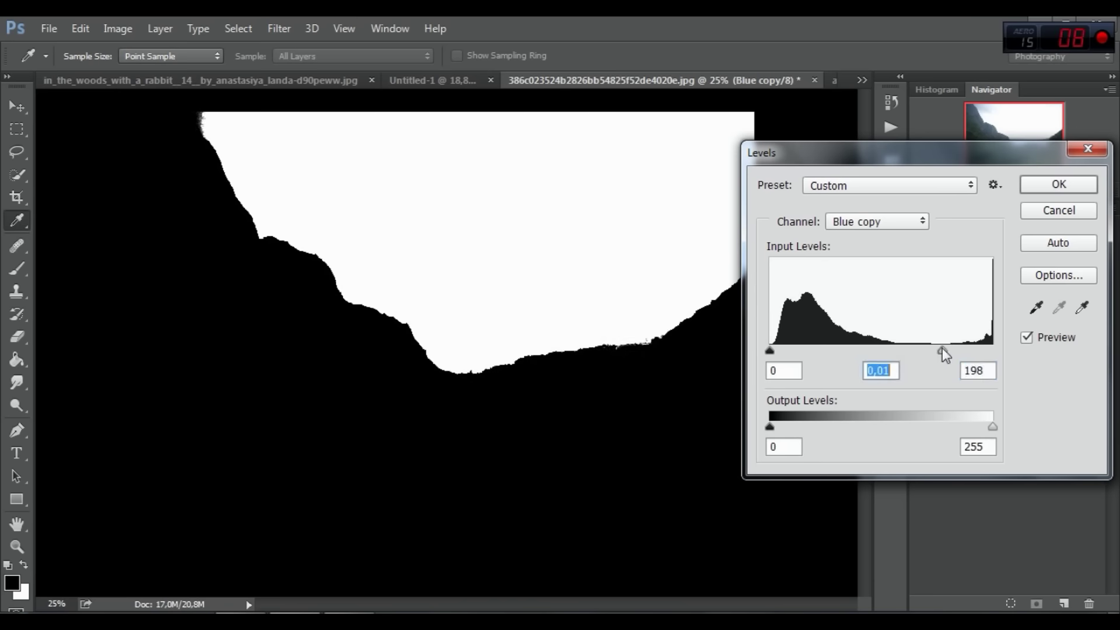
drag(944, 351, 962, 351)
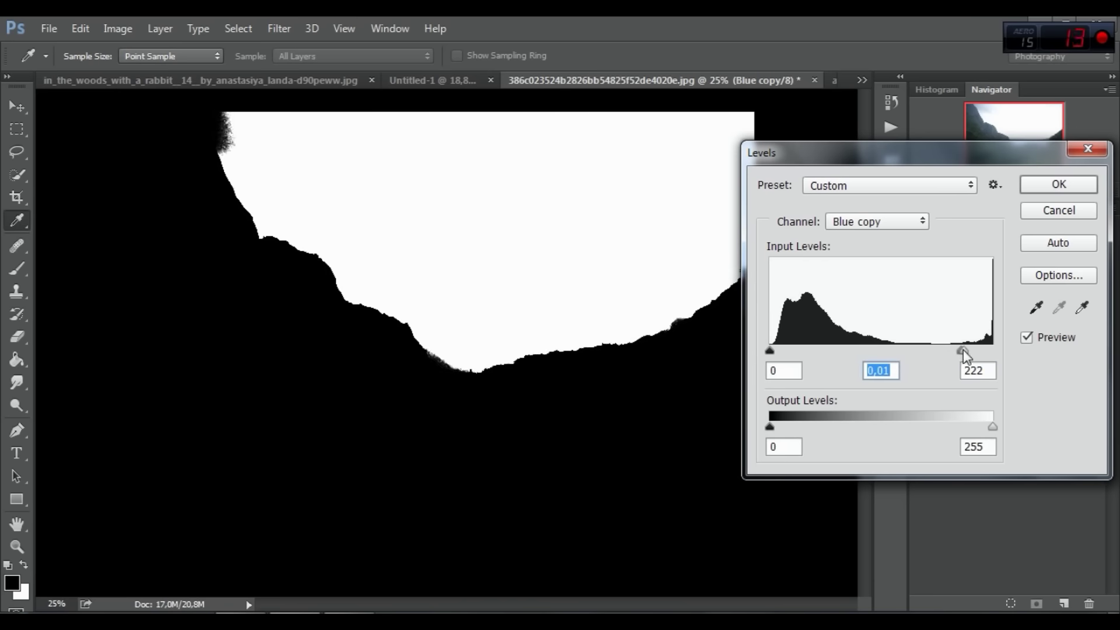
drag(823, 157, 801, 159)
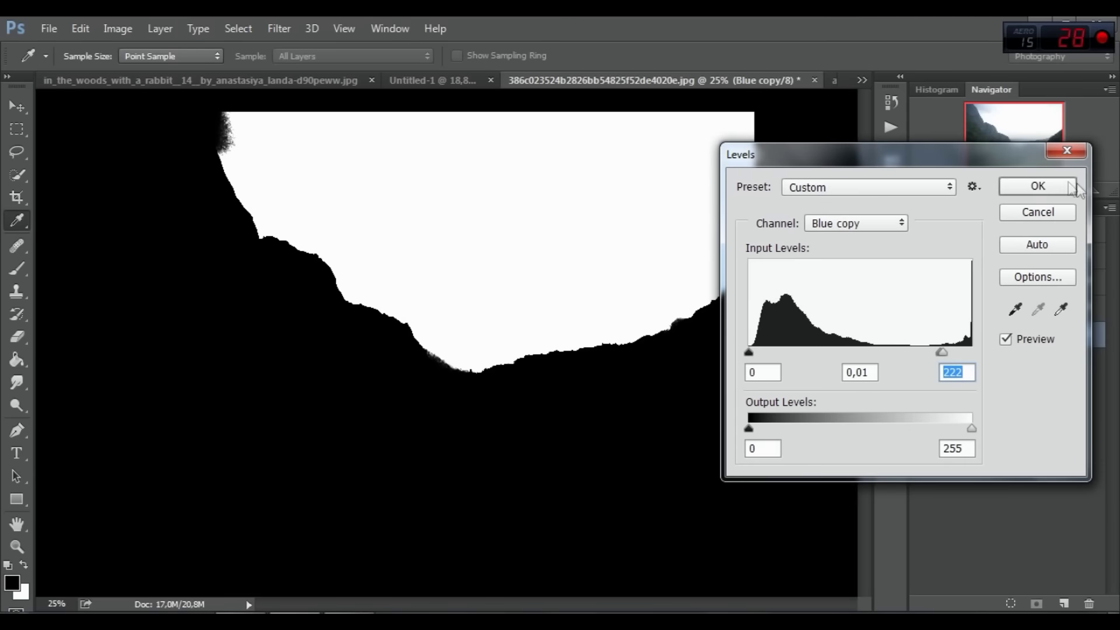
click(1038, 186)
key(b)
click(1010, 603)
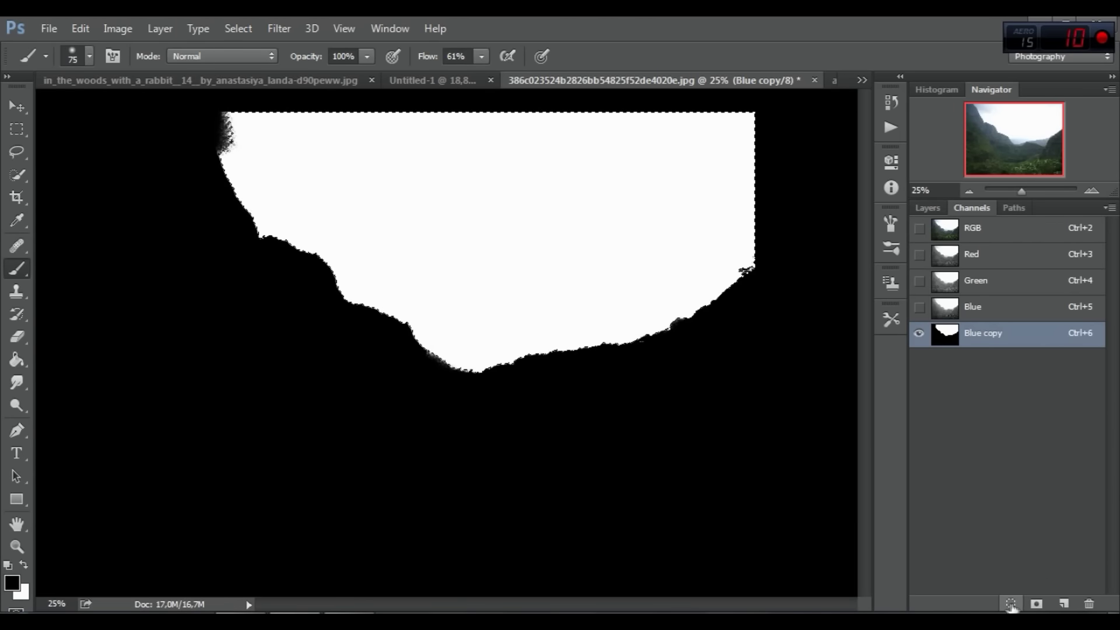
- Convert the Background into Layer 0 and add a layer mask from the sky selection
click(919, 228)
click(927, 208)
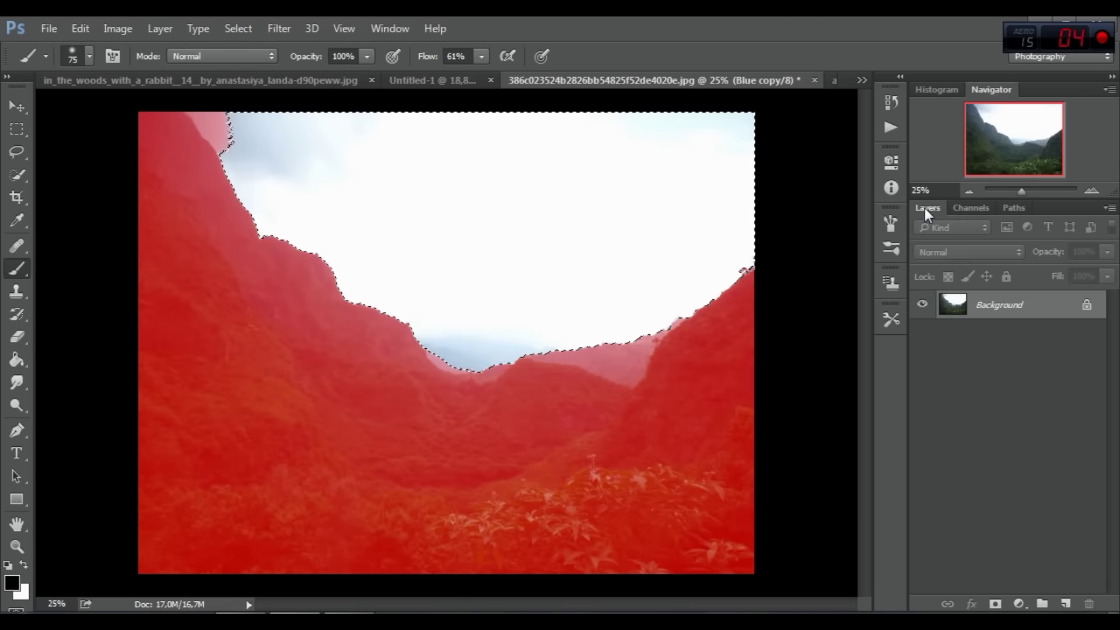
double_click(987, 305)
click(752, 221)
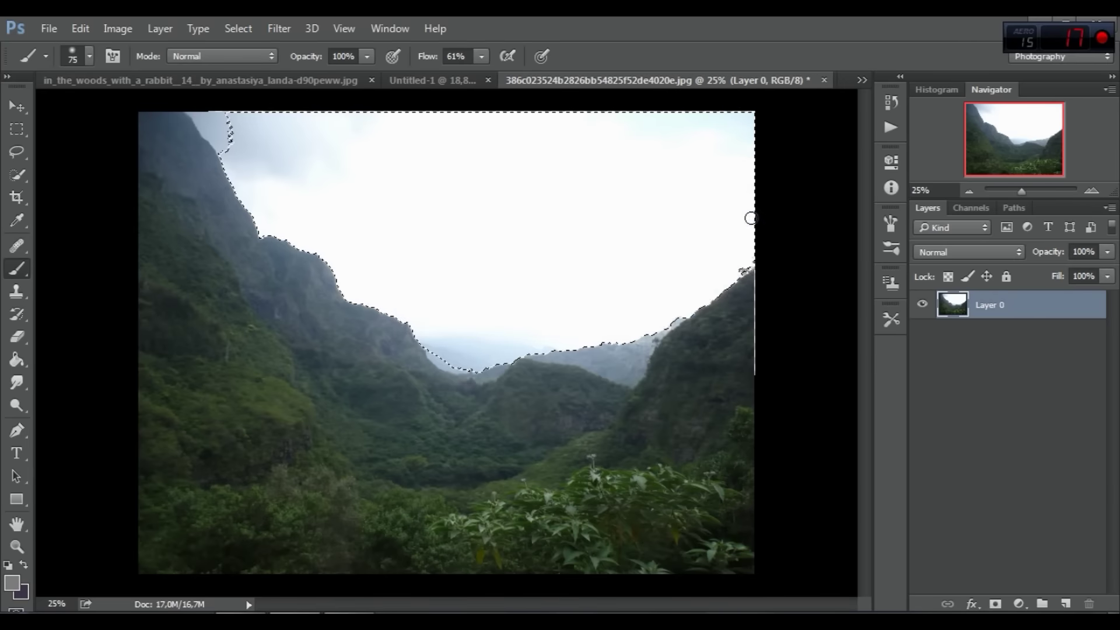
click(995, 604)
- Invert the layer mask so the mountains show and the sky turns transparent
click(117, 29)
mouse_move(143, 73)
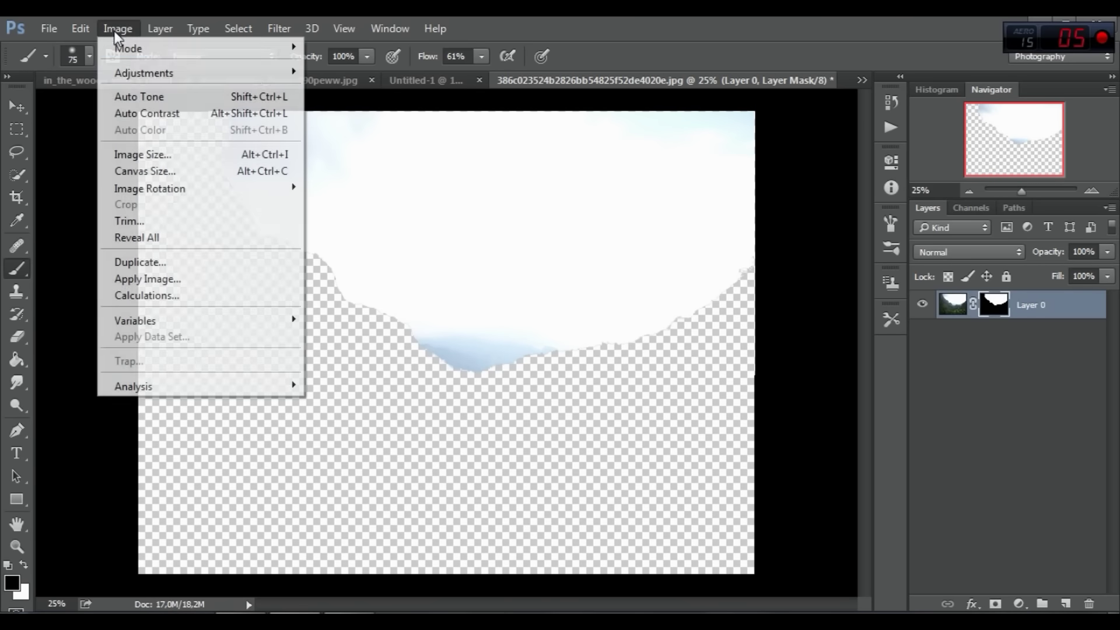
key(ctrl+i)
click(370, 267)
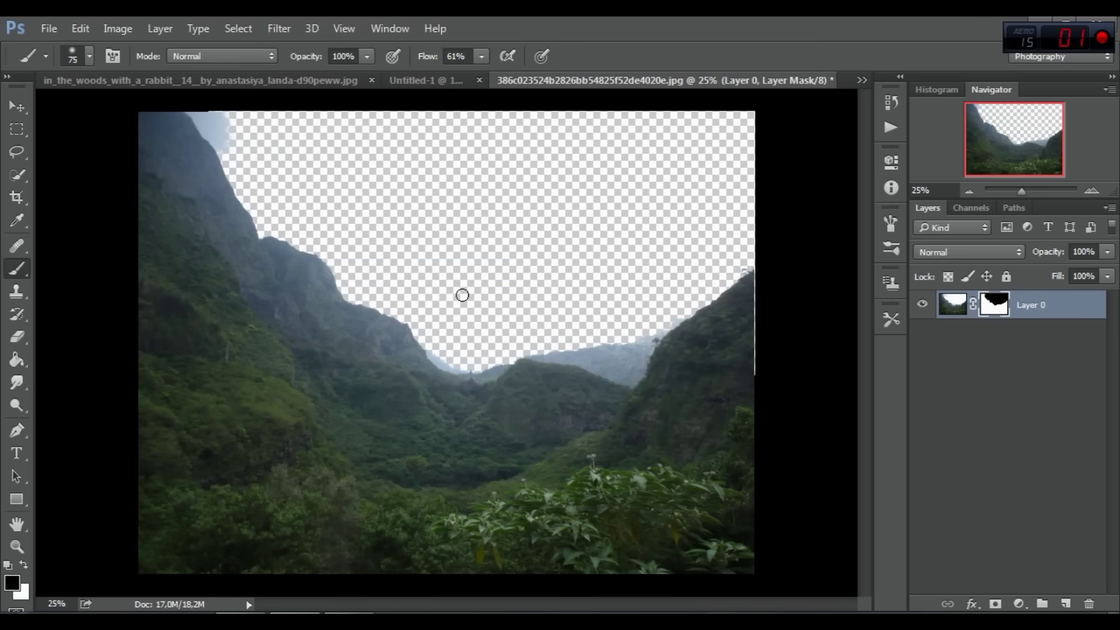
alt+scroll(461, 295, down, 2)
alt+scroll(457, 295, down, 1)
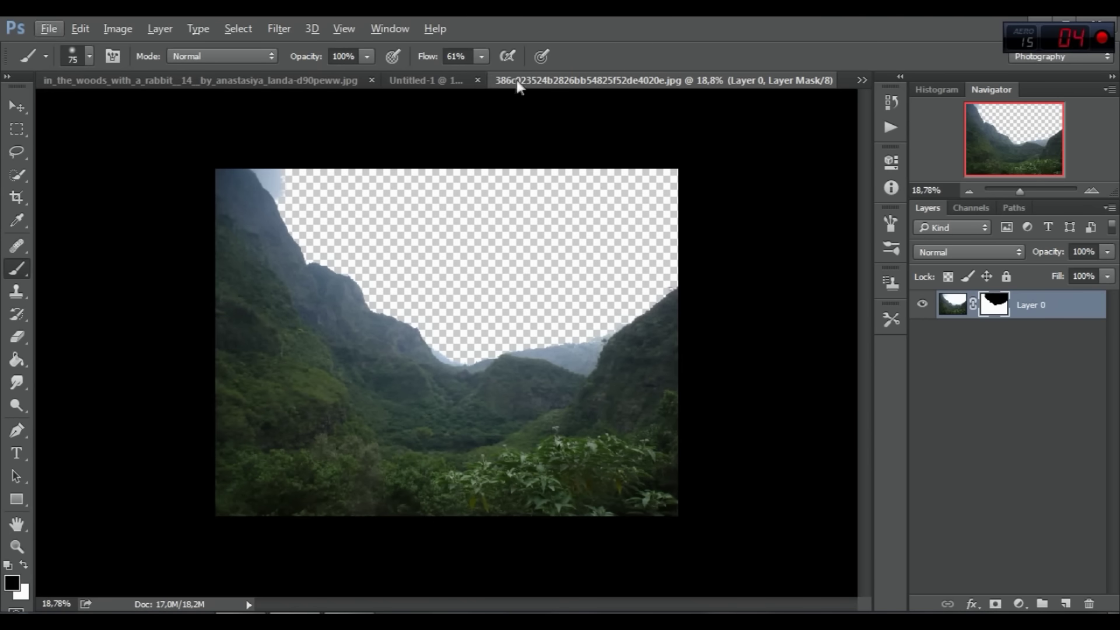
- Move the masked valley layer into the grey Untitled-1 document
drag(513, 80, 523, 125)
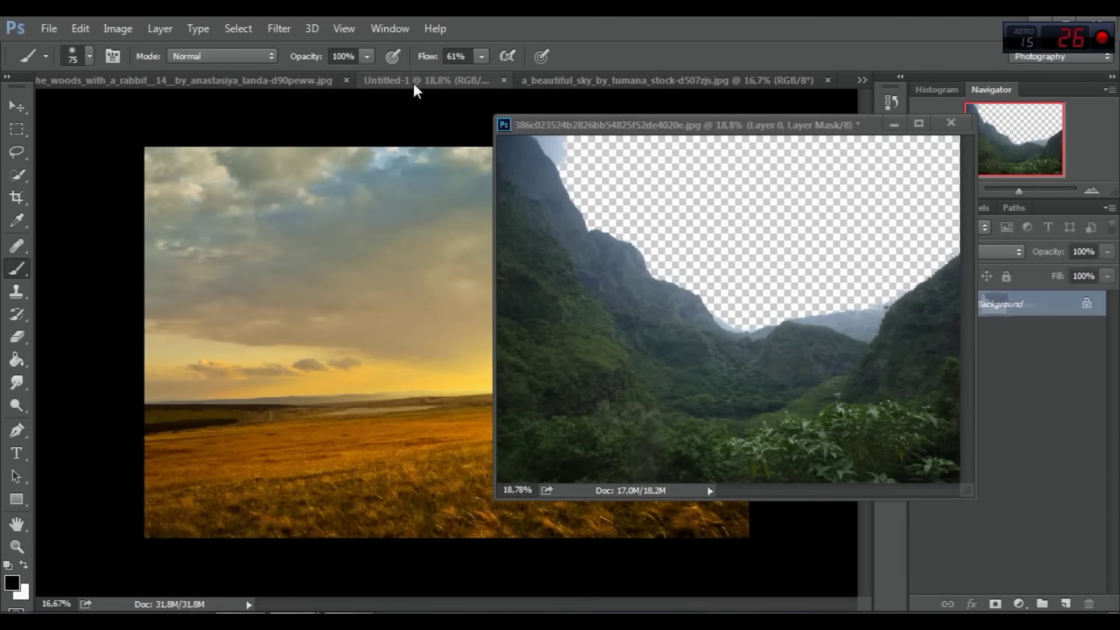
click(426, 81)
click(16, 106)
drag(640, 433, 485, 331)
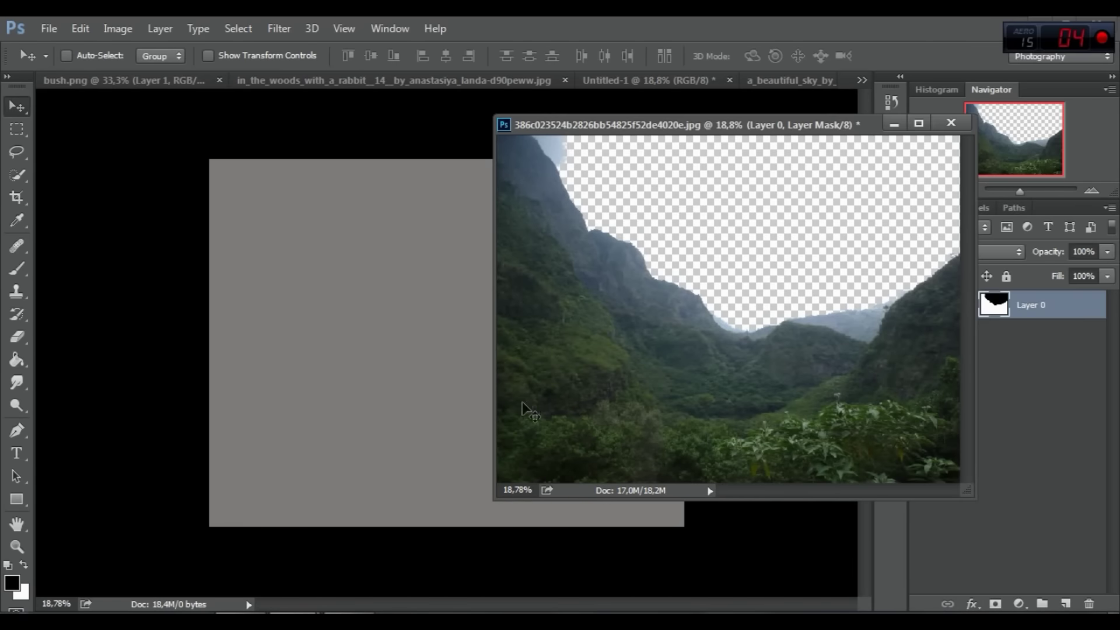
click(894, 124)
drag(587, 349, 557, 435)
- Scale the valley layer proportionally to 117.78% with Free Transform and commit
click(73, 28)
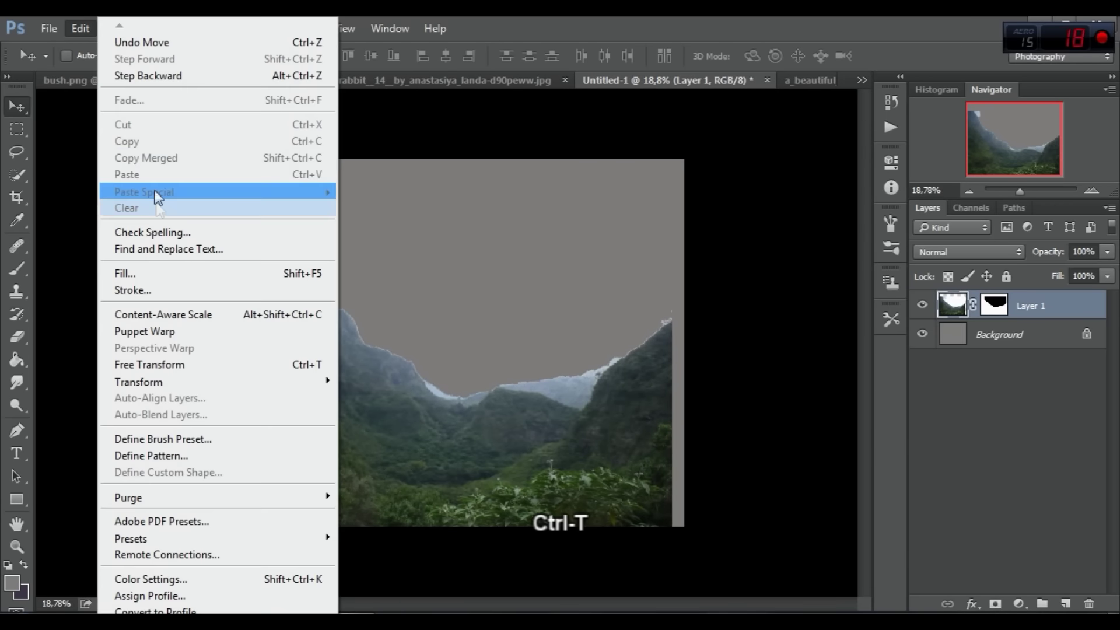
click(150, 364)
click(312, 56)
drag(209, 201, 159, 164)
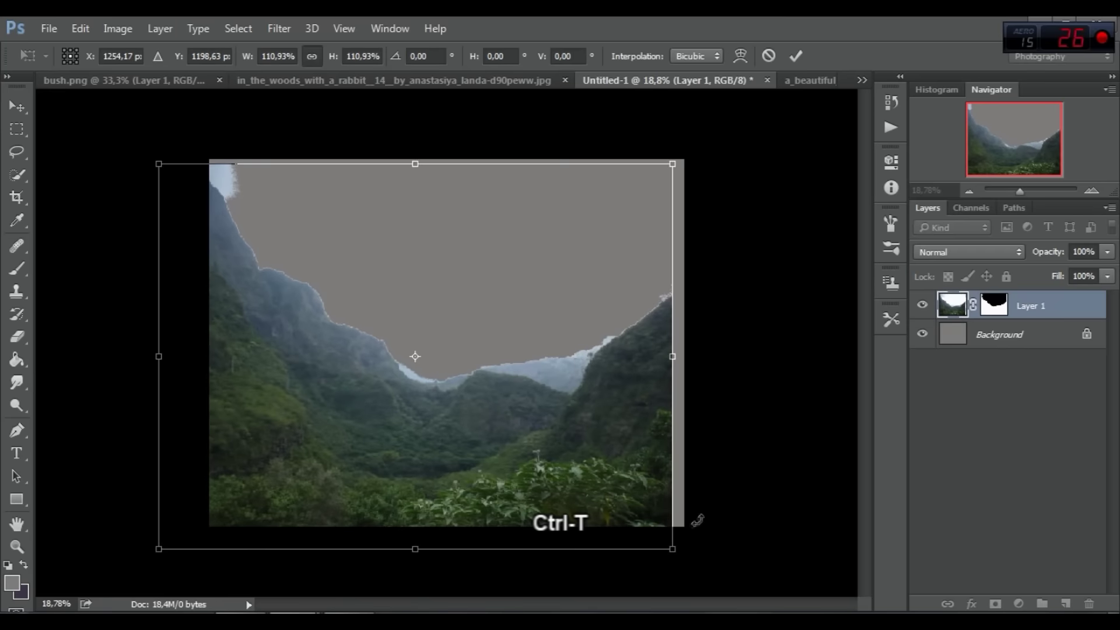
drag(673, 550, 704, 568)
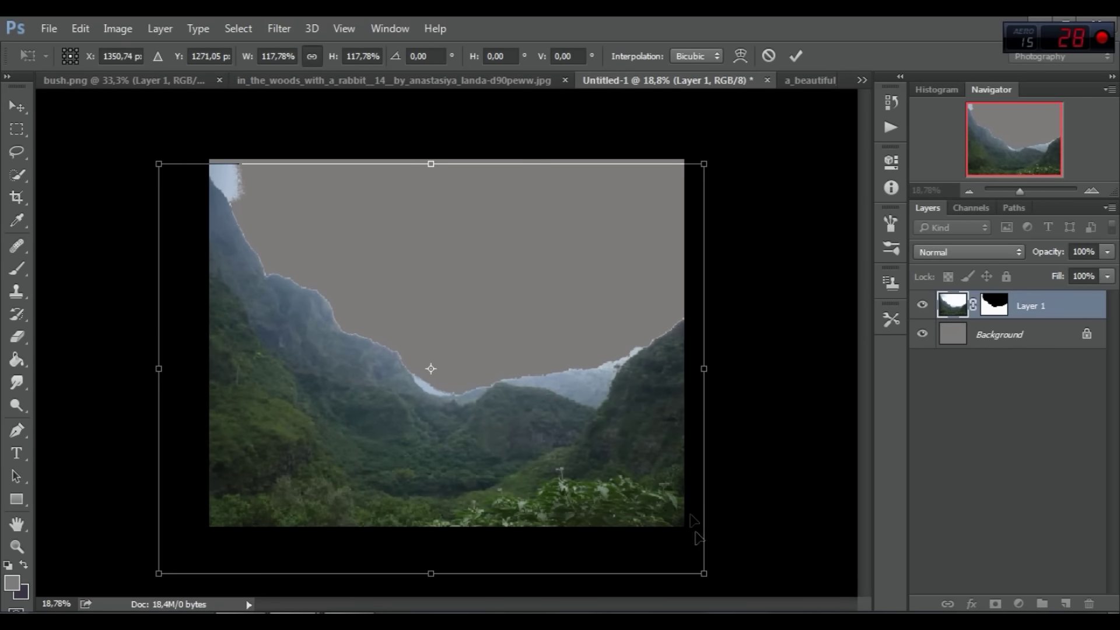
drag(660, 456, 660, 466)
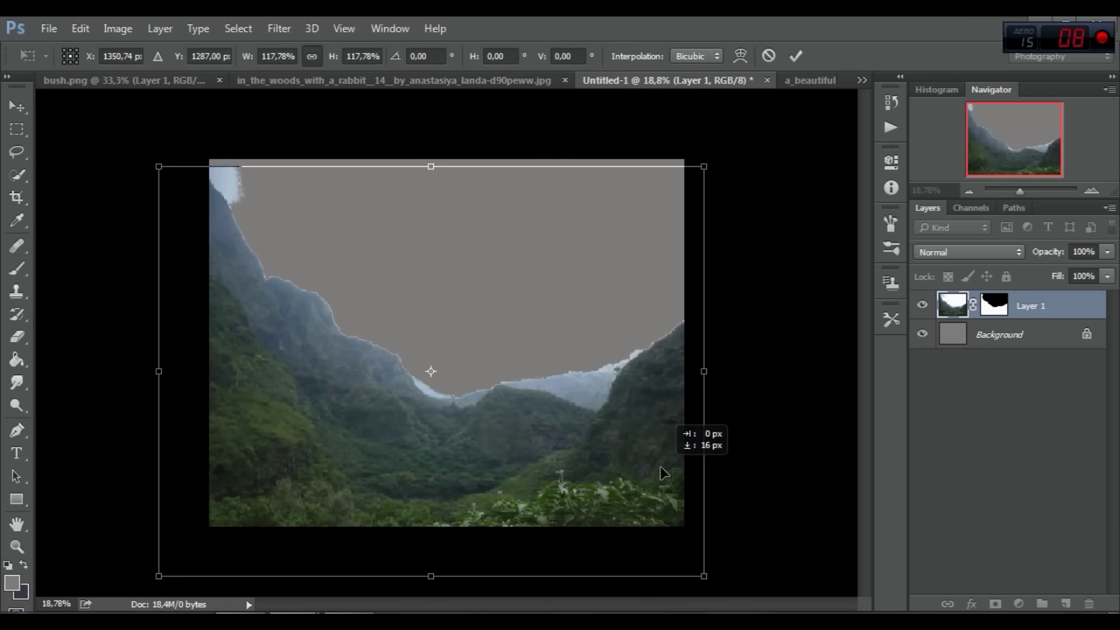
drag(660, 467, 659, 464)
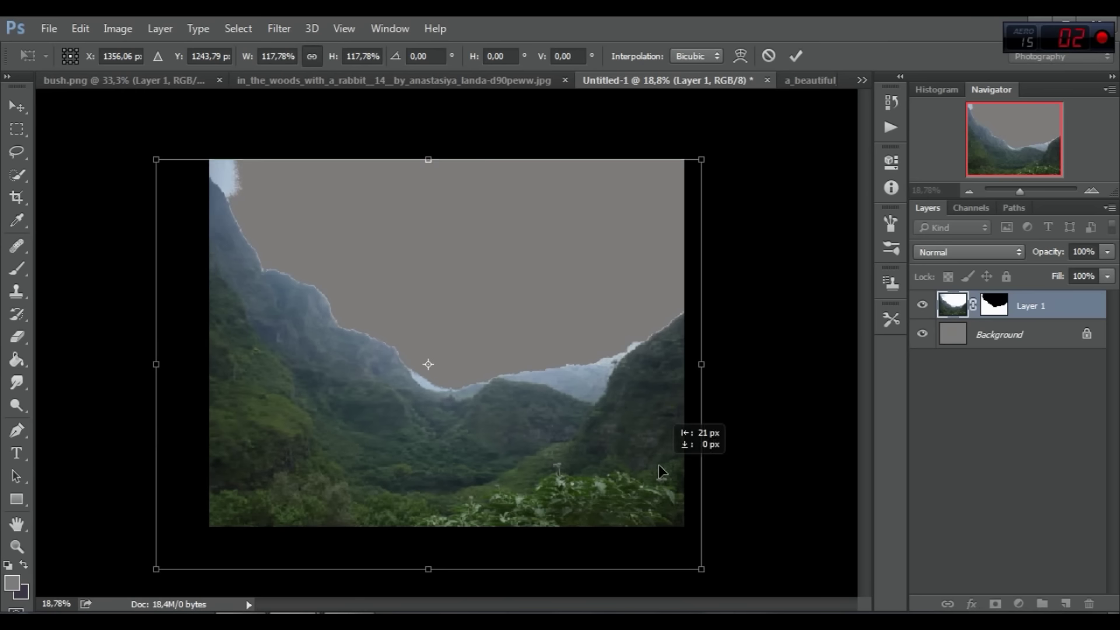
click(796, 56)
click(994, 304)
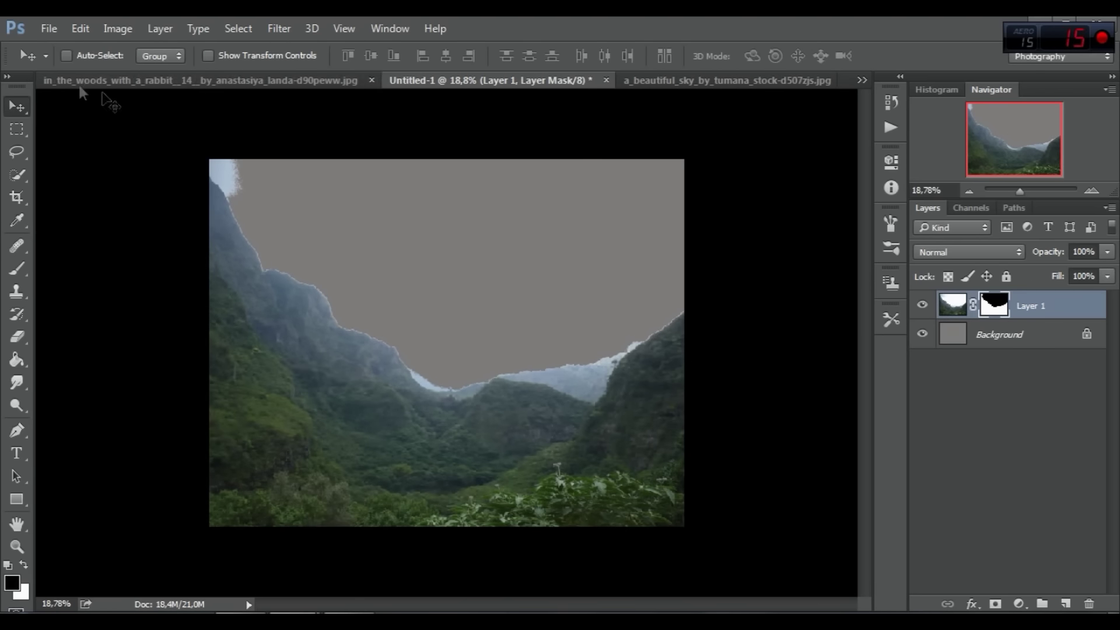
click(16, 268)
- Paint black on the valley layer's mask over the pale sky patch at the top-left corner
scroll(228, 137, up, 3)
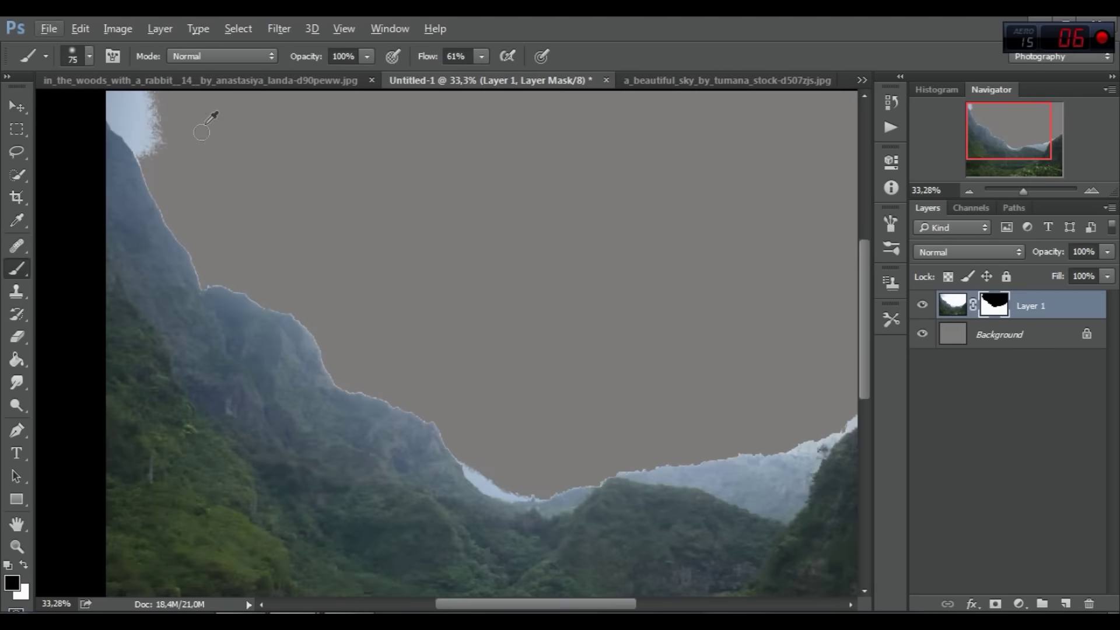
drag(187, 150, 257, 307)
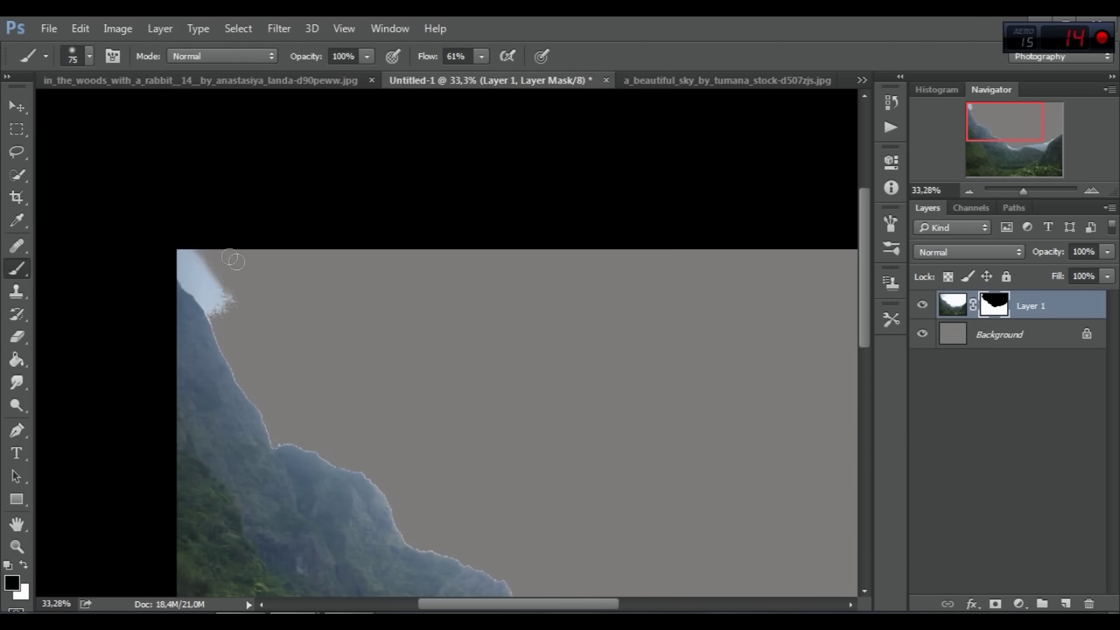
mouse_move(222, 275)
mouse_down()
mouse_move(163, 246)
mouse_move(213, 310)
mouse_up()
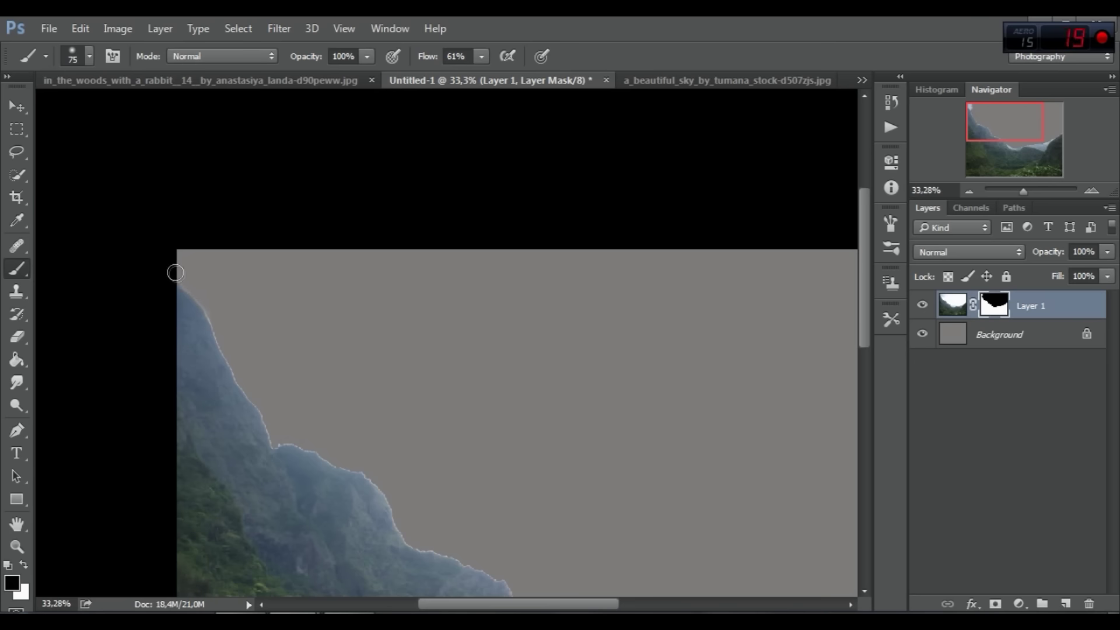
scroll(379, 241, down, 3)
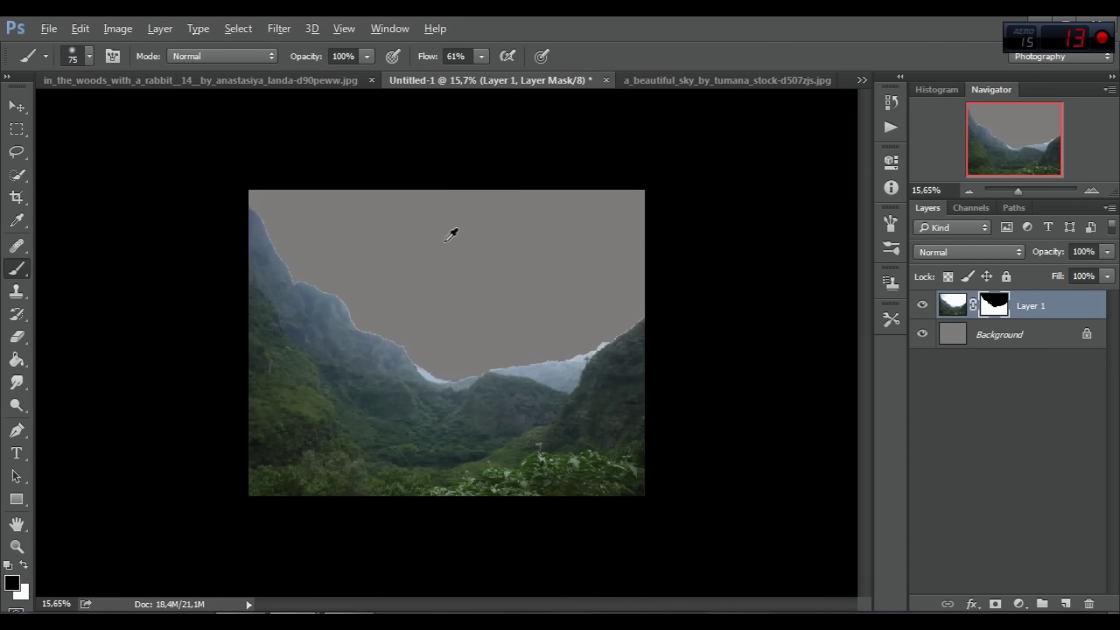
scroll(441, 244, up, 1)
scroll(456, 239, up, 1)
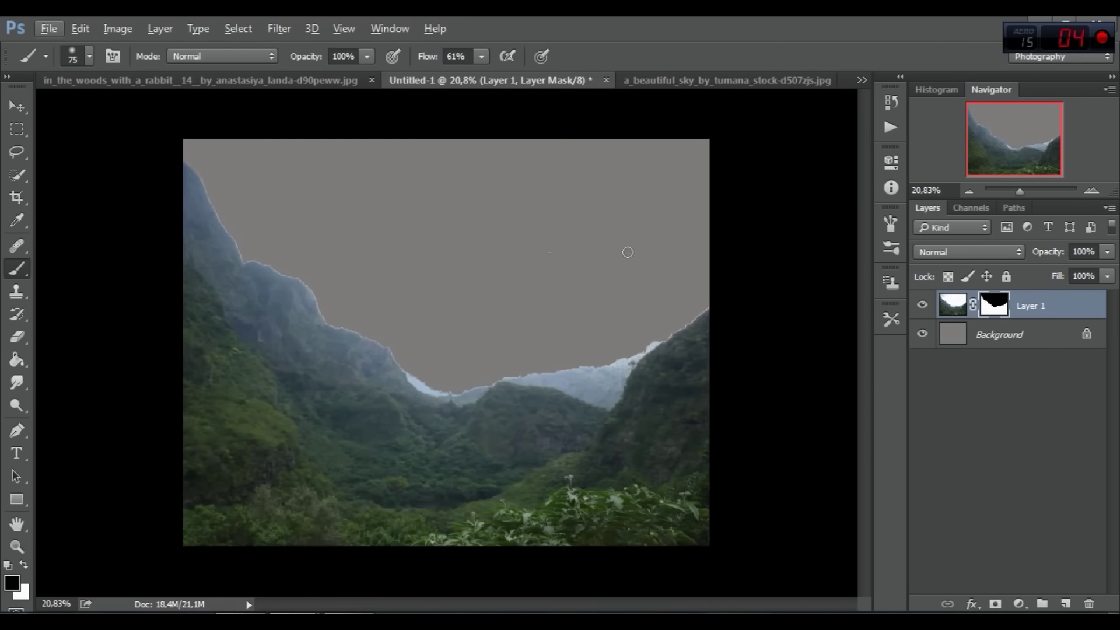
- Apply the valley layer's mask, then undo it to keep the mask editable
right_click(993, 307)
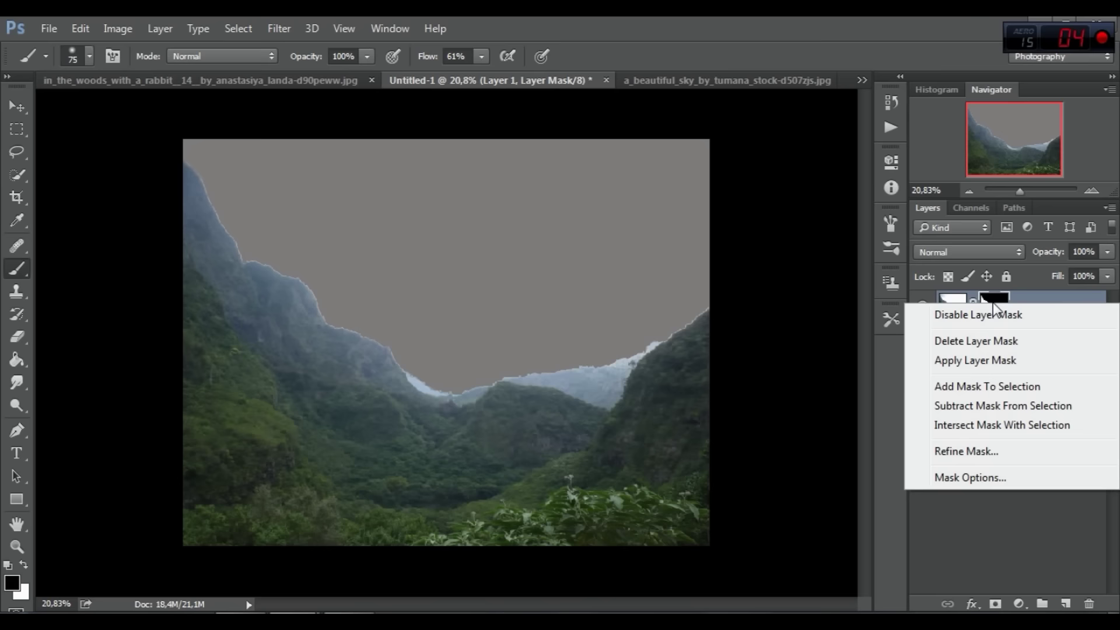
click(977, 361)
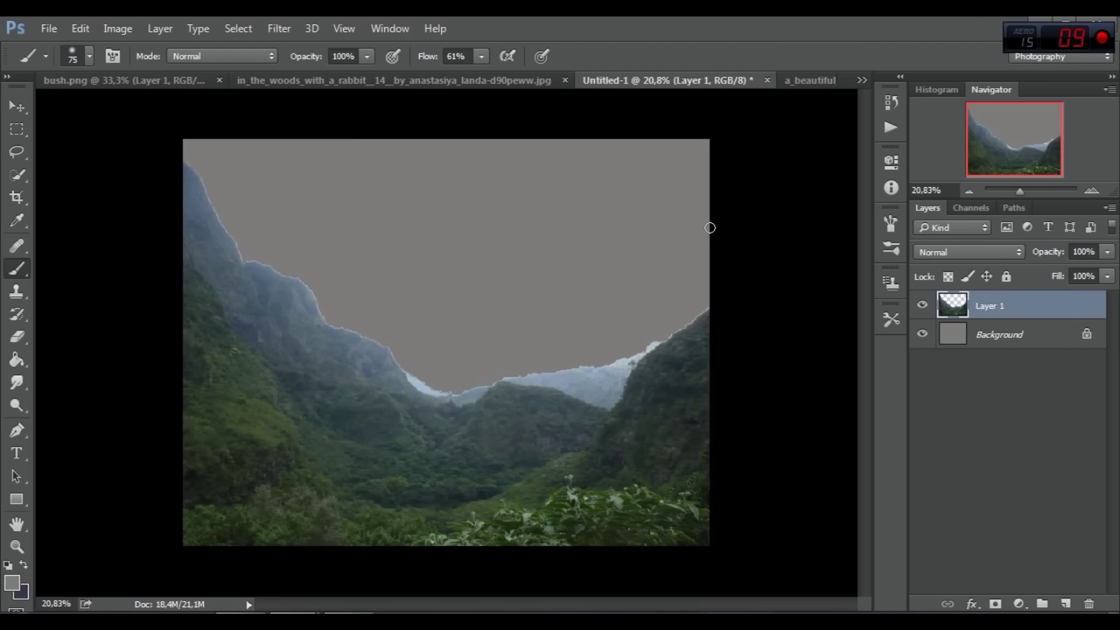
click(80, 28)
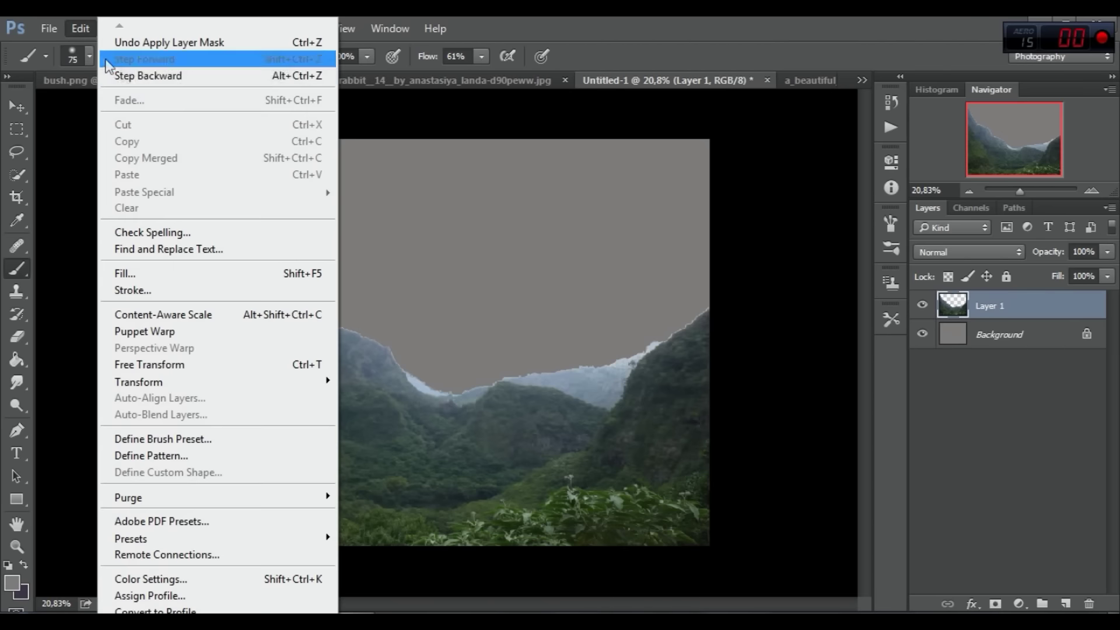
click(116, 34)
- Refine the mask with 2.9 px Feather and about -20% Shift Edge, output to Layer Mask
right_click(1002, 310)
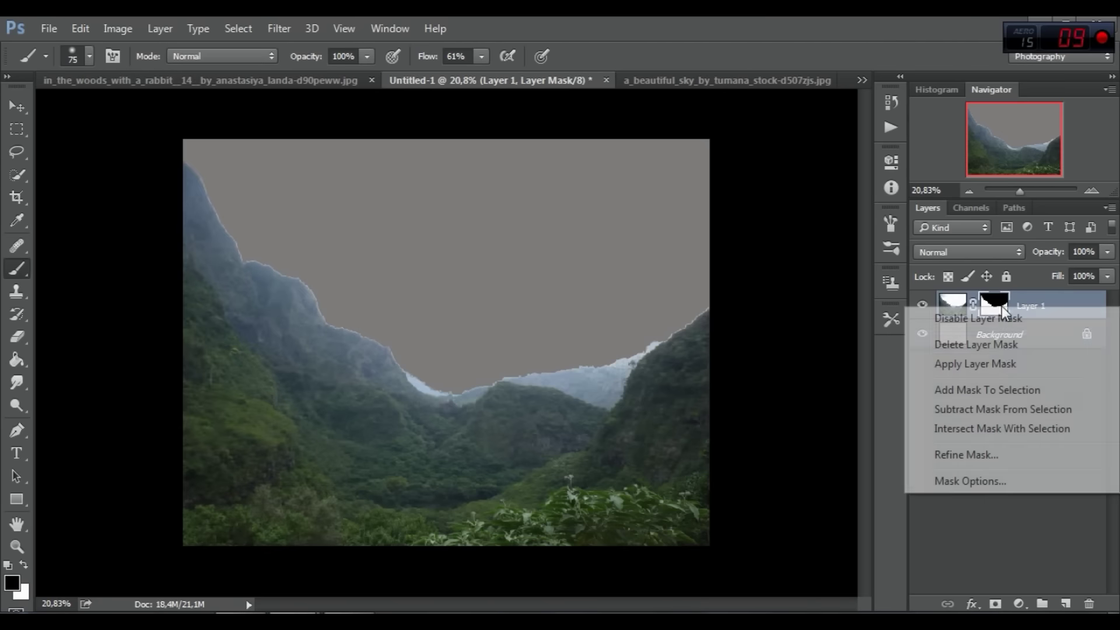
click(969, 452)
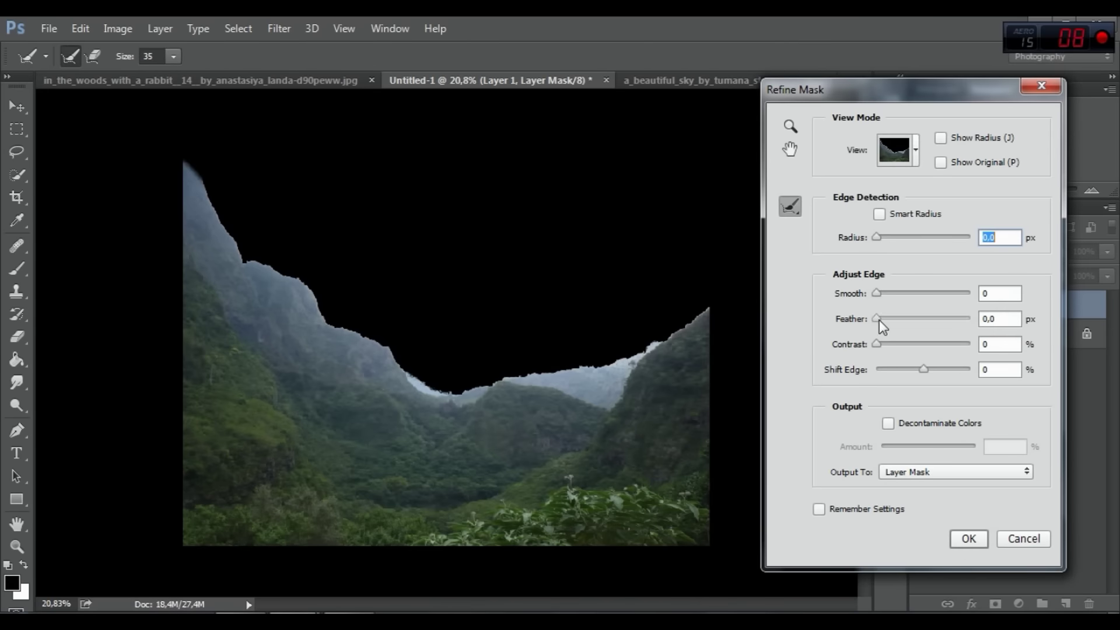
drag(878, 318, 892, 318)
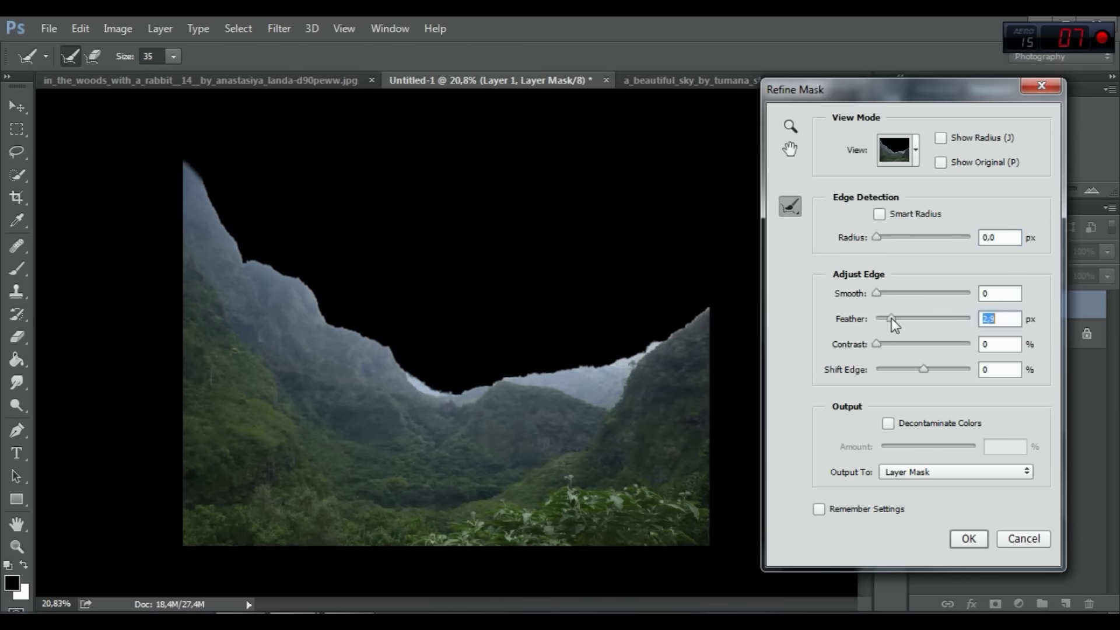
drag(926, 370, 907, 372)
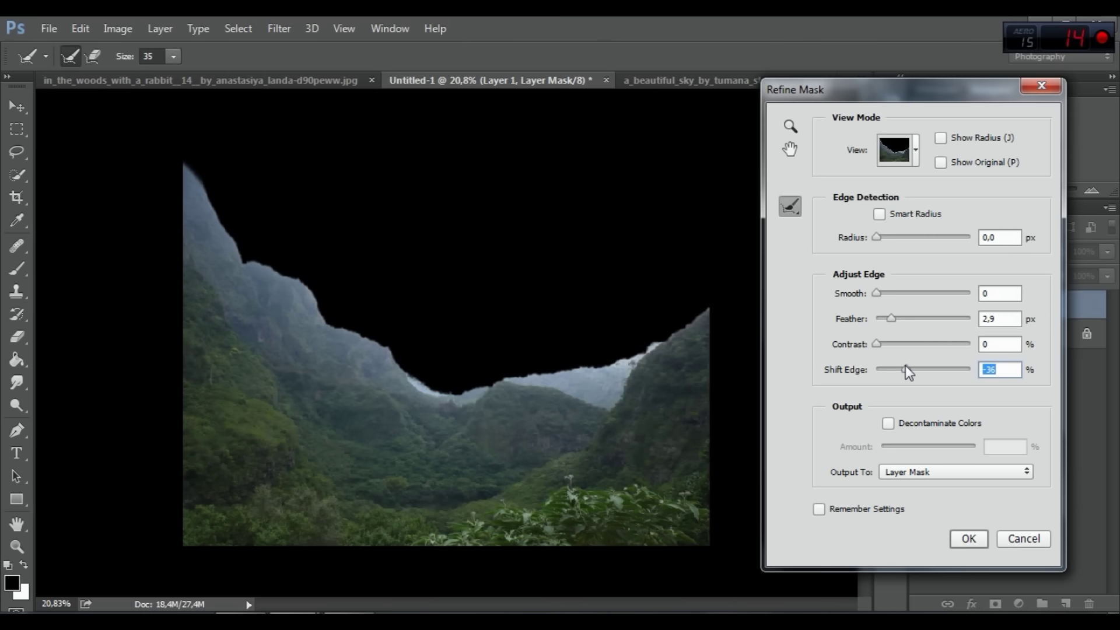
drag(908, 368, 912, 367)
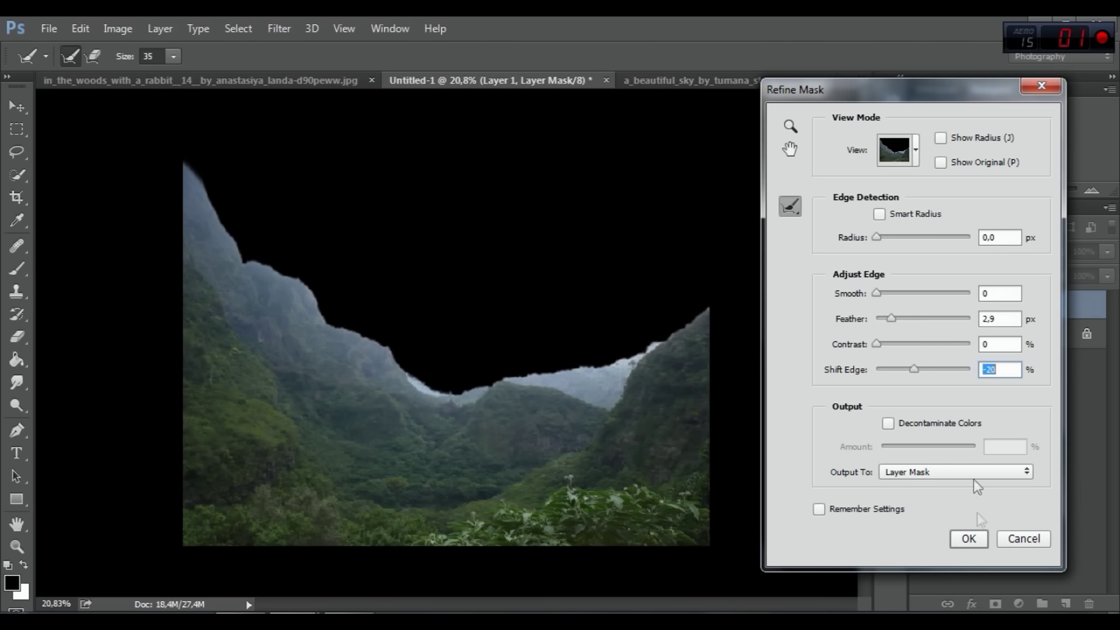
click(971, 535)
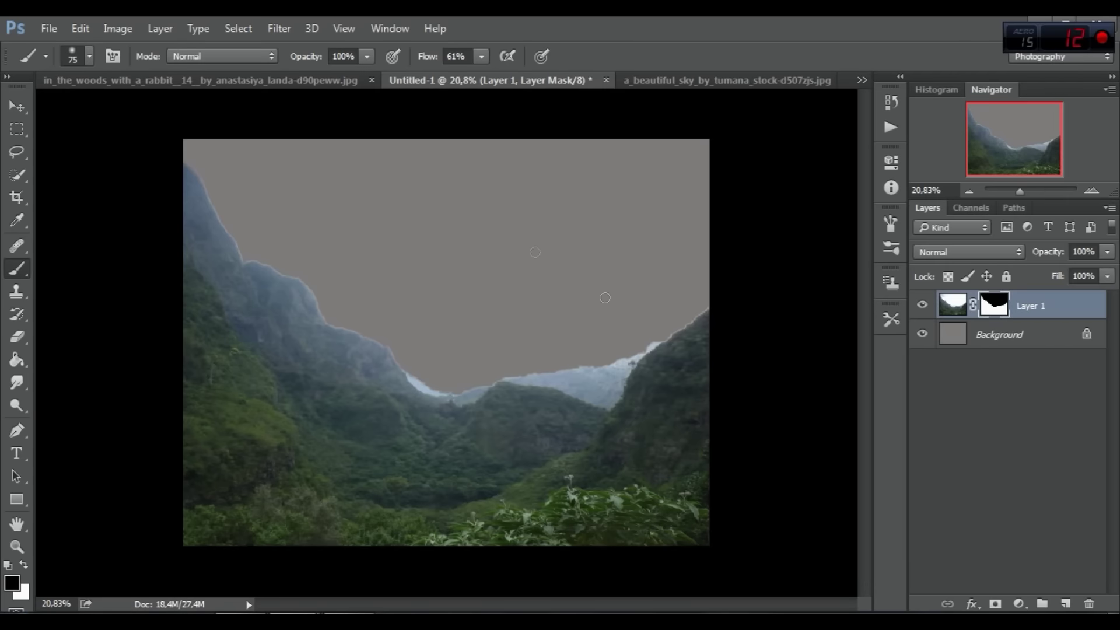
right_click(995, 304)
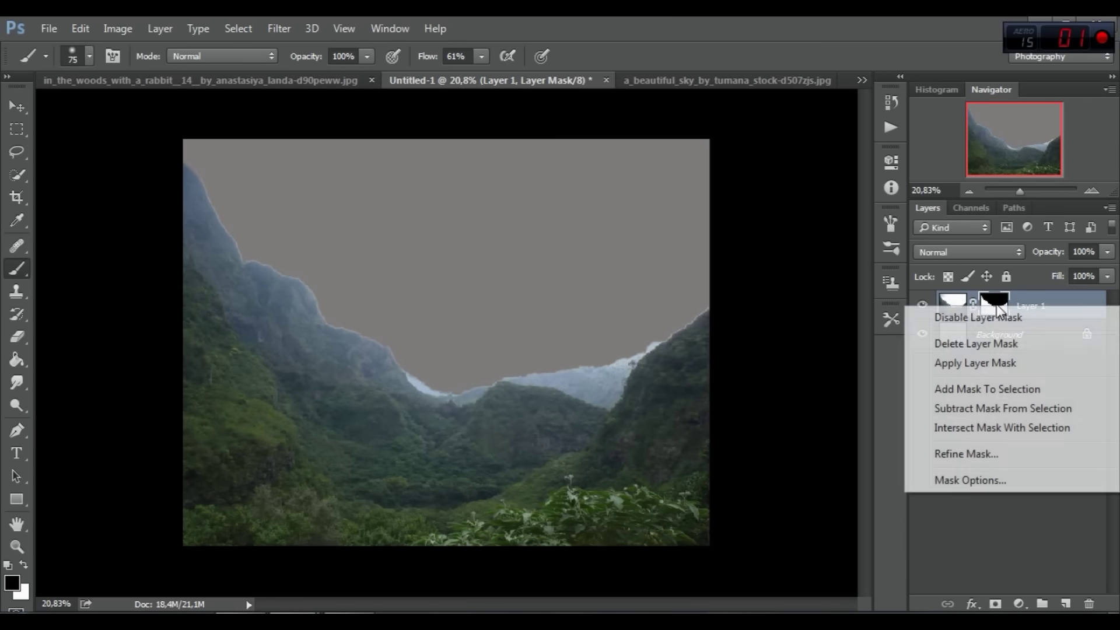
- Apply the layer mask to the valley layer and defringe its edges by 3 px
click(933, 363)
click(158, 27)
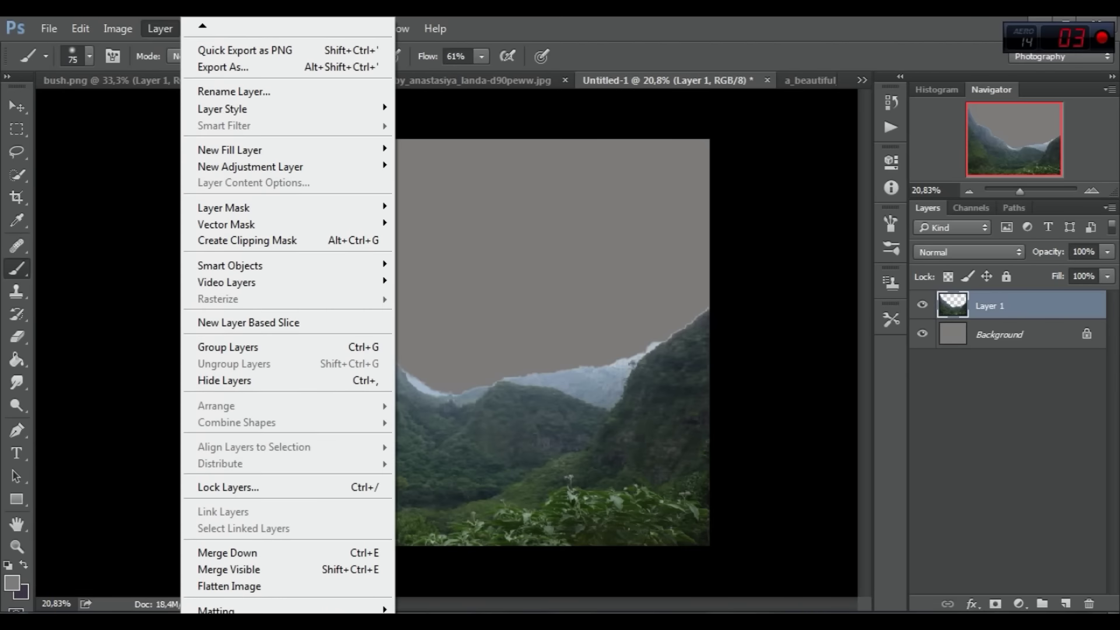
mouse_move(262, 610)
click(432, 577)
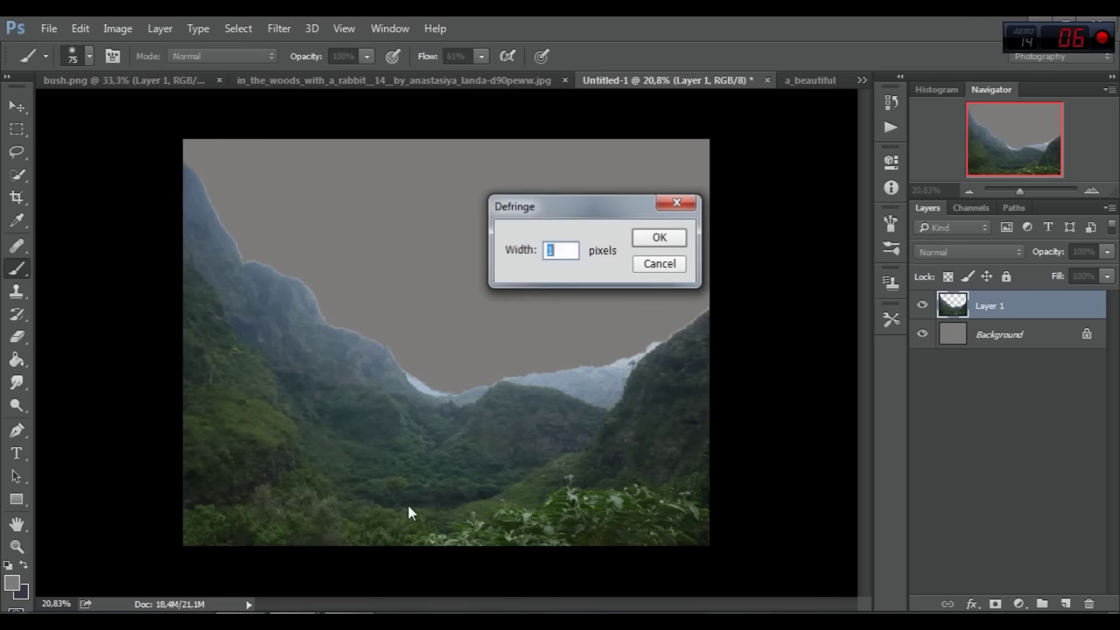
click(665, 236)
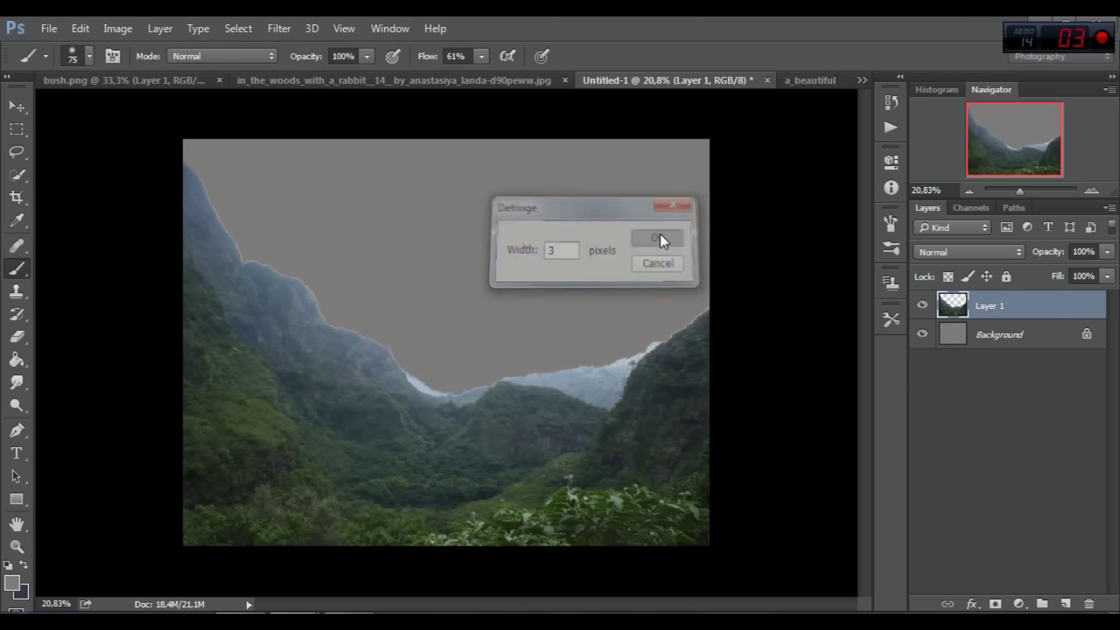
key(ctrl+minus)
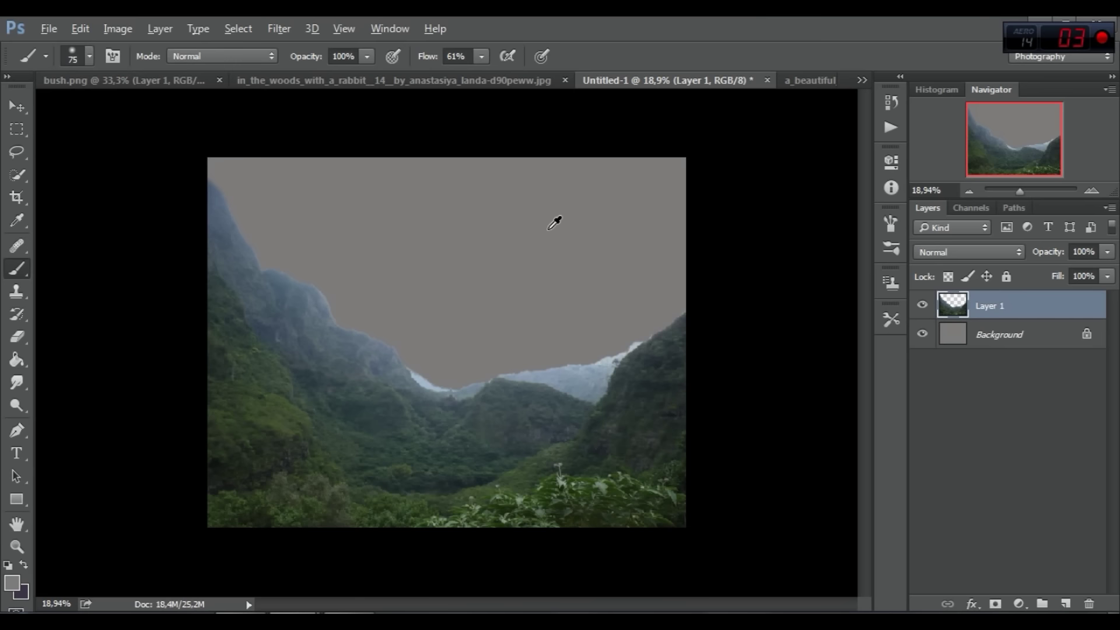
key(alt)
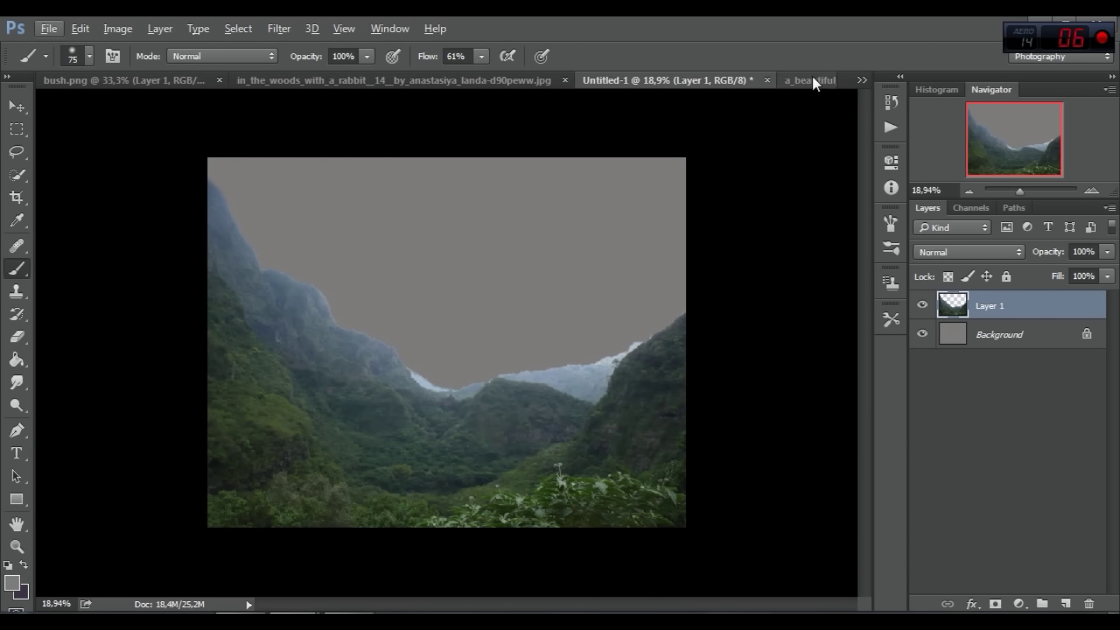
- Bring the sunset sky photo into the composite as Layer 2 beneath the valley layer
drag(813, 77, 804, 122)
click(16, 106)
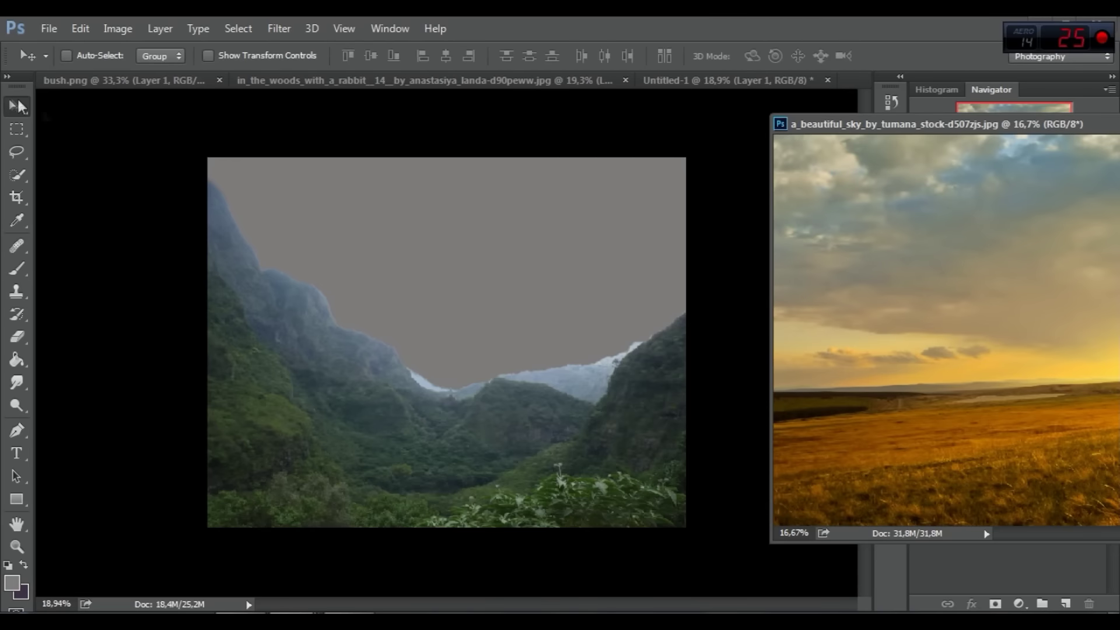
mouse_move(1035, 373)
mouse_down()
mouse_move(920, 346)
mouse_move(523, 330)
mouse_up()
drag(1027, 128, 624, 153)
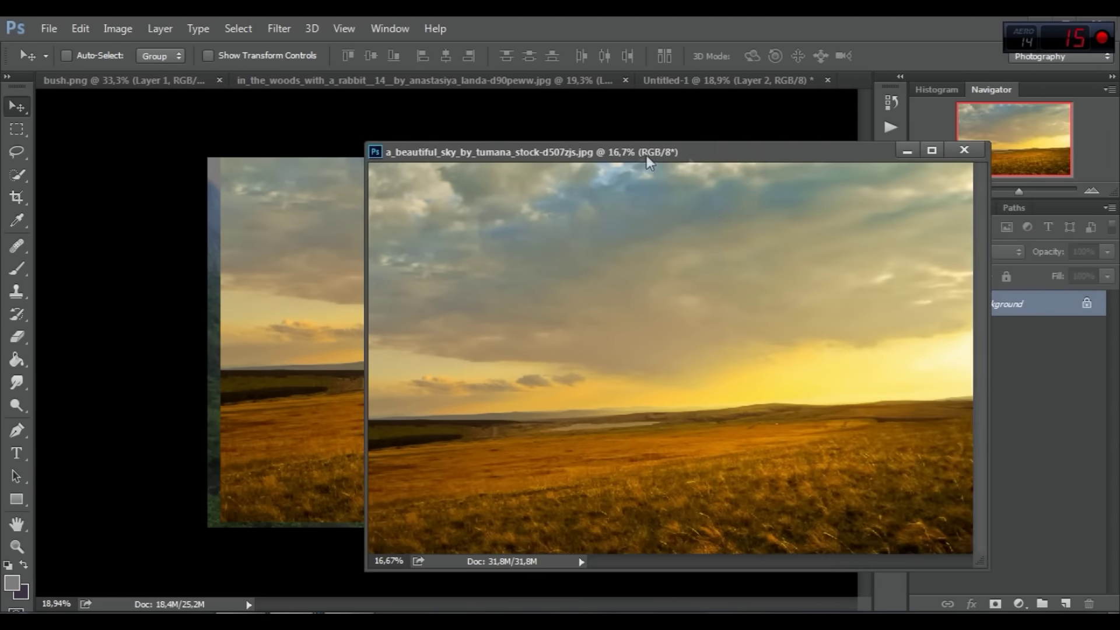
click(963, 149)
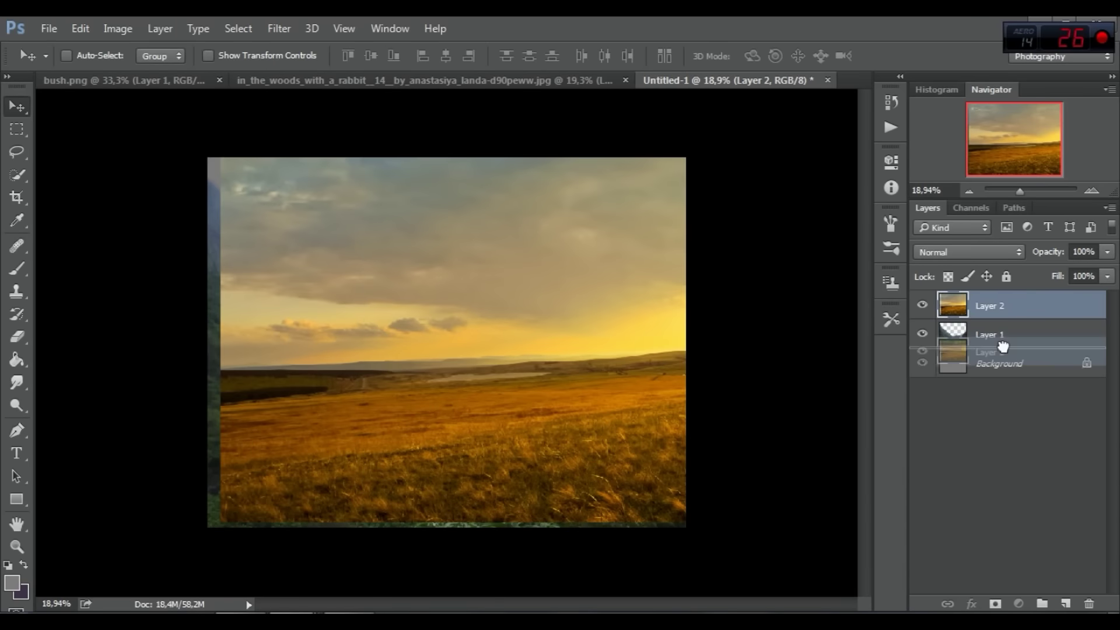
drag(998, 305, 999, 346)
- Reposition the sky layer left and up so its glow fills the gap between ridges
drag(581, 311, 583, 324)
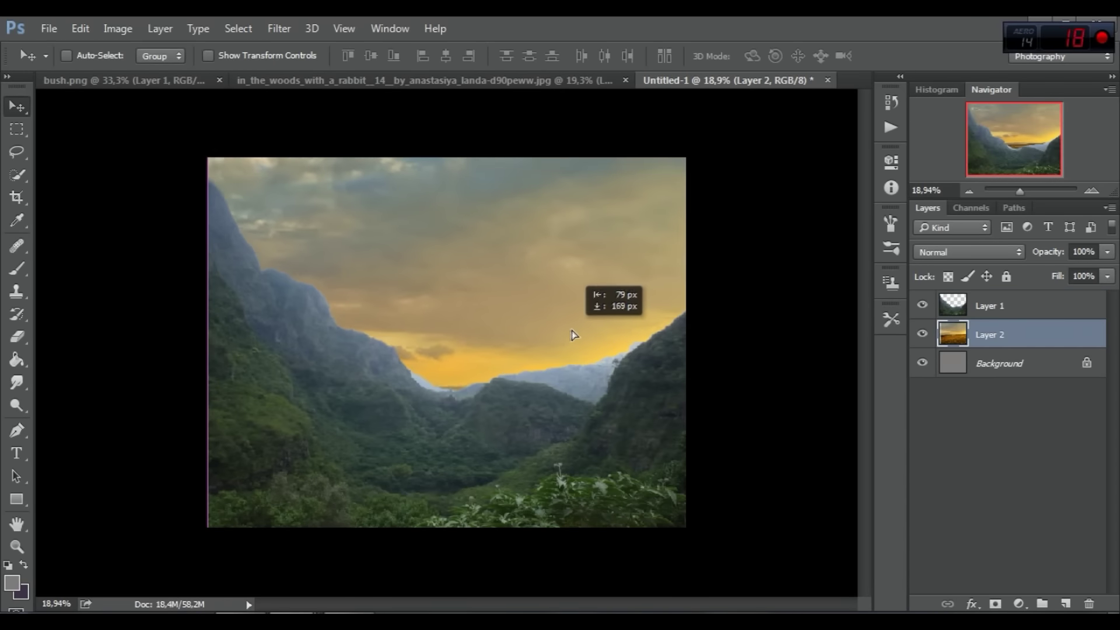
drag(581, 318, 550, 317)
click(70, 29)
click(169, 365)
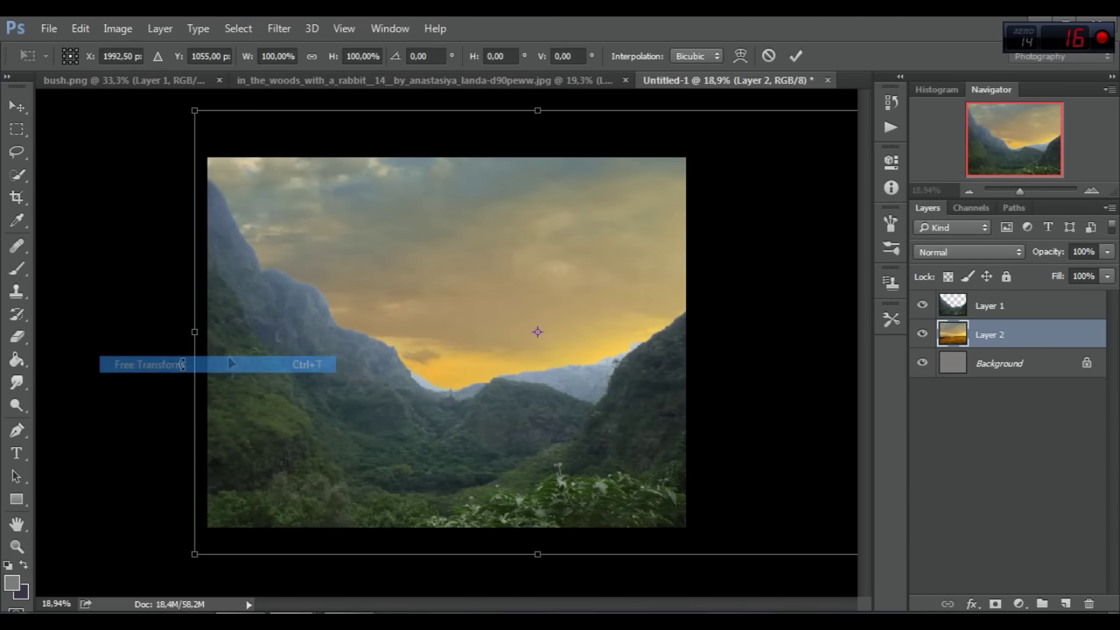
drag(645, 270, 565, 273)
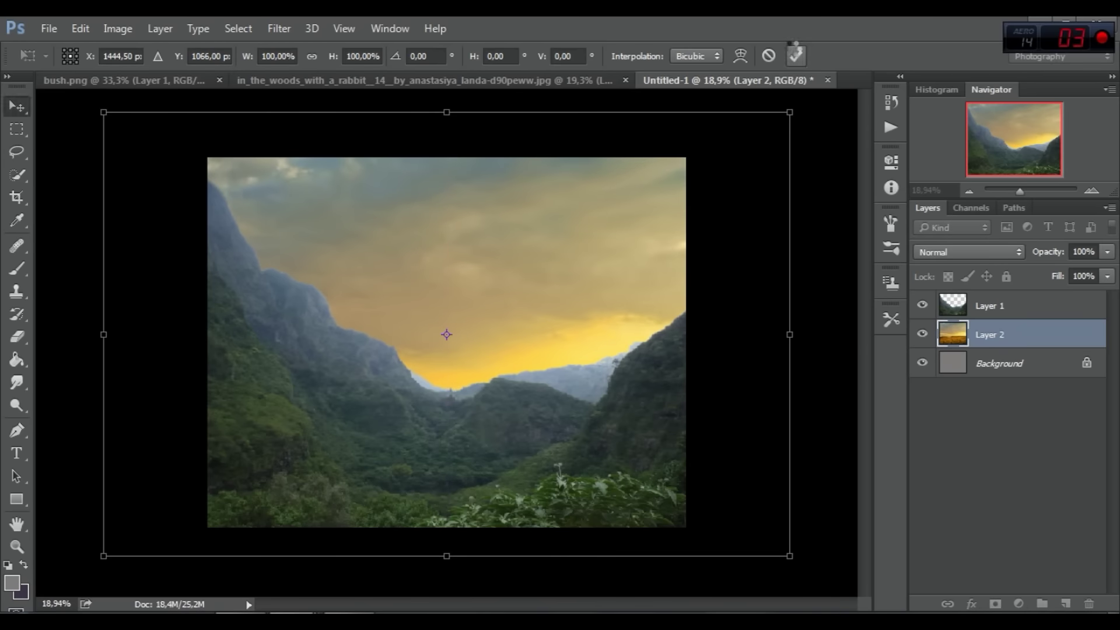
click(796, 55)
click(1010, 312)
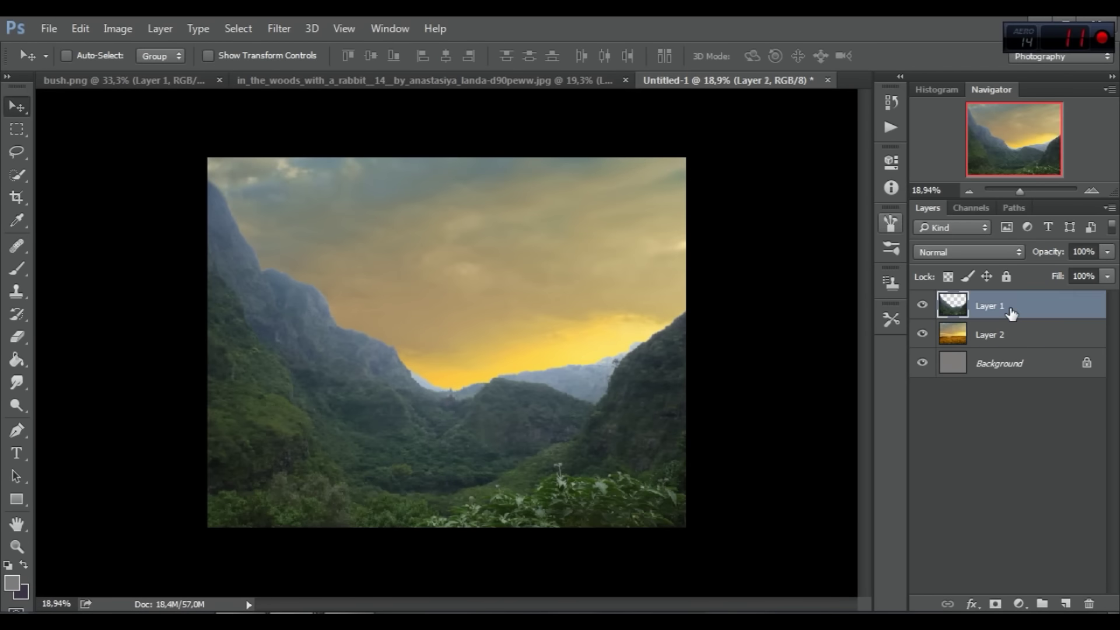
- Add a Brightness/Contrast adjustment clipped to the valley layer, Brightness -110 with slightly raised contrast
click(1018, 604)
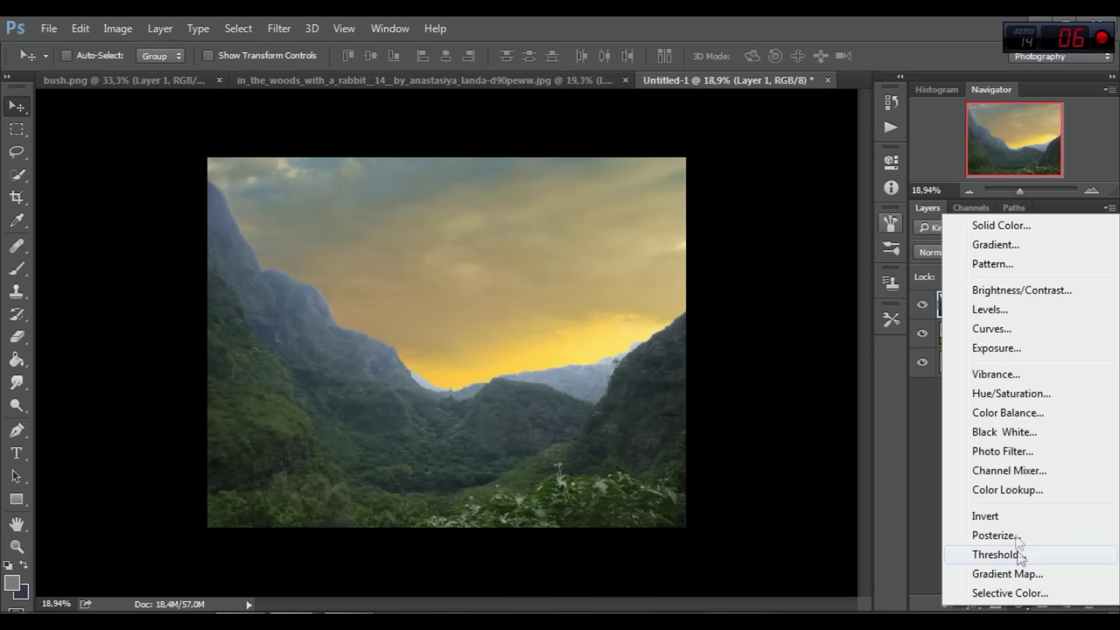
click(1003, 291)
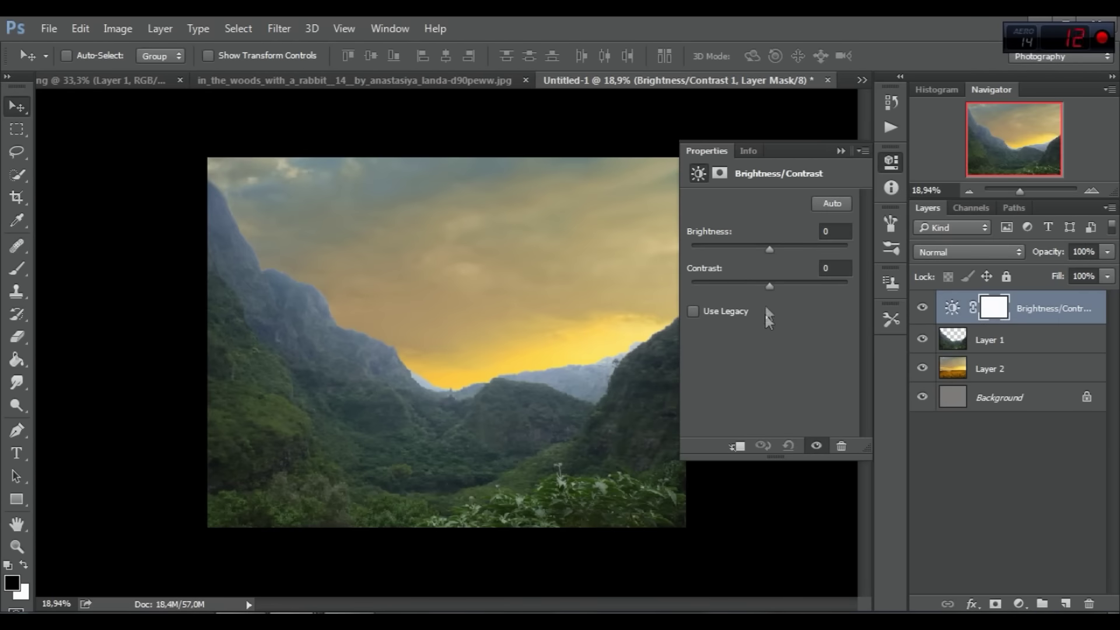
click(737, 445)
drag(767, 247, 712, 241)
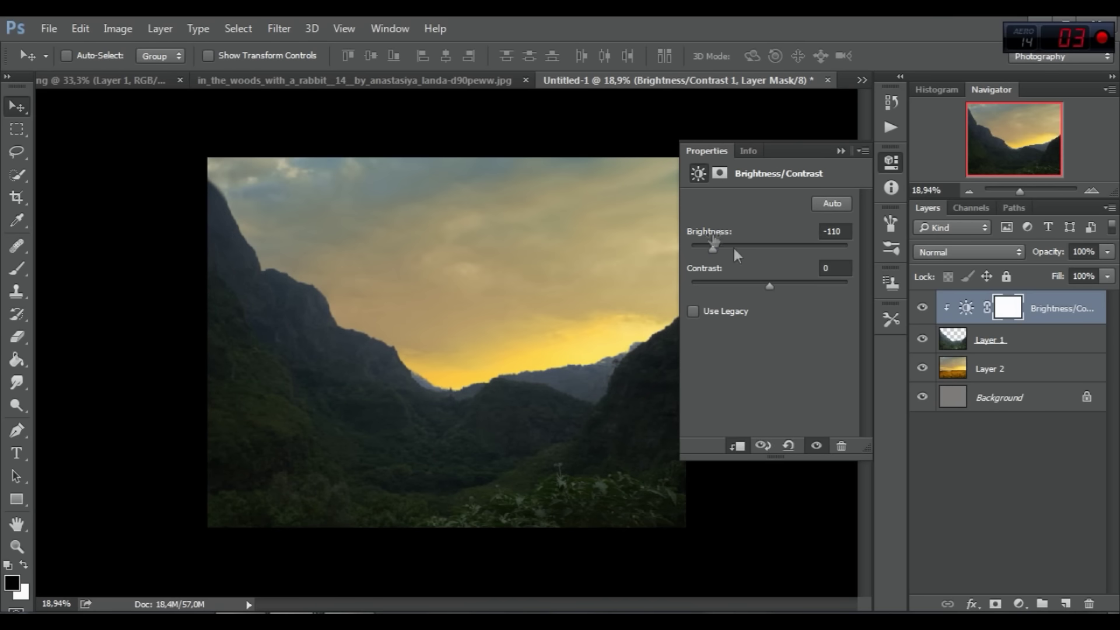
drag(773, 283, 777, 290)
click(840, 152)
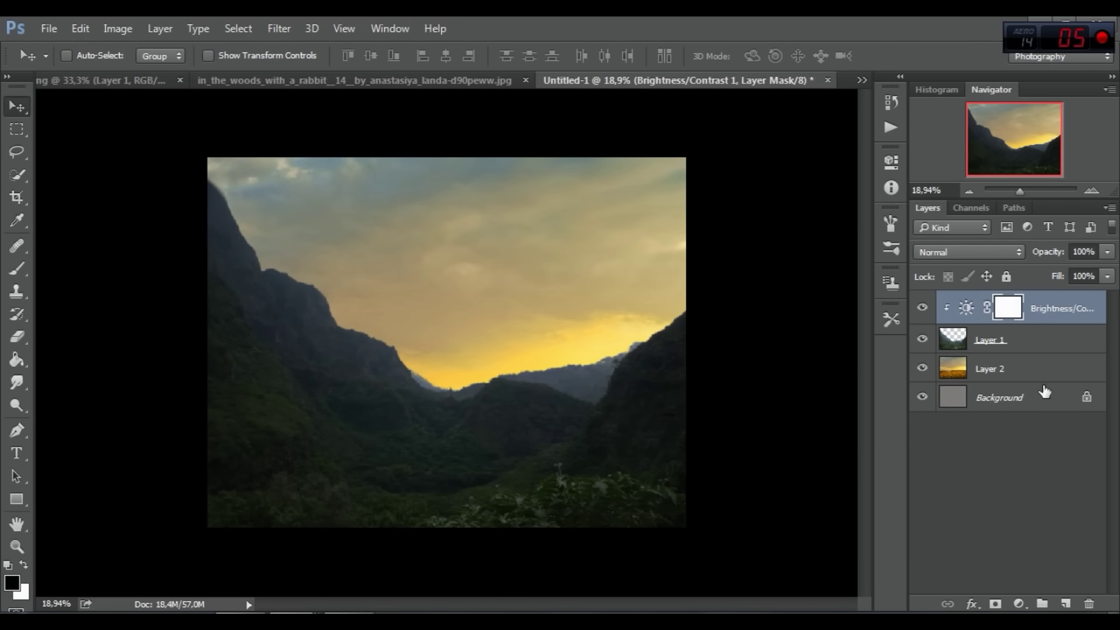
- Add a clipped Color Balance warming midtones and highlights, stacked below Brightness/Contrast
click(1019, 604)
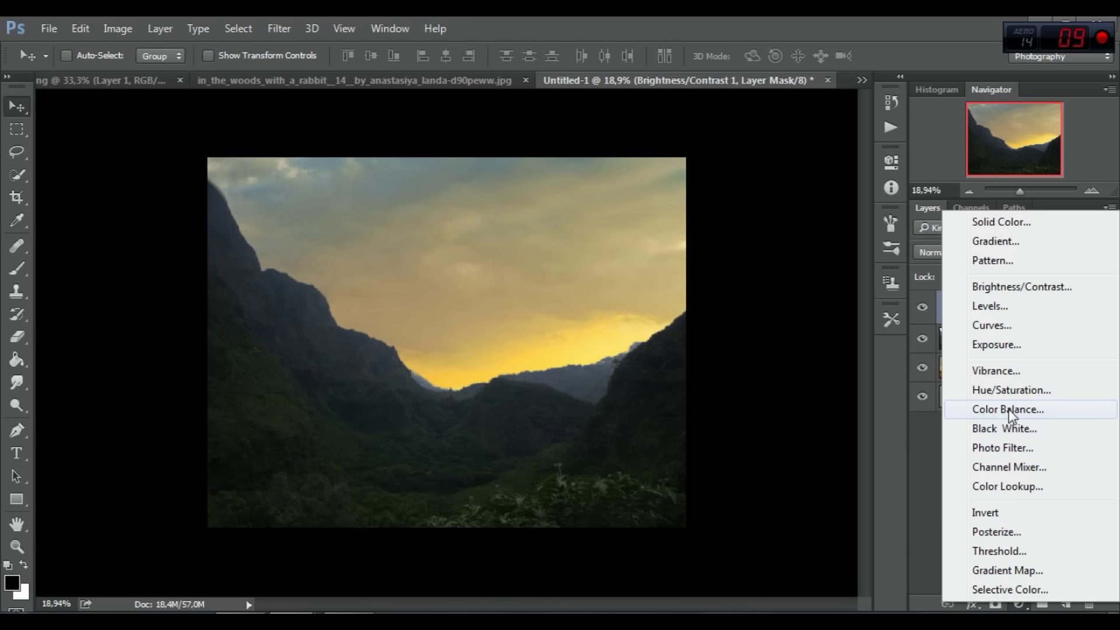
click(1008, 408)
click(735, 446)
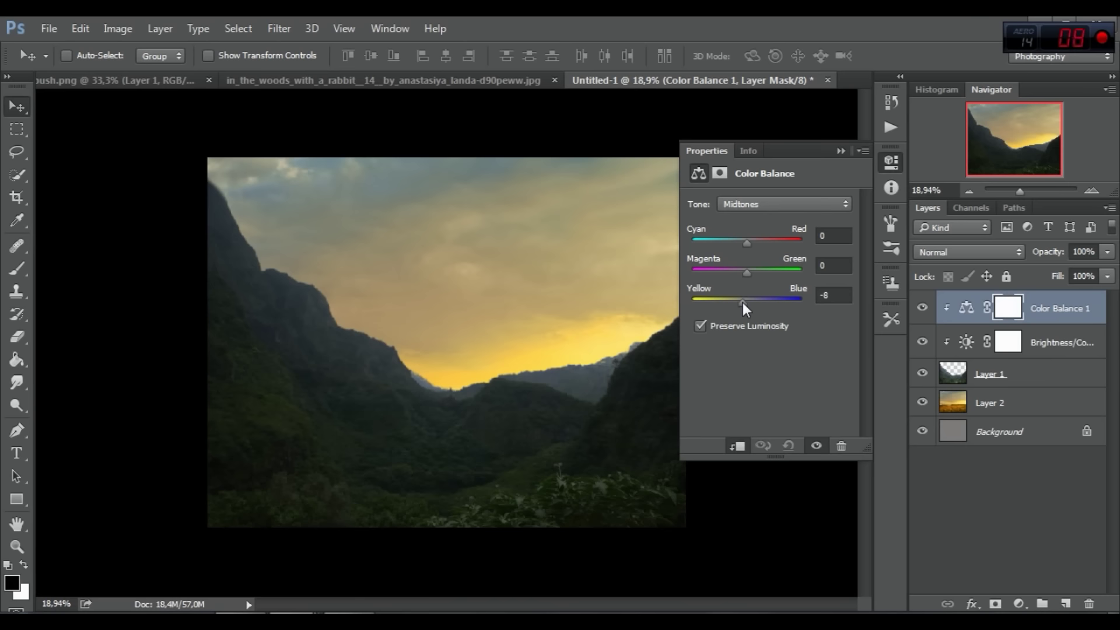
drag(741, 302, 739, 302)
drag(759, 242, 748, 243)
click(760, 201)
click(746, 237)
drag(750, 244, 747, 240)
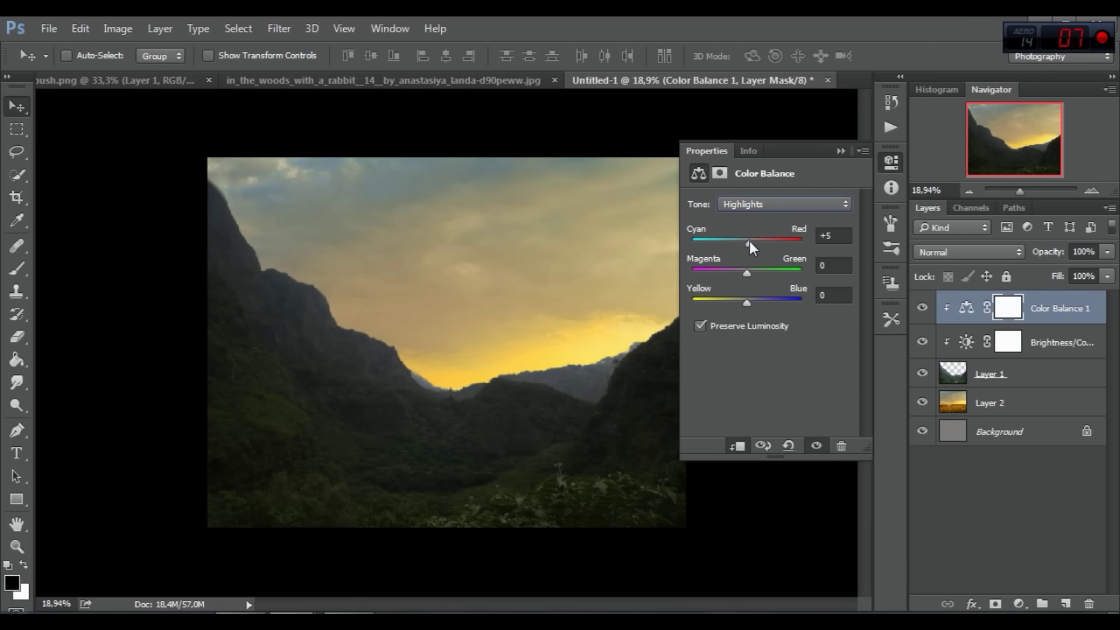
drag(741, 303, 740, 299)
drag(747, 272, 748, 272)
click(839, 152)
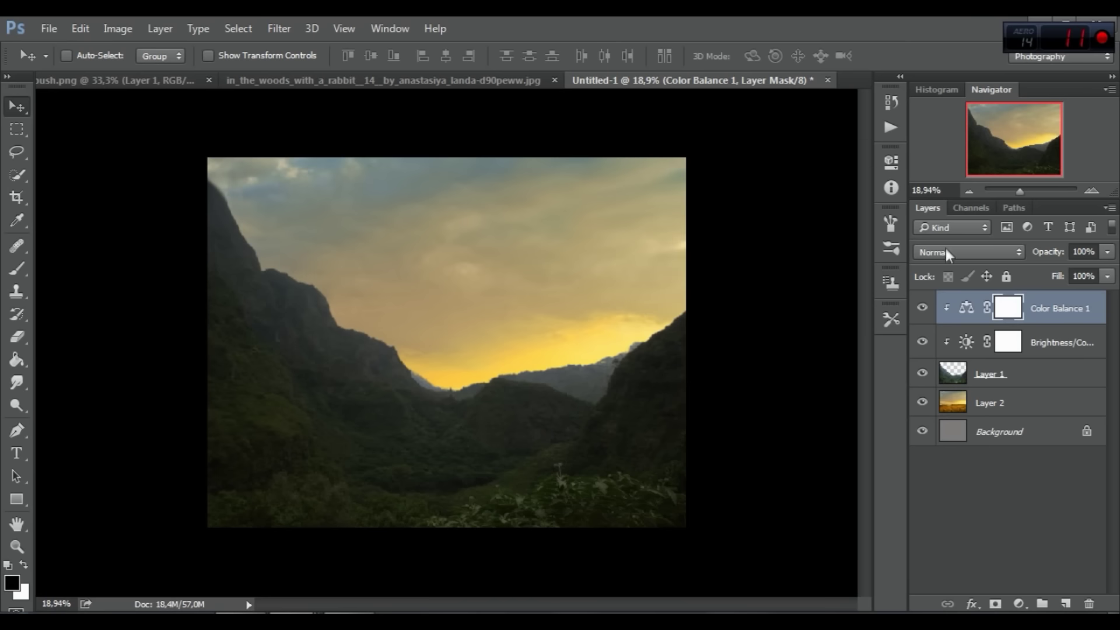
drag(1077, 357, 1077, 330)
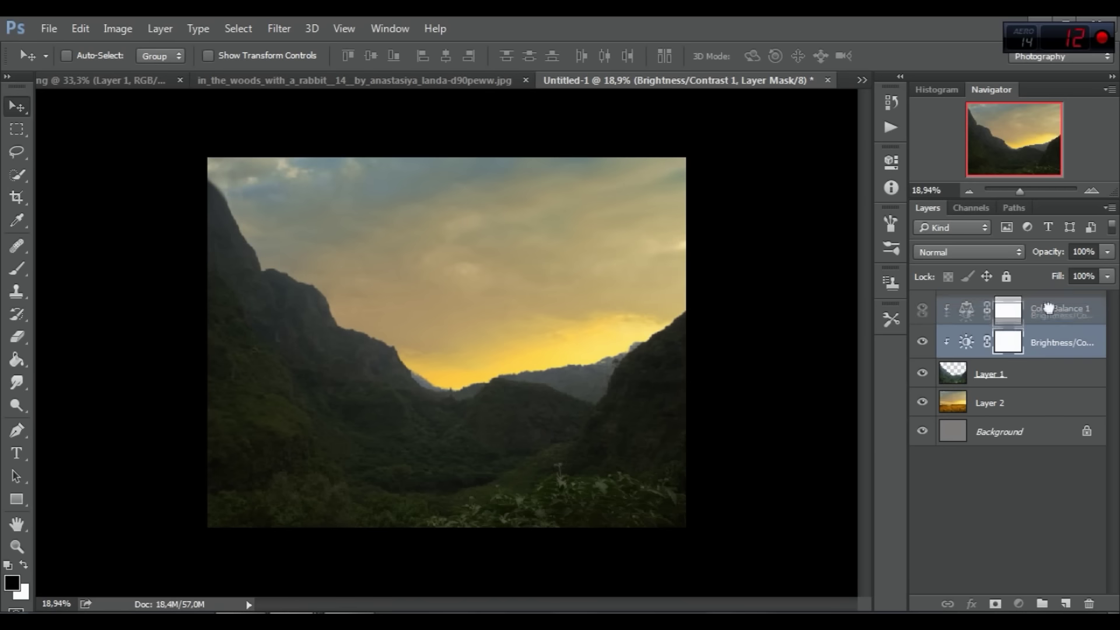
click(921, 308)
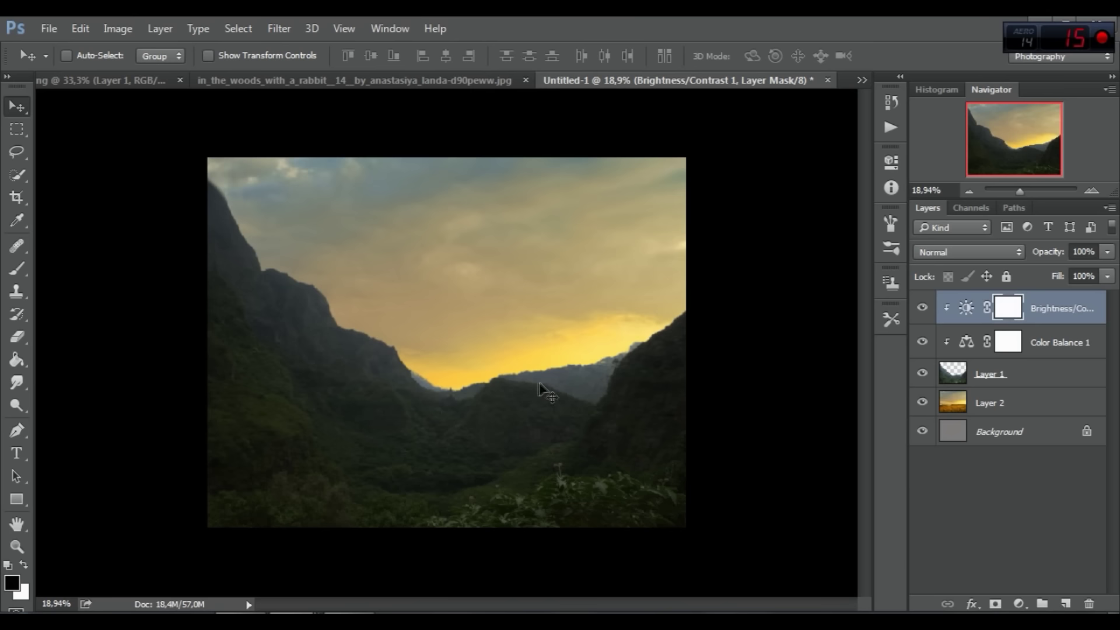
- Add a new Layer 3 above the sky and set up the radial Gradient tool
scroll(531, 348, down, 3)
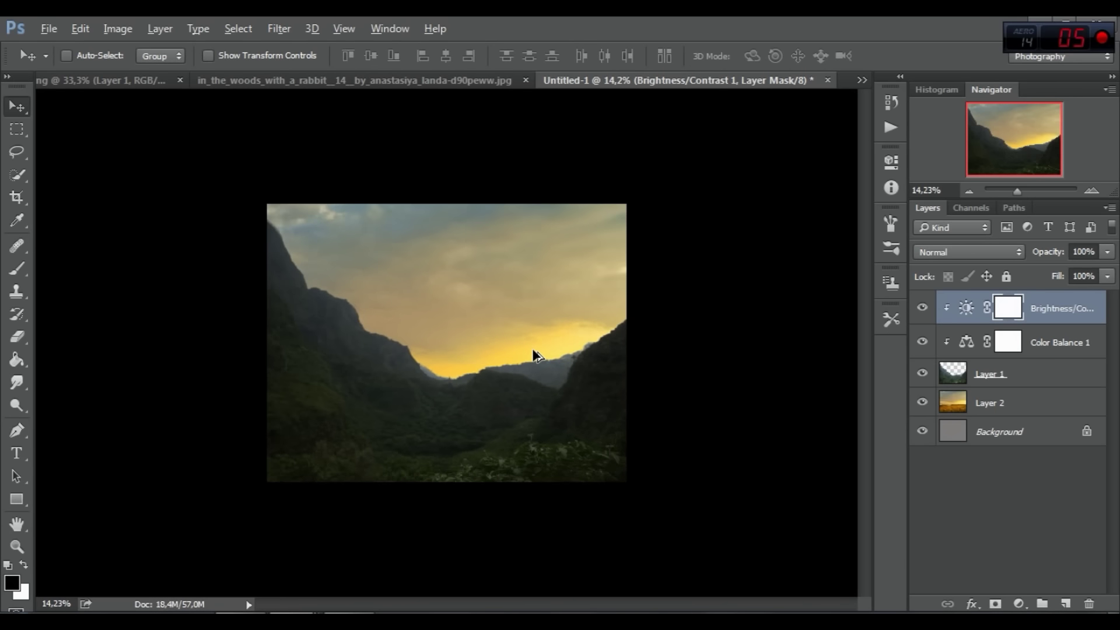
scroll(531, 348, up, 2)
scroll(532, 348, up, 1)
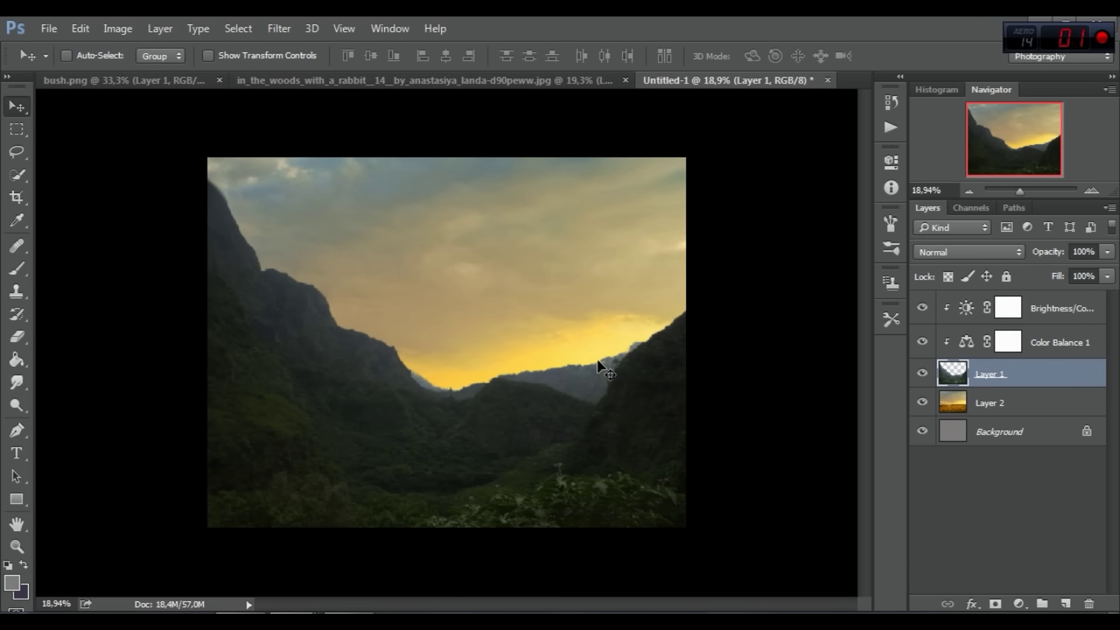
scroll(529, 321, down, 1)
scroll(526, 315, up, 1)
scroll(526, 315, up, 1)
click(1017, 404)
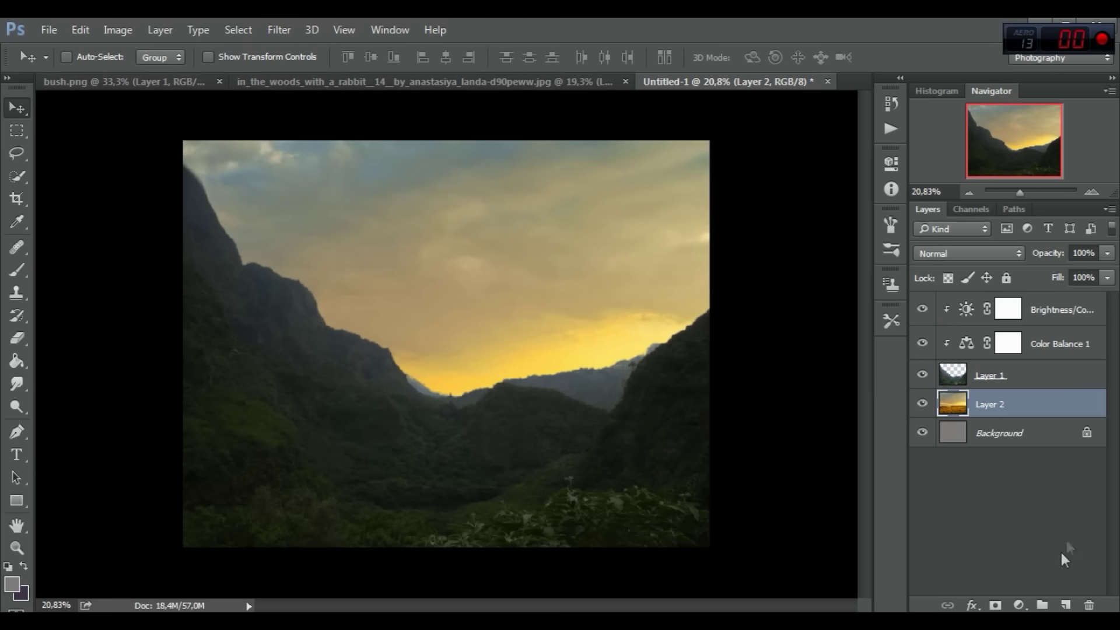
click(1065, 604)
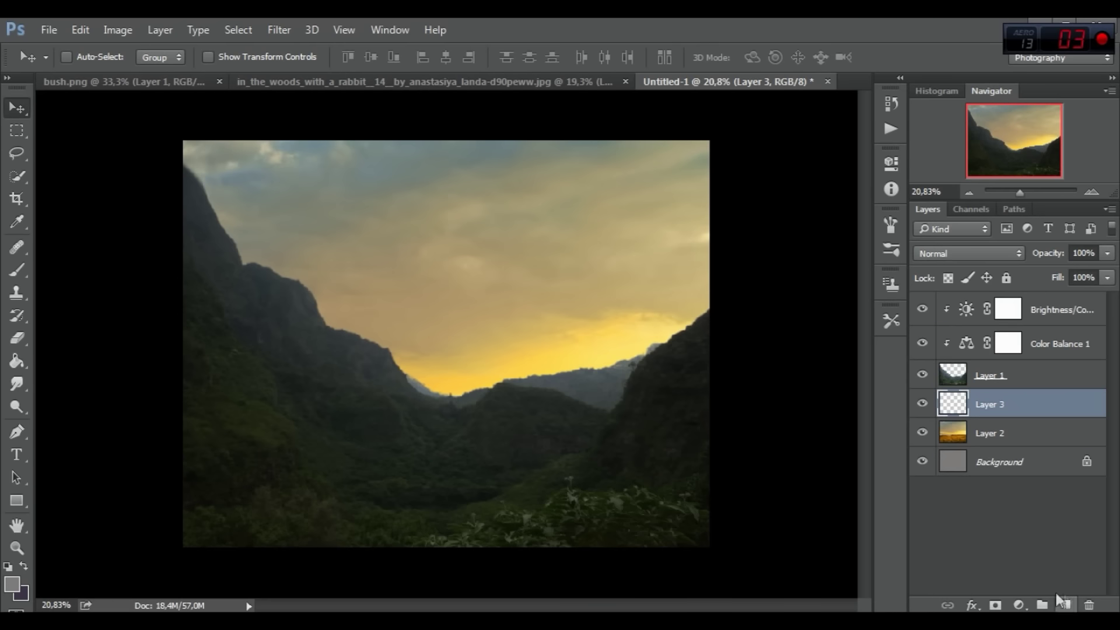
click(27, 365)
click(64, 355)
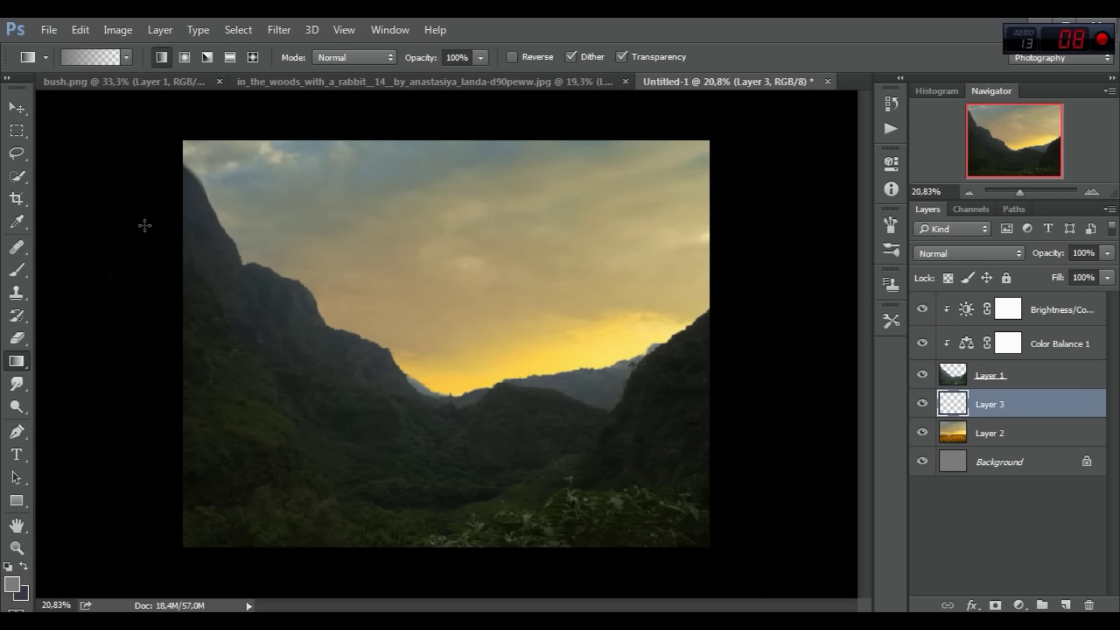
click(186, 58)
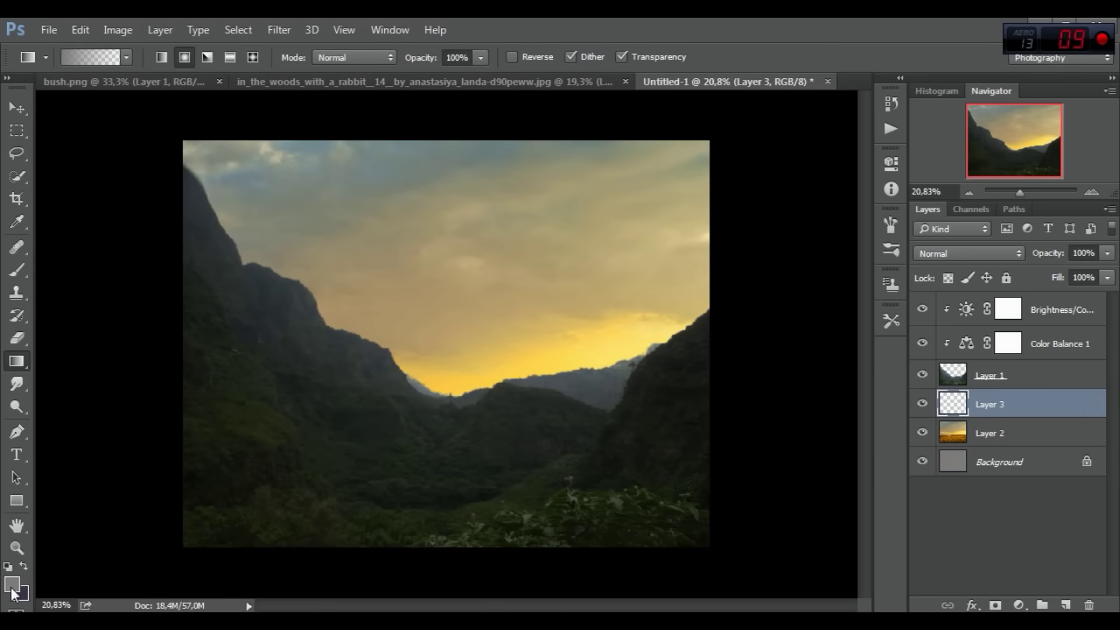
- Pick a golden yellow sampled from the sunset and draw a radial sun glow
click(11, 586)
click(536, 352)
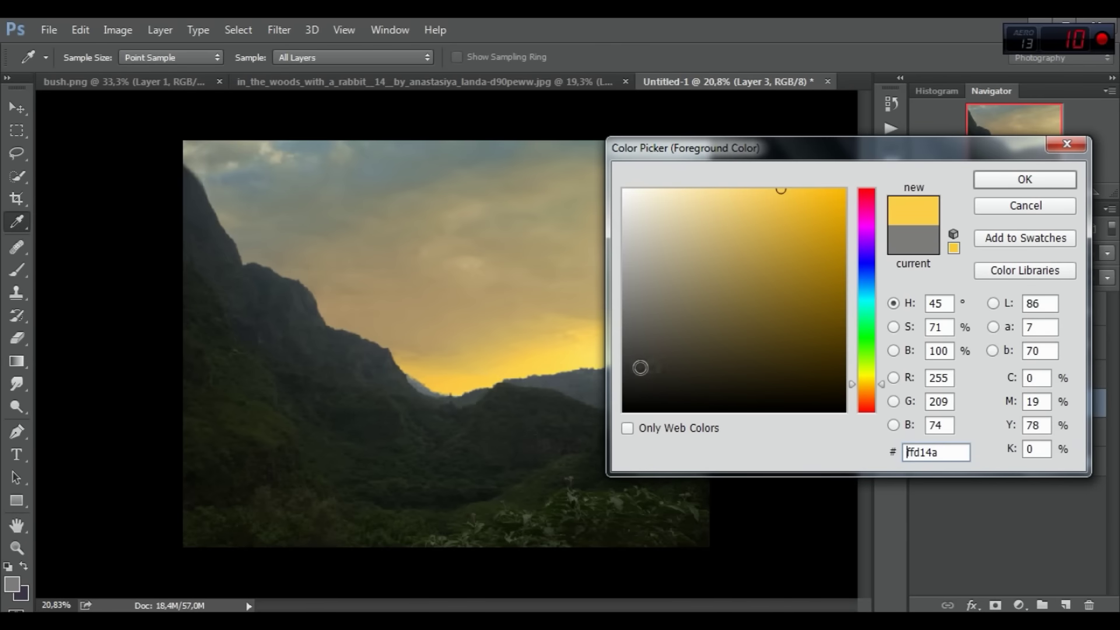
click(789, 221)
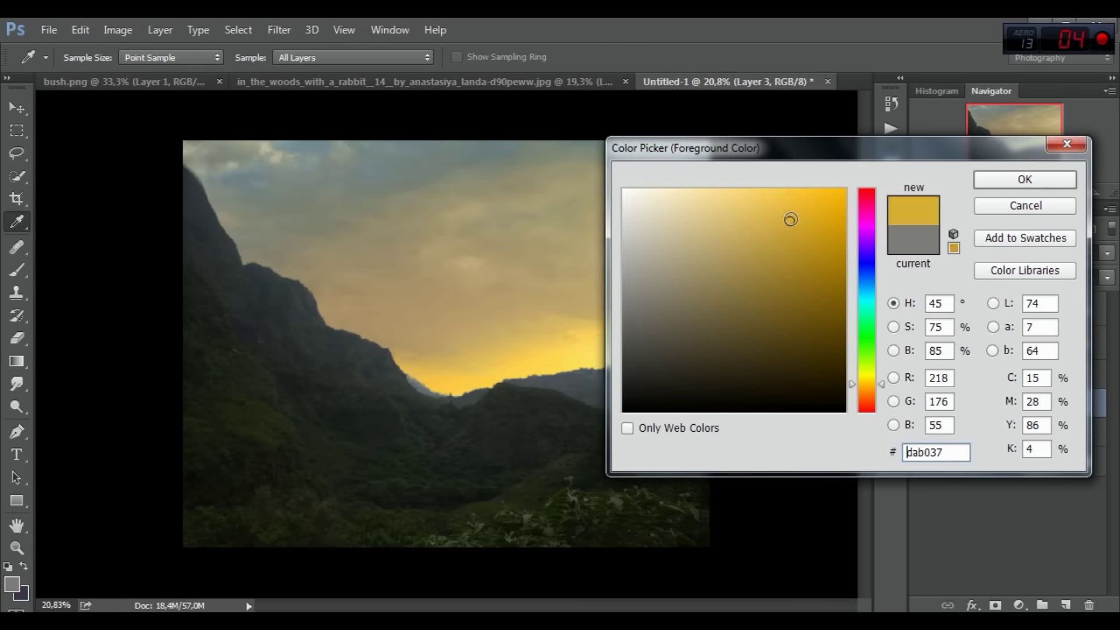
click(802, 218)
click(1008, 181)
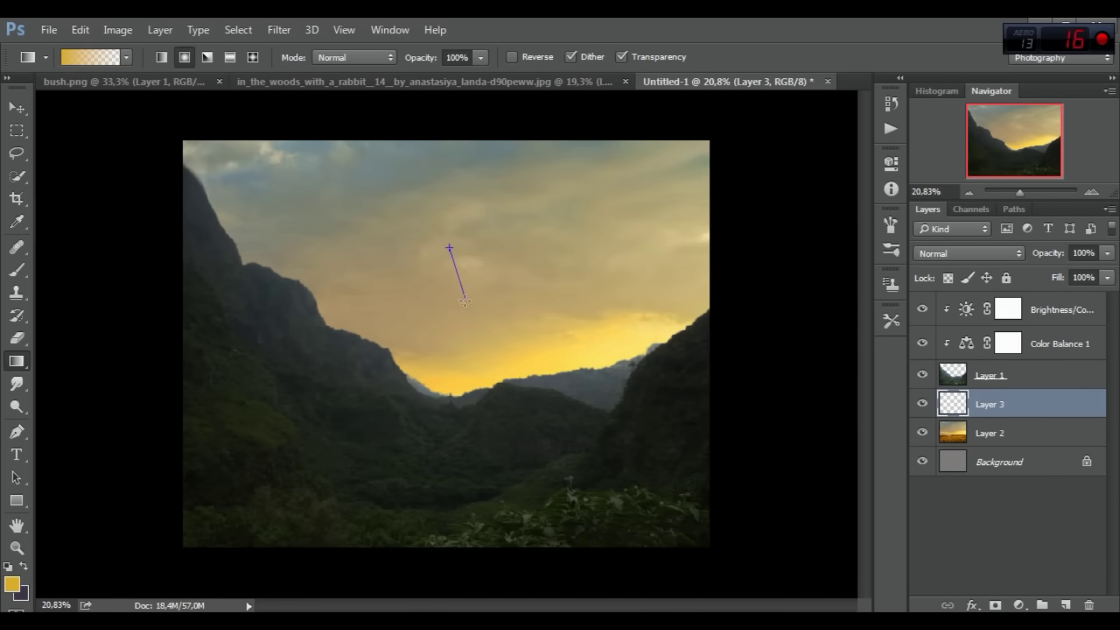
drag(449, 248, 464, 299)
- Enlarge the sun glow with Free Transform, shifting it right and down
click(80, 29)
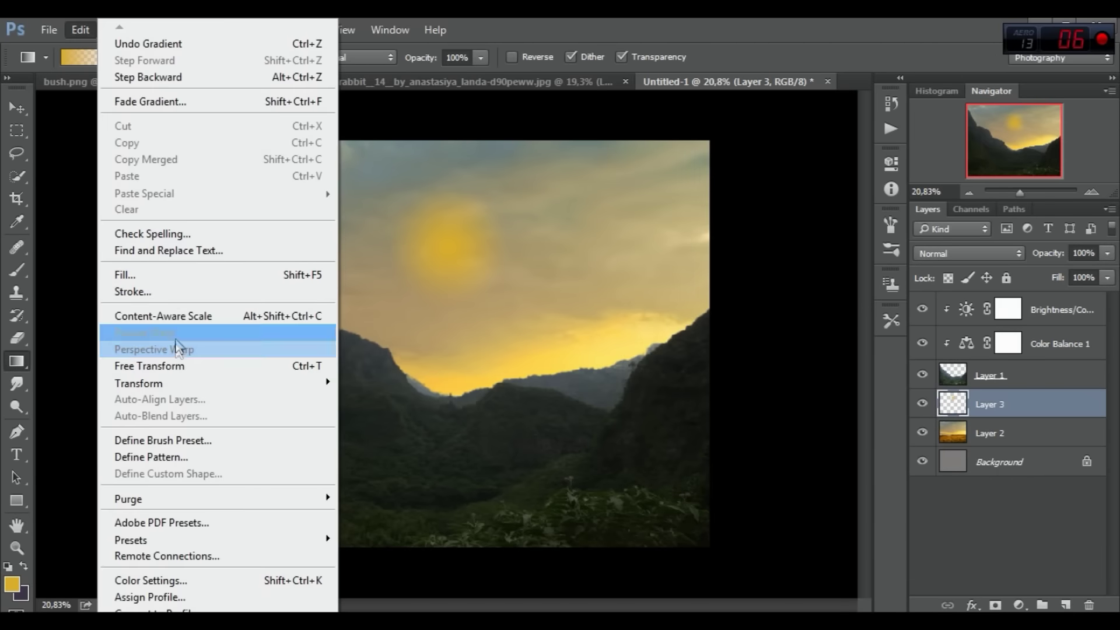
click(175, 366)
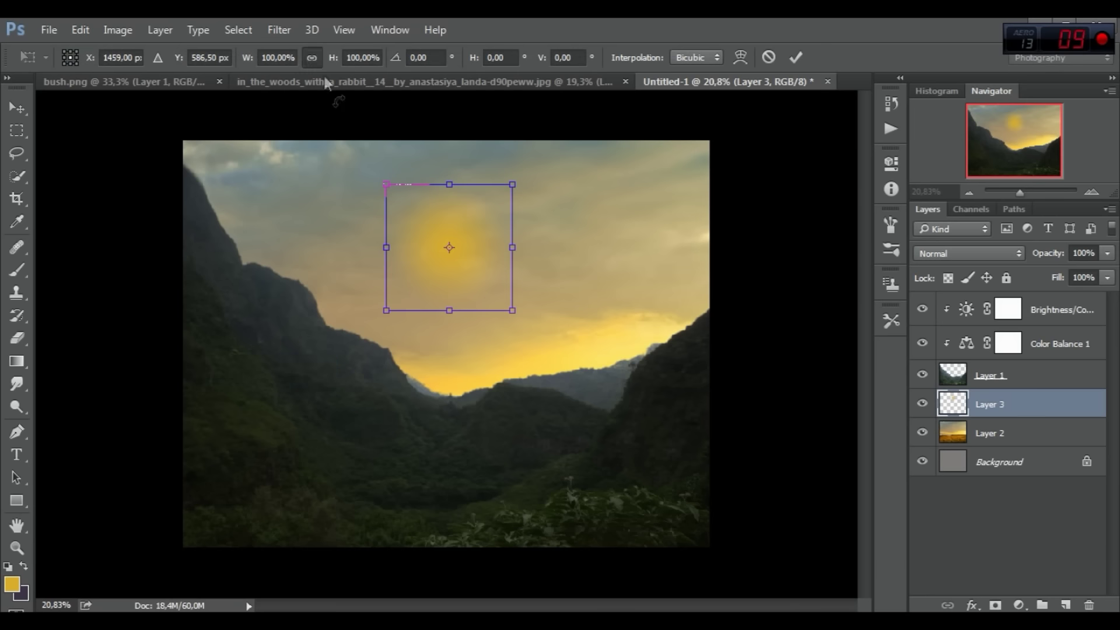
drag(382, 182, 293, 92)
mouse_move(512, 311)
mouse_down()
mouse_move(602, 453)
mouse_move(656, 509)
mouse_up()
mouse_move(599, 318)
mouse_down()
mouse_move(614, 360)
mouse_move(603, 348)
mouse_up()
key(g)
click(796, 56)
- Set the glow layer to Screen blending and move it 81 px lower
click(928, 252)
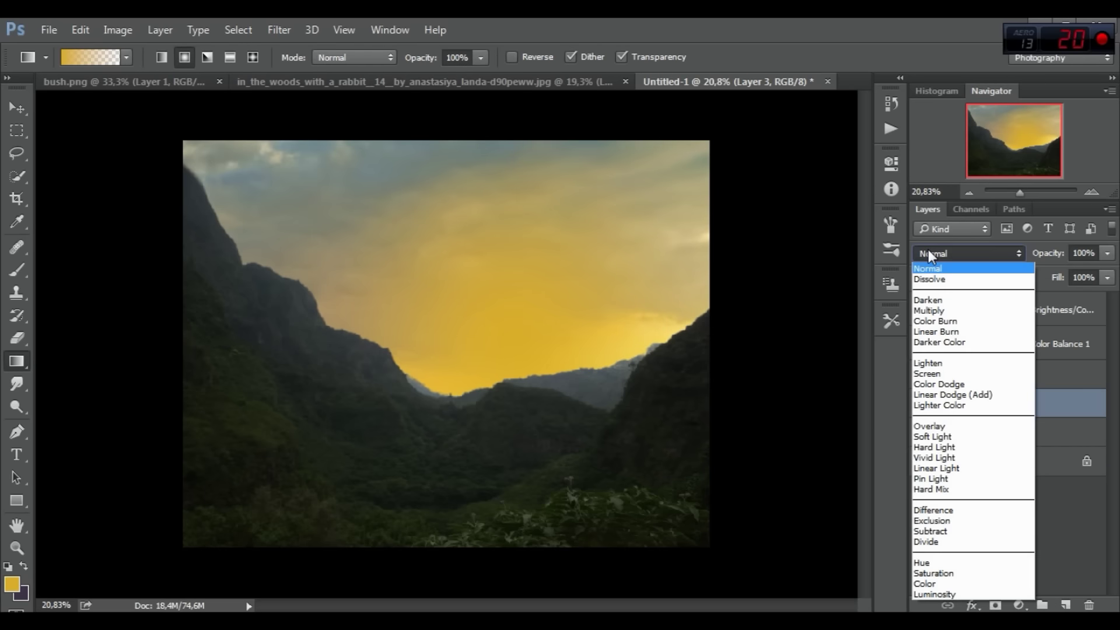
click(943, 373)
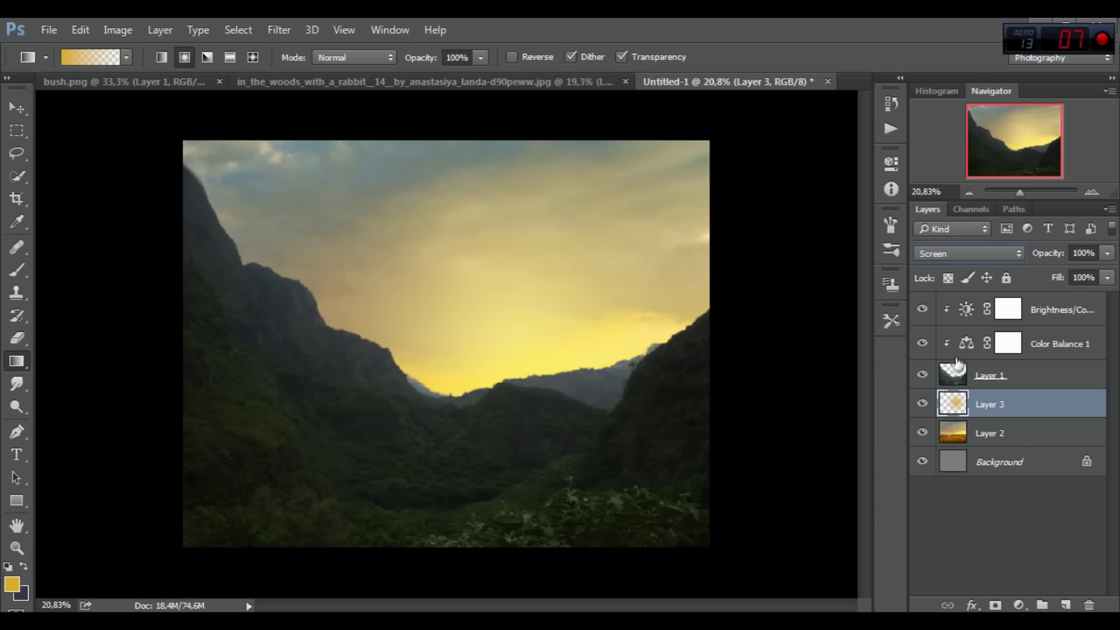
click(922, 404)
click(17, 107)
drag(565, 291, 565, 305)
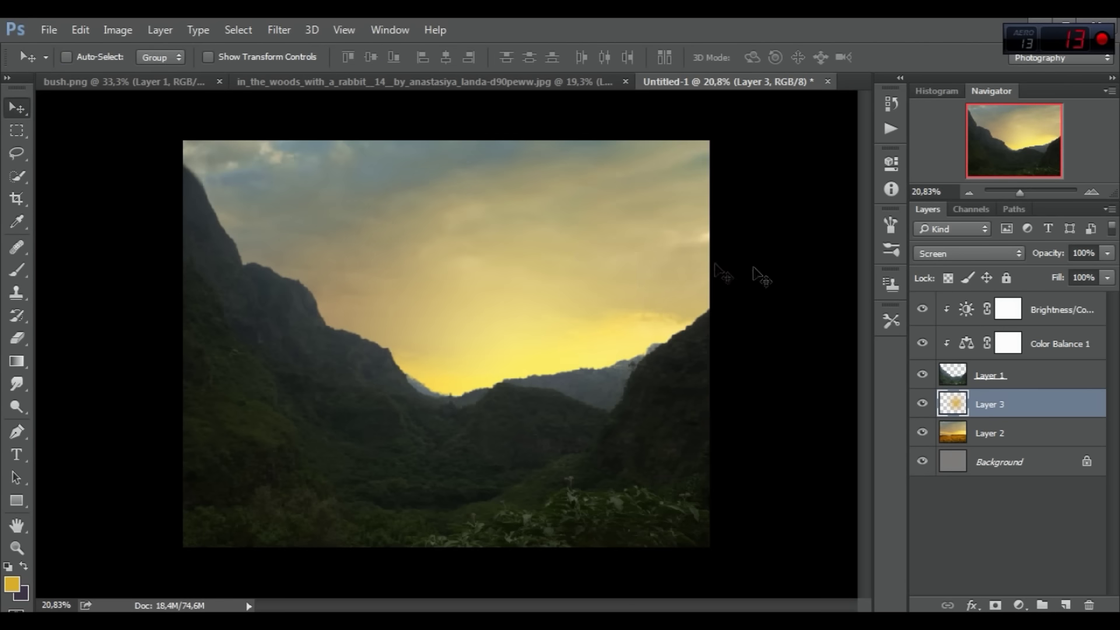
click(1051, 310)
- Add a new Layer 4 and clip it to the layers below
click(1065, 605)
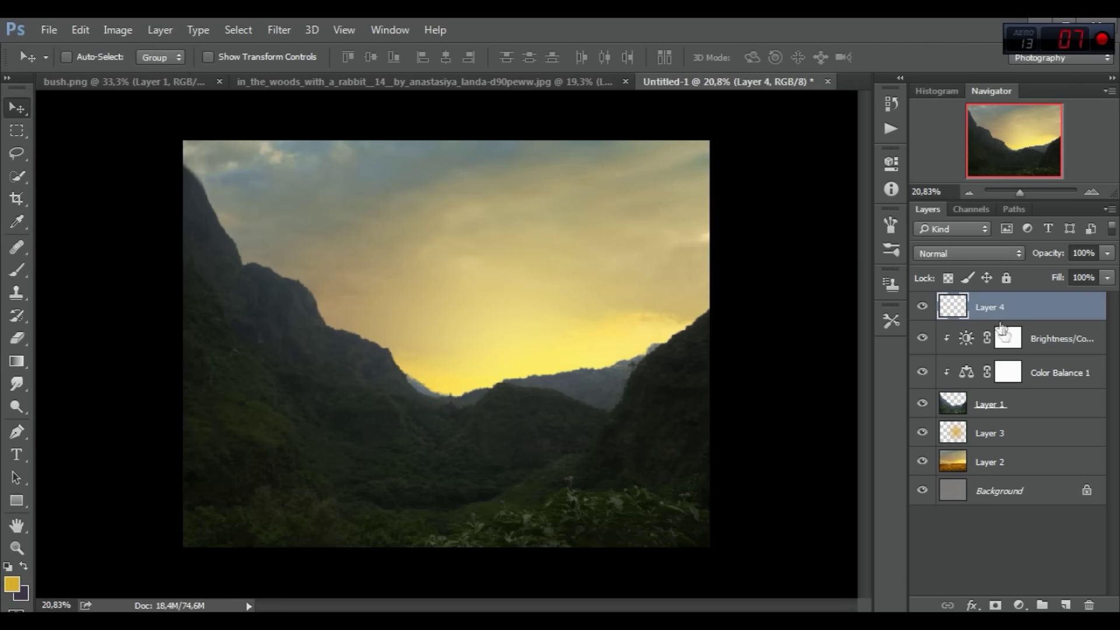
right_click(995, 308)
click(691, 396)
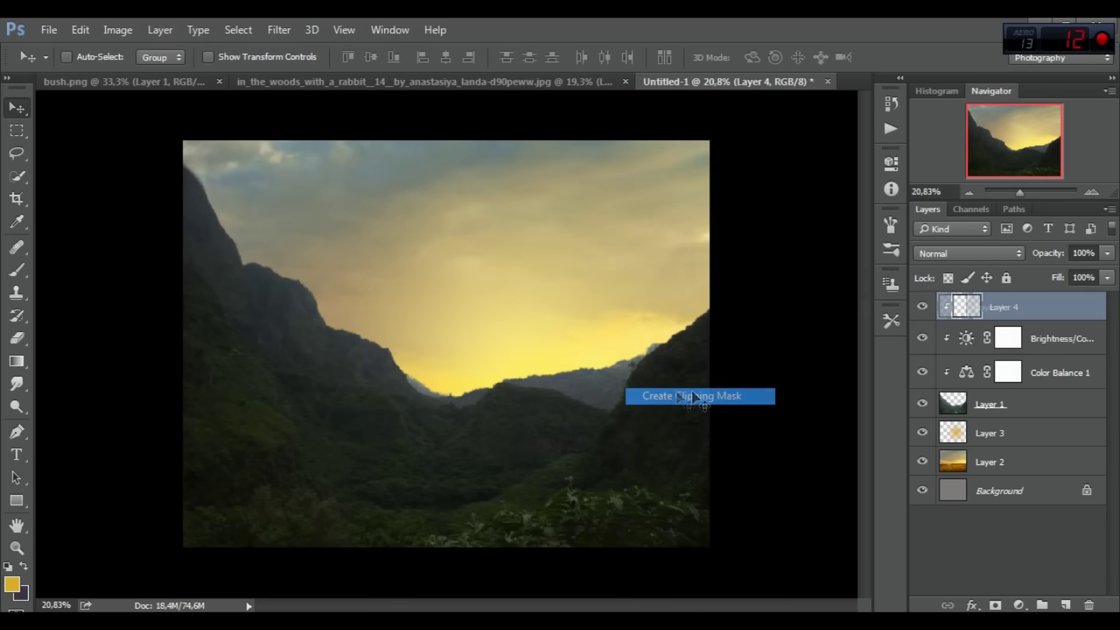
- With a 235 px brush, paint a yellow glow along the mountain ridge
click(16, 270)
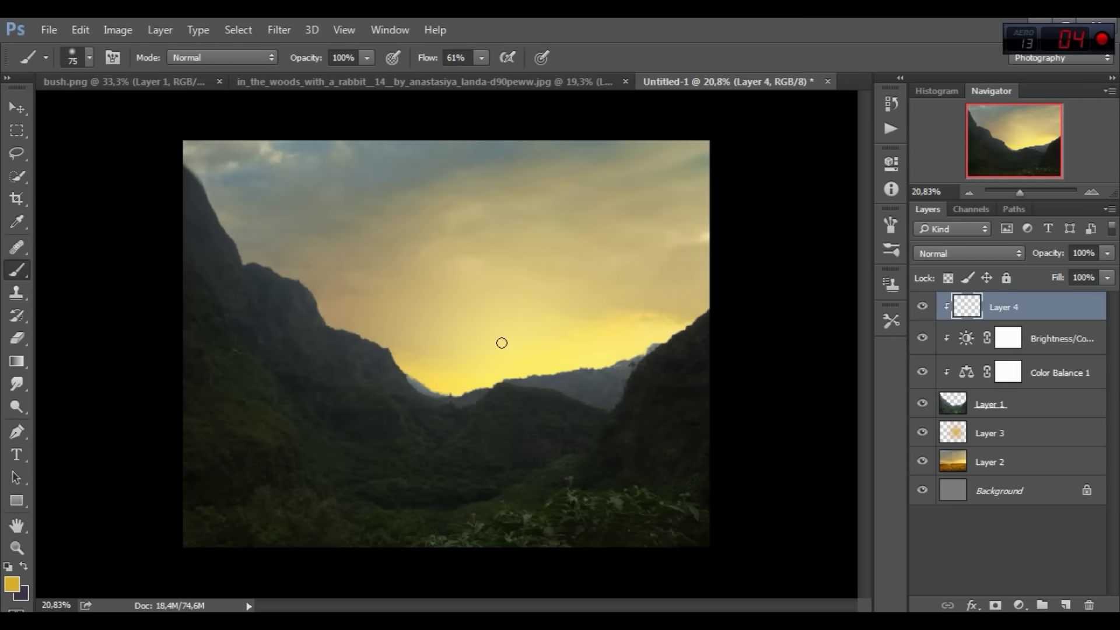
right_click(501, 343)
drag(647, 387, 683, 388)
click(397, 326)
mouse_move(416, 348)
mouse_down()
mouse_move(478, 375)
mouse_move(590, 350)
mouse_move(650, 317)
mouse_move(590, 352)
mouse_move(463, 368)
mouse_move(357, 317)
mouse_move(435, 369)
mouse_move(496, 380)
mouse_up()
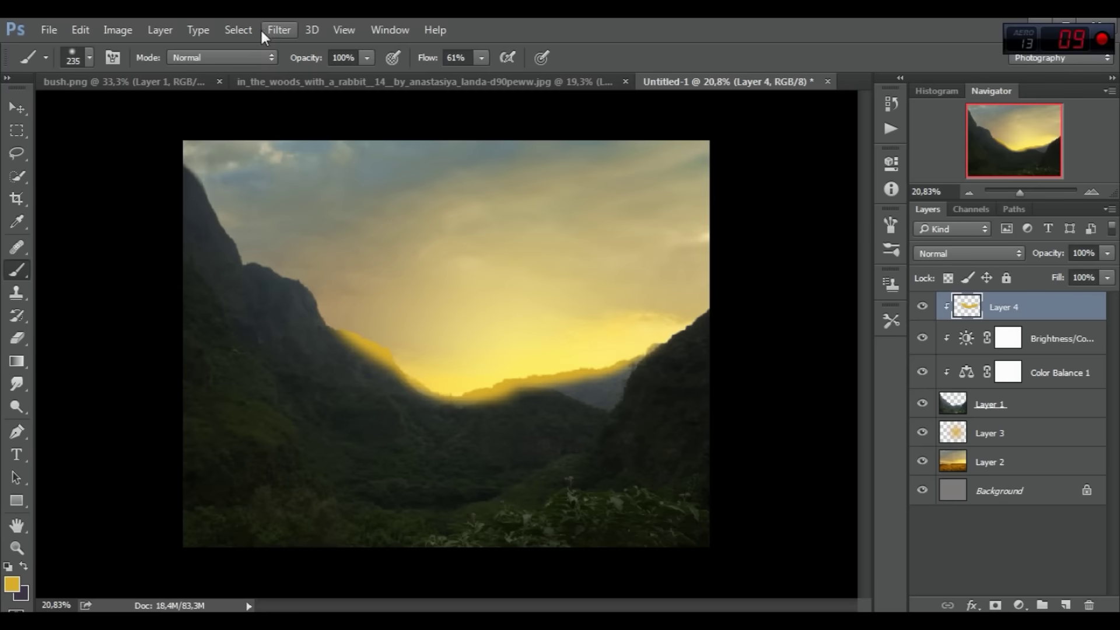
- Apply a Gaussian Blur of about 80 px to the ridge glow
click(279, 30)
click(574, 291)
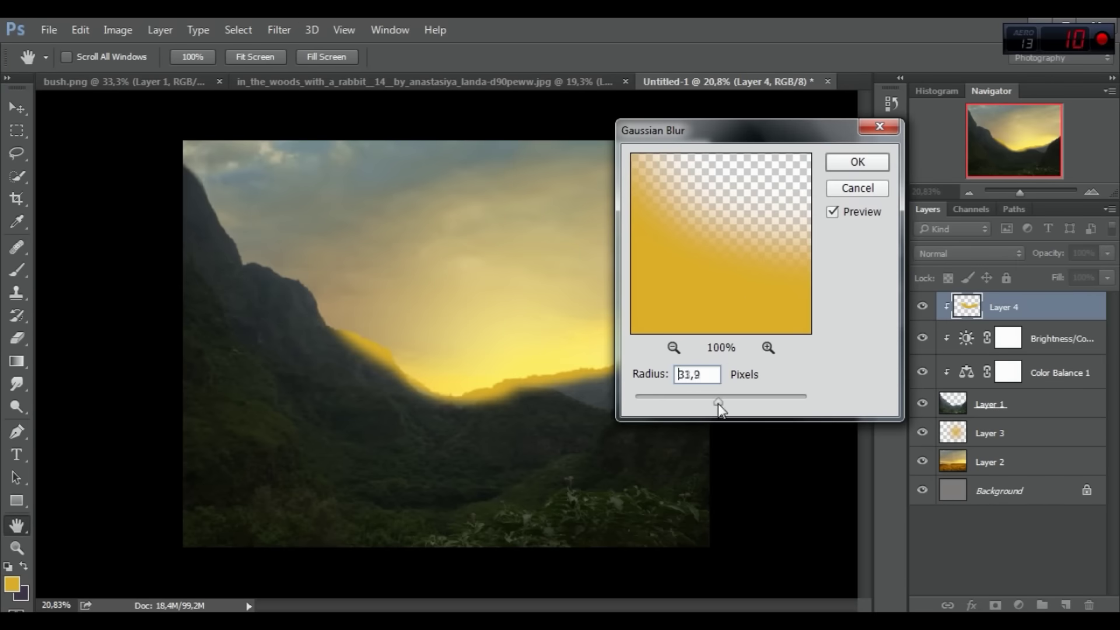
drag(718, 403, 741, 397)
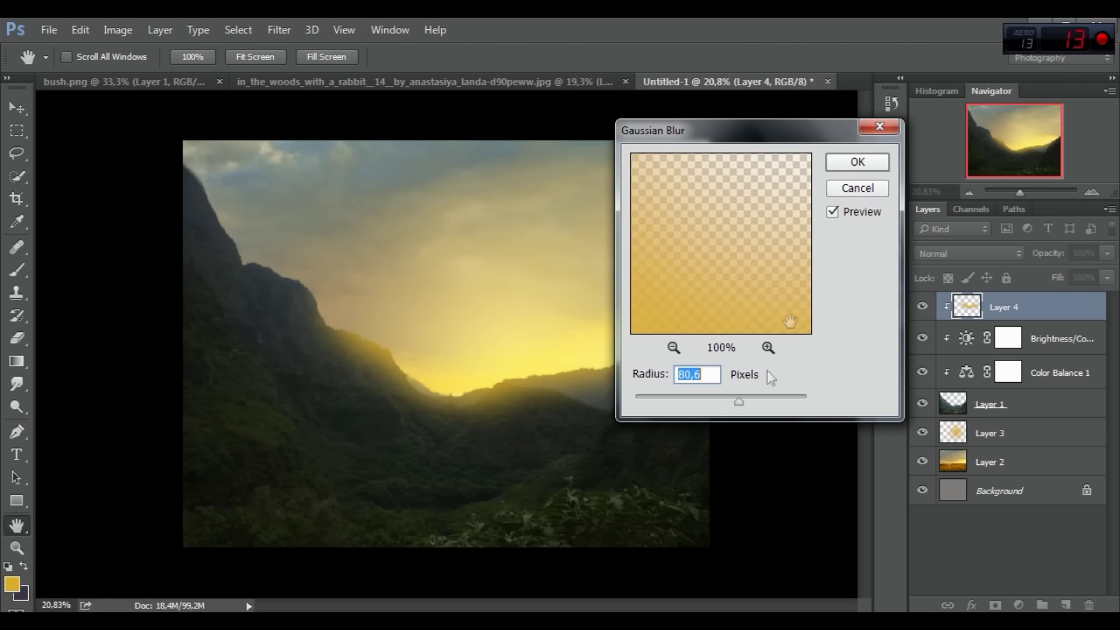
click(849, 163)
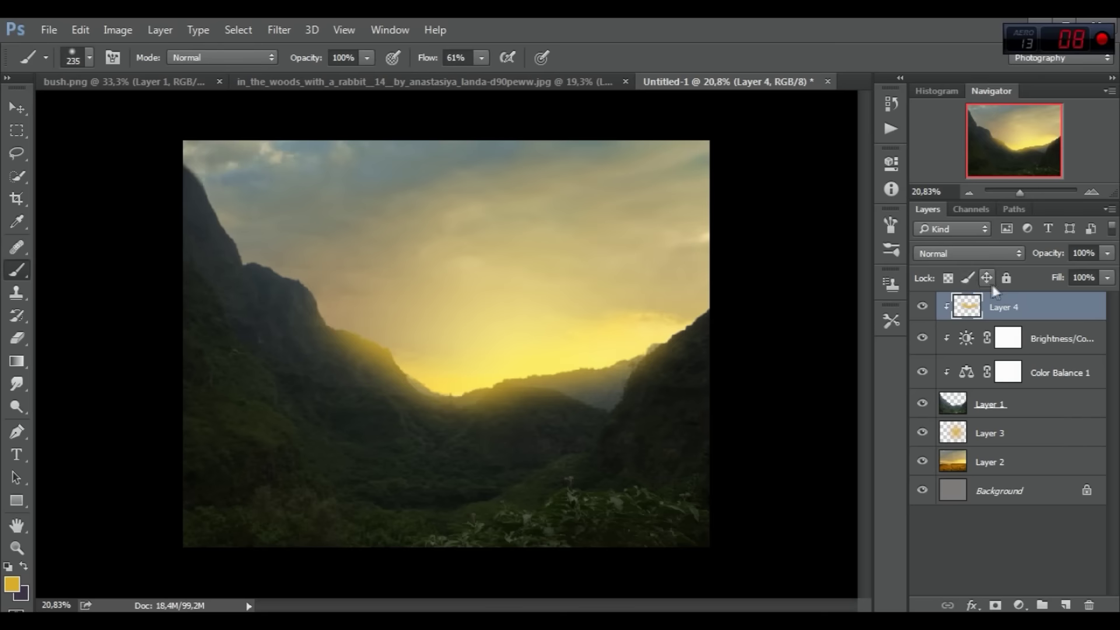
- Set Layer 4 to Screen at 81% opacity, then add a white mask to Layer 1
click(962, 253)
click(939, 378)
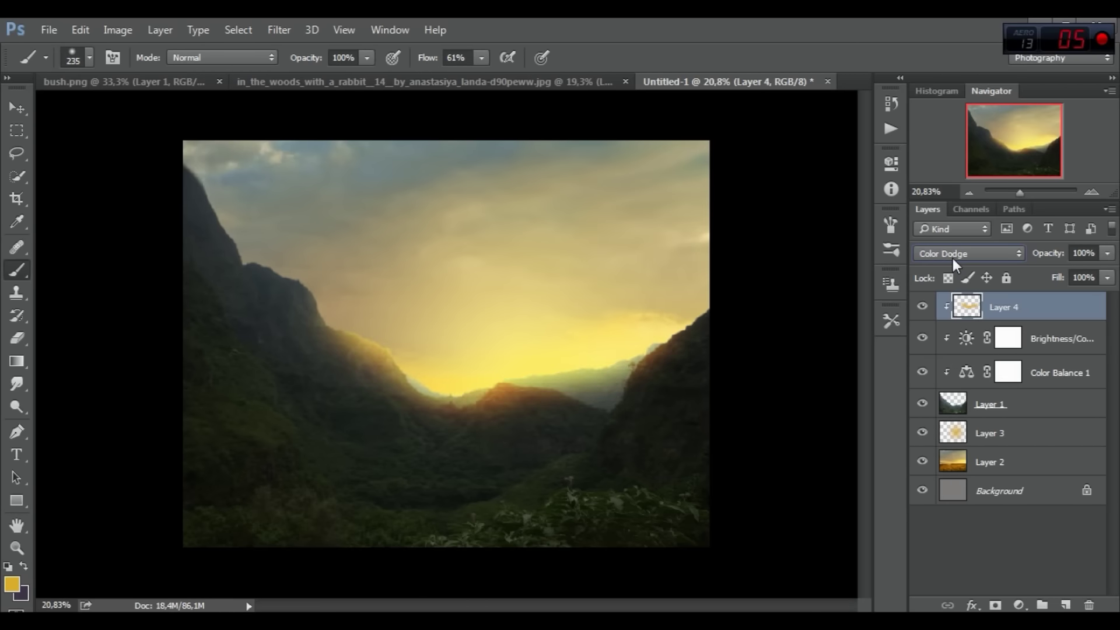
scroll(952, 257, up, 1)
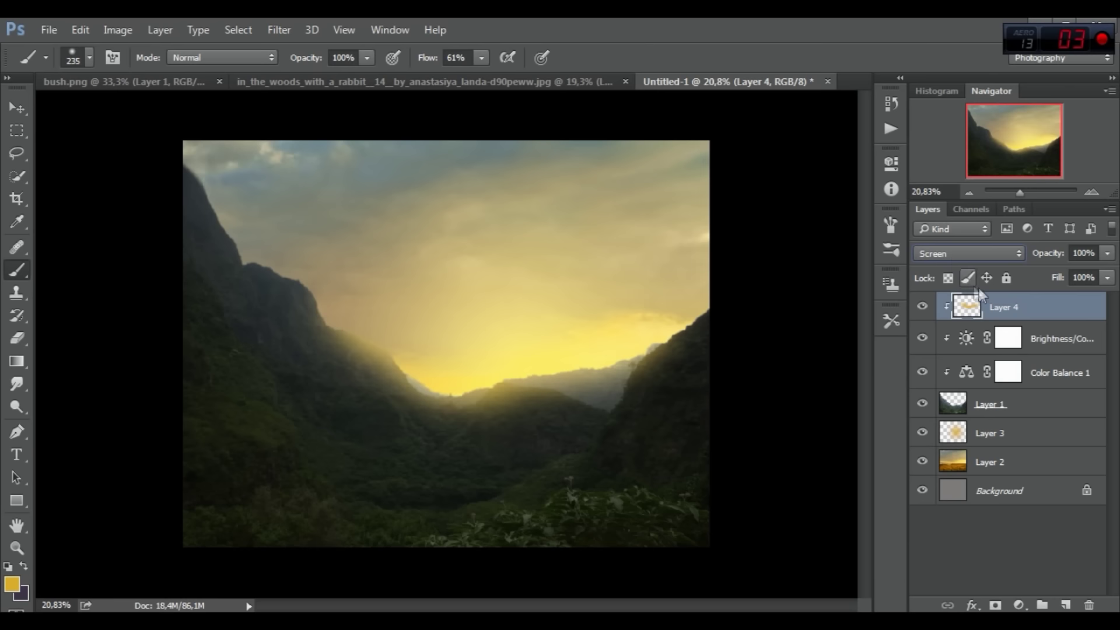
click(922, 307)
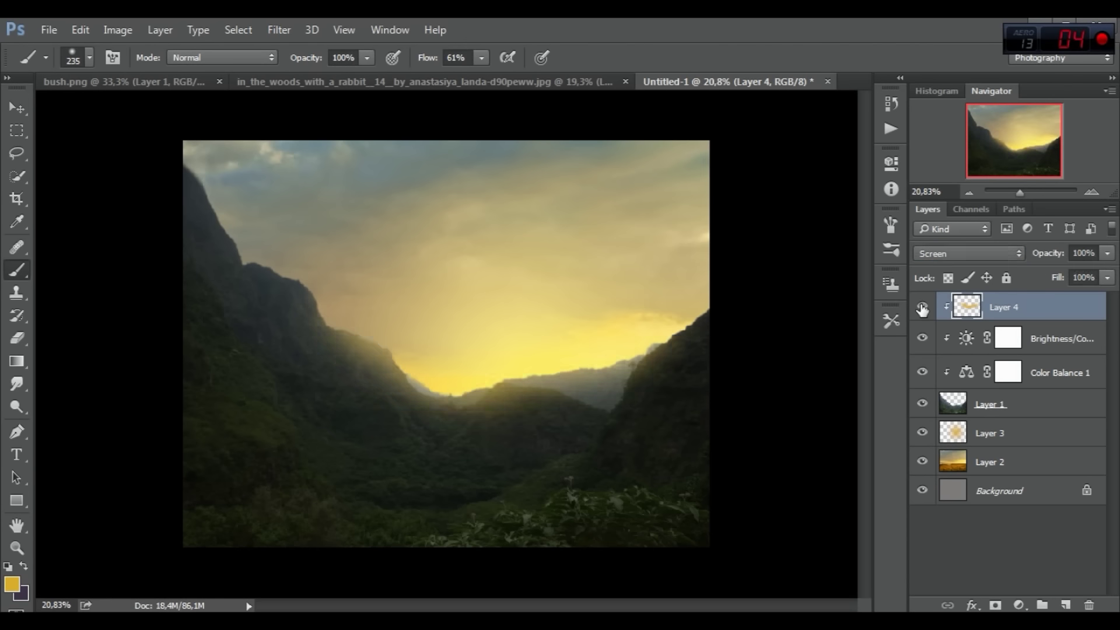
click(922, 307)
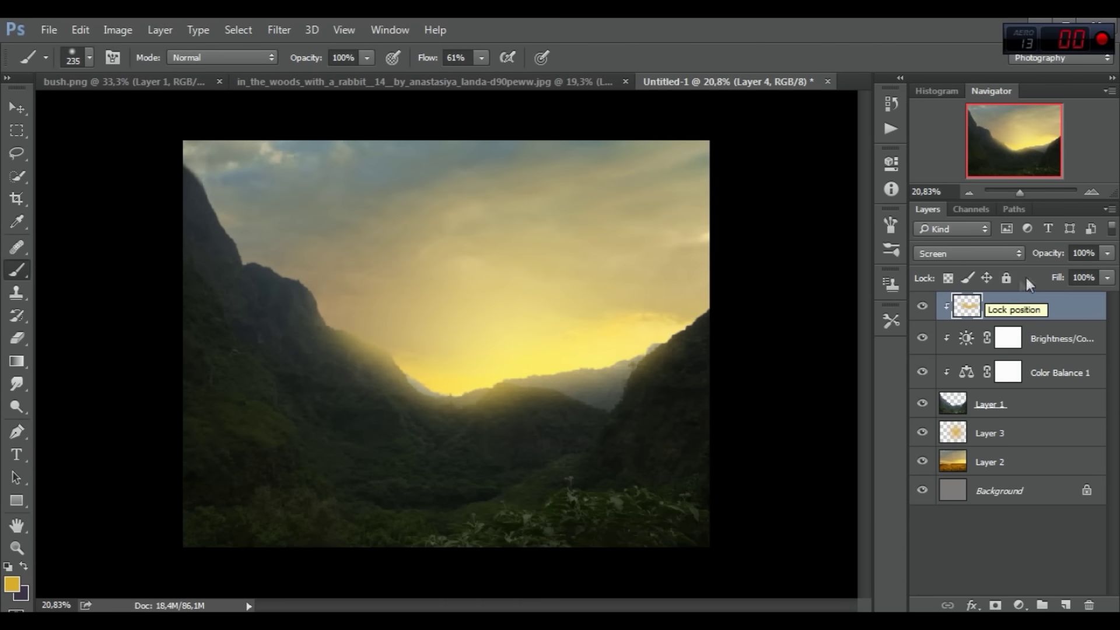
drag(1048, 254, 1042, 257)
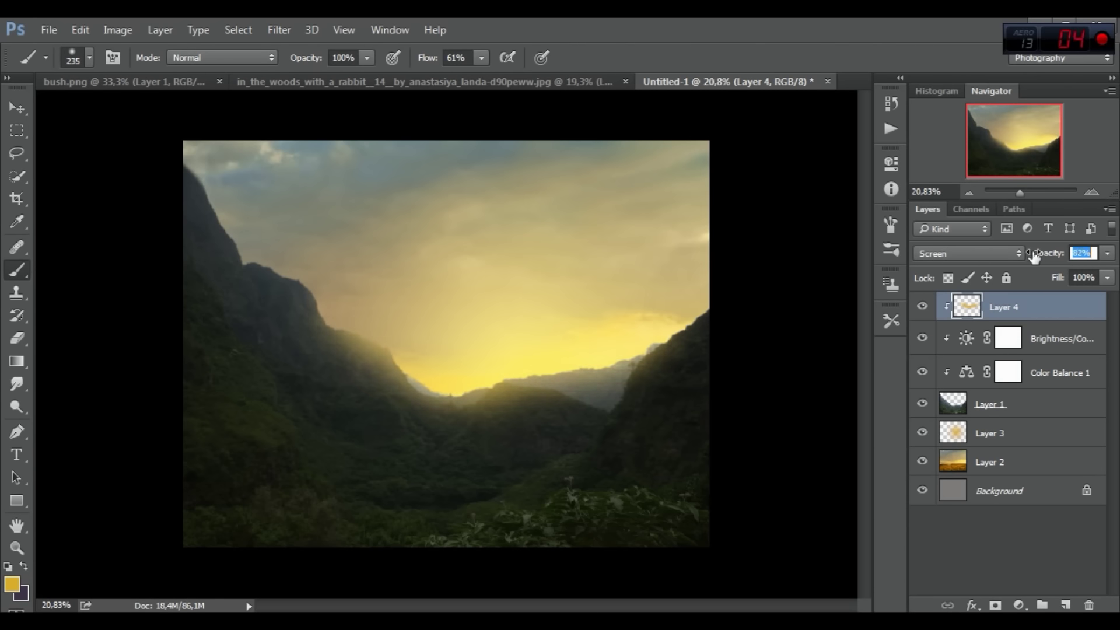
key(Return)
click(994, 411)
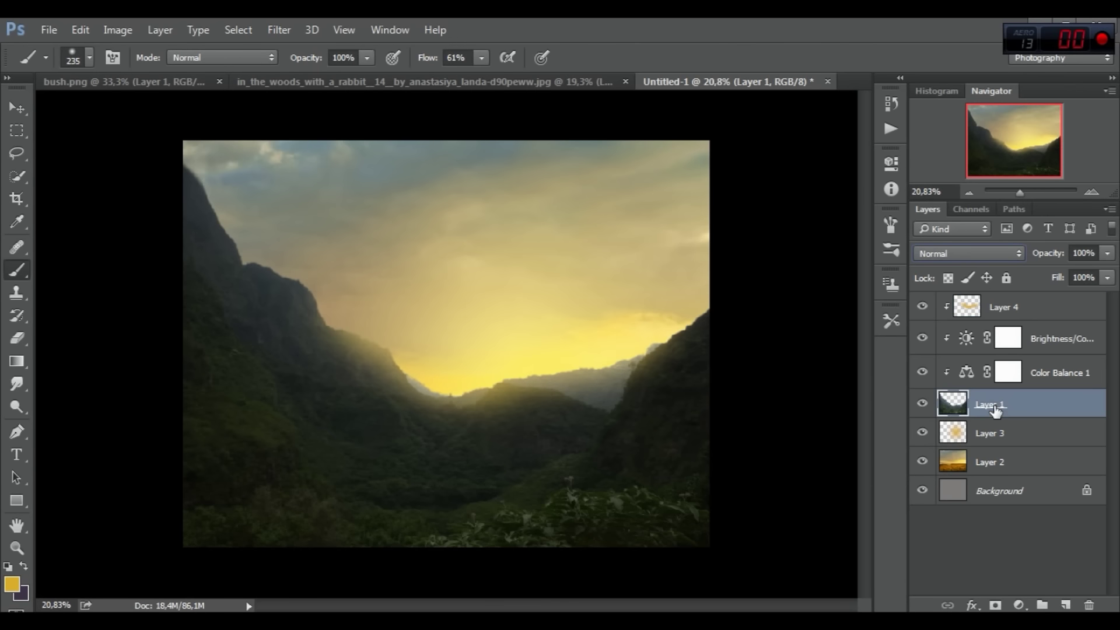
click(994, 605)
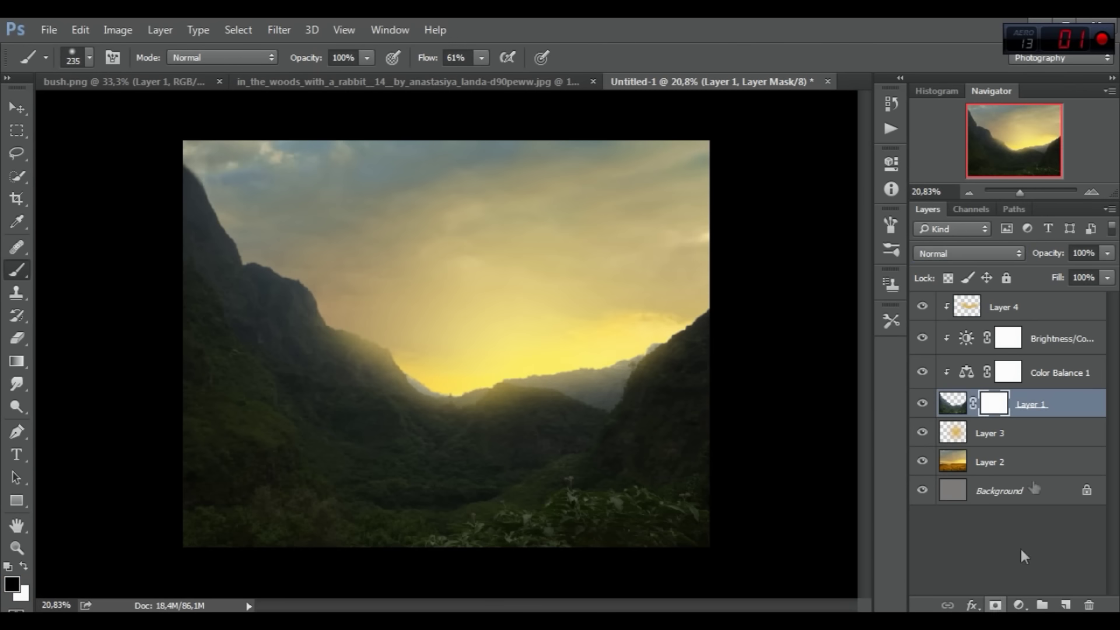
- With a small 13 px brush, mask the grey haze away along the ridge
right_click(421, 345)
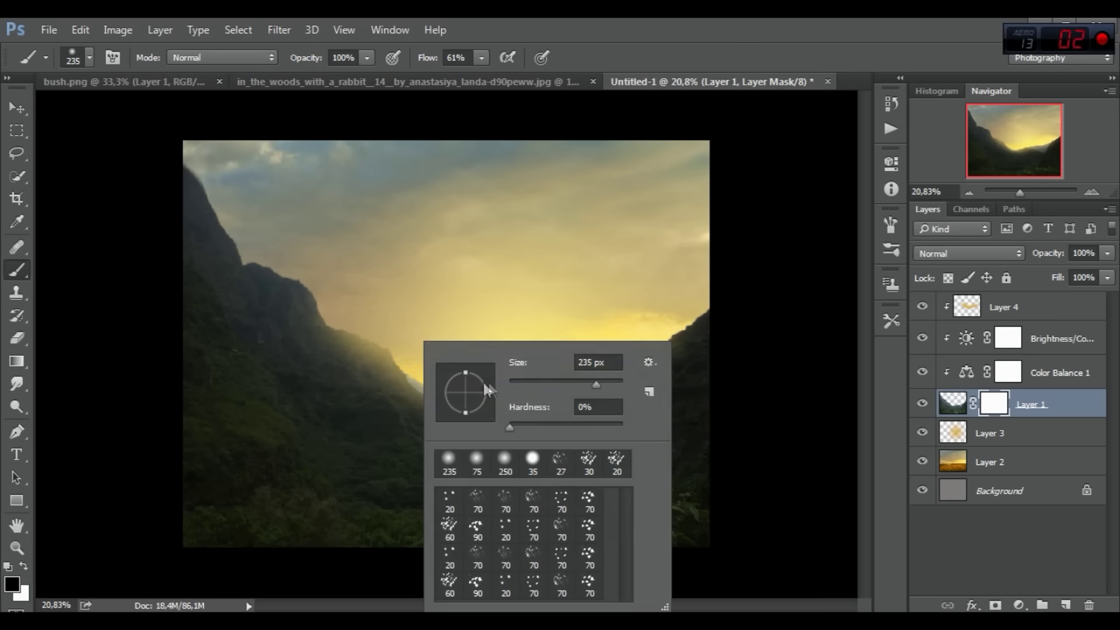
drag(519, 380, 527, 389)
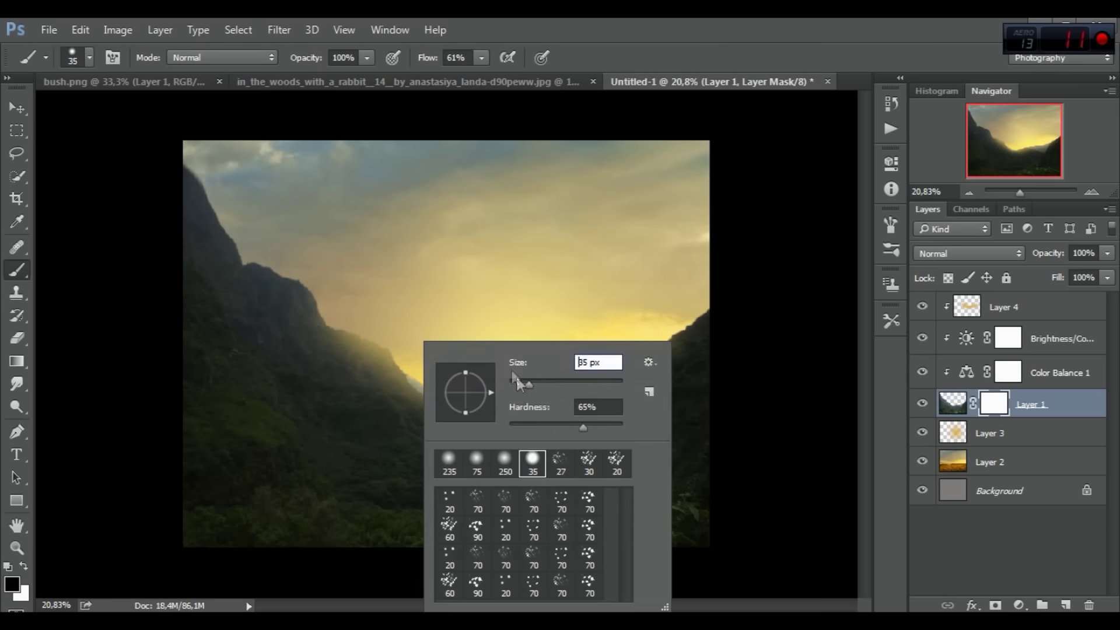
click(516, 382)
click(574, 57)
scroll(418, 410, up, 5)
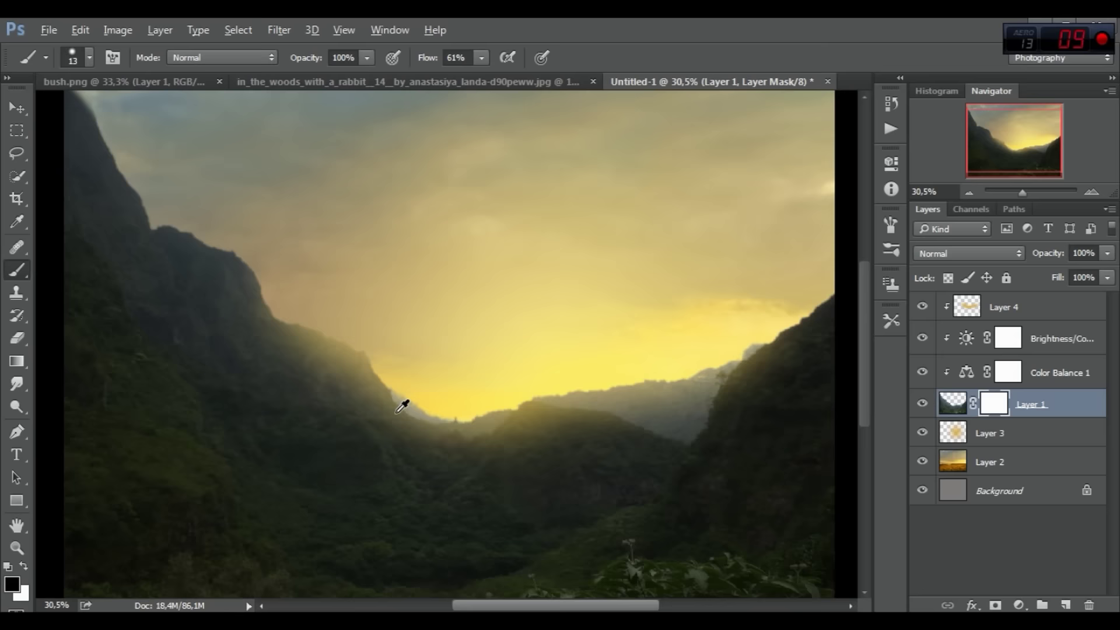
scroll(418, 410, up, 2)
scroll(425, 396, up, 2)
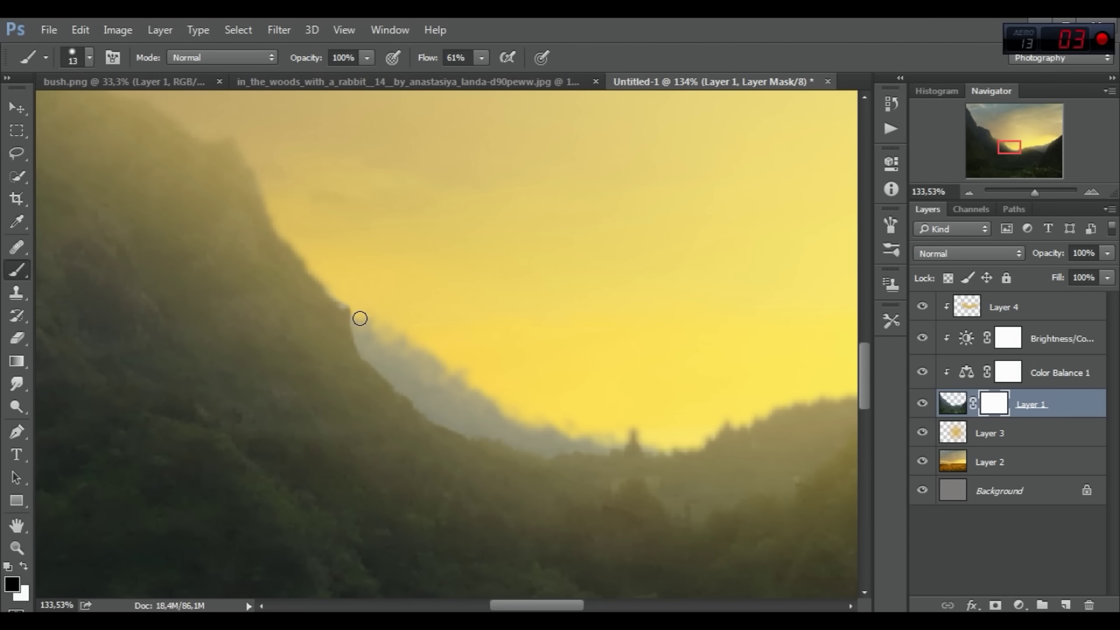
drag(363, 334, 386, 369)
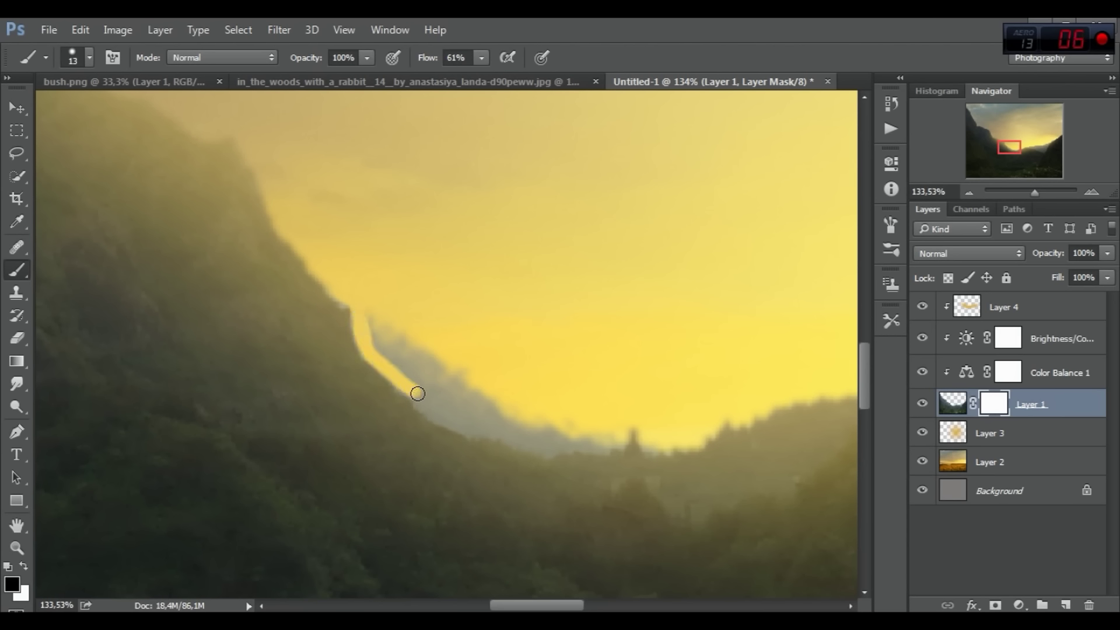
mouse_move(429, 408)
mouse_down()
mouse_move(475, 420)
mouse_move(495, 408)
mouse_move(451, 412)
mouse_move(370, 332)
mouse_move(439, 392)
mouse_move(500, 397)
mouse_move(443, 384)
mouse_move(392, 335)
mouse_move(473, 383)
mouse_move(443, 355)
mouse_up()
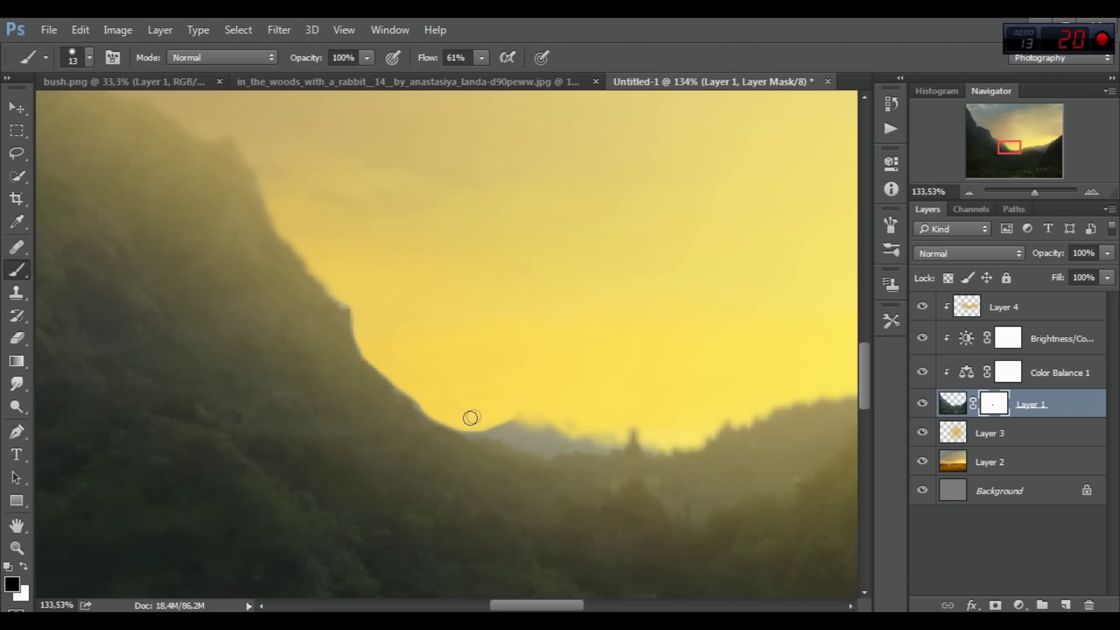
mouse_move(494, 425)
mouse_down()
mouse_move(579, 422)
mouse_move(488, 426)
mouse_move(550, 445)
mouse_move(607, 440)
mouse_move(550, 437)
mouse_move(573, 433)
mouse_up()
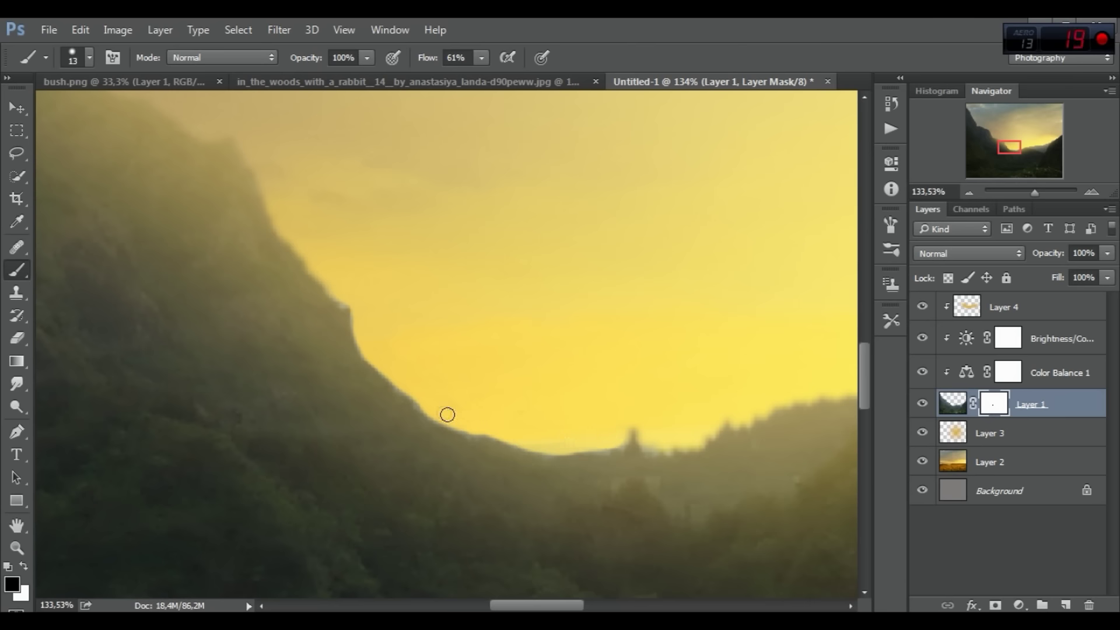
- Soften the mask edge along the ridge with a soft brush and zoom out
right_click(417, 251)
click(505, 370)
drag(527, 291, 520, 290)
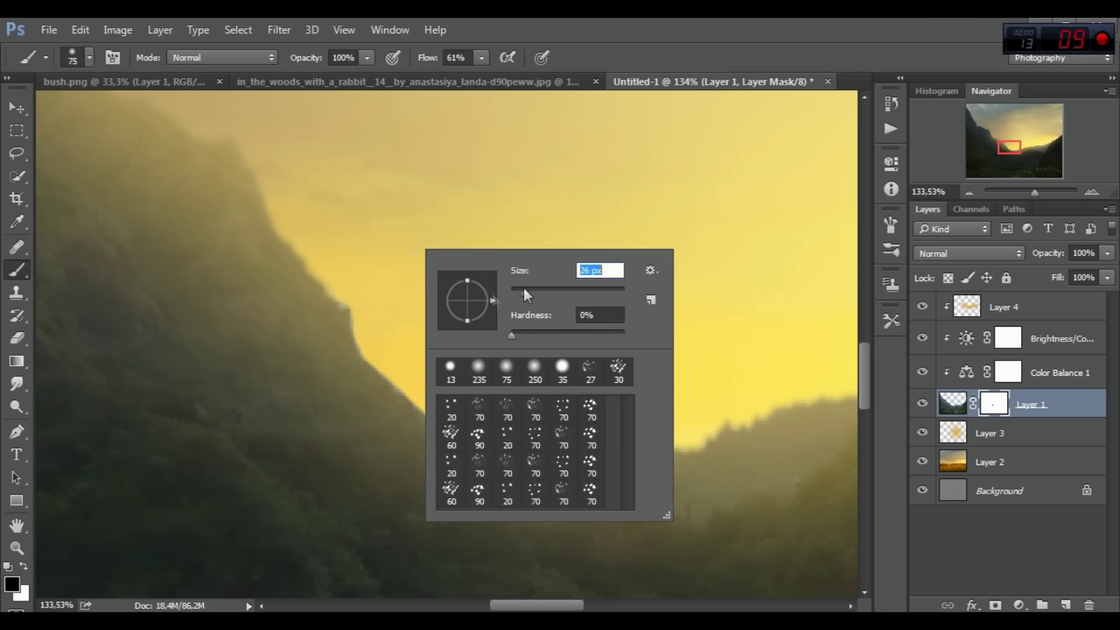
click(374, 322)
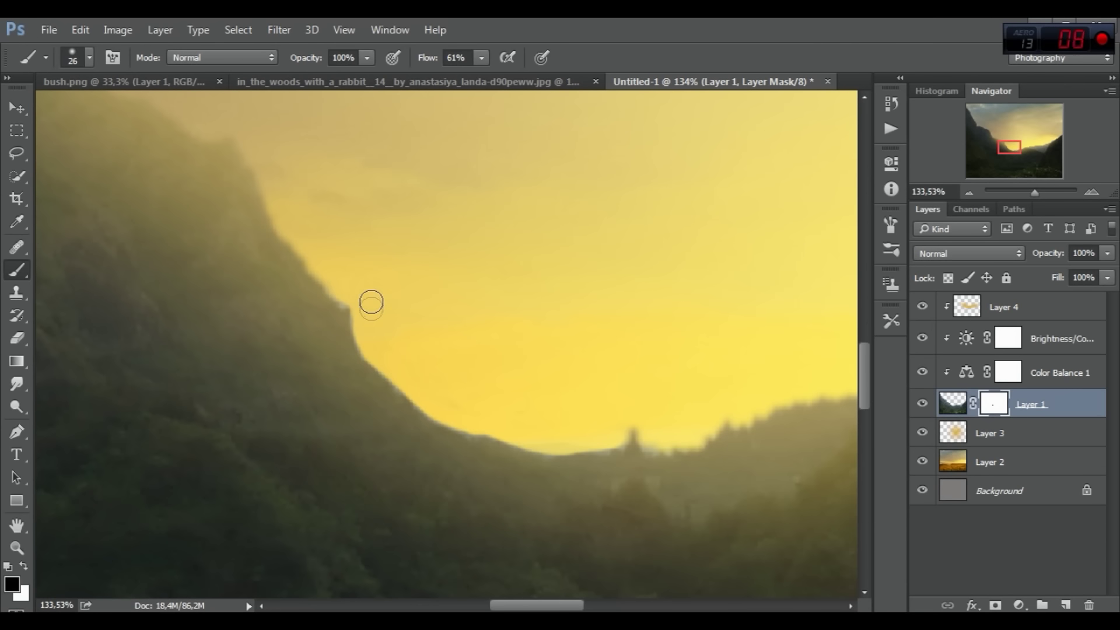
mouse_move(366, 315)
mouse_down()
mouse_move(435, 402)
mouse_move(560, 439)
mouse_move(595, 436)
mouse_move(502, 430)
mouse_move(416, 387)
mouse_up()
scroll(470, 238, down, 2)
scroll(470, 239, down, 2)
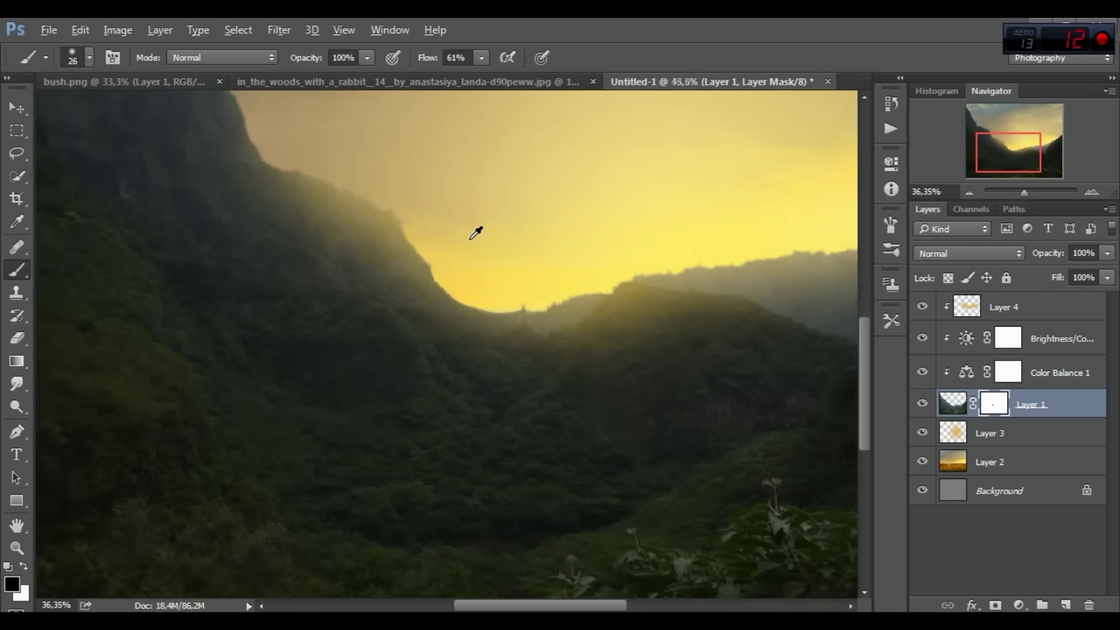
scroll(470, 239, down, 3)
scroll(475, 233, down, 1)
scroll(477, 239, down, 1)
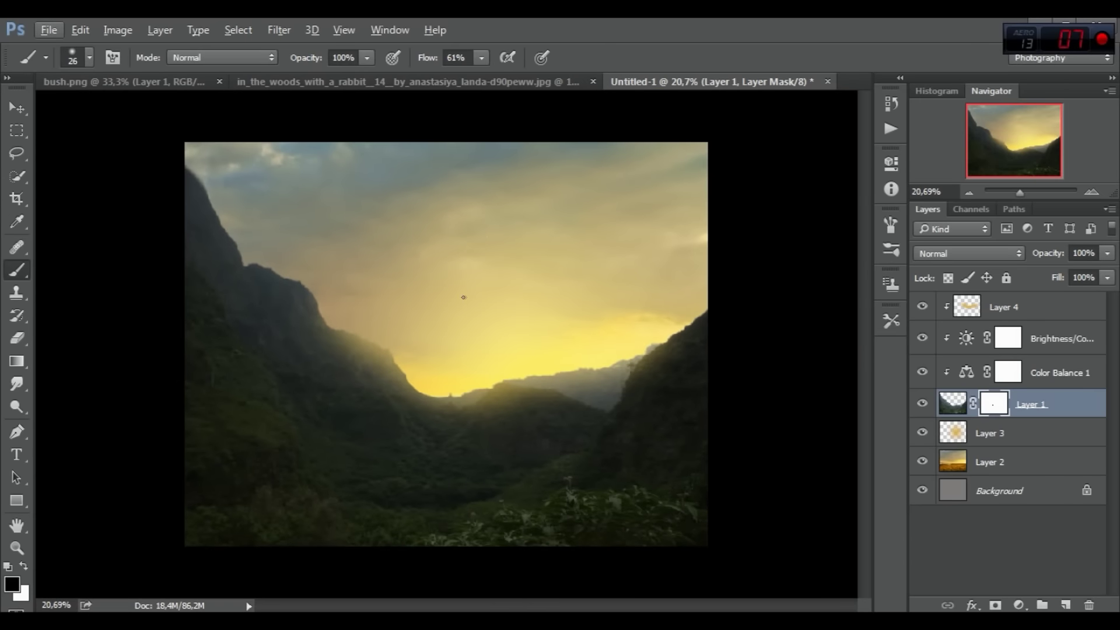
scroll(470, 283, down, 1)
scroll(469, 282, up, 1)
- Add a new Layer 5 and try a yellow radial sun glow, then undo it
click(1015, 318)
click(1063, 605)
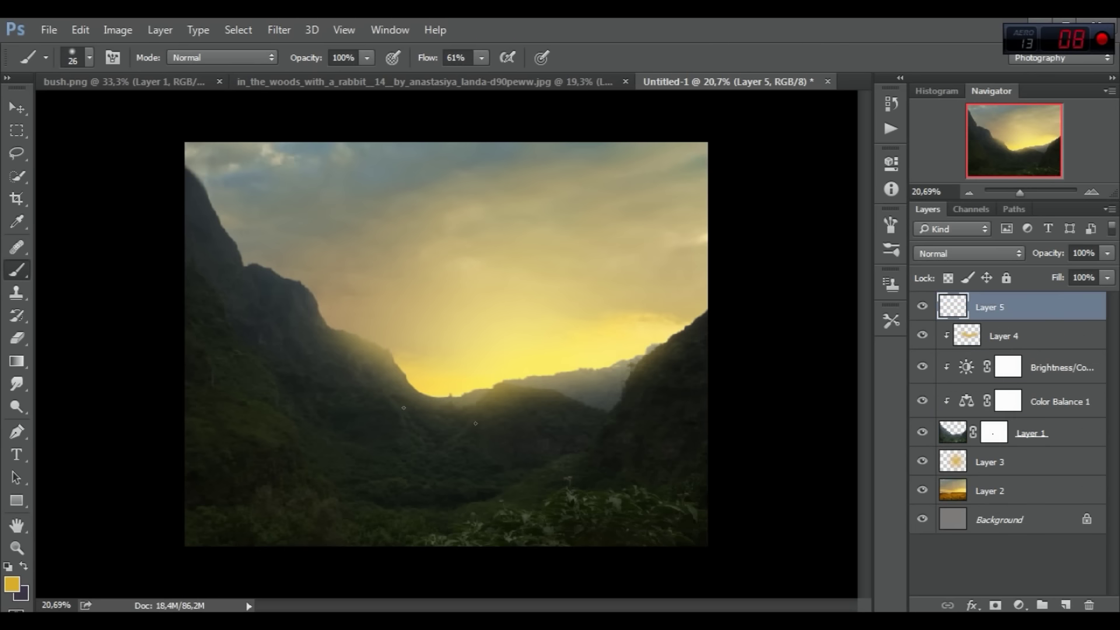
click(14, 363)
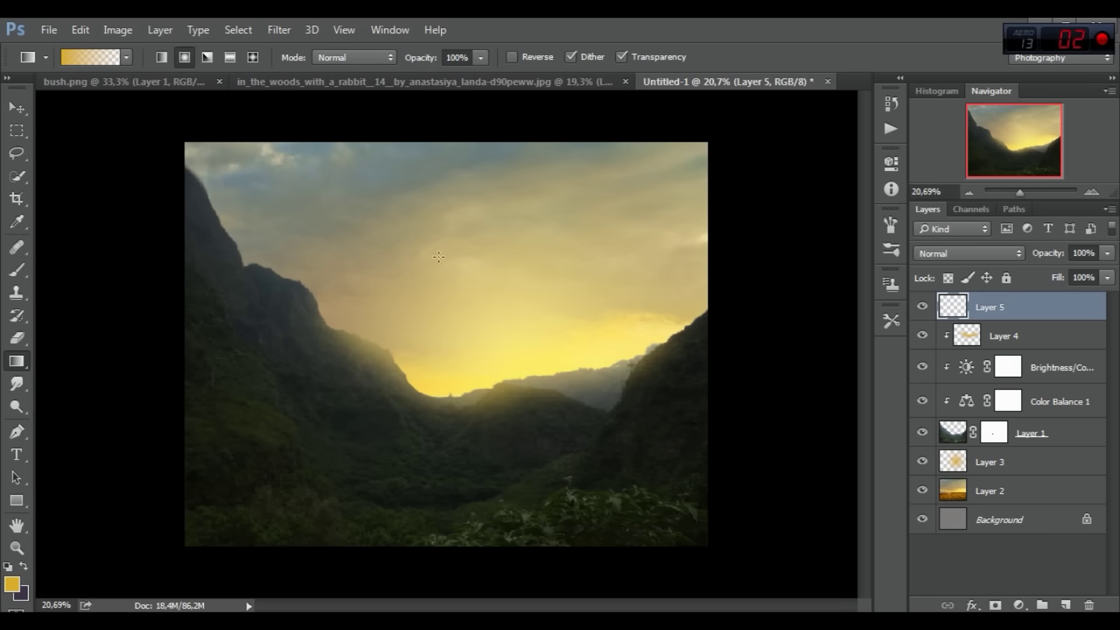
drag(451, 299, 460, 325)
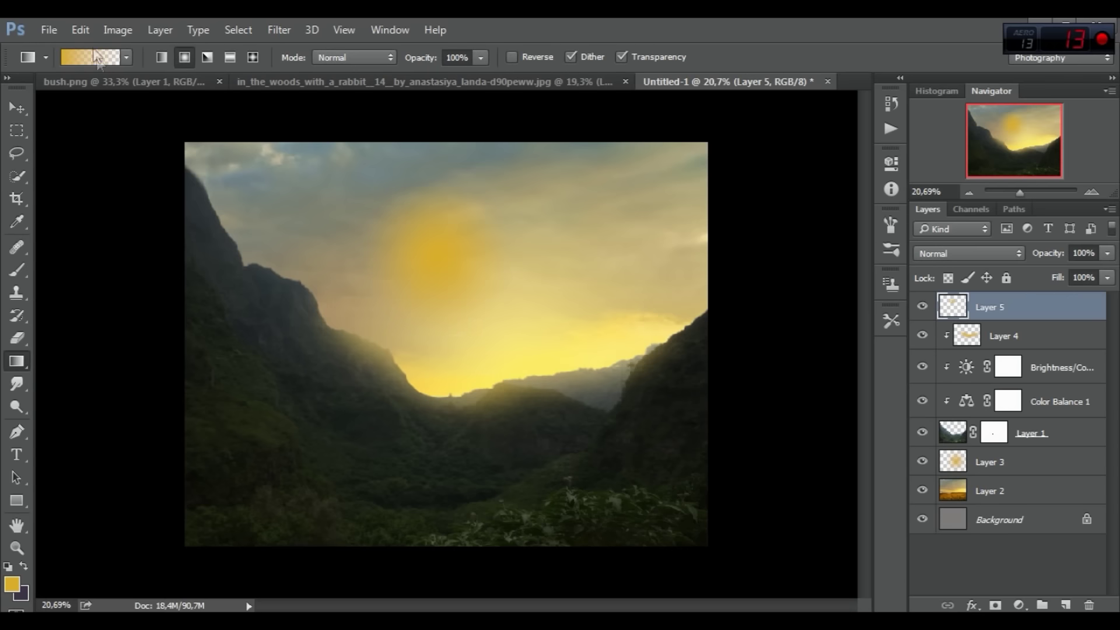
click(81, 30)
click(699, 47)
click(93, 30)
click(131, 73)
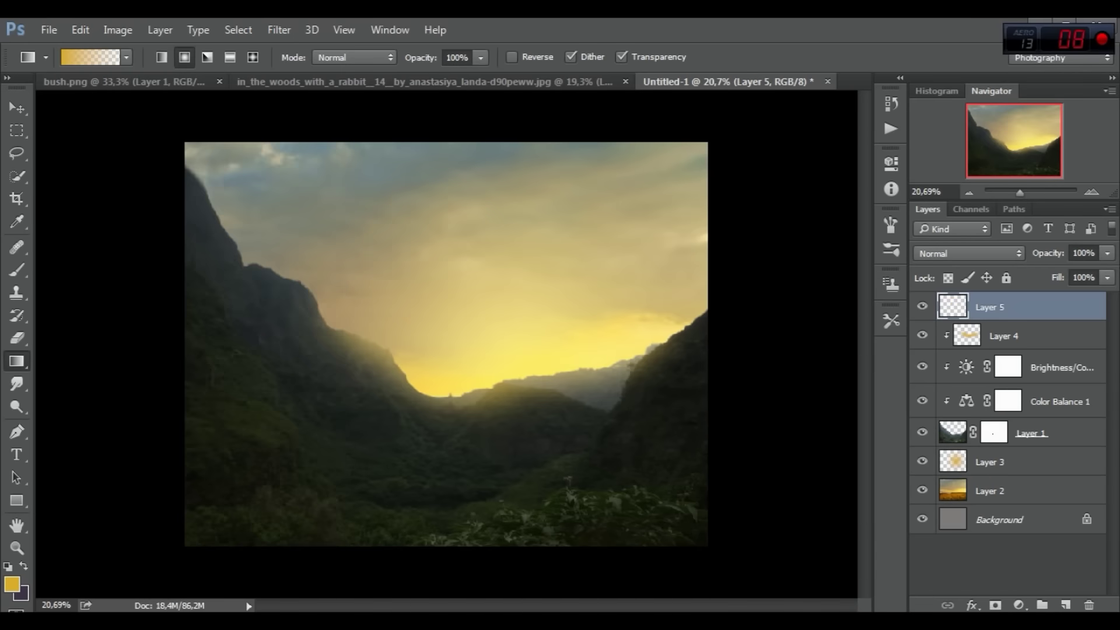
- Switch the foreground colour to orange and draw a radial sun glow in the sky
click(11, 585)
drag(881, 384, 882, 392)
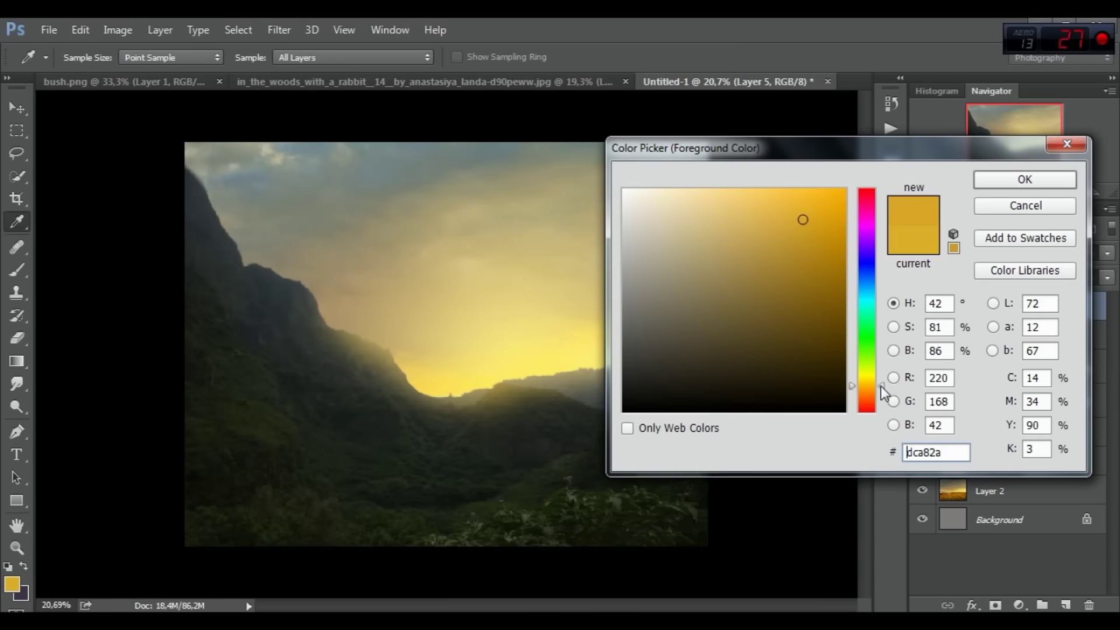
click(1028, 179)
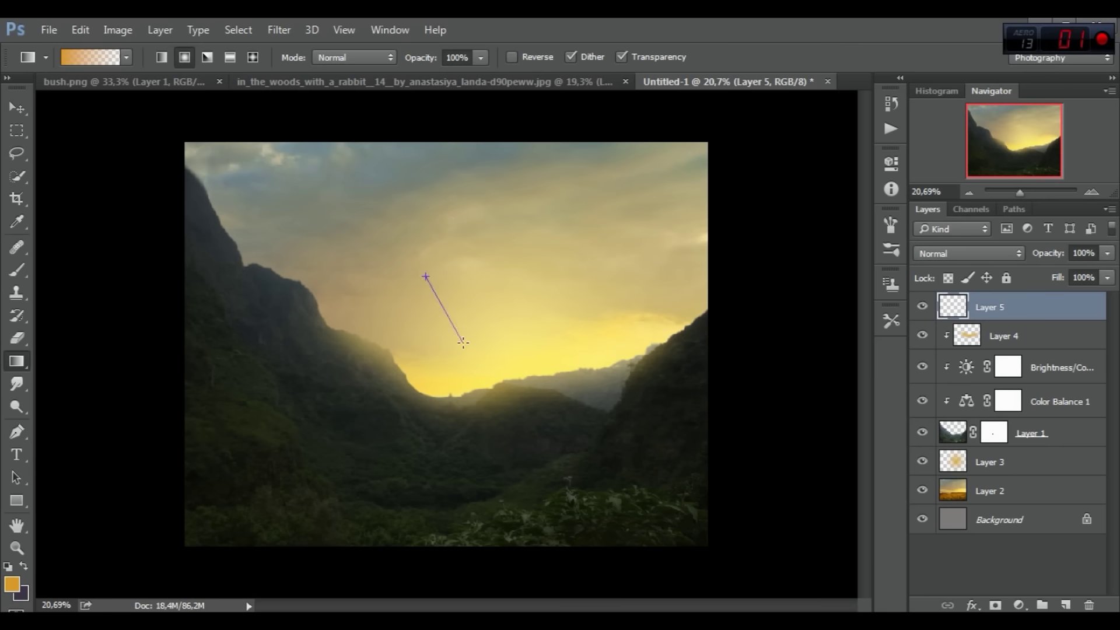
drag(425, 276, 463, 343)
- Free Transform the sun glow to about twice its size, centred over the valley dip
click(82, 29)
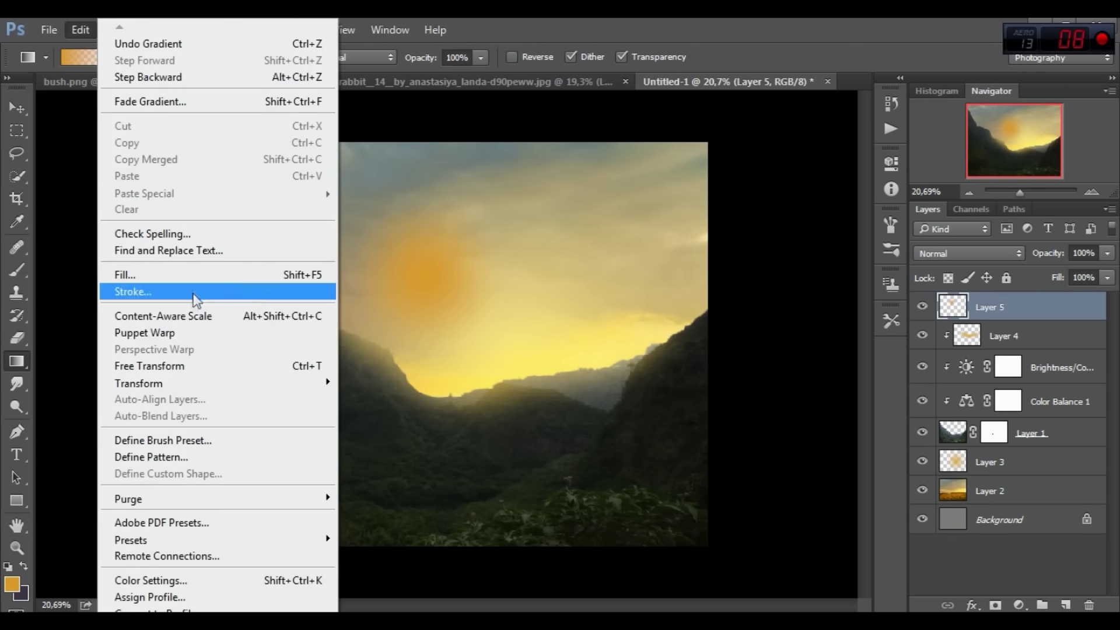
click(150, 365)
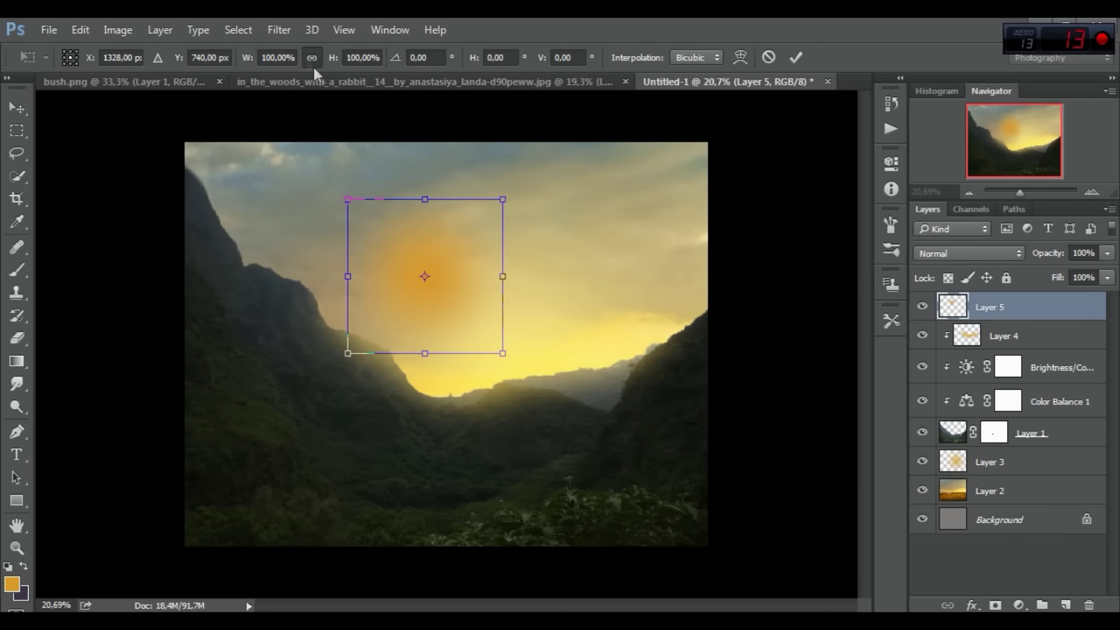
drag(503, 353, 676, 525)
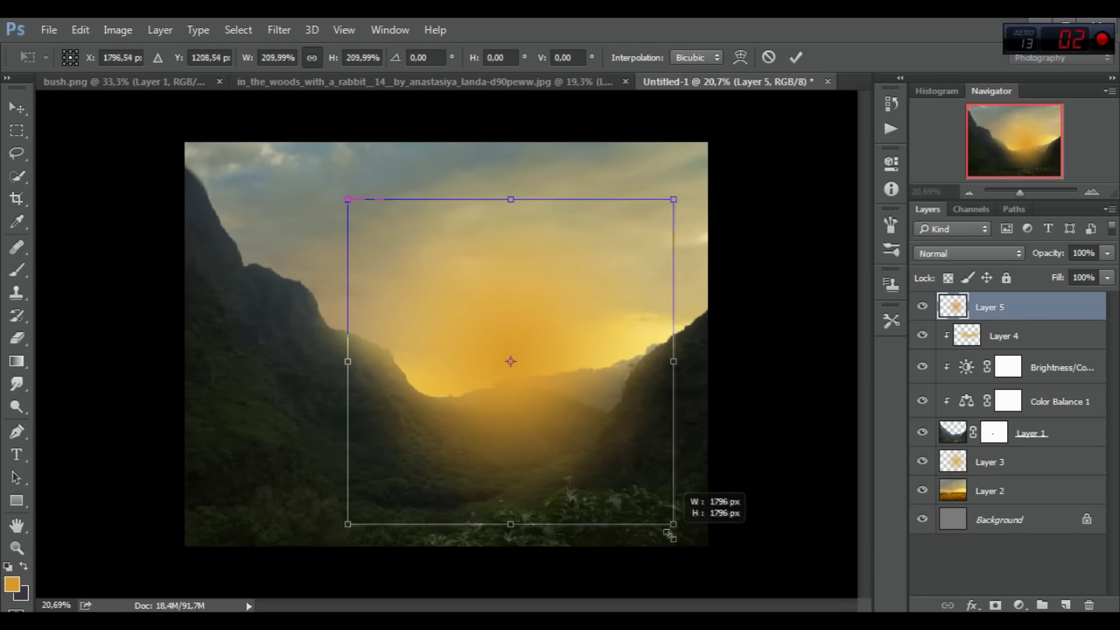
drag(595, 409, 579, 382)
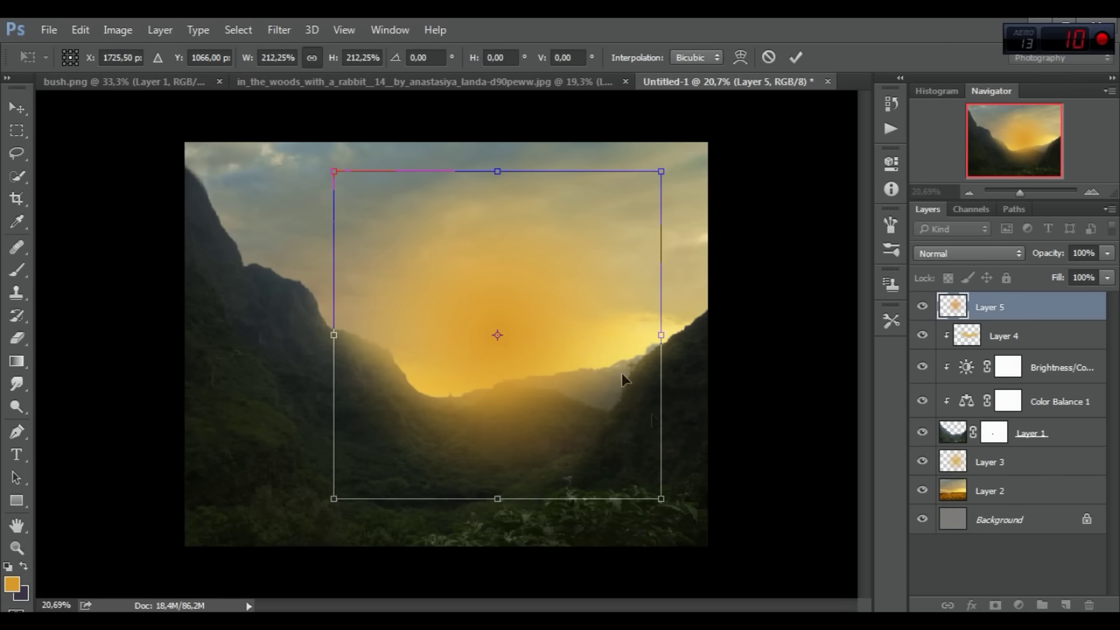
drag(659, 499, 684, 501)
mouse_move(617, 390)
mouse_down()
mouse_move(621, 379)
mouse_move(613, 386)
mouse_up()
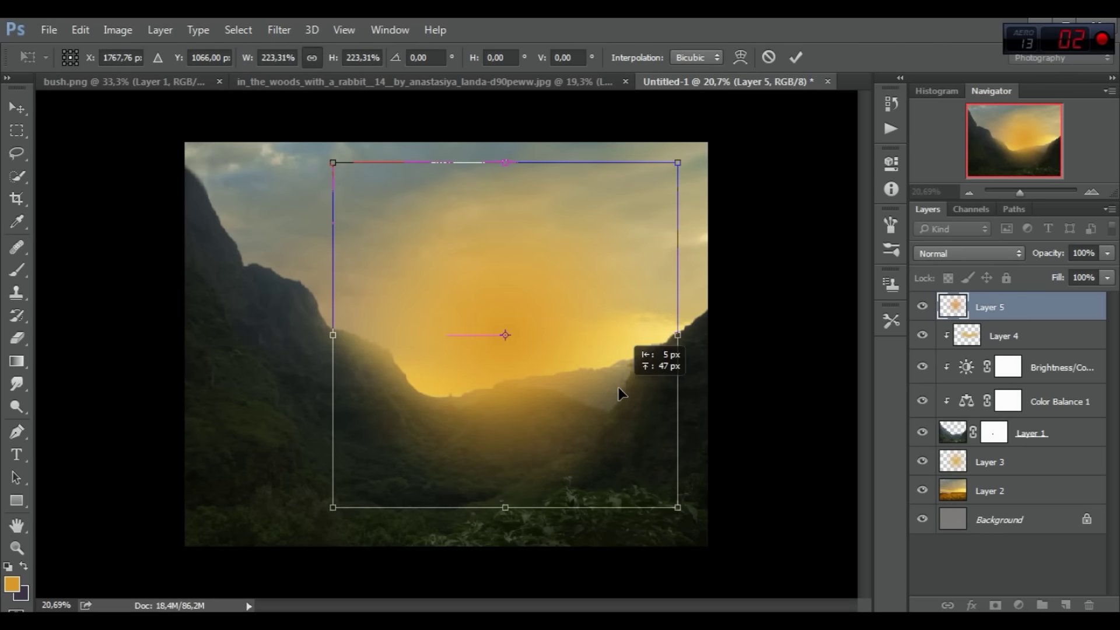
click(796, 56)
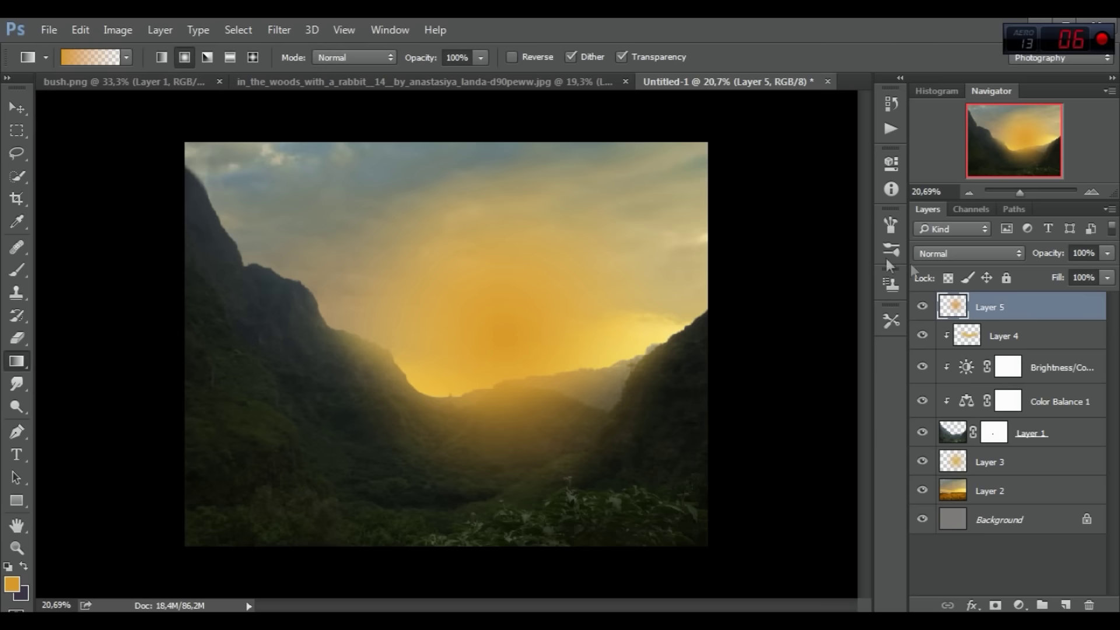
- Set the glow layer to Screen blend mode at 70% opacity
click(956, 253)
click(933, 373)
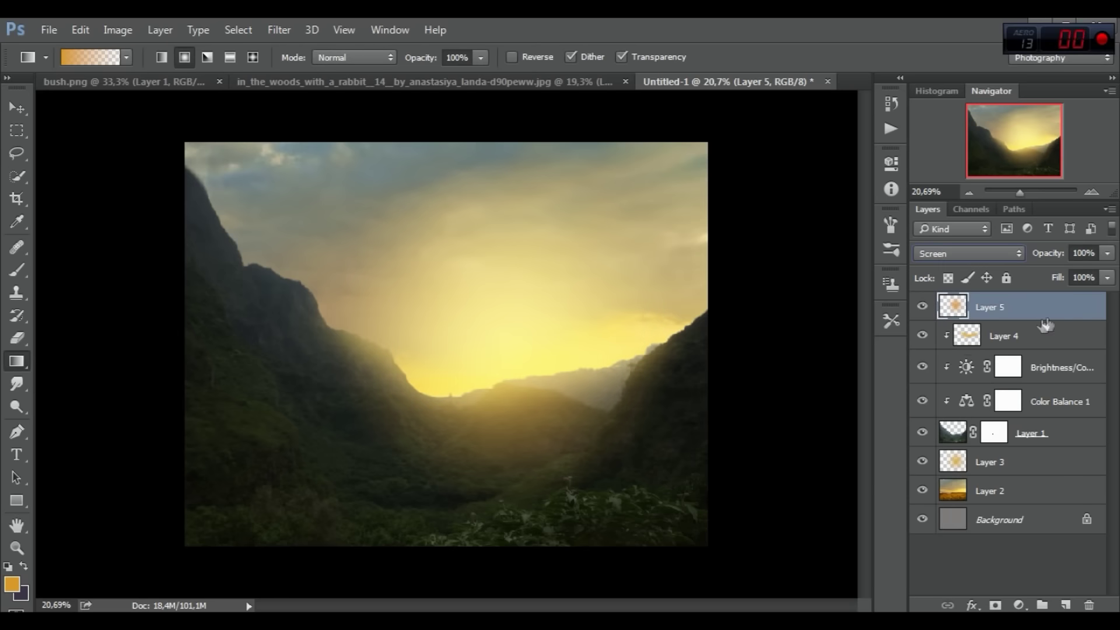
drag(1050, 252, 1038, 252)
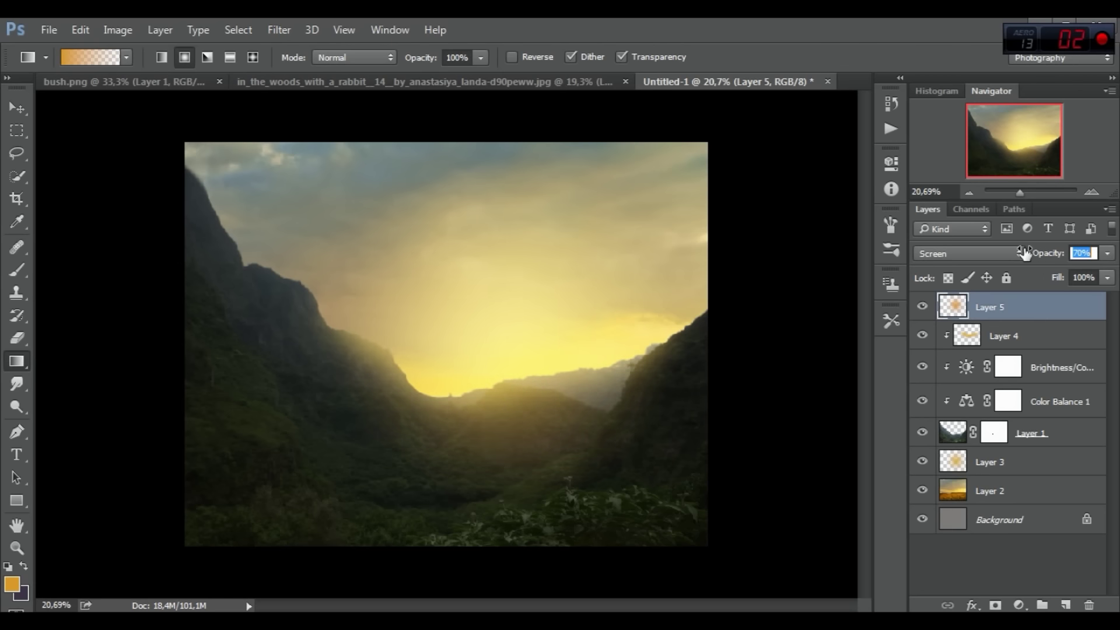
click(922, 307)
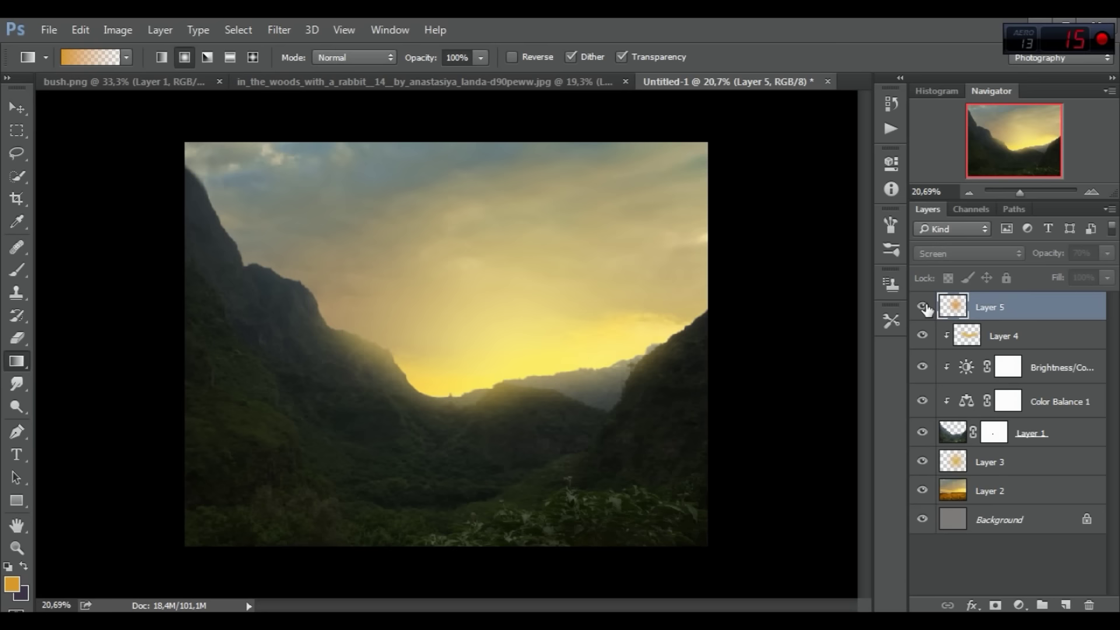
click(923, 307)
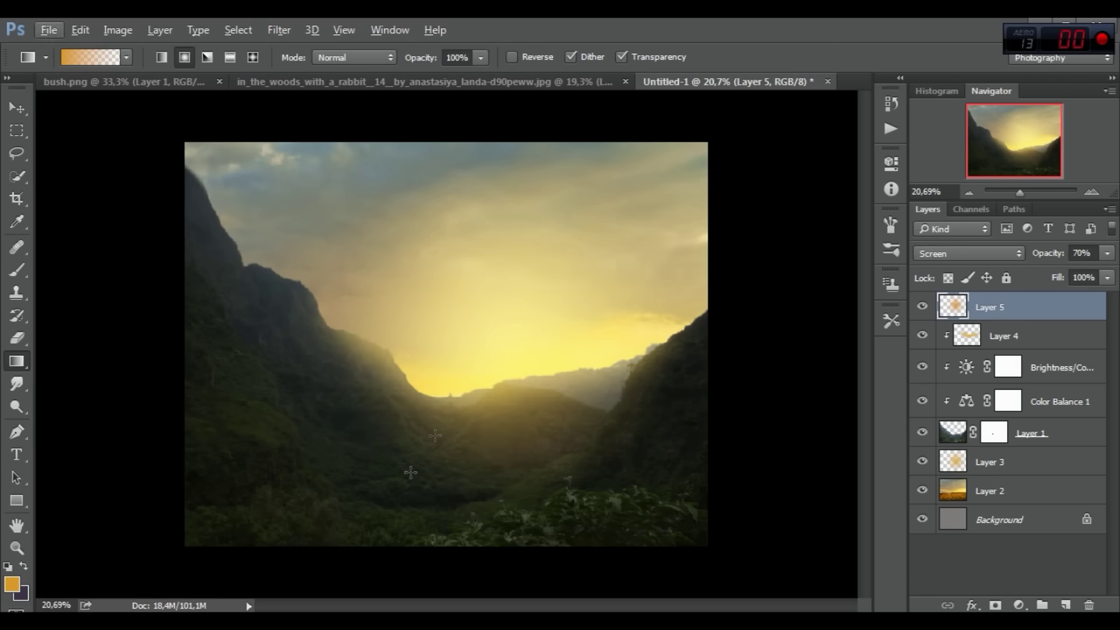
click(470, 82)
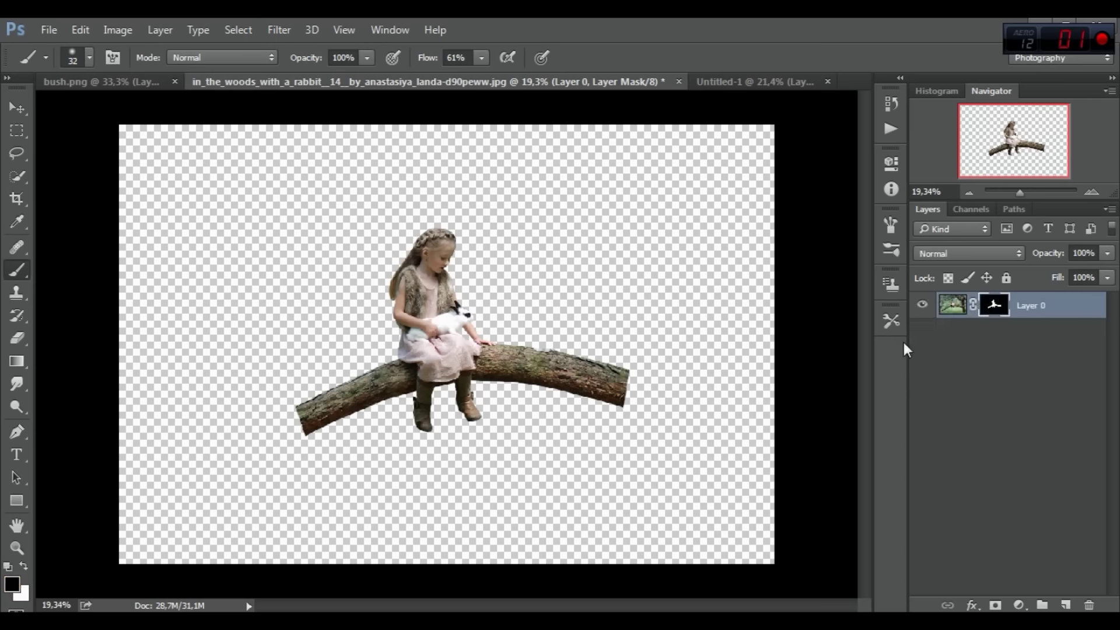
- Toggle Layer 0's mask off and back on to check the girl-on-branch cutout
right_click(990, 306)
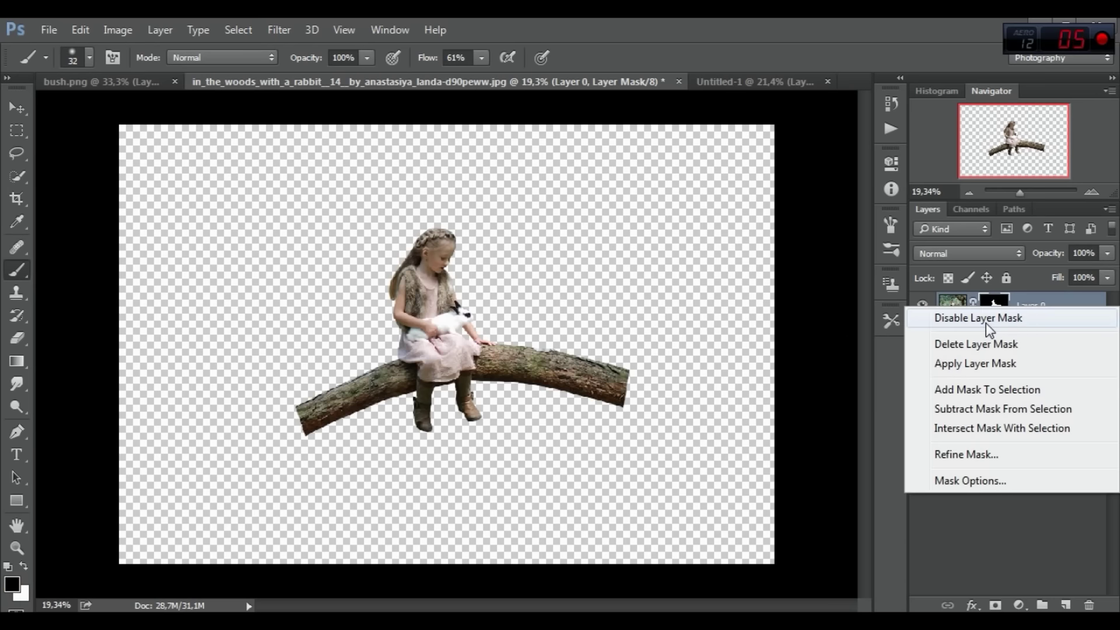
click(986, 323)
right_click(993, 309)
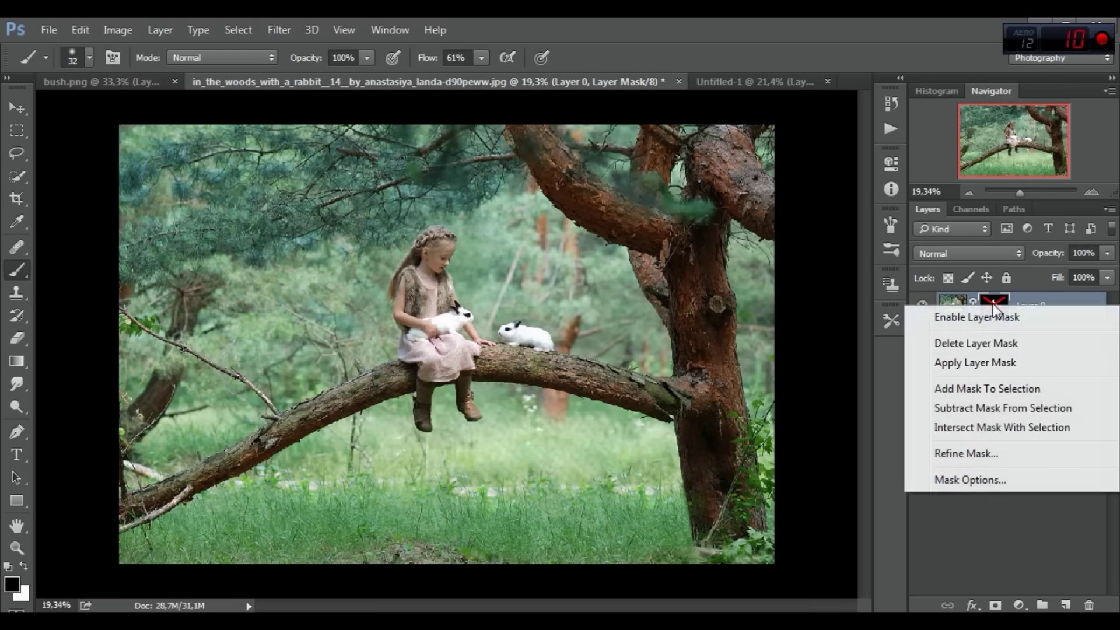
click(990, 320)
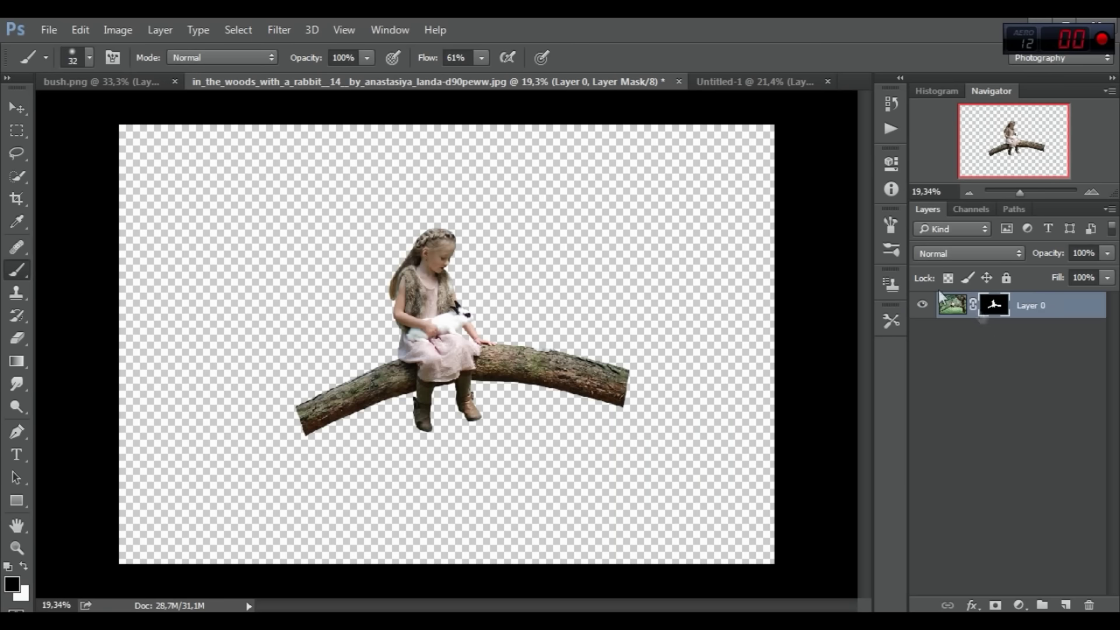
- Float the in_the_woods window and drag Layer 0 into Untitled-1
drag(421, 82, 421, 117)
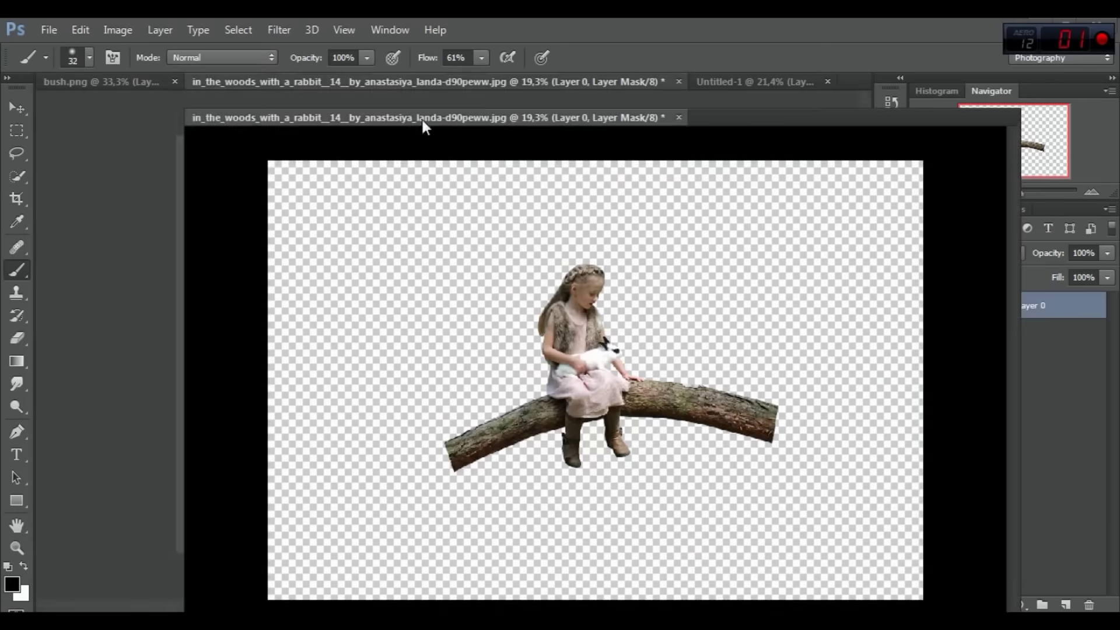
click(8, 108)
drag(952, 308, 87, 245)
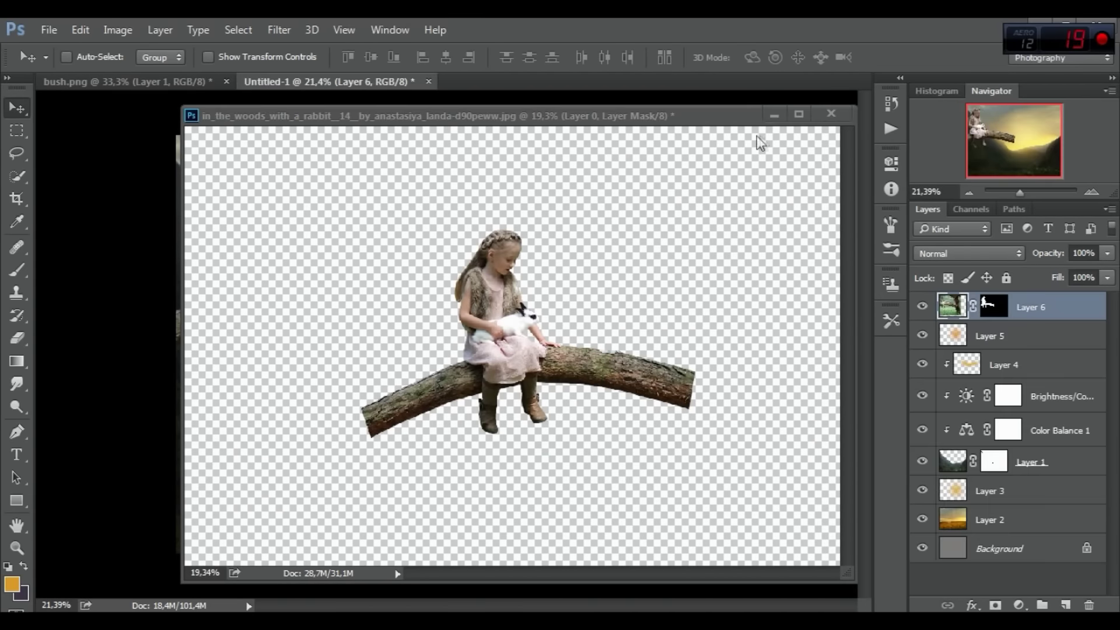
- Scale the girl and branch to about 63% and centre them over the valley
click(778, 120)
drag(362, 315, 554, 324)
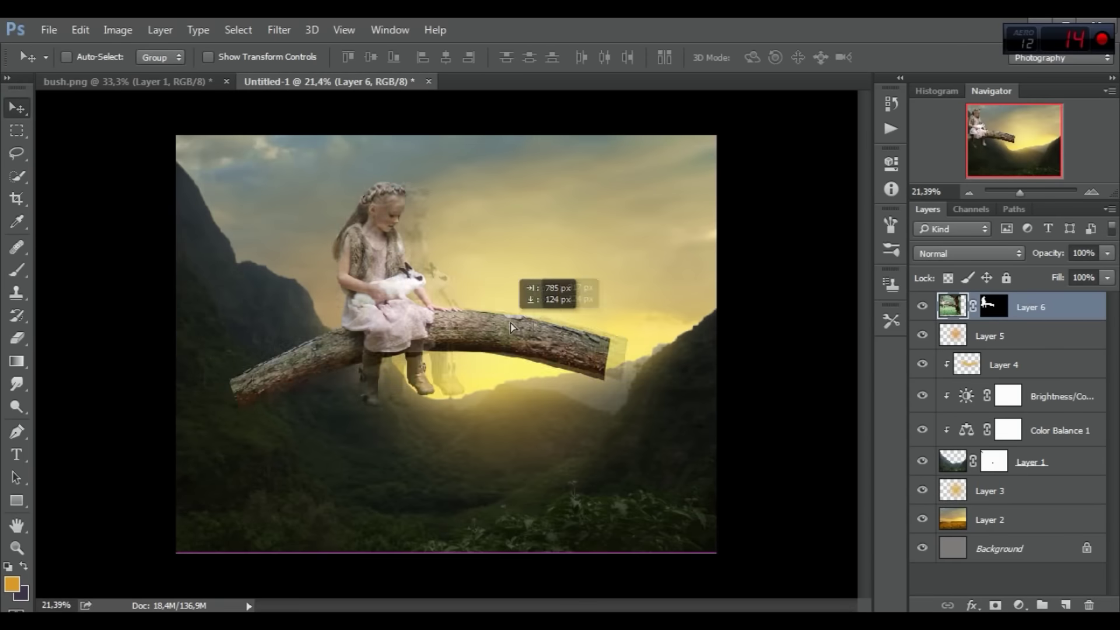
click(80, 30)
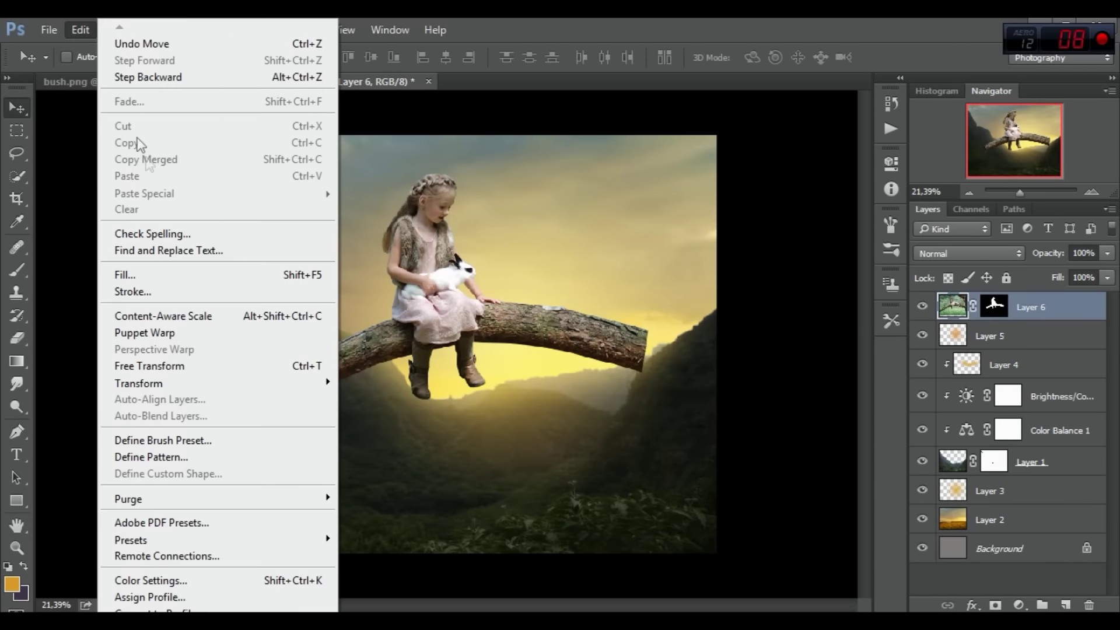
click(190, 366)
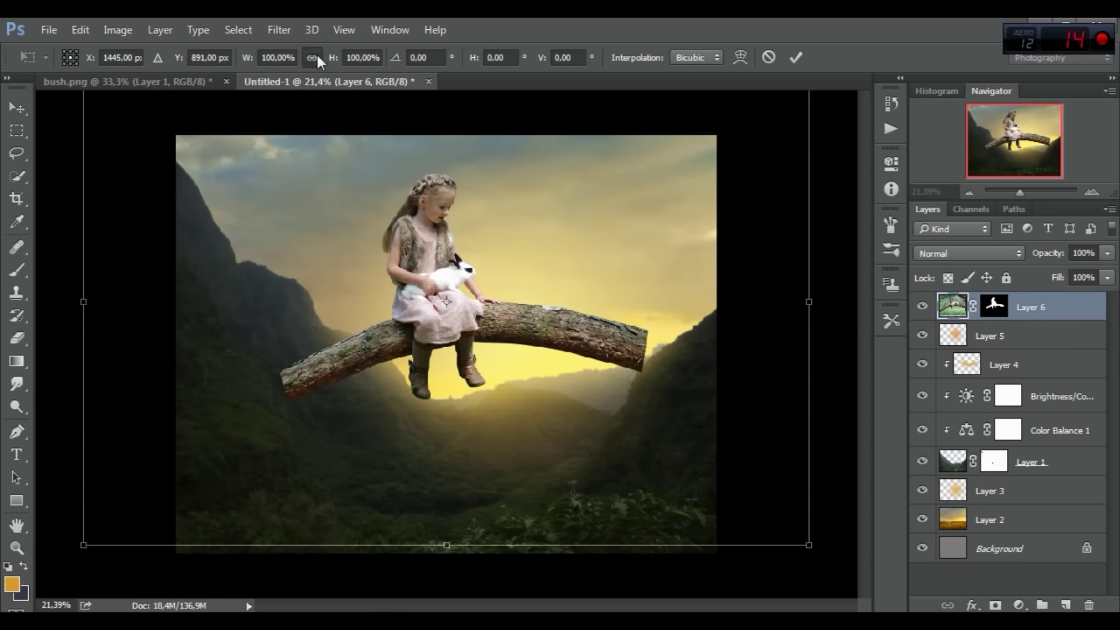
drag(811, 546, 536, 373)
mouse_move(432, 263)
mouse_down()
mouse_move(635, 373)
mouse_move(628, 366)
mouse_up()
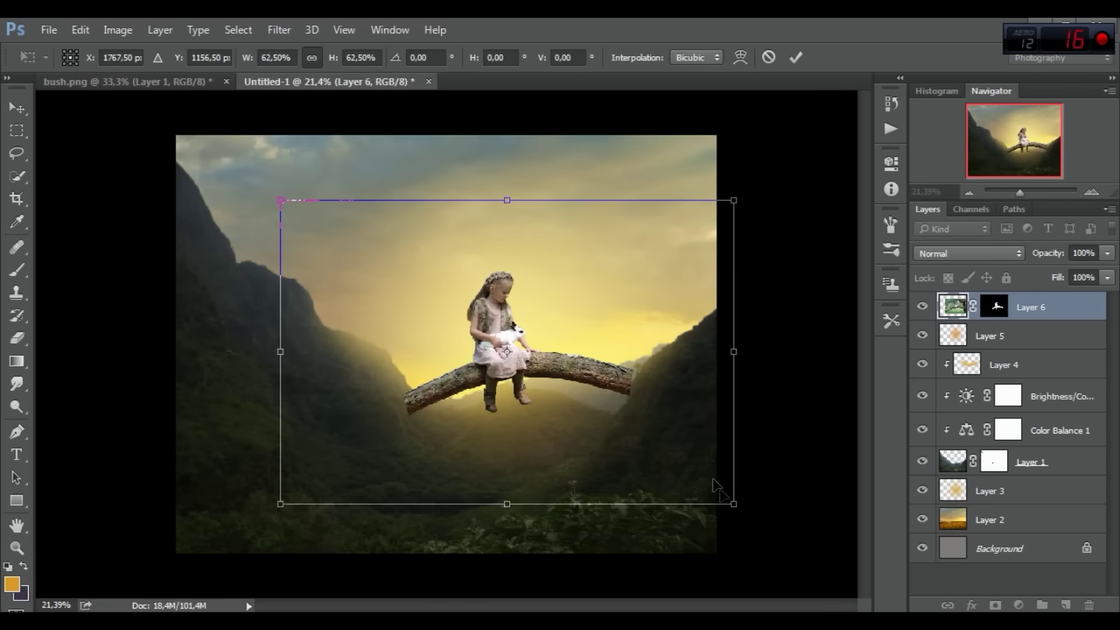
drag(734, 503, 684, 469)
mouse_move(576, 357)
mouse_down()
mouse_move(592, 379)
mouse_move(584, 374)
mouse_up()
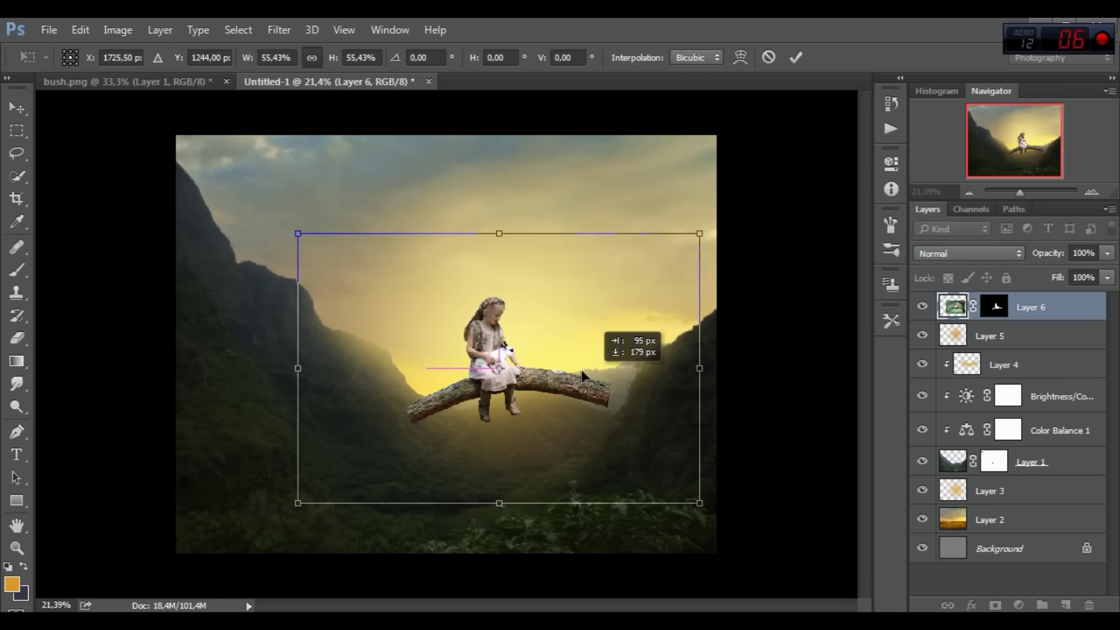
drag(694, 497, 753, 537)
drag(682, 462, 649, 431)
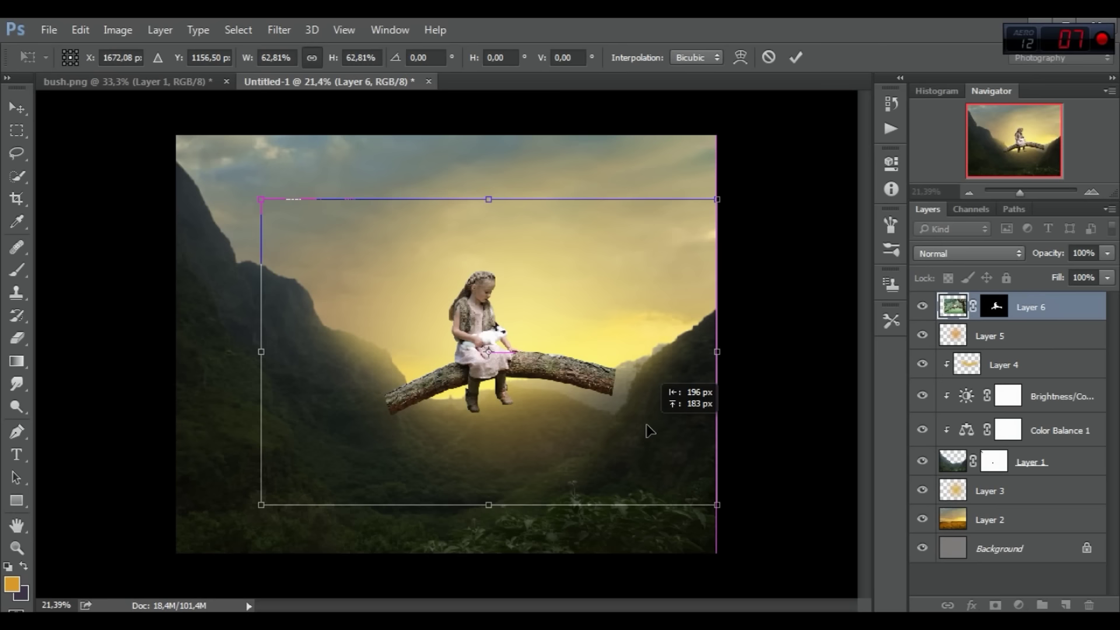
click(794, 57)
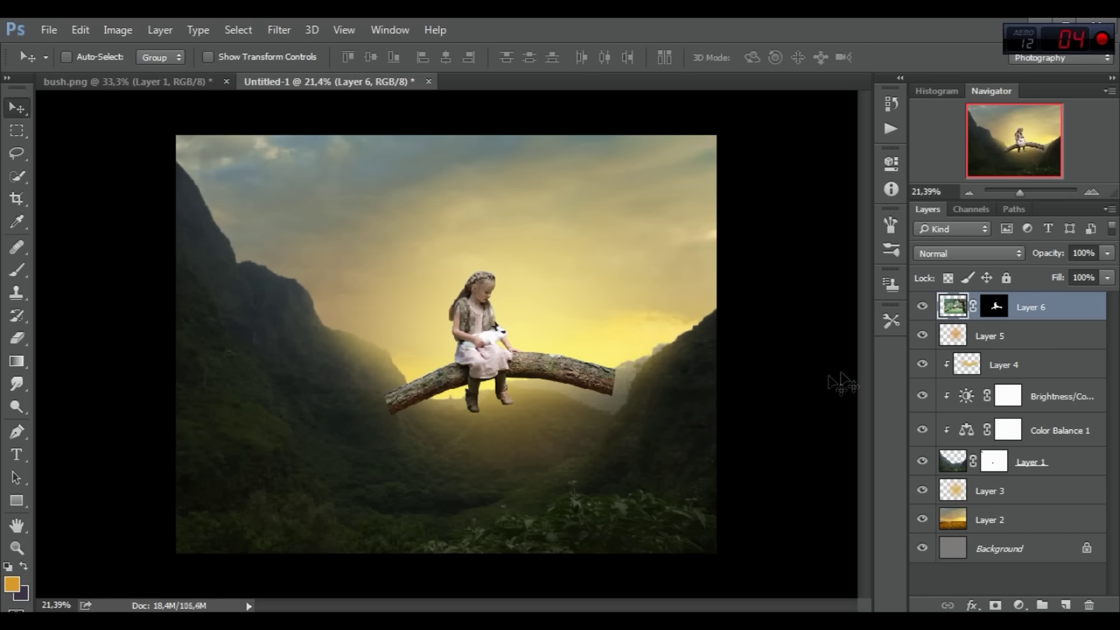
- Apply Layer 6's layer mask permanently
click(995, 311)
right_click(996, 309)
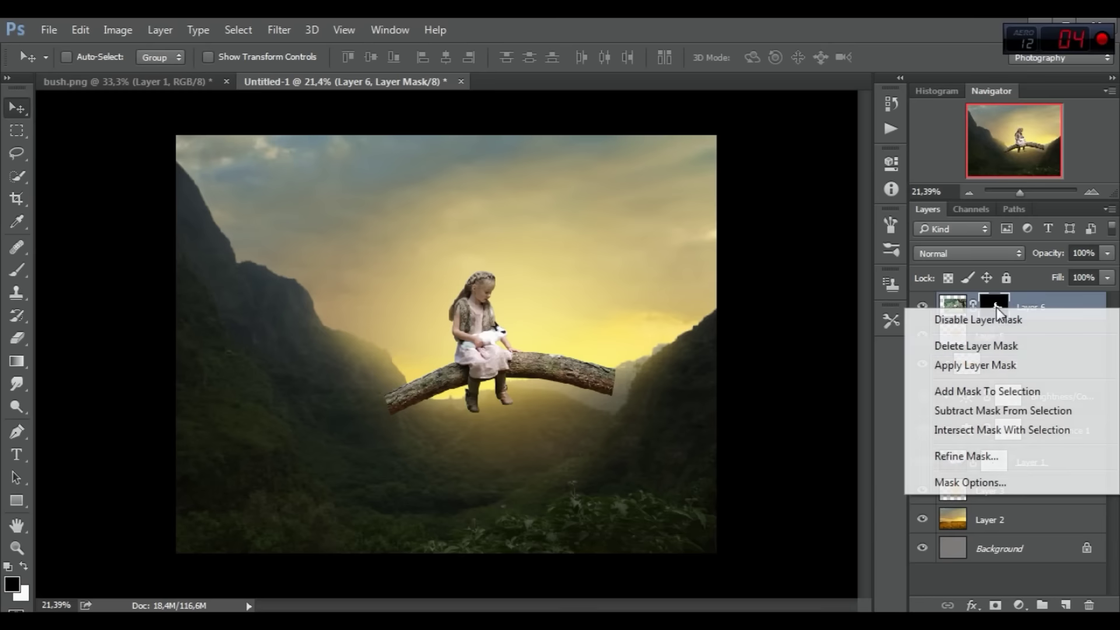
click(978, 366)
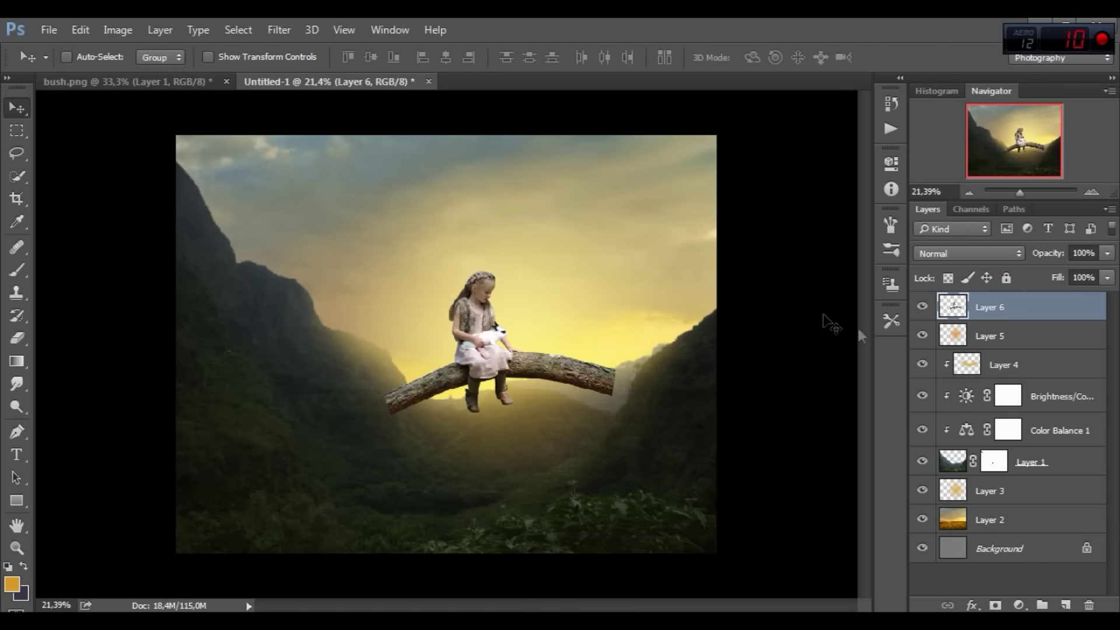
scroll(428, 411, up, 3)
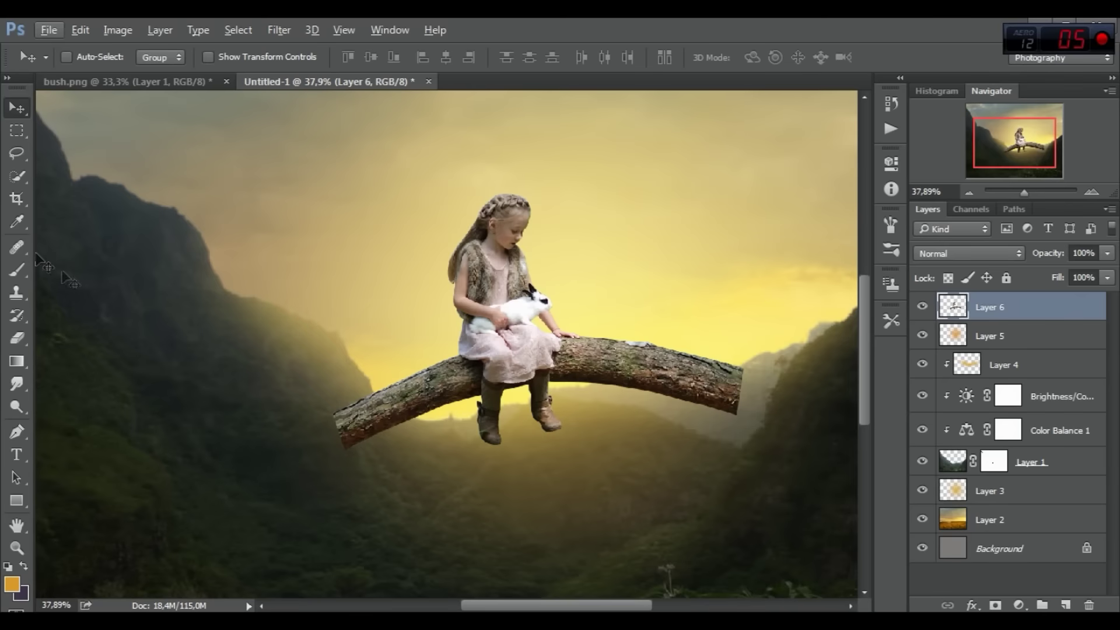
- Lasso around the branch and girl, delete everything outside it, and deselect
scroll(291, 219, down, 3)
click(16, 152)
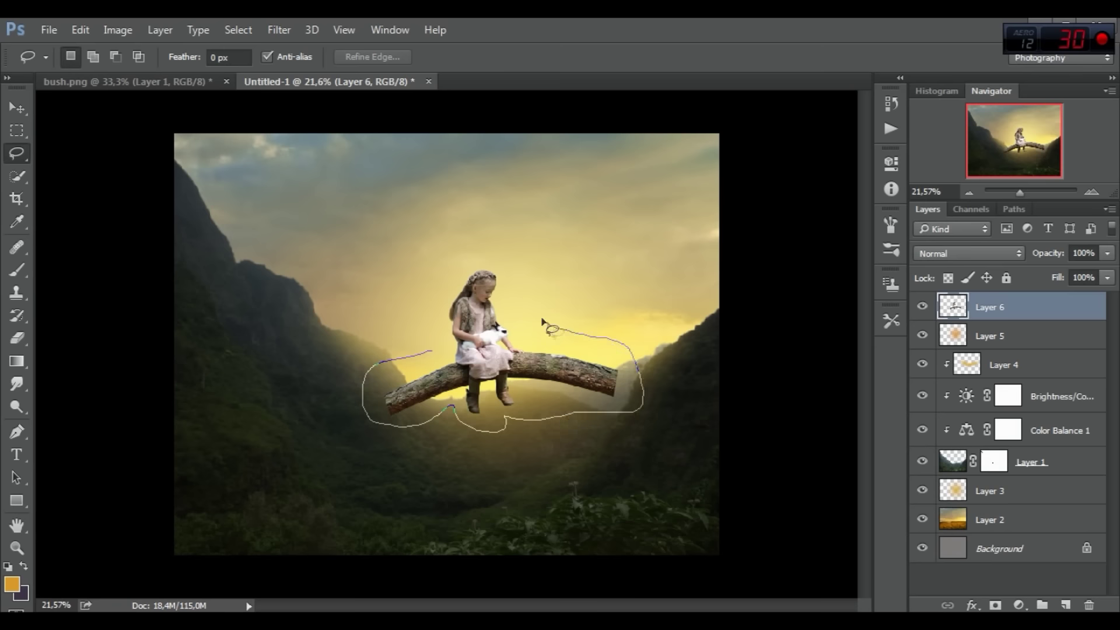
drag(482, 251, 432, 349)
click(237, 30)
click(280, 100)
key(Delete)
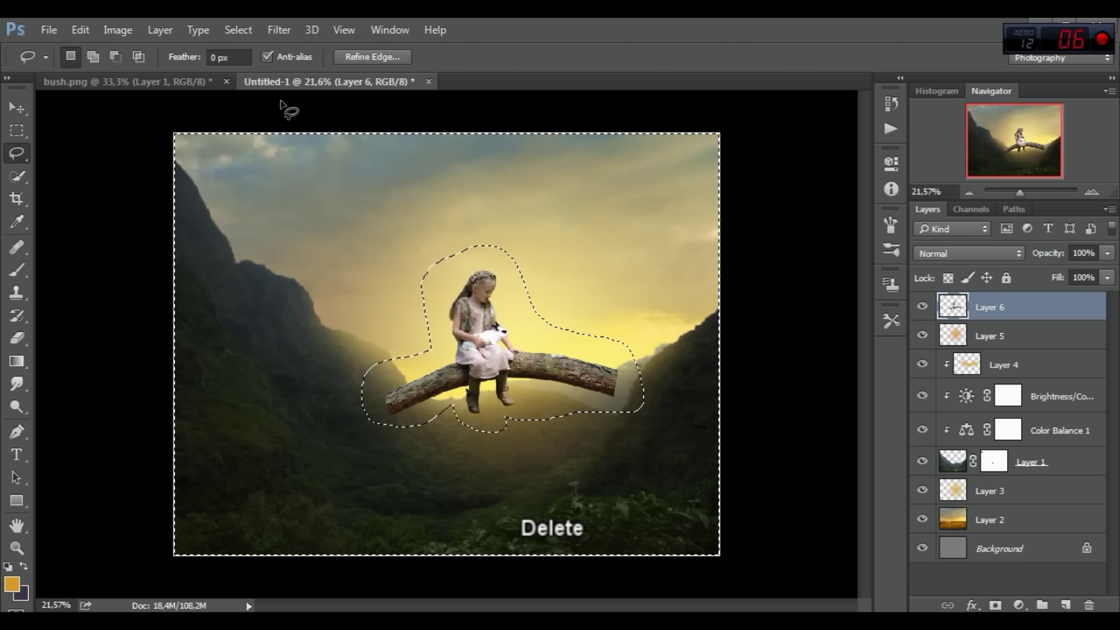
click(237, 30)
click(260, 68)
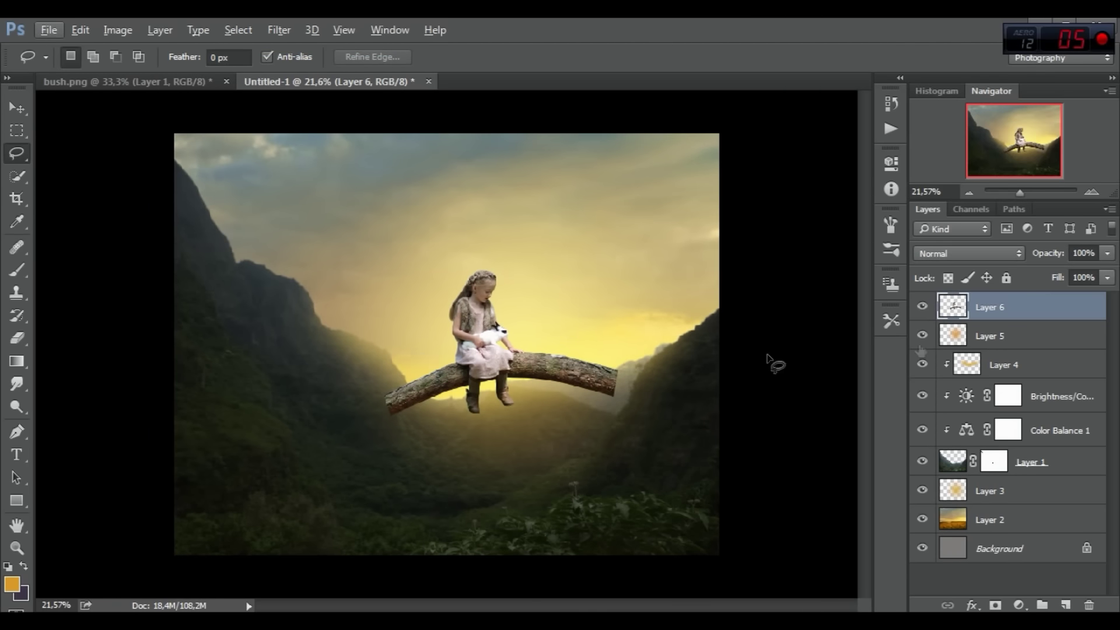
- Defringe Layer 6 with a width of 2 pixels
click(159, 30)
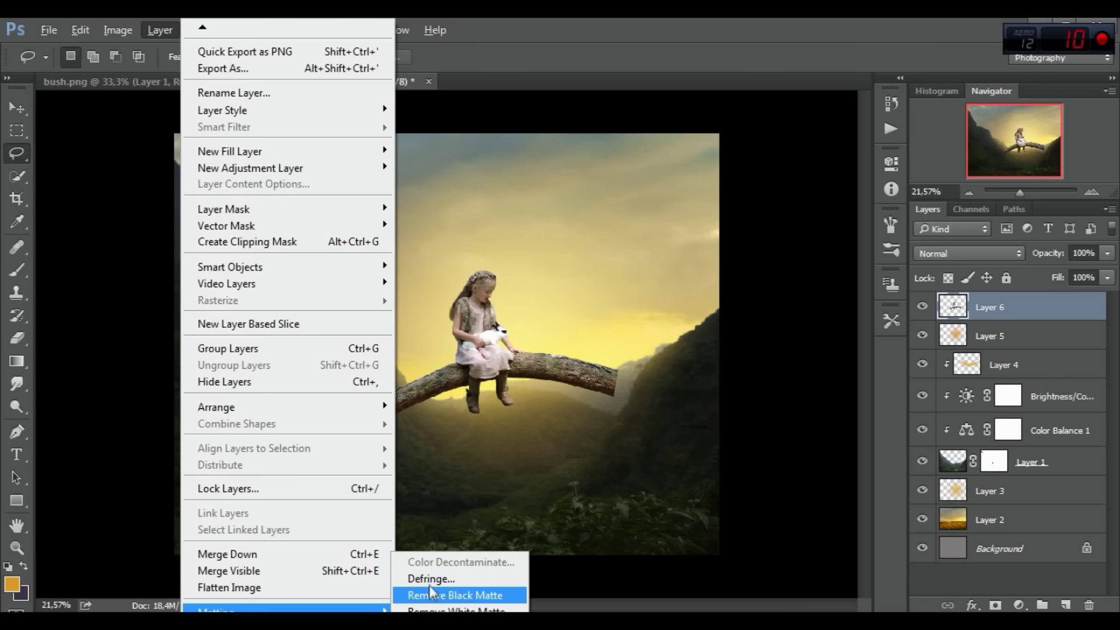
click(432, 577)
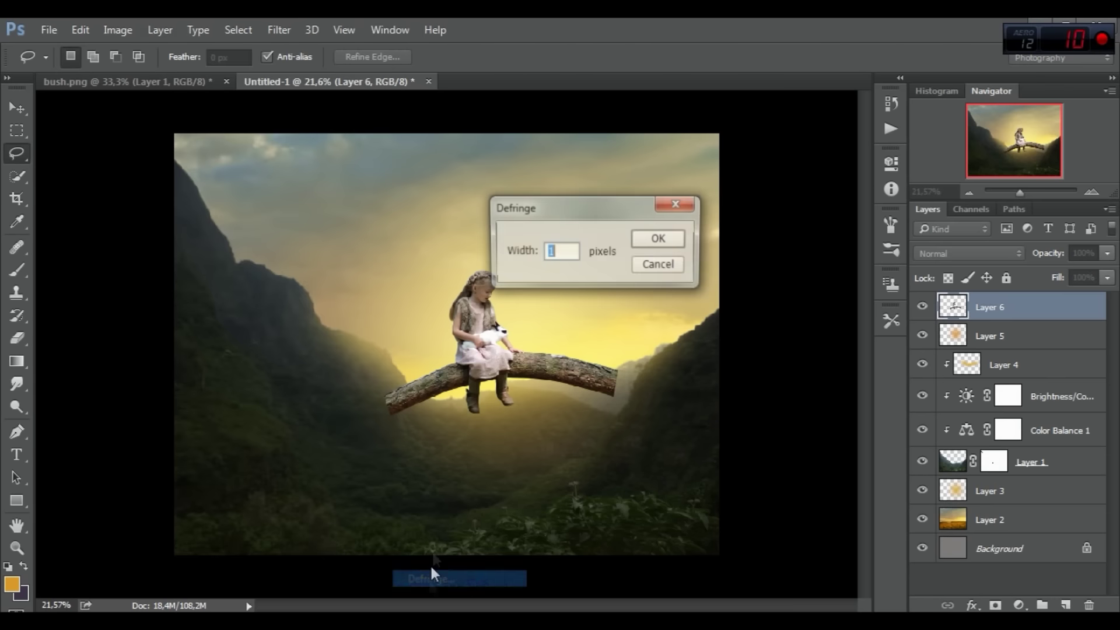
click(660, 239)
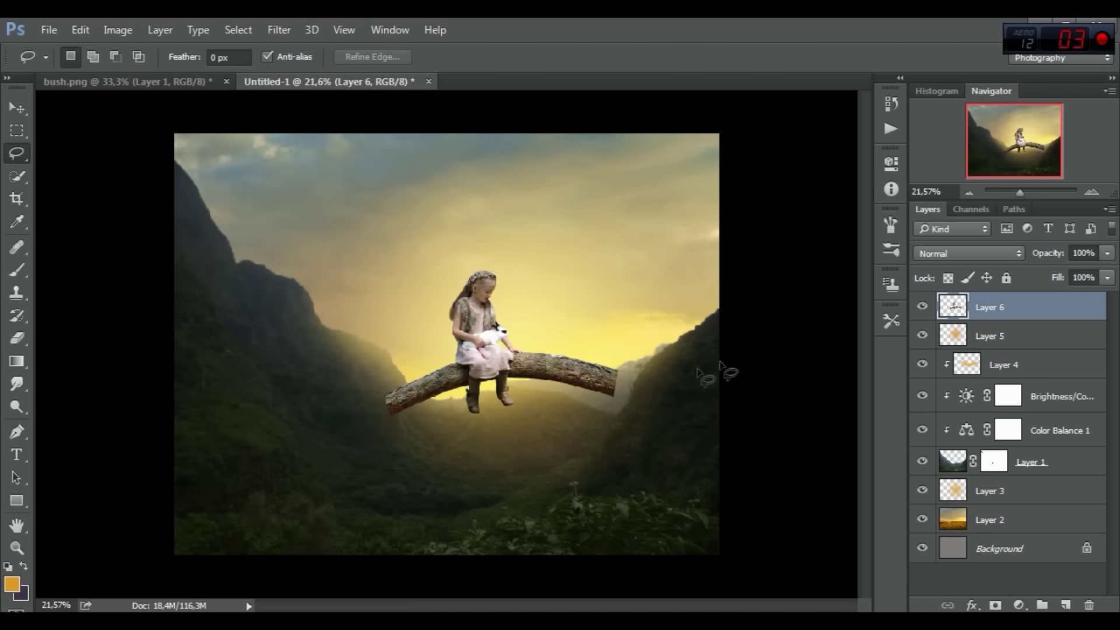
scroll(374, 382, up, 2)
- Marquee-select the branch's left end and copy it to Layer 7 with Layer Via Copy
scroll(429, 450, up, 2)
scroll(430, 449, up, 2)
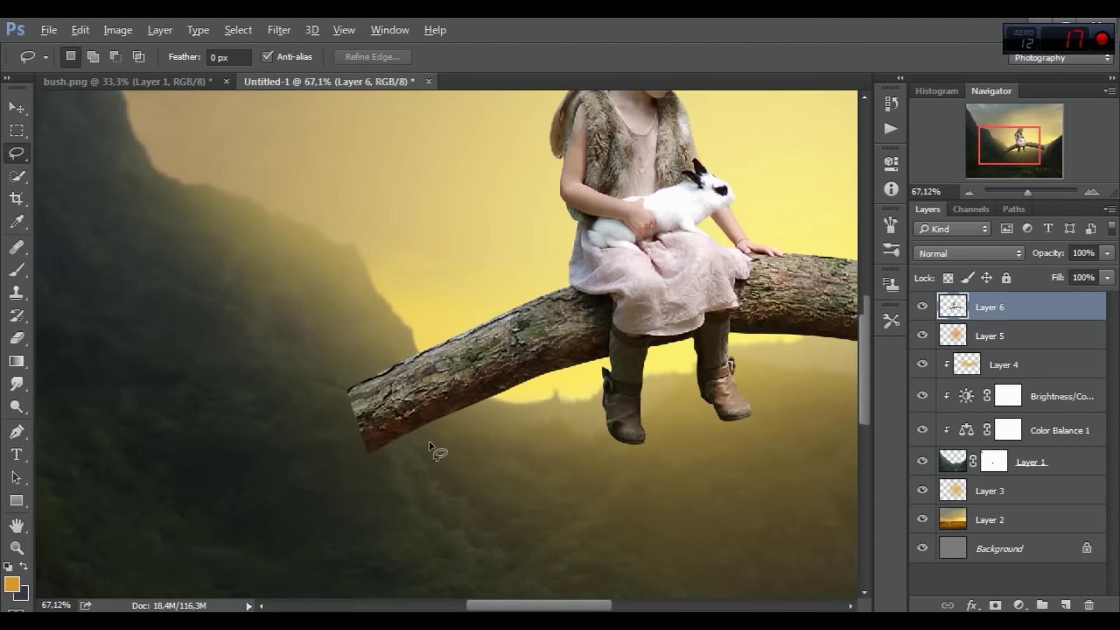
click(15, 134)
drag(285, 290, 538, 491)
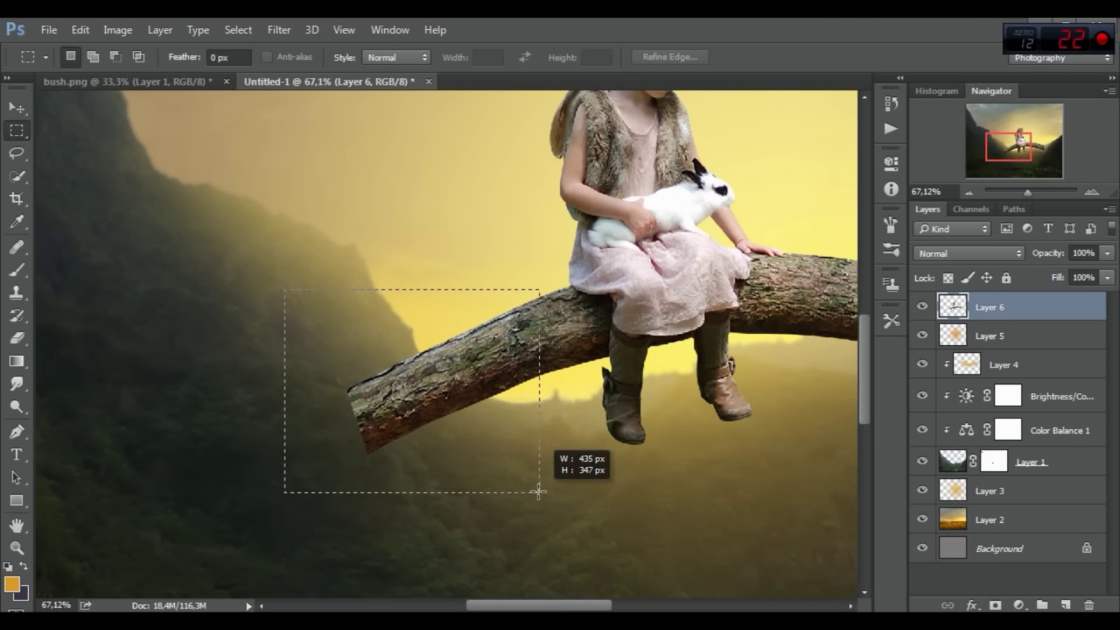
right_click(446, 361)
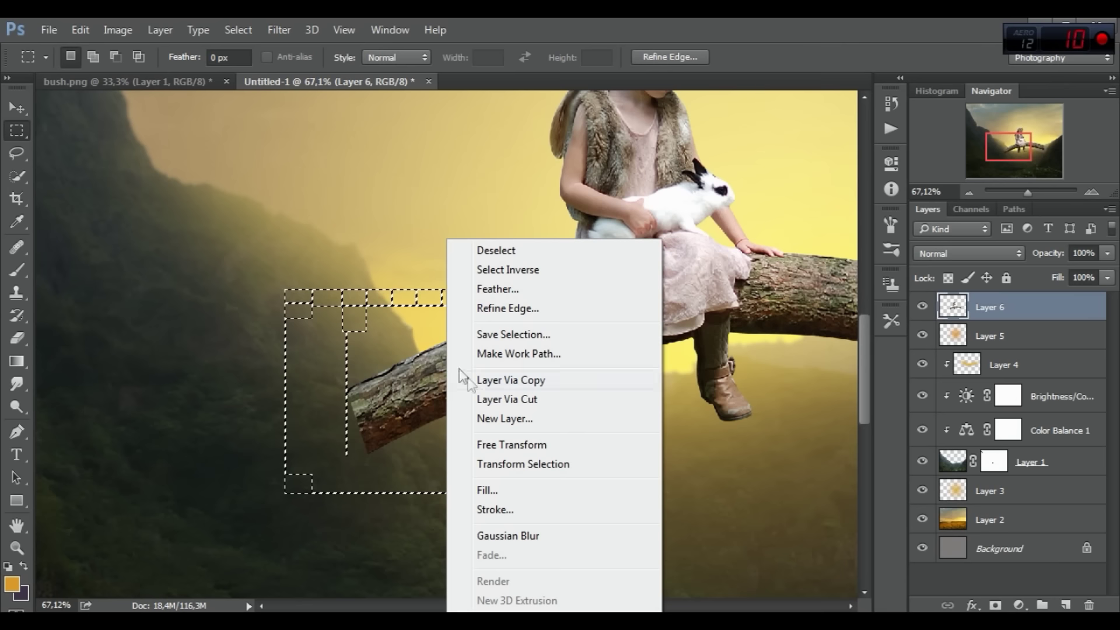
click(505, 387)
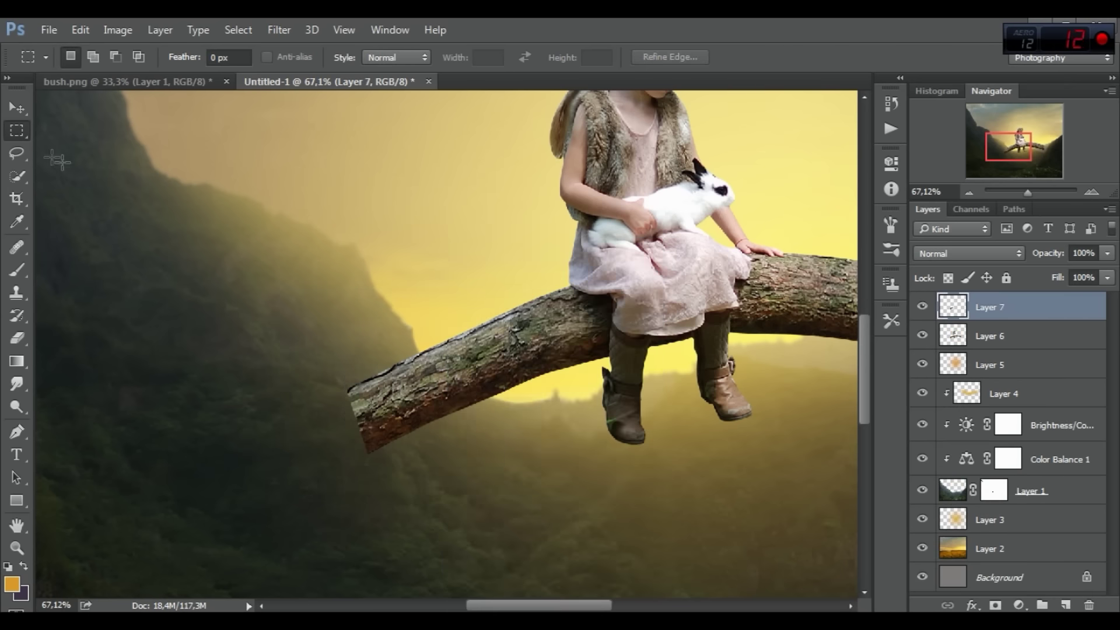
scroll(193, 256, down, 3)
scroll(192, 256, down, 2)
- Move the copied Layer 7 branch piece down-left and line it up with the branch
key(v)
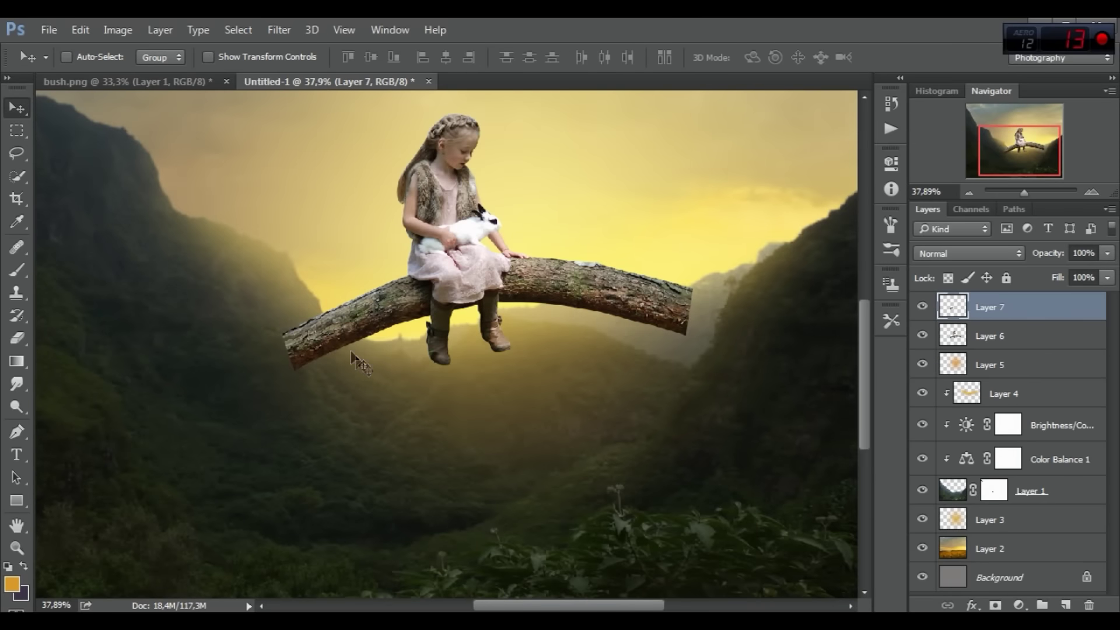
drag(357, 363, 260, 382)
scroll(242, 398, up, 2)
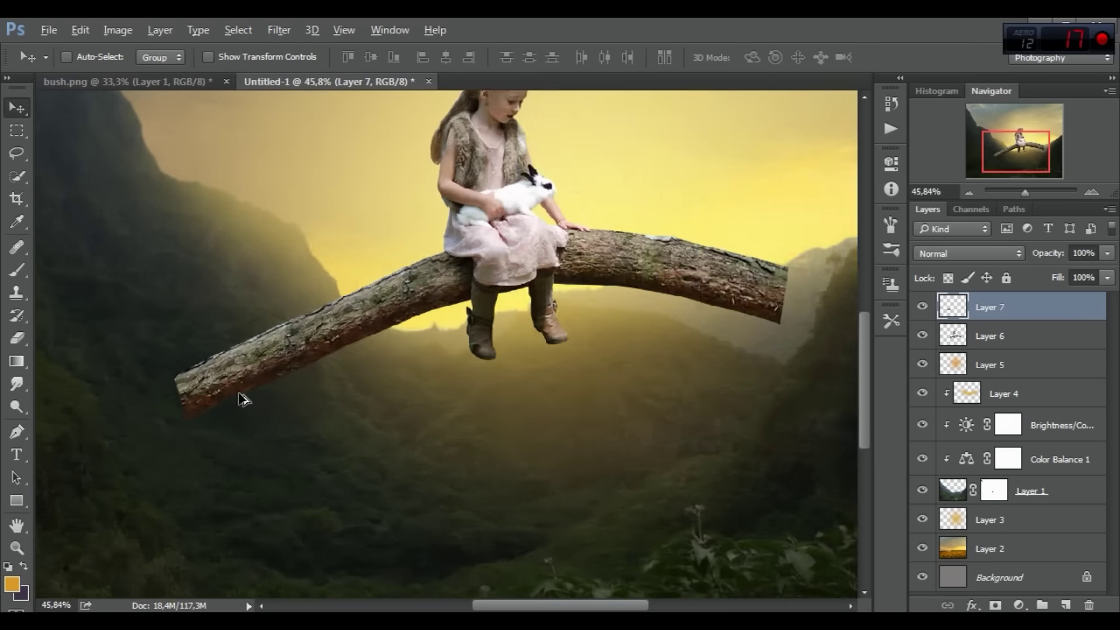
scroll(245, 391, up, 3)
scroll(245, 391, up, 3)
scroll(244, 391, up, 2)
drag(309, 322, 309, 324)
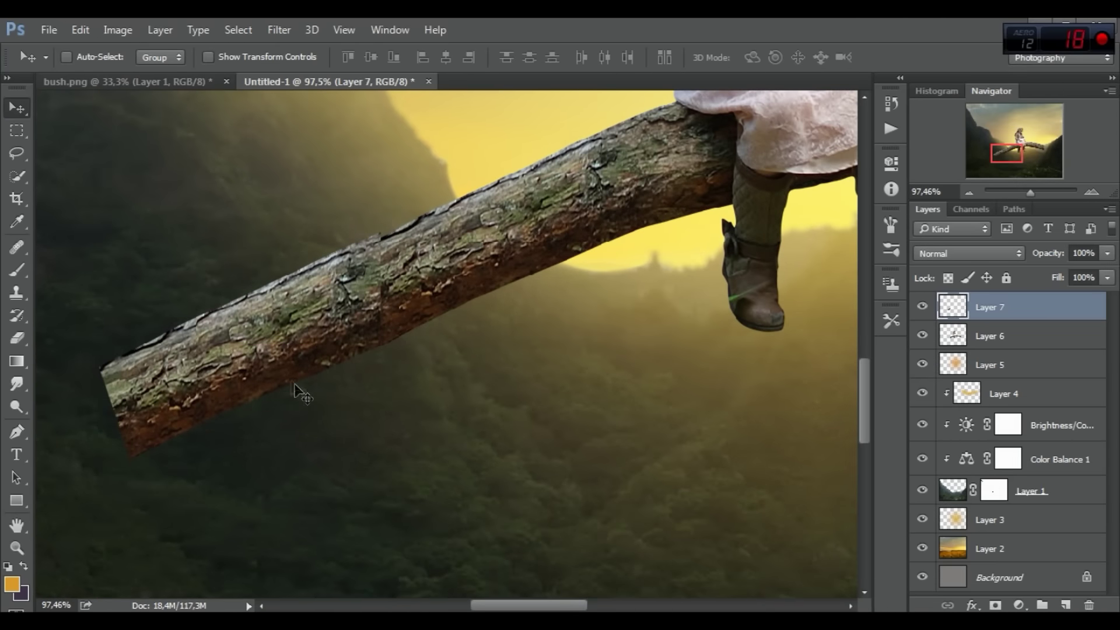
- Free Transform the piece, nudging it down and squashing its height to match branch thickness
click(80, 30)
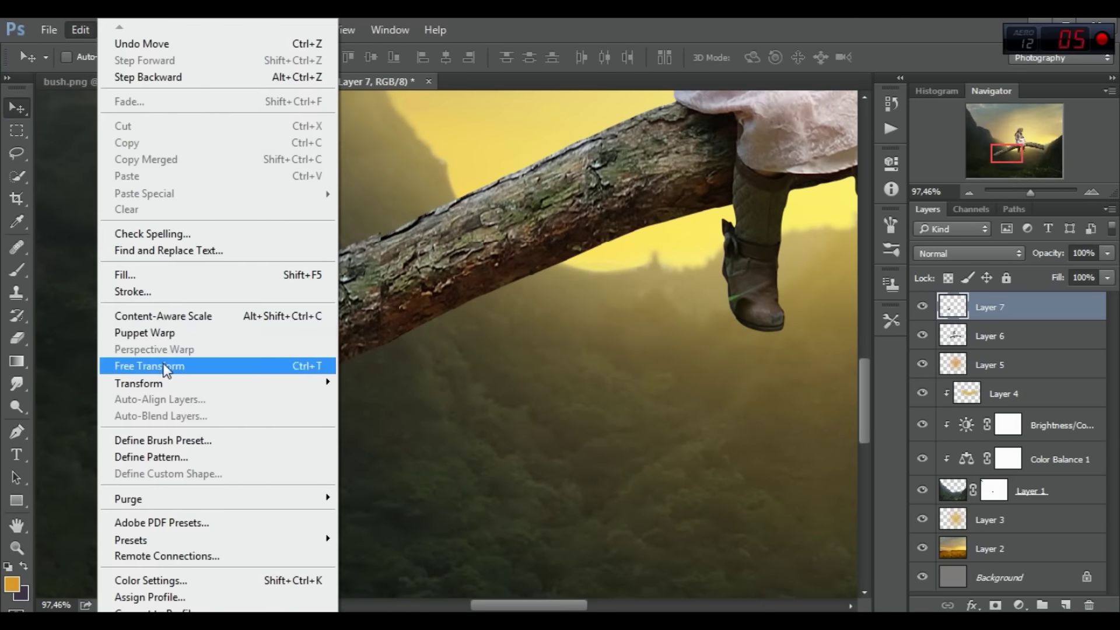
click(165, 368)
scroll(279, 296, up, 1)
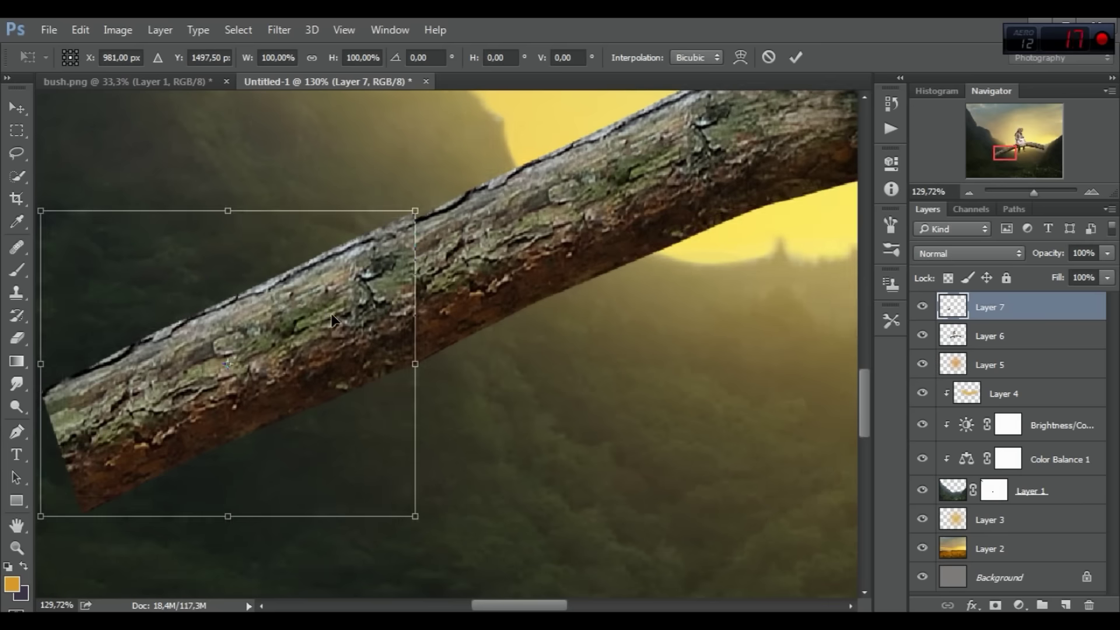
key(Down)
key(Down)
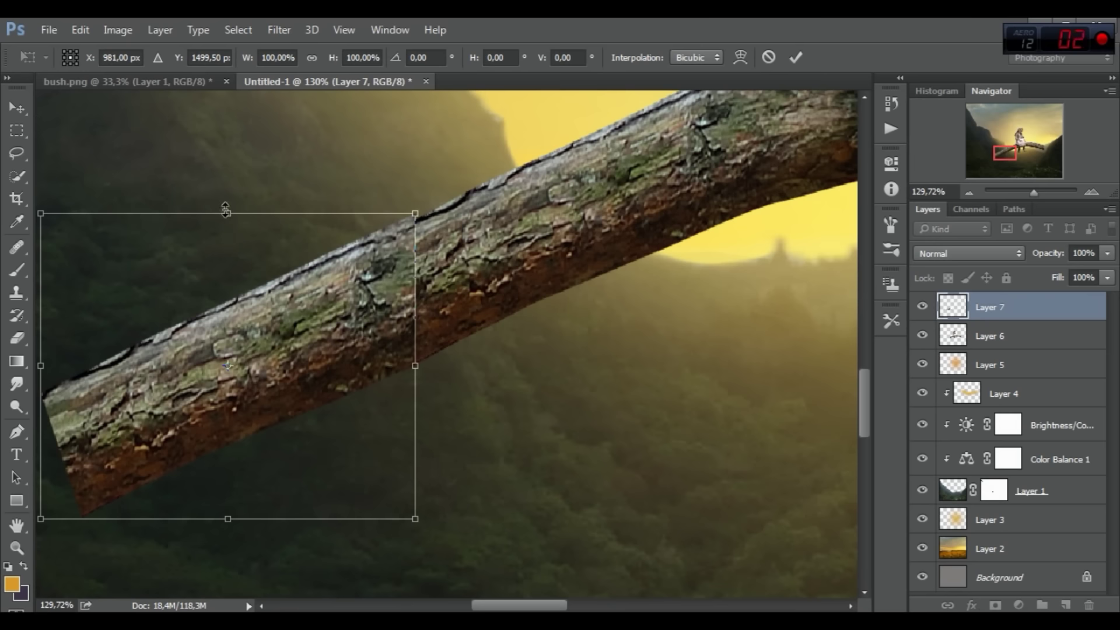
drag(225, 211, 227, 218)
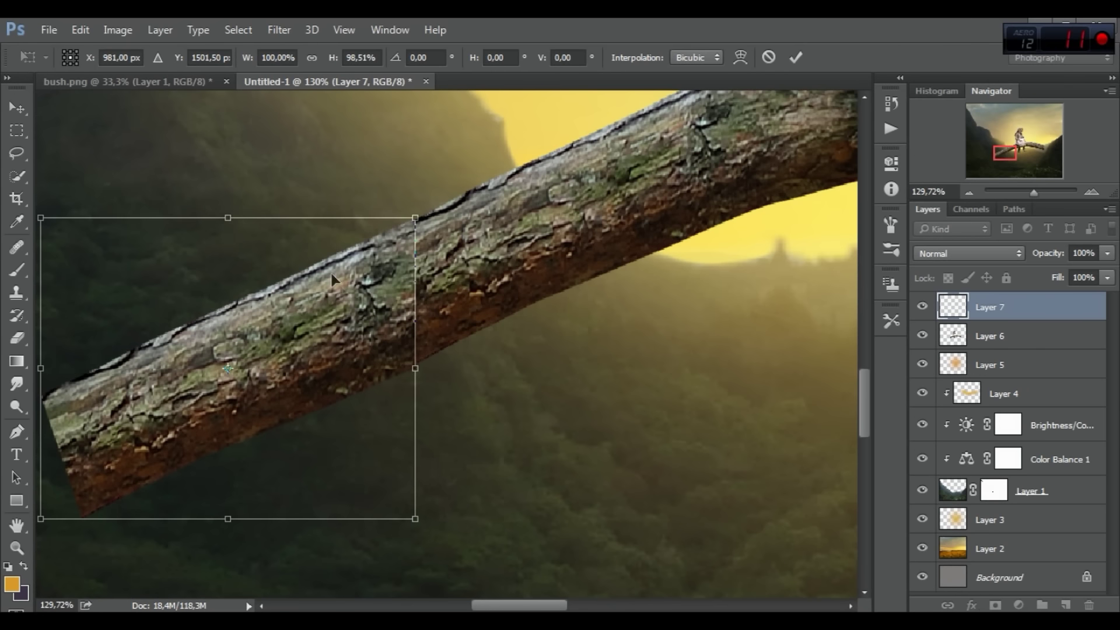
click(795, 57)
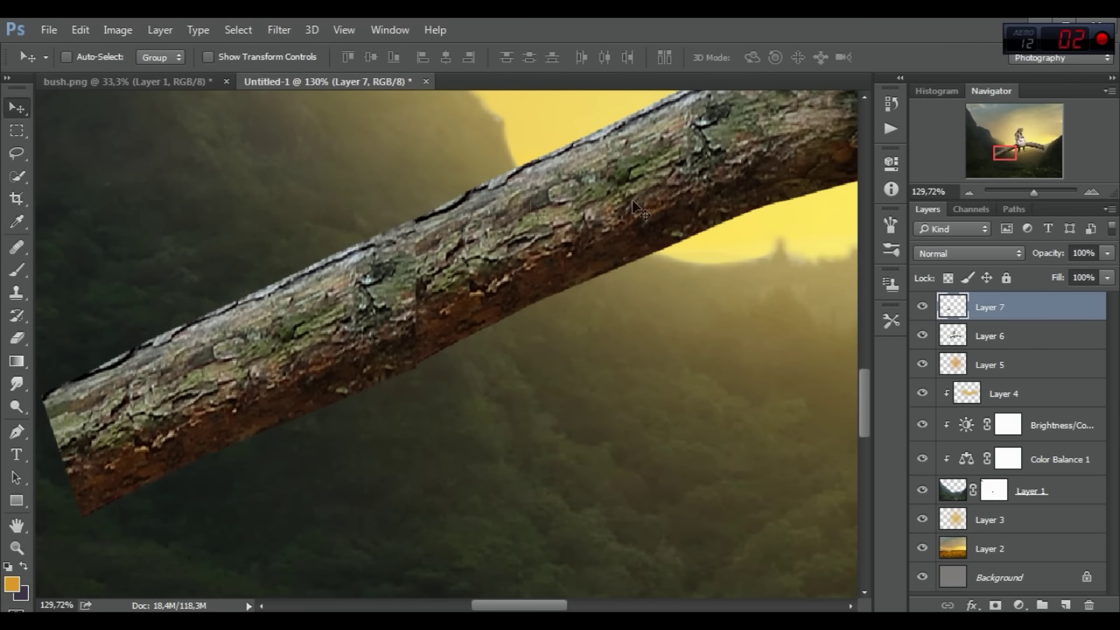
- Apply a Warp transform to the piece and toggle Layer 7 to compare
click(80, 30)
click(171, 366)
right_click(383, 368)
click(366, 172)
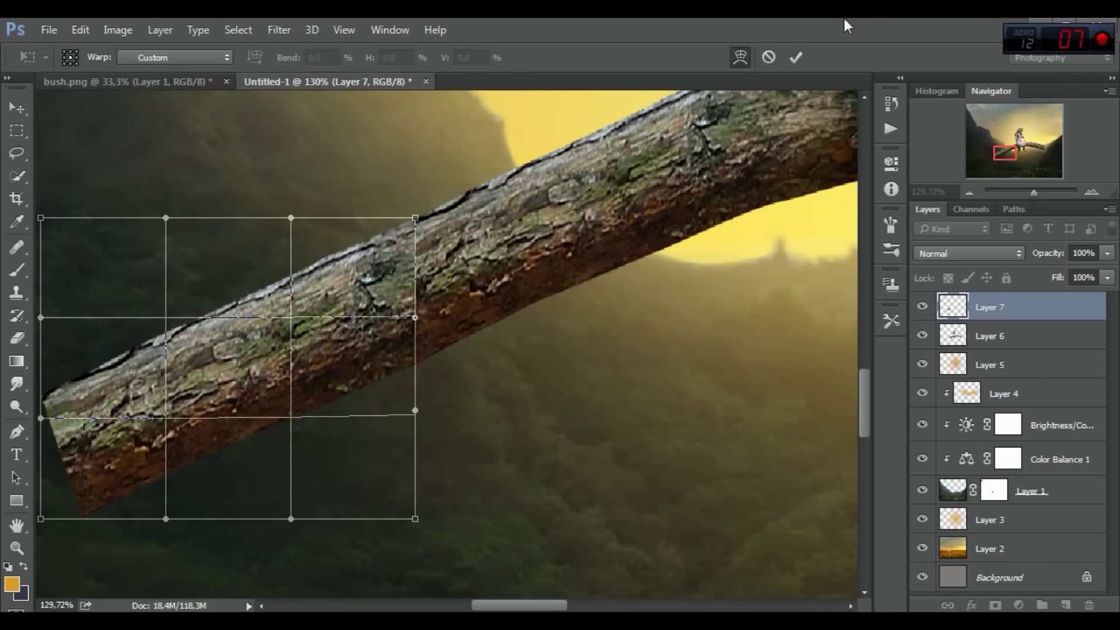
click(796, 57)
click(922, 307)
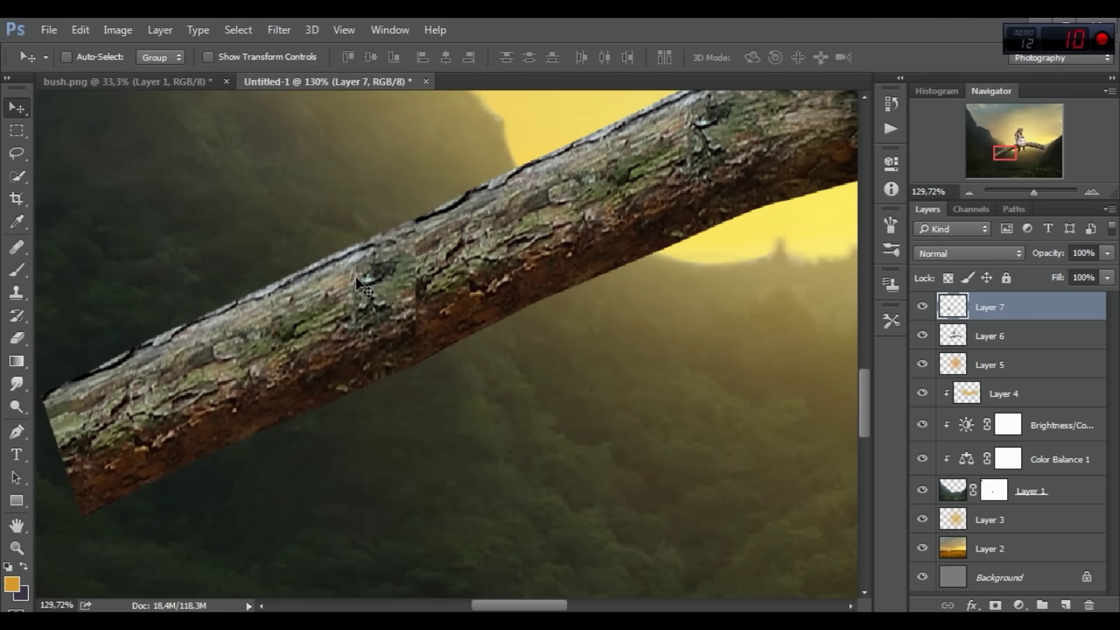
- Nudge the piece right and rotate it slightly to follow the branch
key(Right)
key(Right)
key(Right)
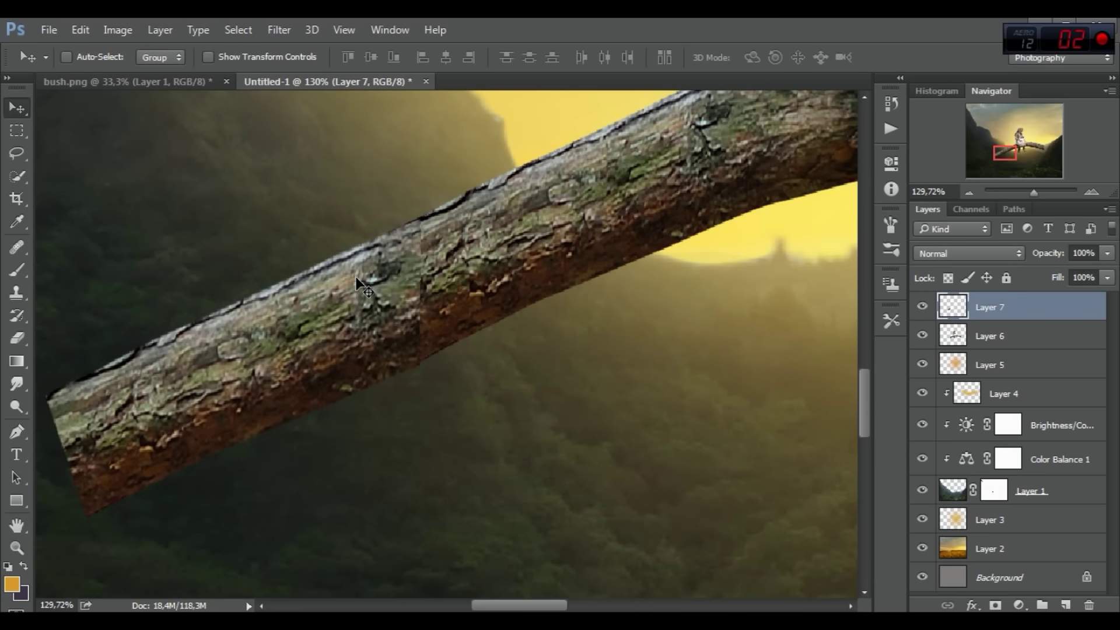
key(Right)
key(Right)
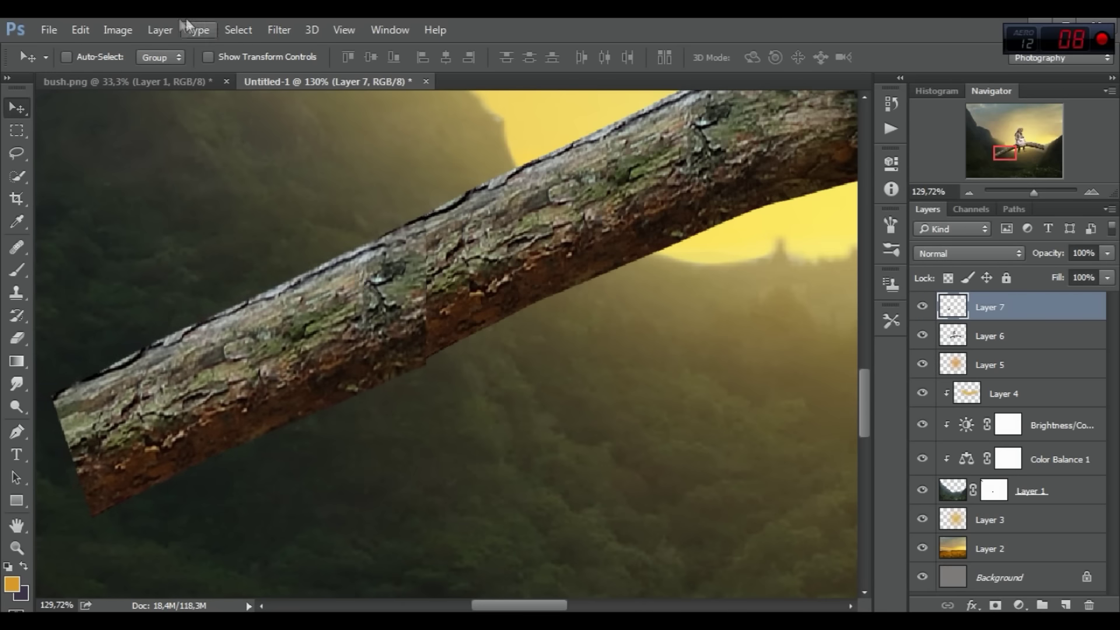
click(80, 30)
click(292, 366)
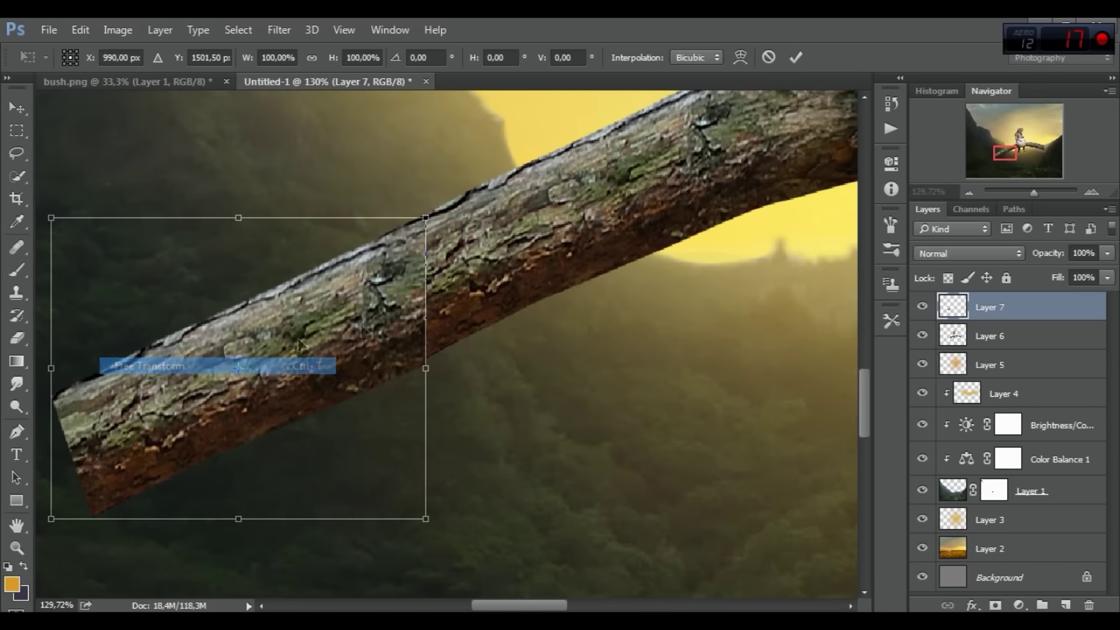
drag(534, 280, 537, 274)
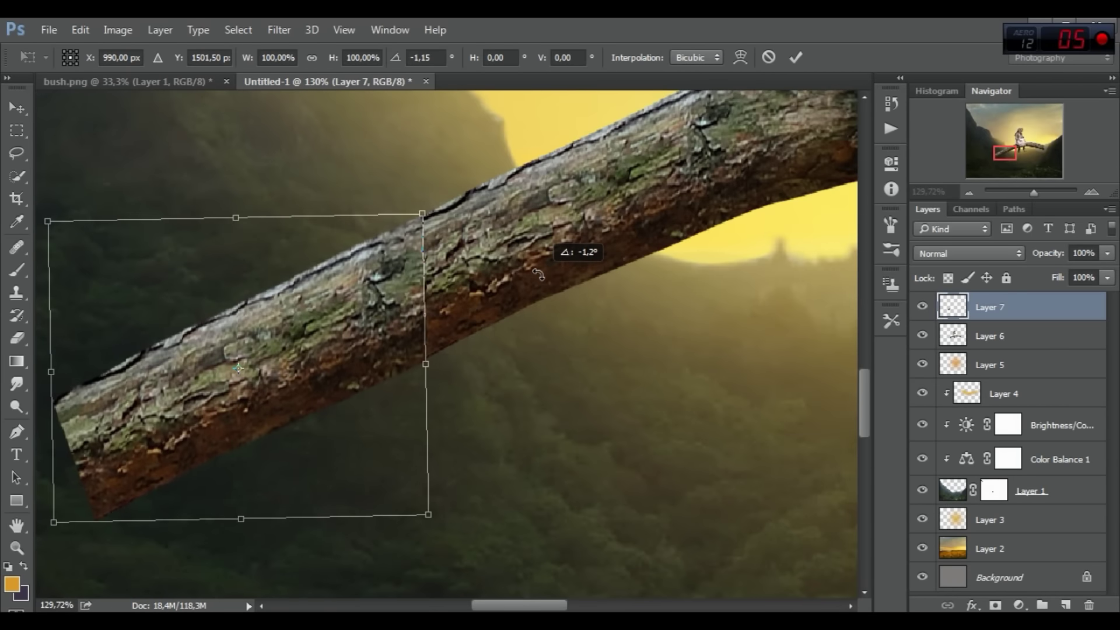
drag(537, 275, 535, 273)
click(804, 65)
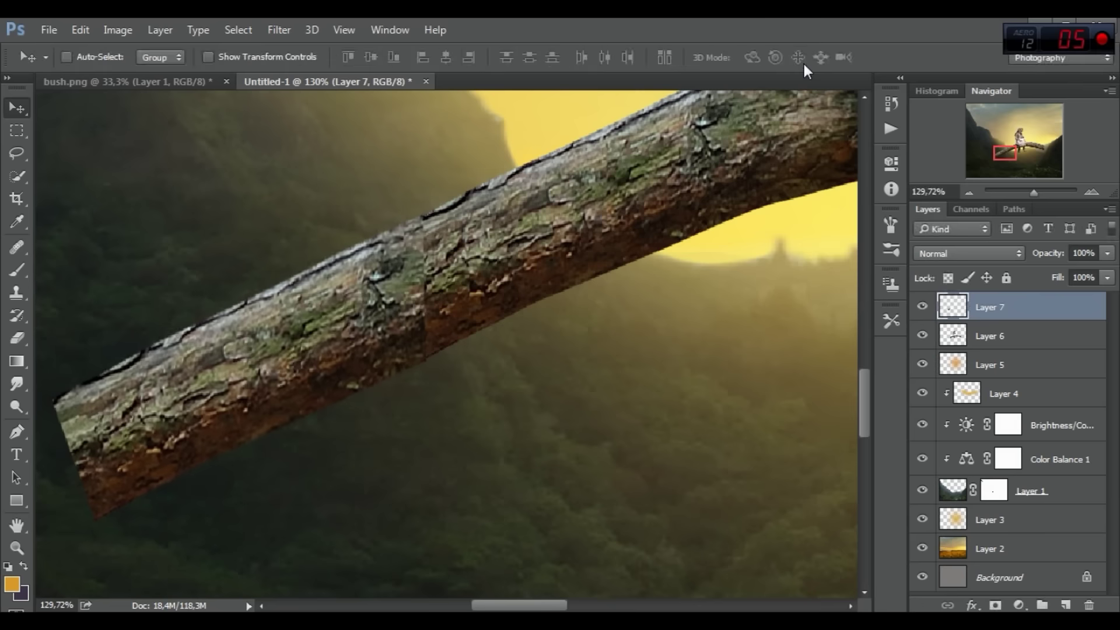
- Warp the piece, bending its right end up to meet the branch at the joint
click(79, 30)
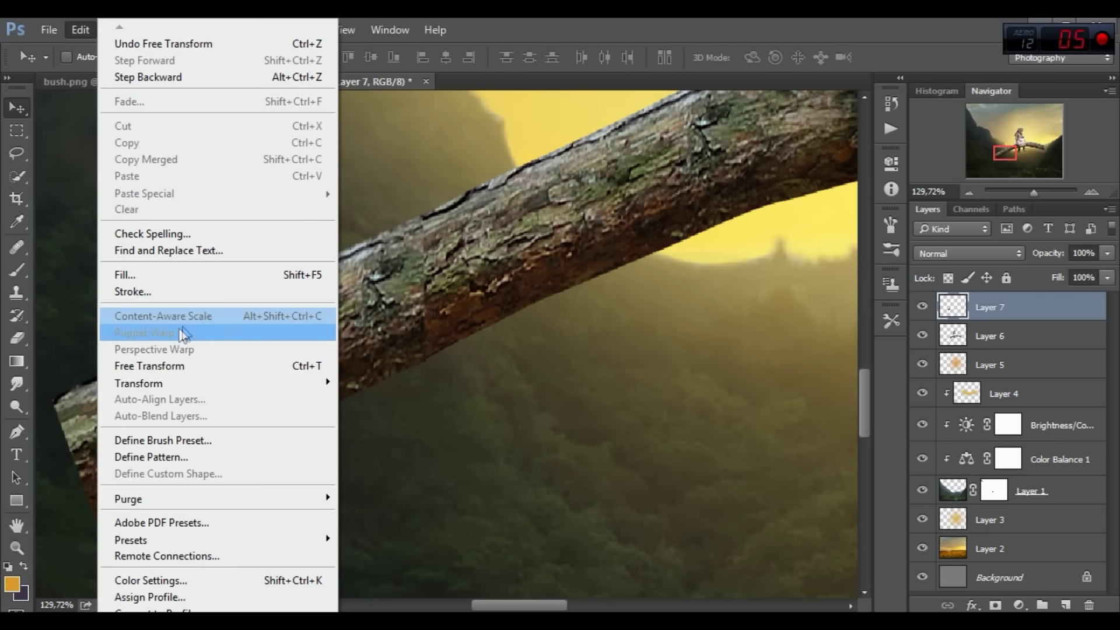
click(175, 368)
right_click(398, 334)
click(431, 162)
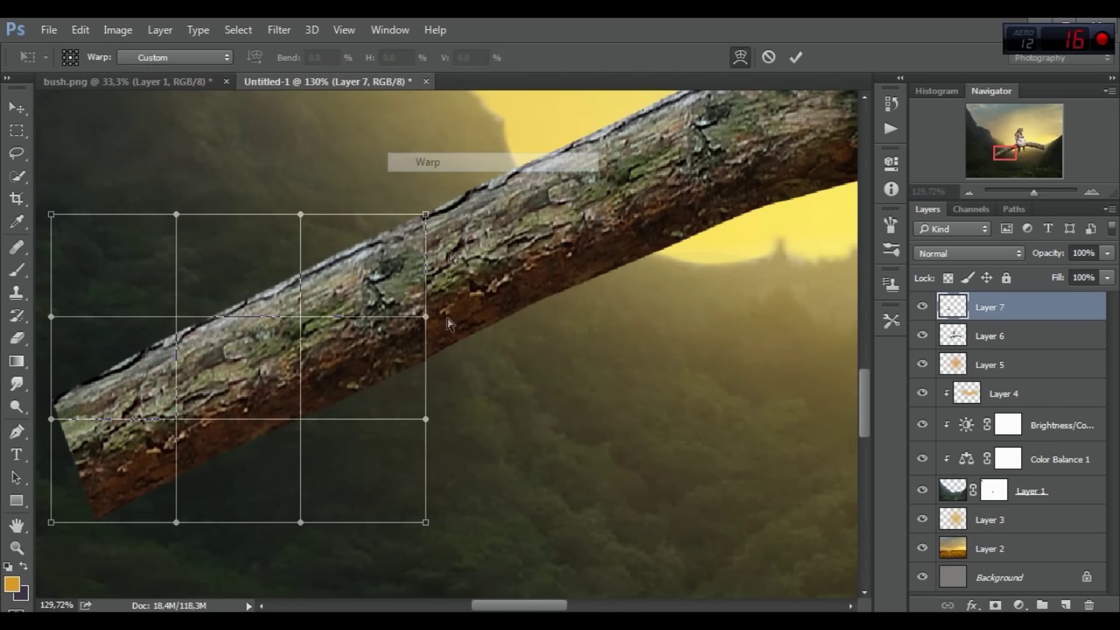
drag(428, 420, 429, 414)
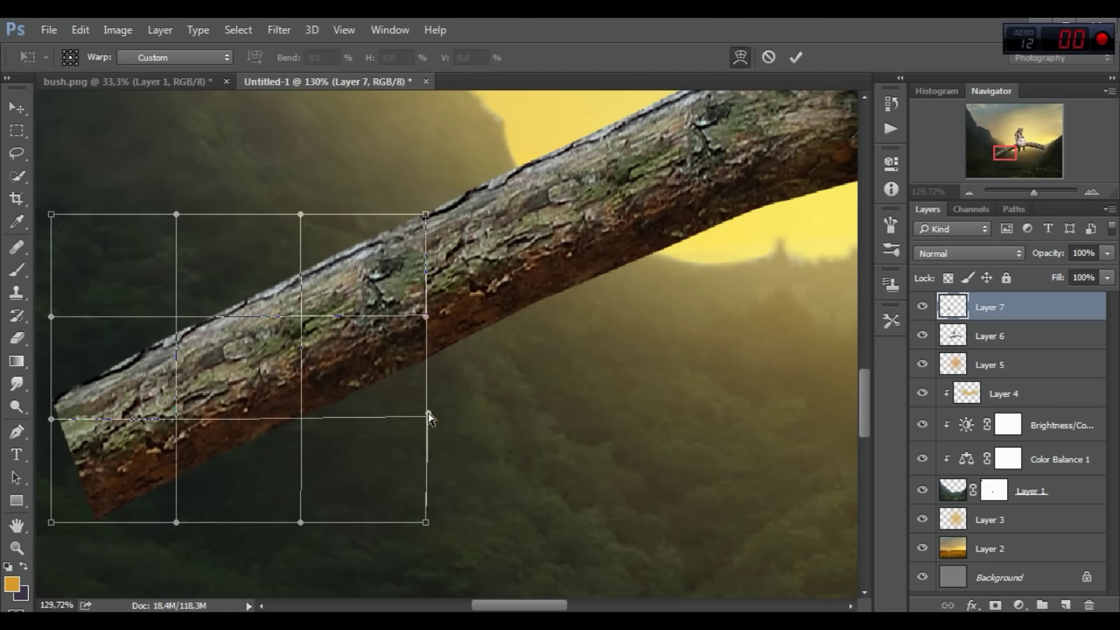
drag(426, 215, 427, 217)
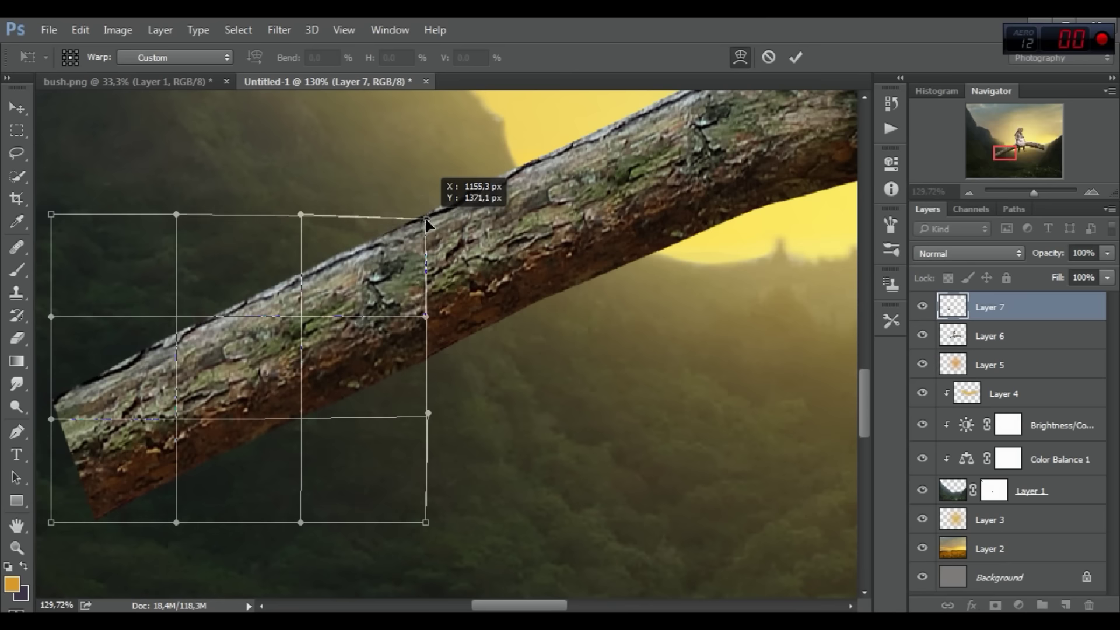
click(798, 57)
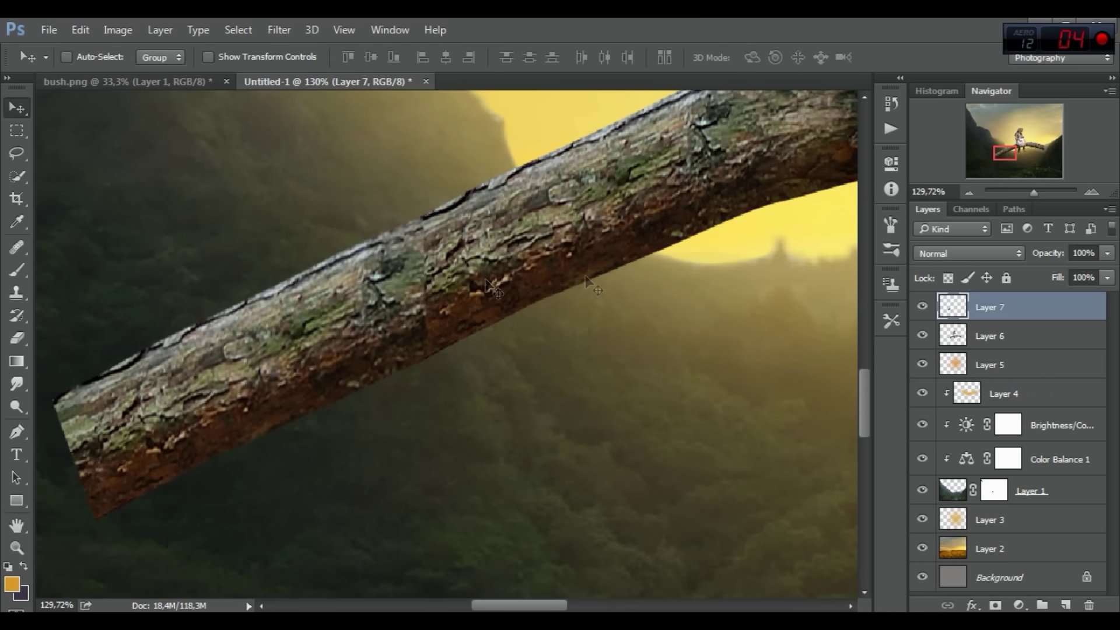
click(17, 338)
- Shrink the soft eraser brush to 48 px in the brush picker, then zoom out
right_click(388, 290)
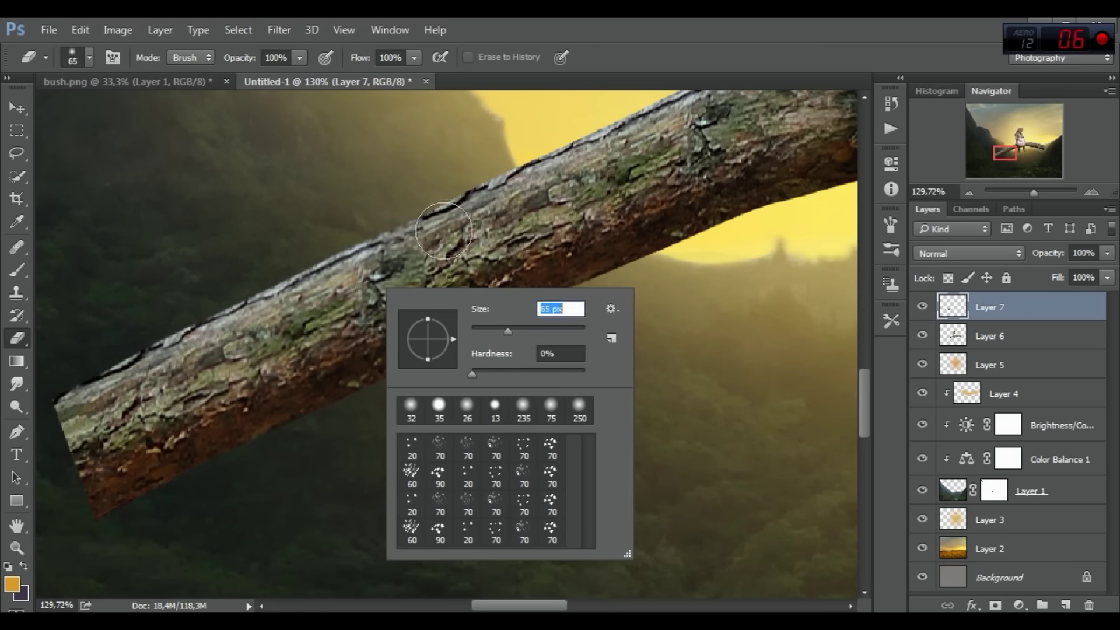
key(Return)
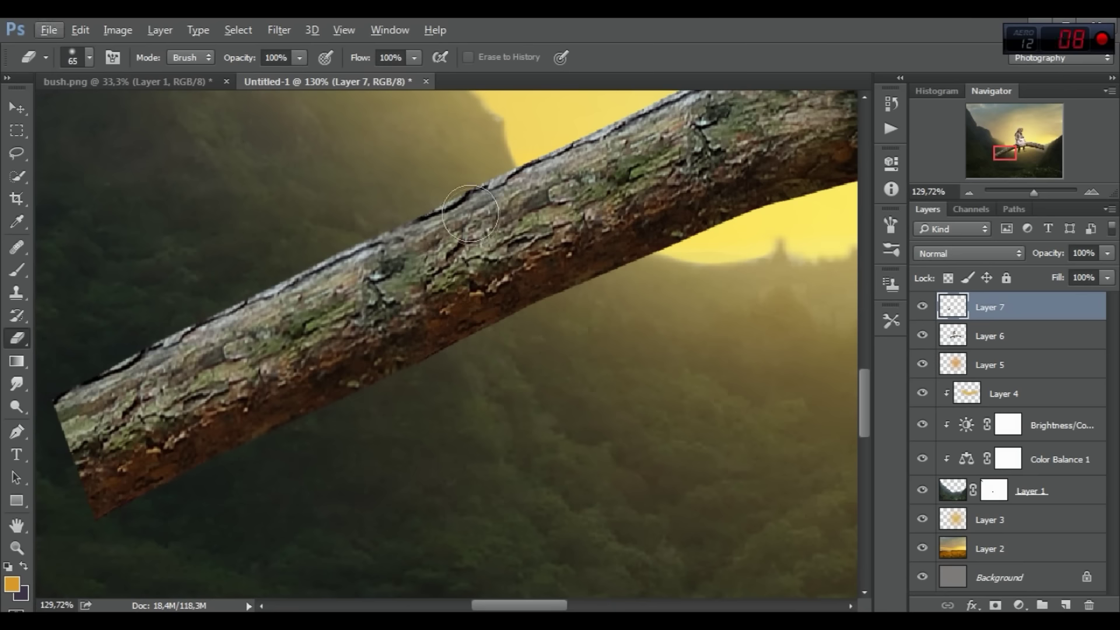
right_click(545, 204)
drag(670, 247, 661, 248)
key(Return)
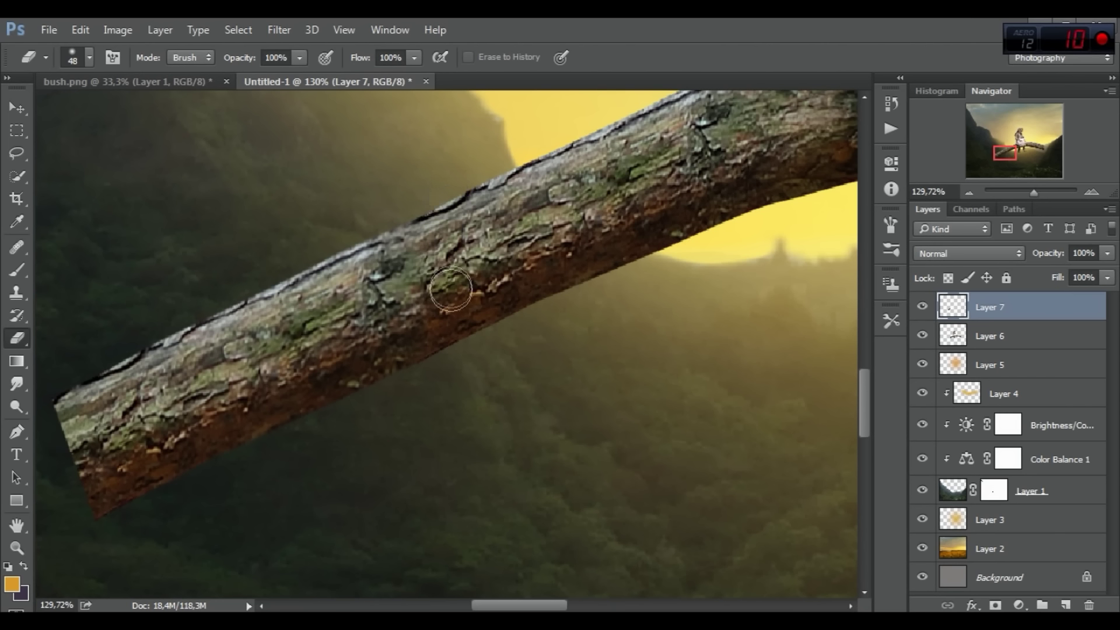
alt+scroll(262, 243, down, 5)
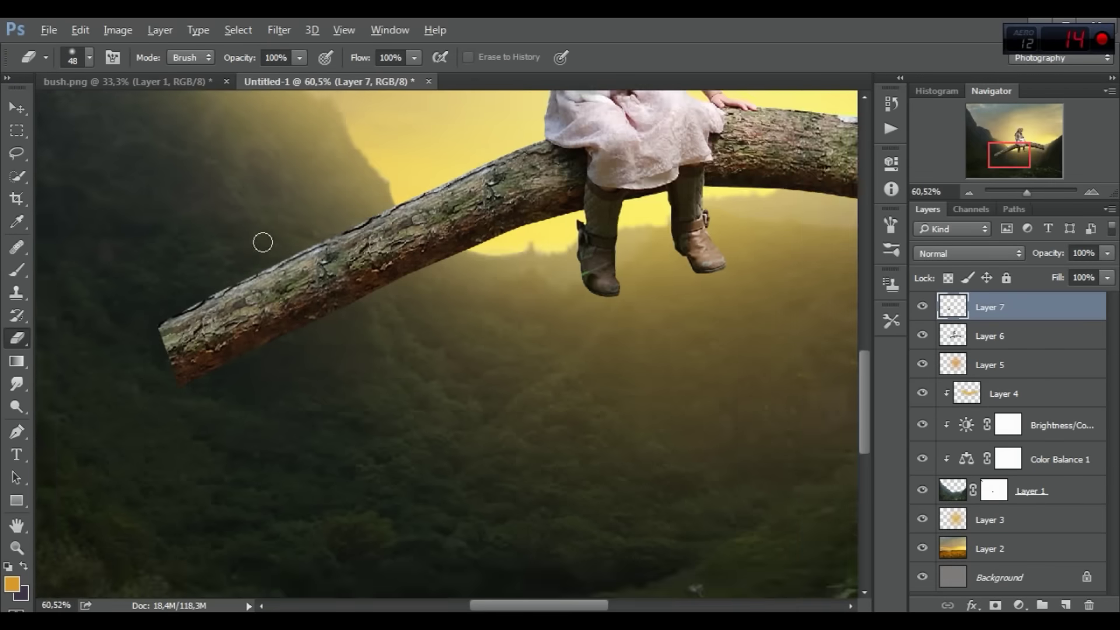
alt+scroll(263, 243, down, 3)
alt+scroll(238, 250, down, 3)
alt+scroll(283, 485, up, 1)
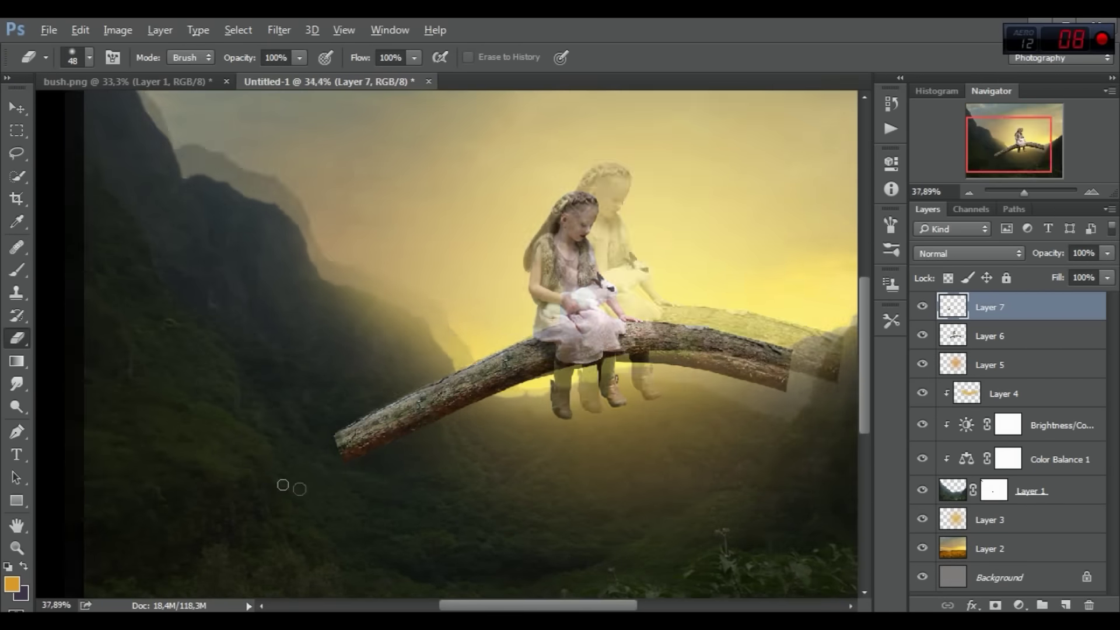
alt+scroll(408, 484, up, 2)
alt+scroll(408, 484, up, 1)
- Duplicate Layer 7 and slide the copy down-left, aligned with the branch
right_click(990, 308)
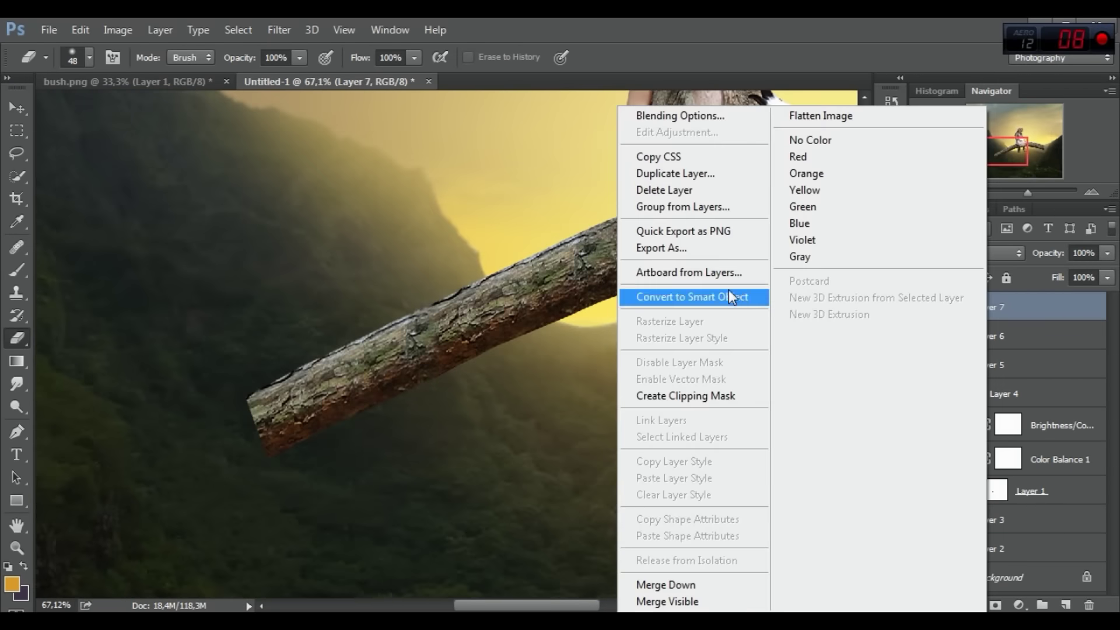
click(670, 174)
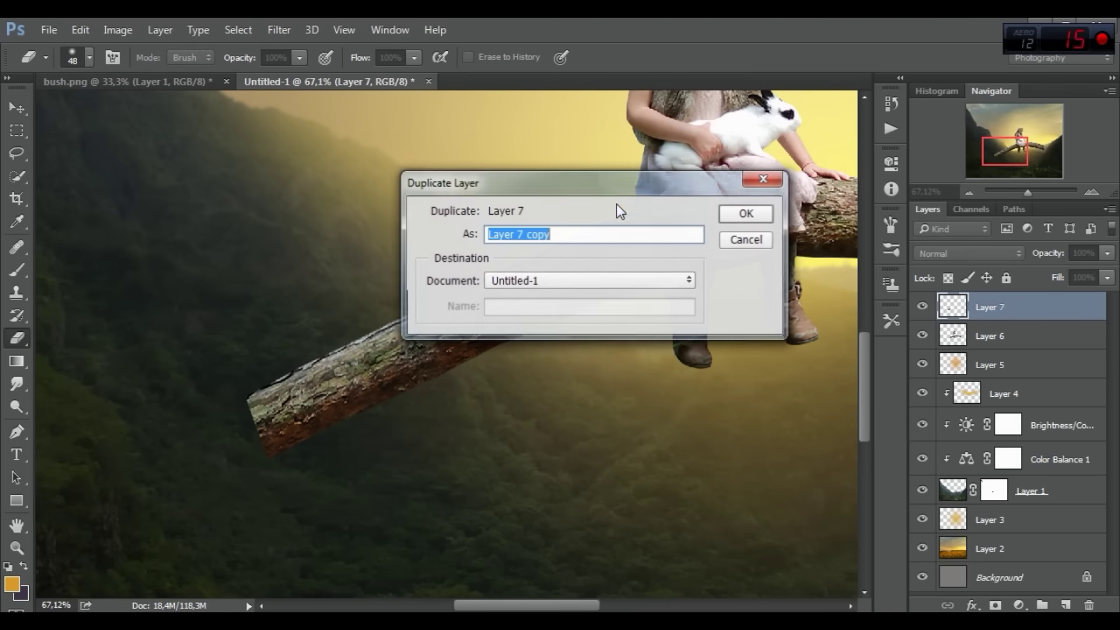
click(745, 213)
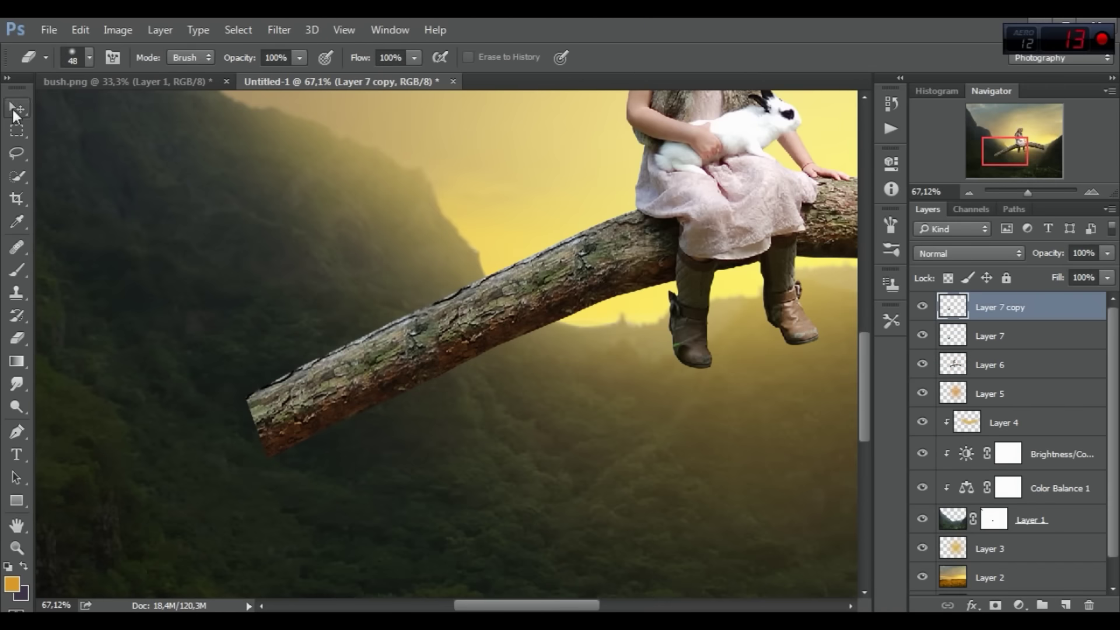
click(16, 108)
mouse_move(278, 419)
mouse_down()
mouse_move(164, 481)
mouse_move(175, 497)
mouse_up()
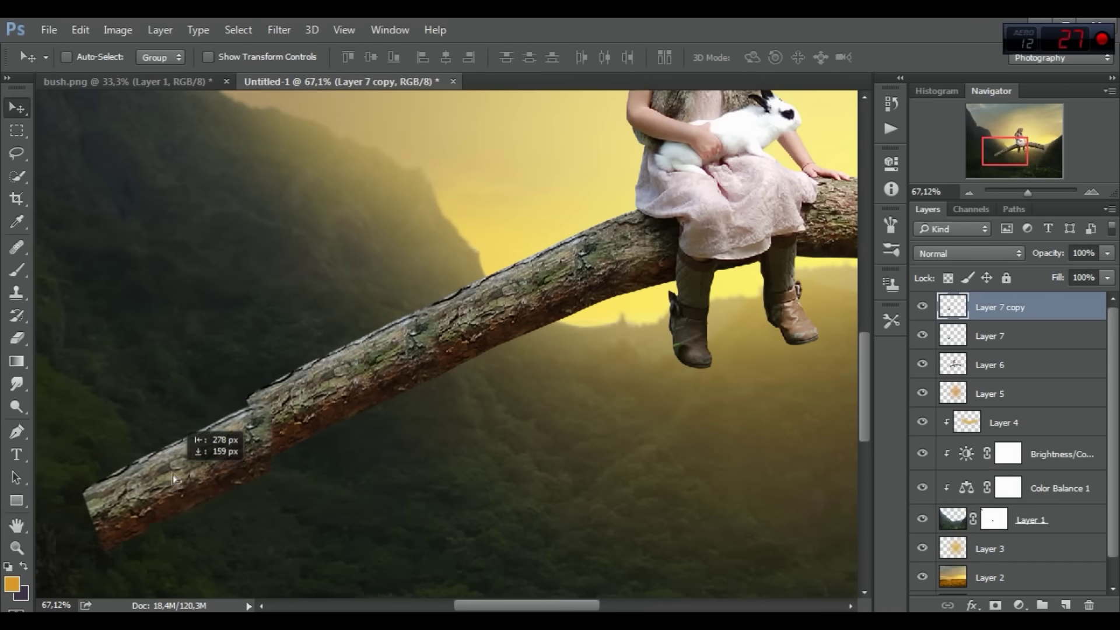
alt+scroll(176, 503, up, 2)
alt+scroll(176, 500, up, 2)
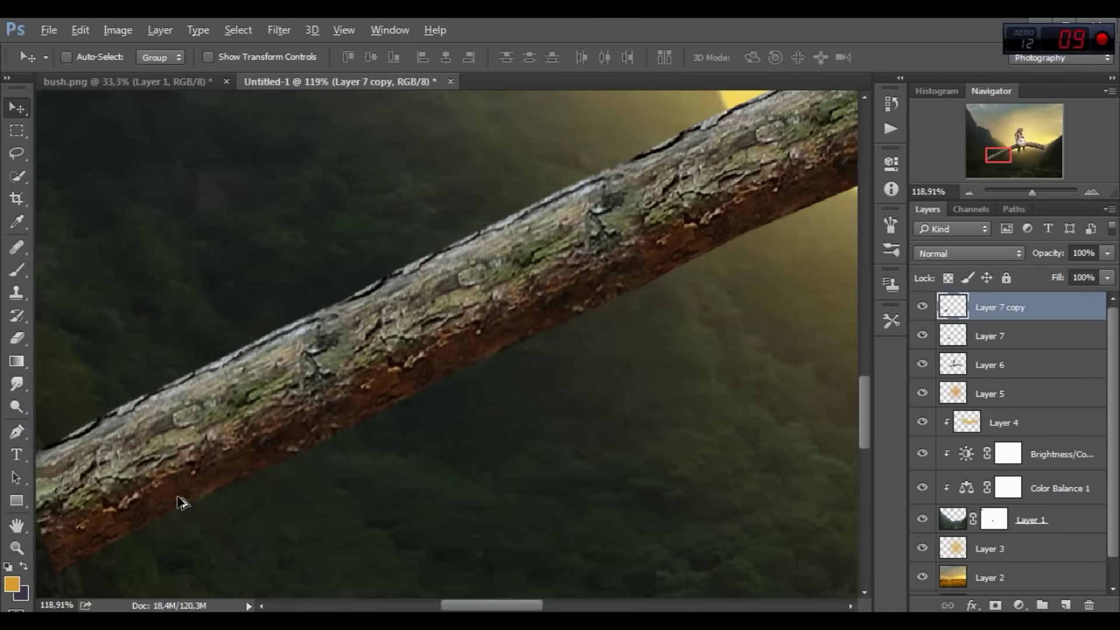
mouse_move(285, 379)
mouse_down()
mouse_move(276, 385)
mouse_move(288, 382)
mouse_up()
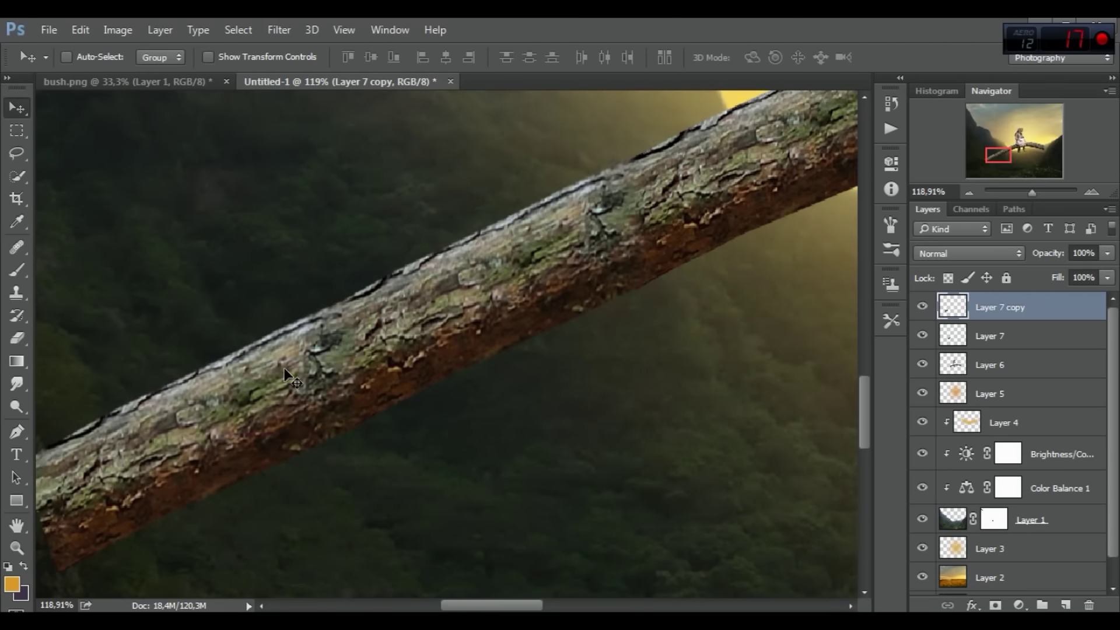
scroll(285, 378, down, 5)
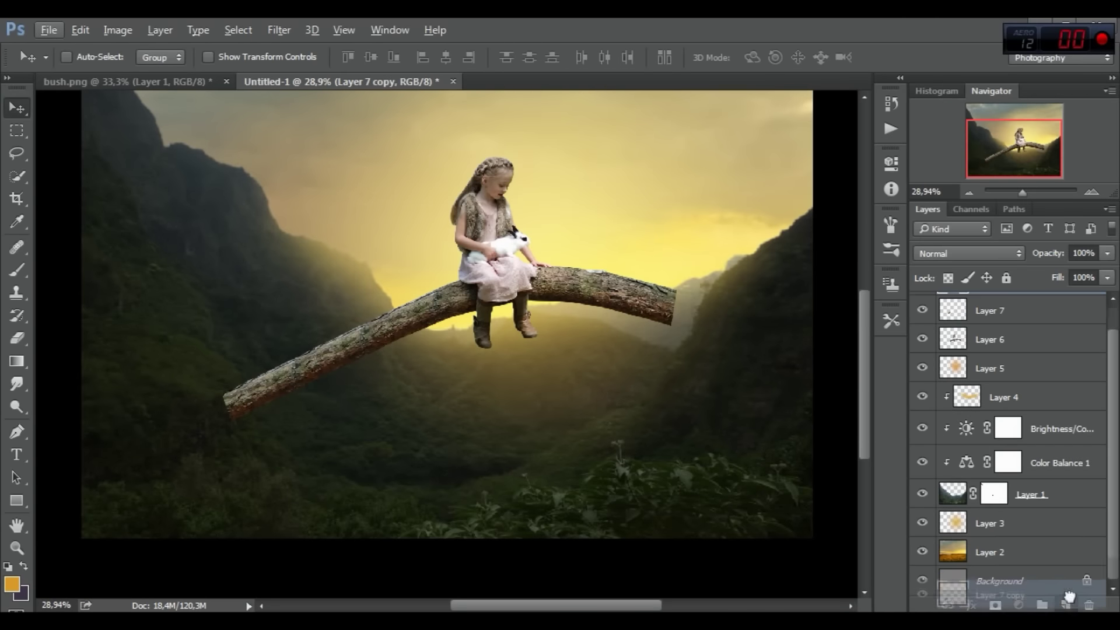
- Make another copy of the branch piece and position it farther down-left
drag(1027, 313, 1065, 605)
scroll(130, 487, up, 1)
scroll(225, 432, up, 3)
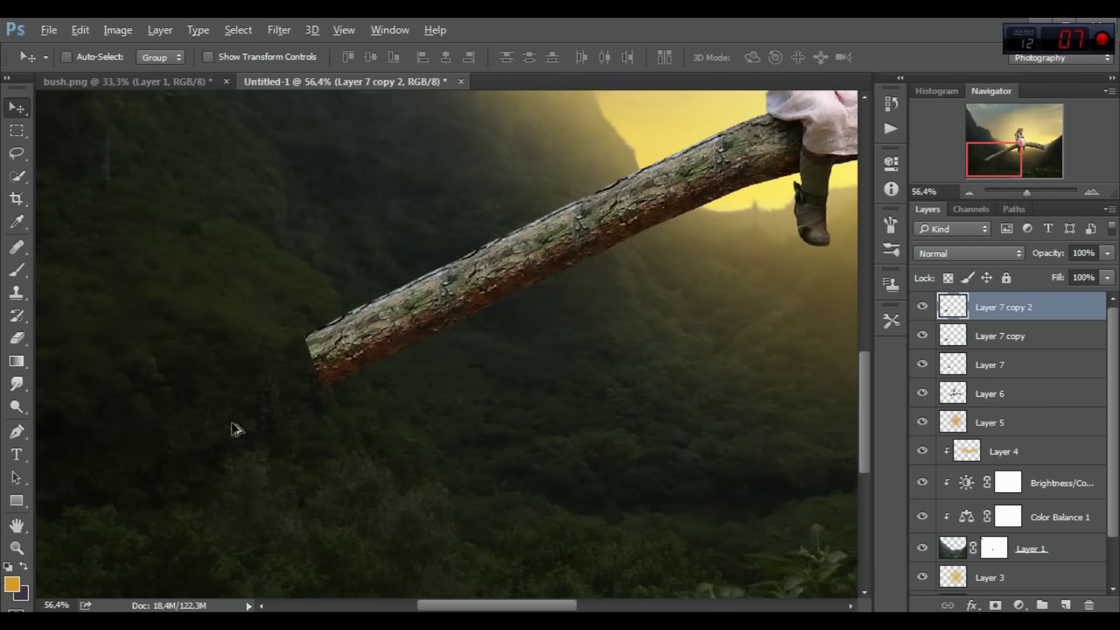
scroll(254, 420, up, 1)
drag(449, 276, 290, 362)
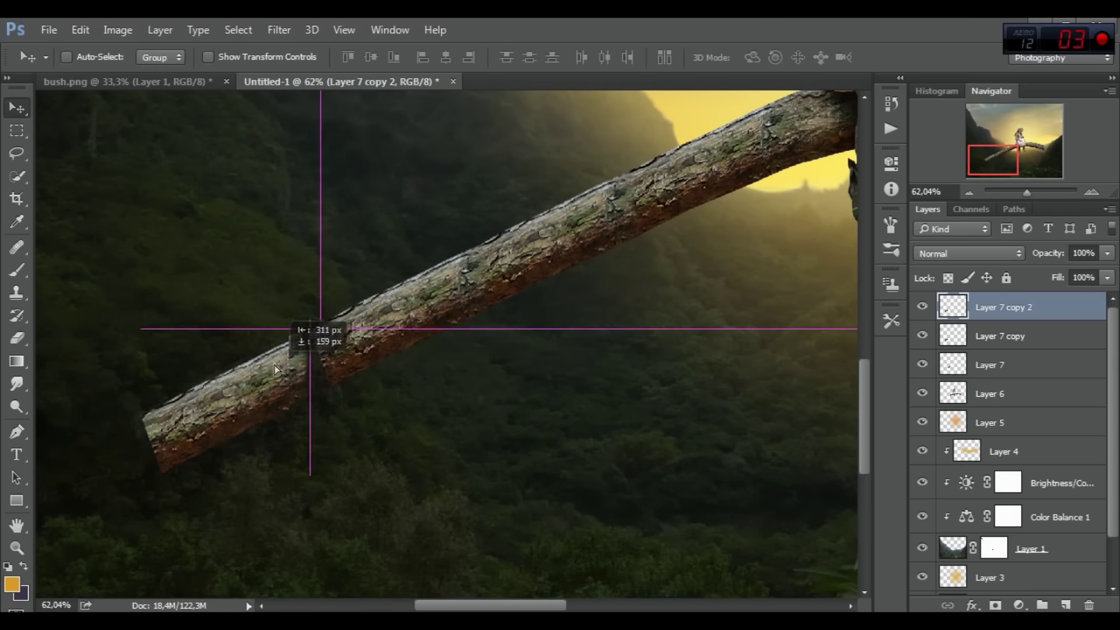
drag(290, 365, 305, 351)
scroll(305, 351, up, 2)
scroll(324, 350, up, 3)
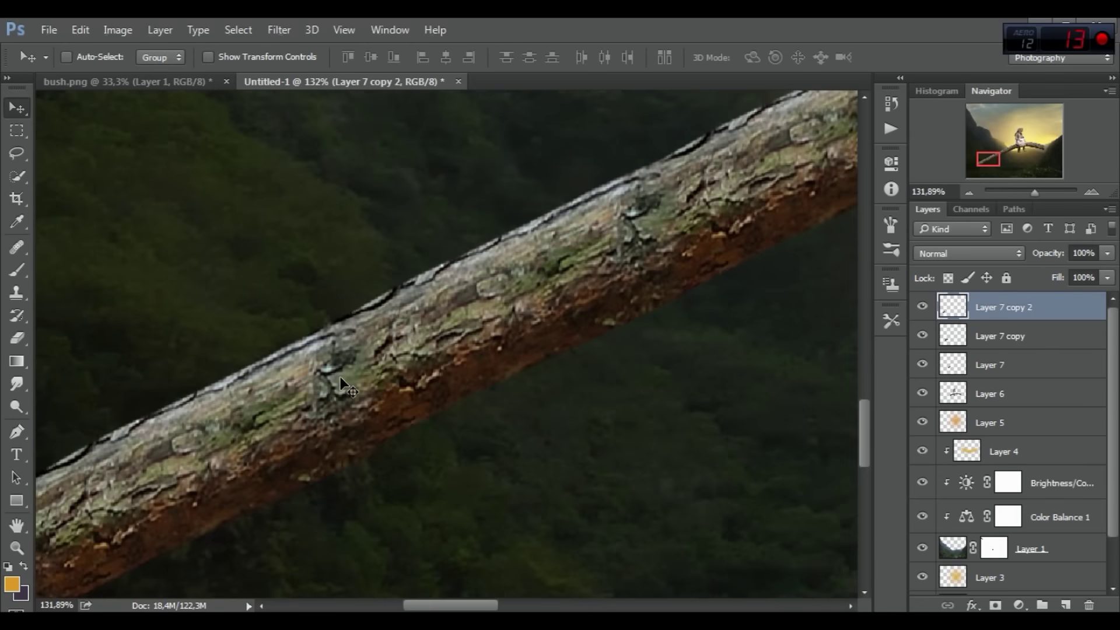
- Rotate the newest branch section with Free Transform to follow the branch line
click(70, 31)
click(183, 366)
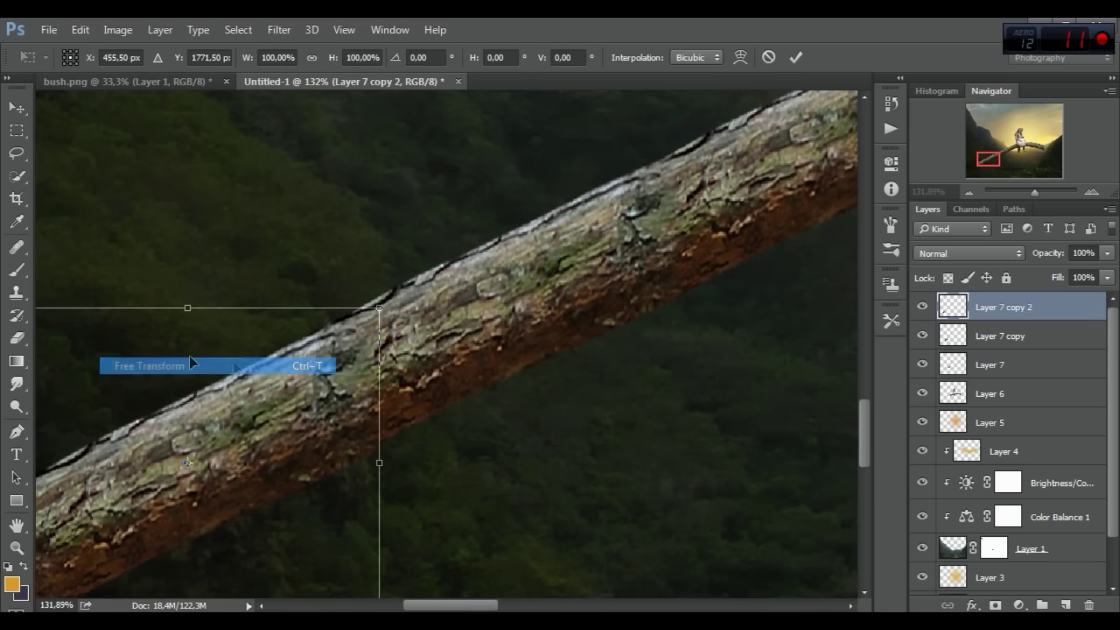
drag(544, 393, 547, 379)
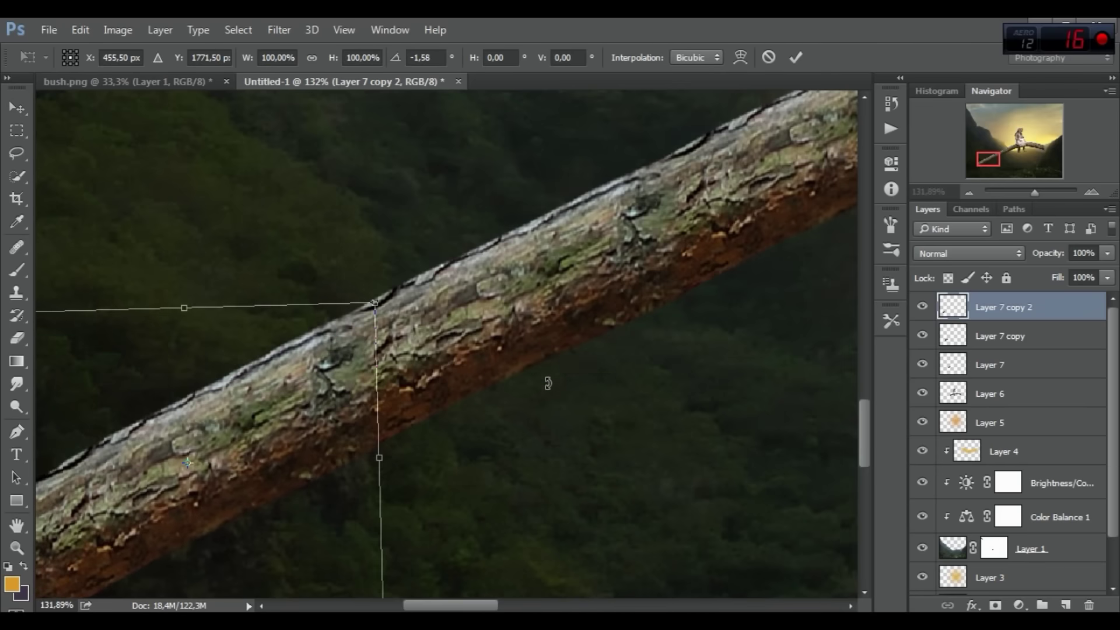
click(797, 57)
scroll(230, 288, down, 2)
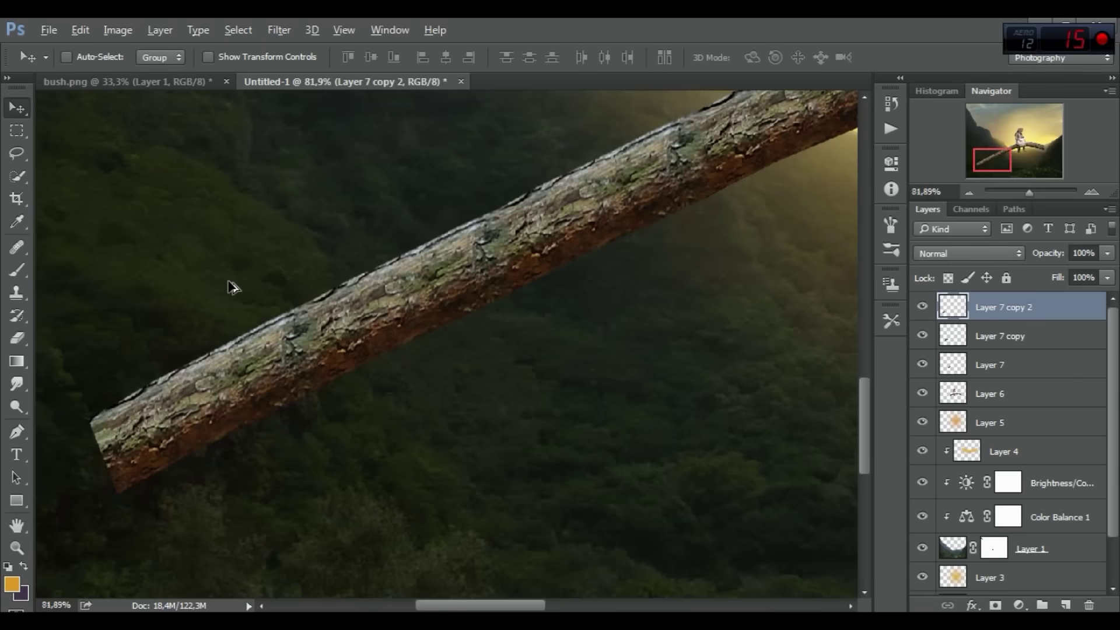
scroll(230, 288, down, 3)
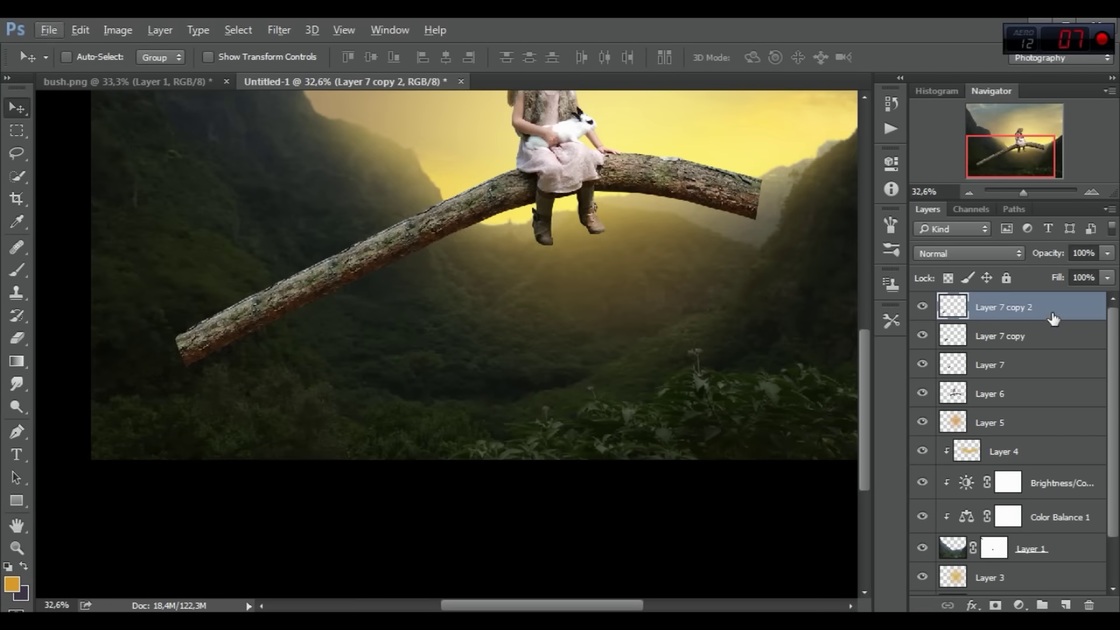
- Make a third copy of the branch piece and move it farther down-left
drag(1052, 317, 1065, 605)
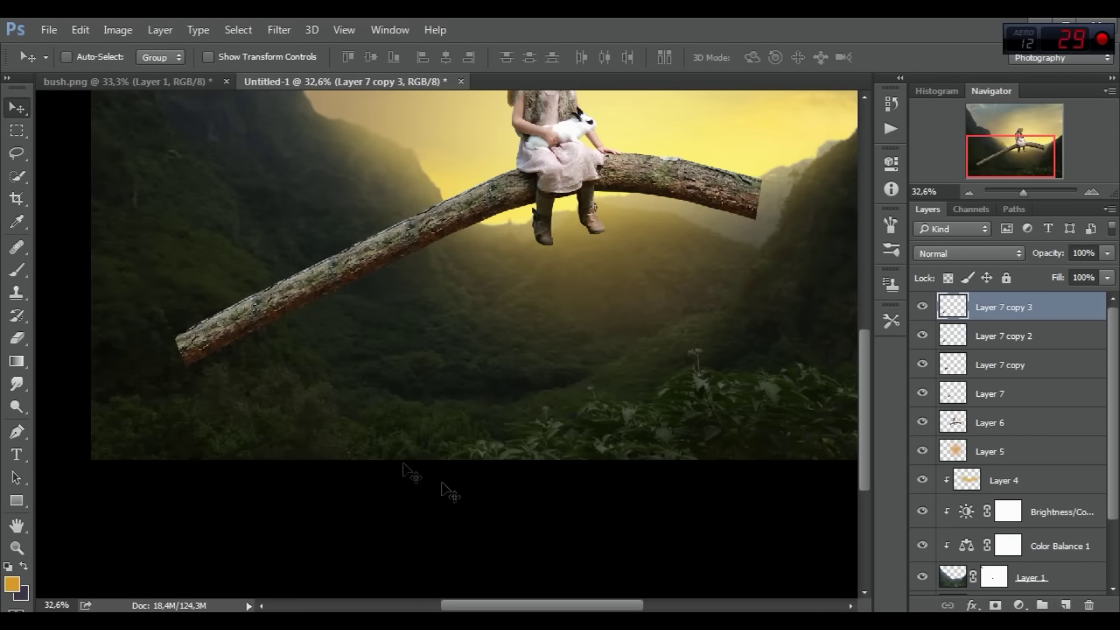
scroll(130, 348, up, 2)
scroll(180, 392, up, 2)
drag(362, 249, 169, 348)
scroll(169, 344, down, 1)
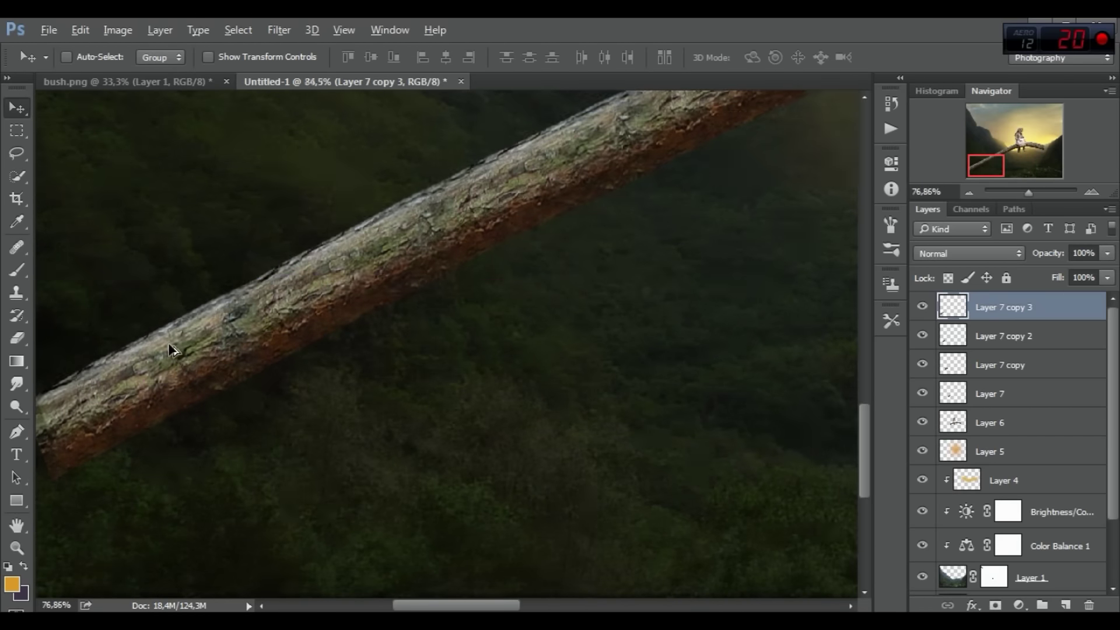
scroll(134, 359, down, 2)
scroll(114, 370, up, 3)
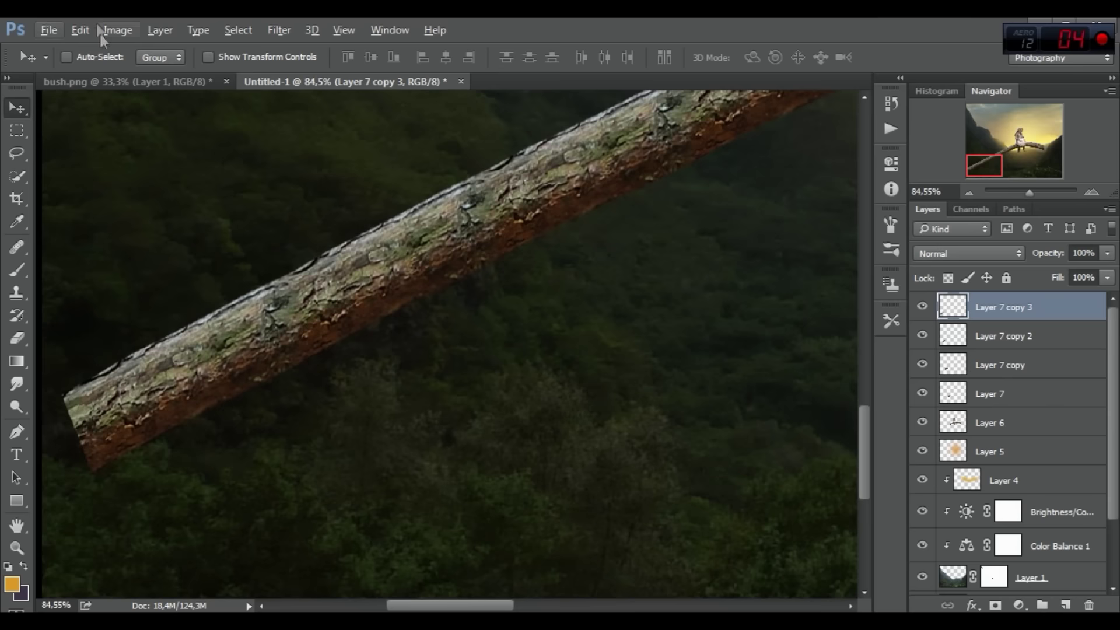
- Free Transform the third section, enlarging its end
click(81, 29)
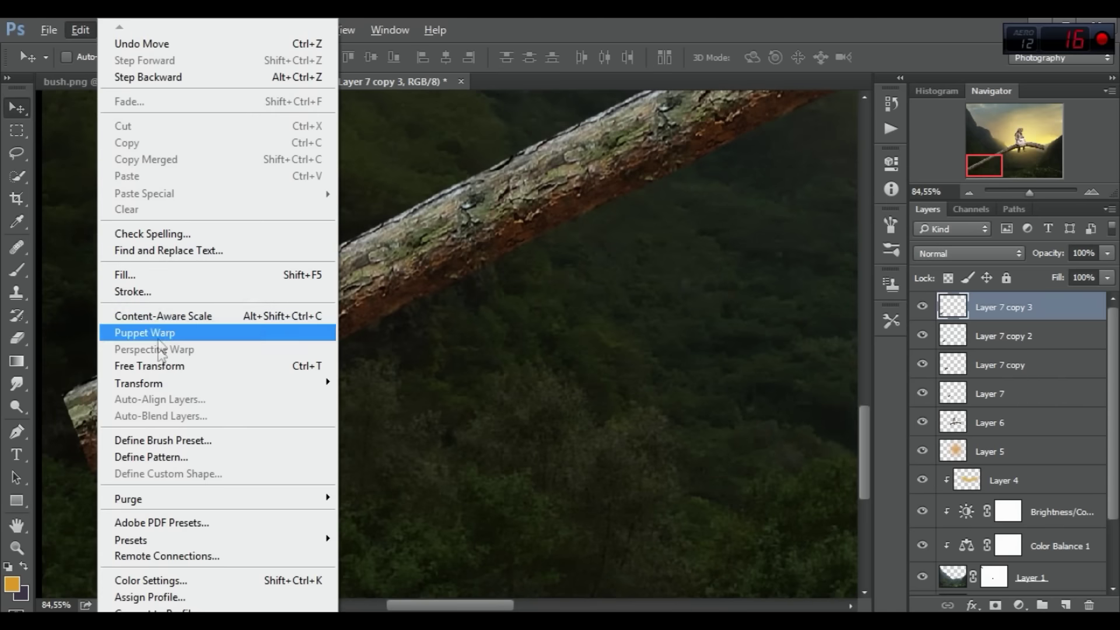
click(152, 363)
scroll(154, 356, down, 2)
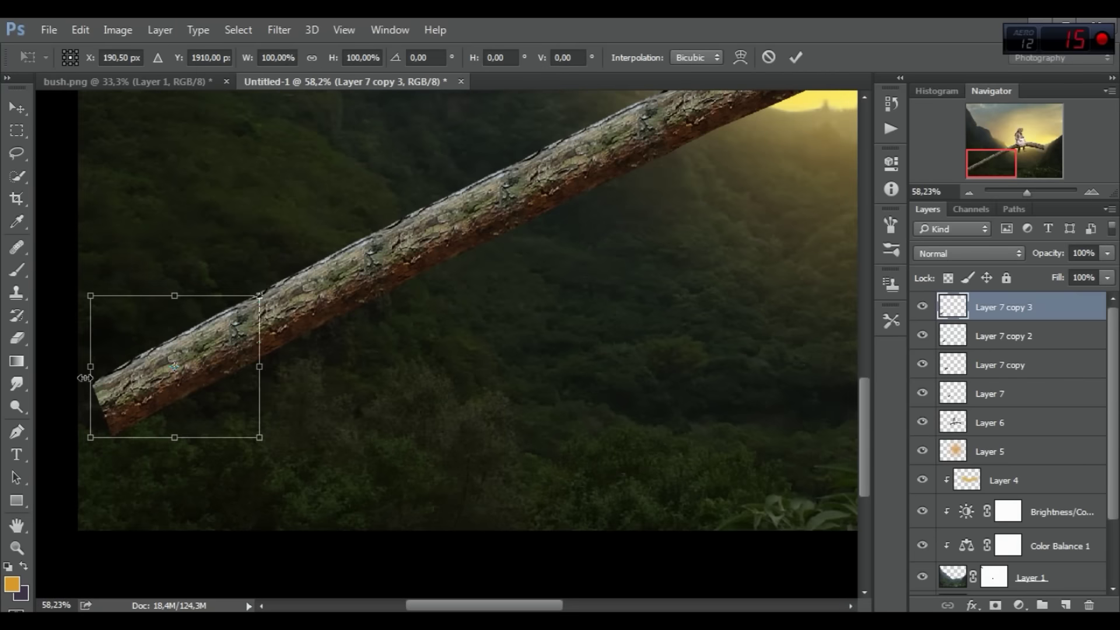
drag(89, 434, 55, 463)
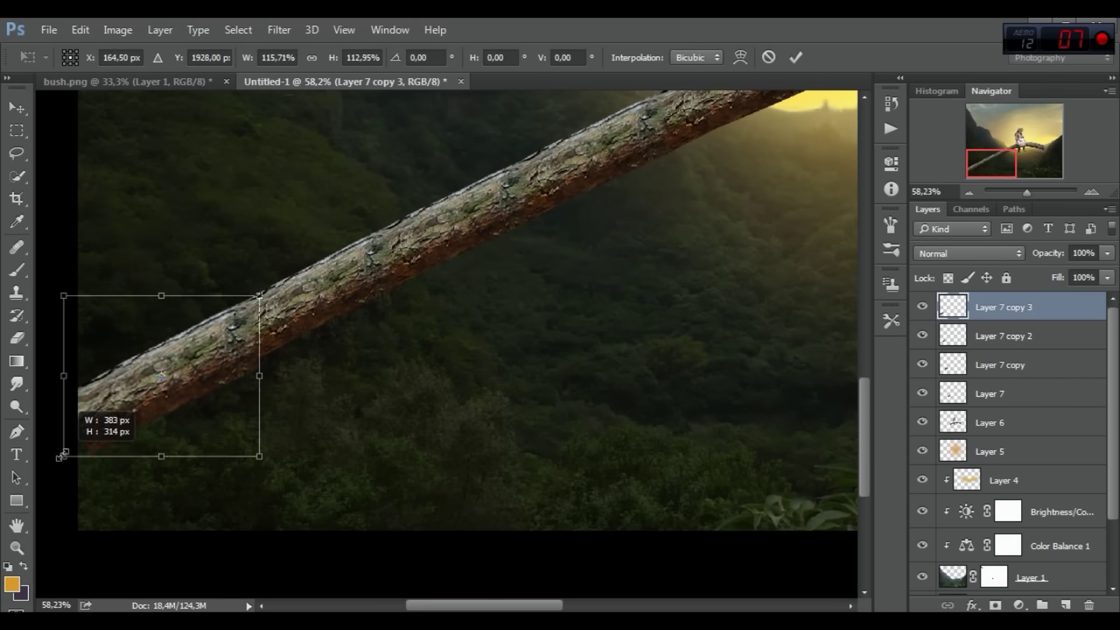
scroll(157, 379, up, 3)
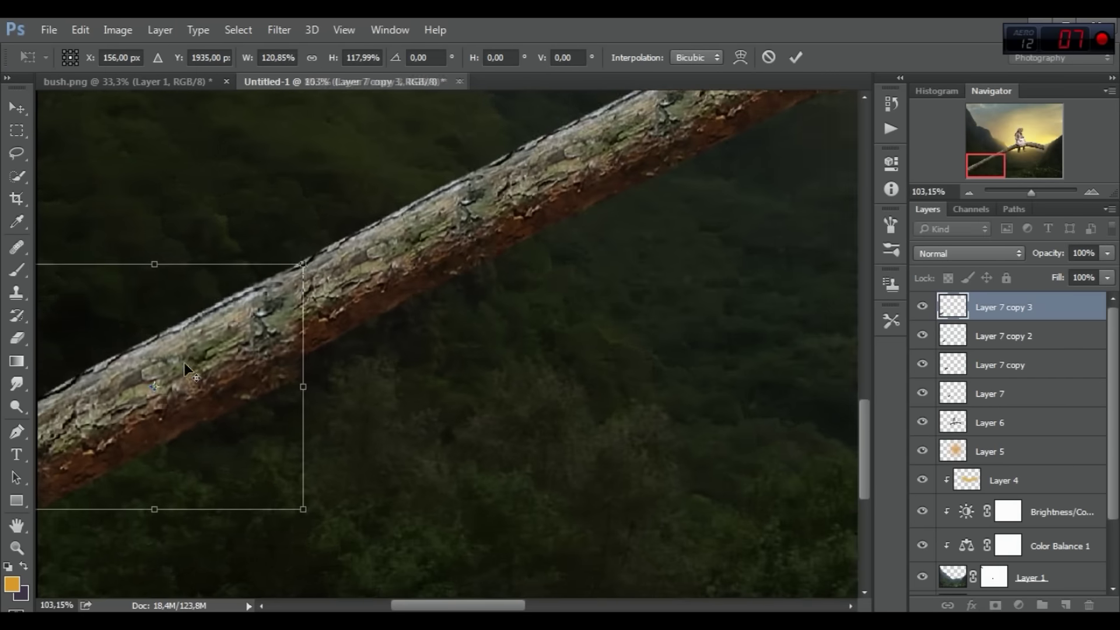
- Use Perspective to squash the end section to branch thickness, tilt, rotate and nudge it down
right_click(251, 310)
click(308, 426)
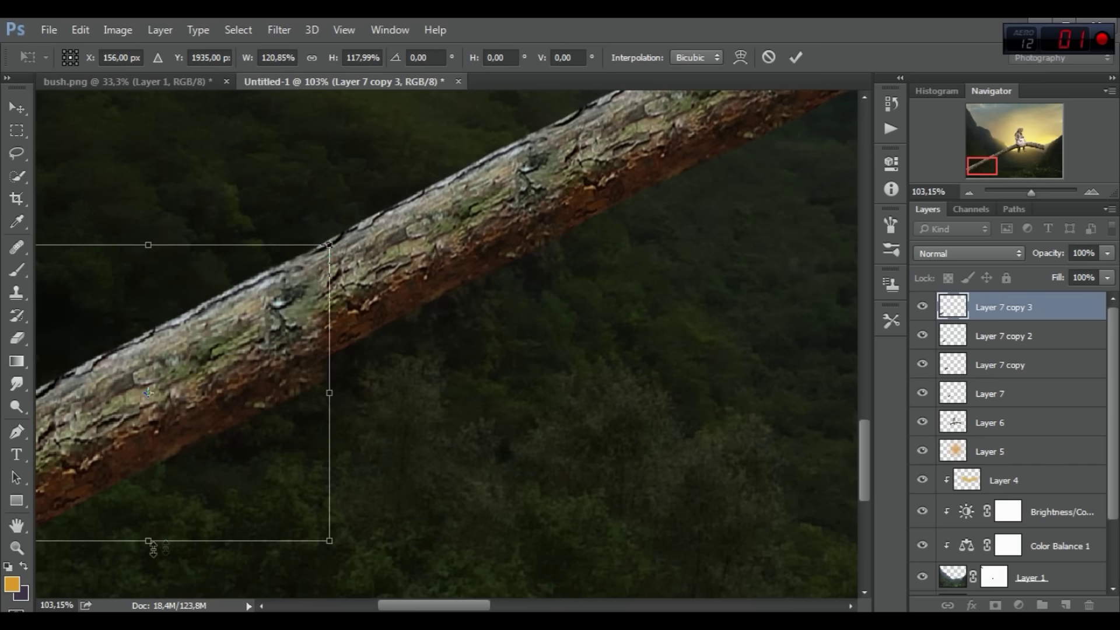
drag(160, 540, 158, 496)
drag(460, 358, 471, 350)
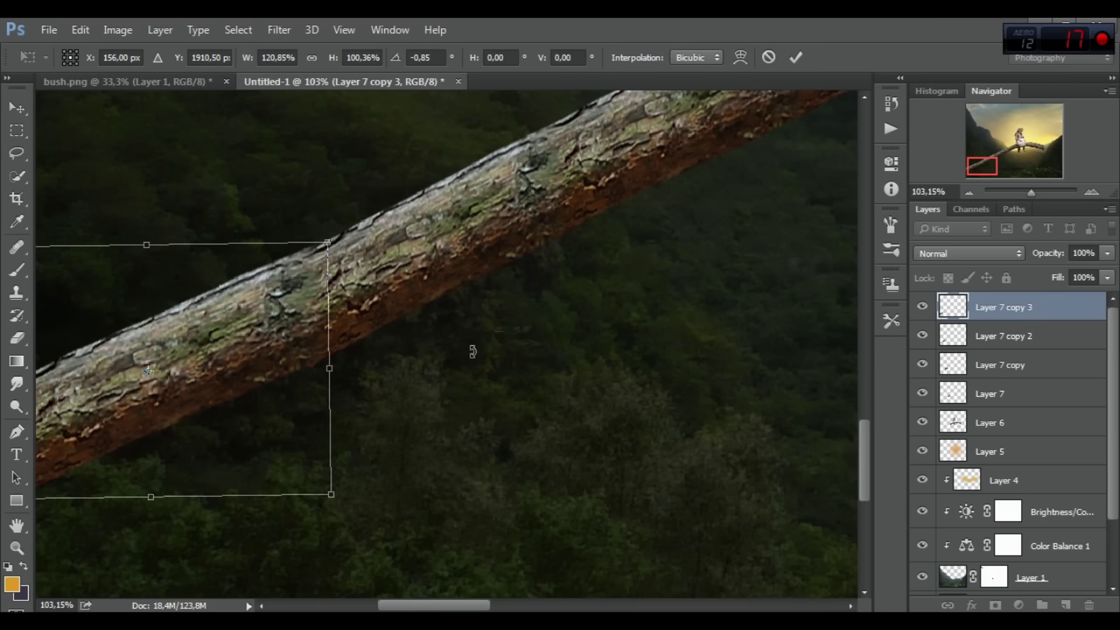
key(Down)
key(Down)
key(Down)
key(Down)
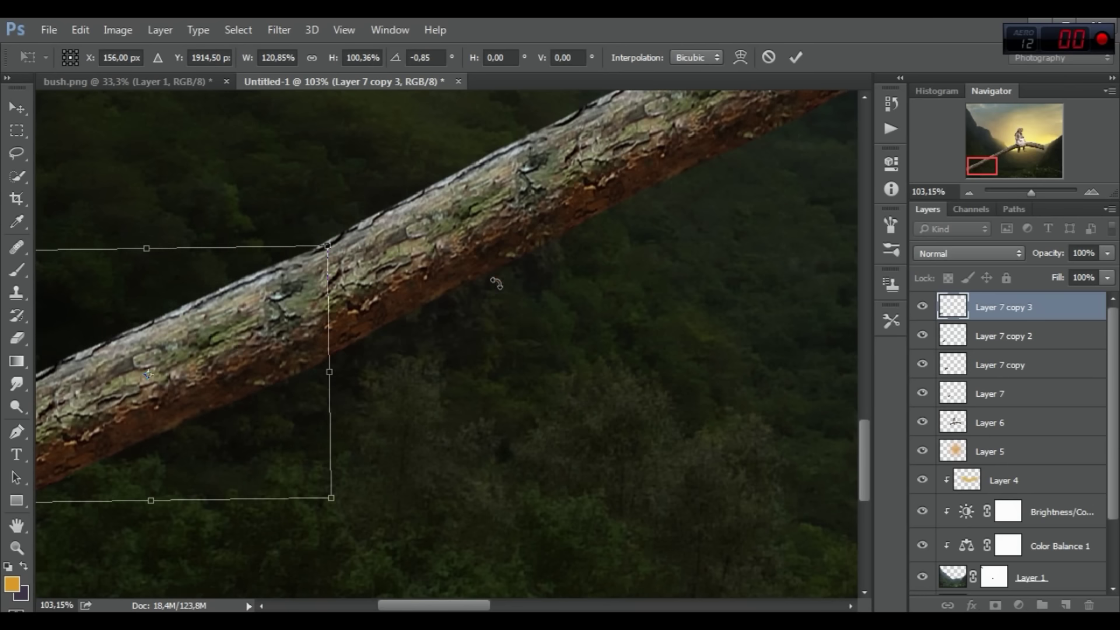
drag(499, 282, 501, 271)
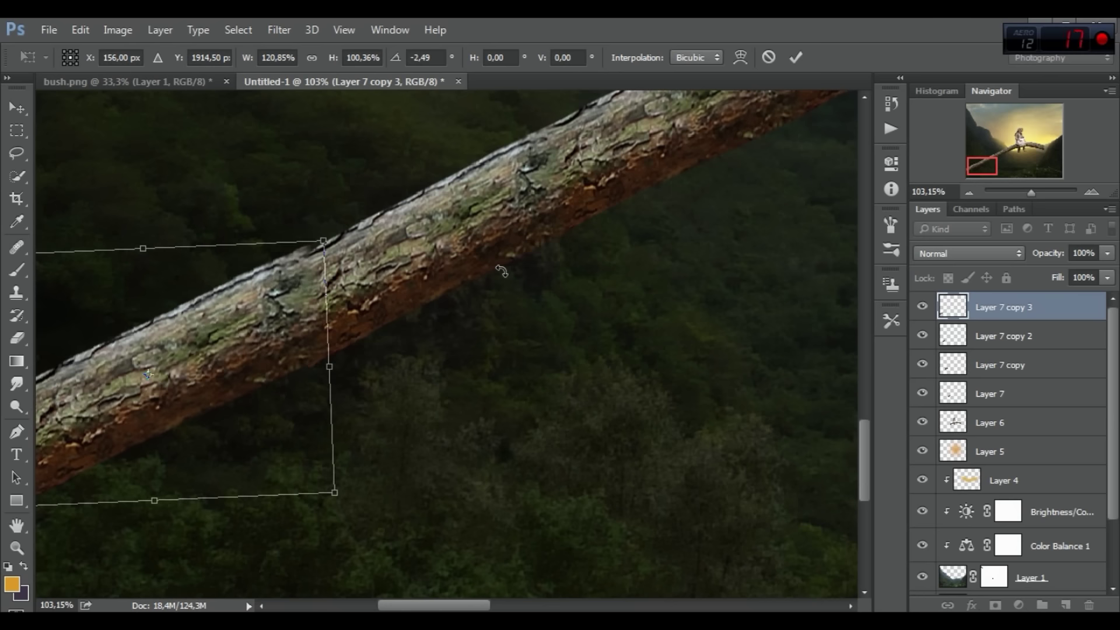
key(Down)
key(Down)
key(Down)
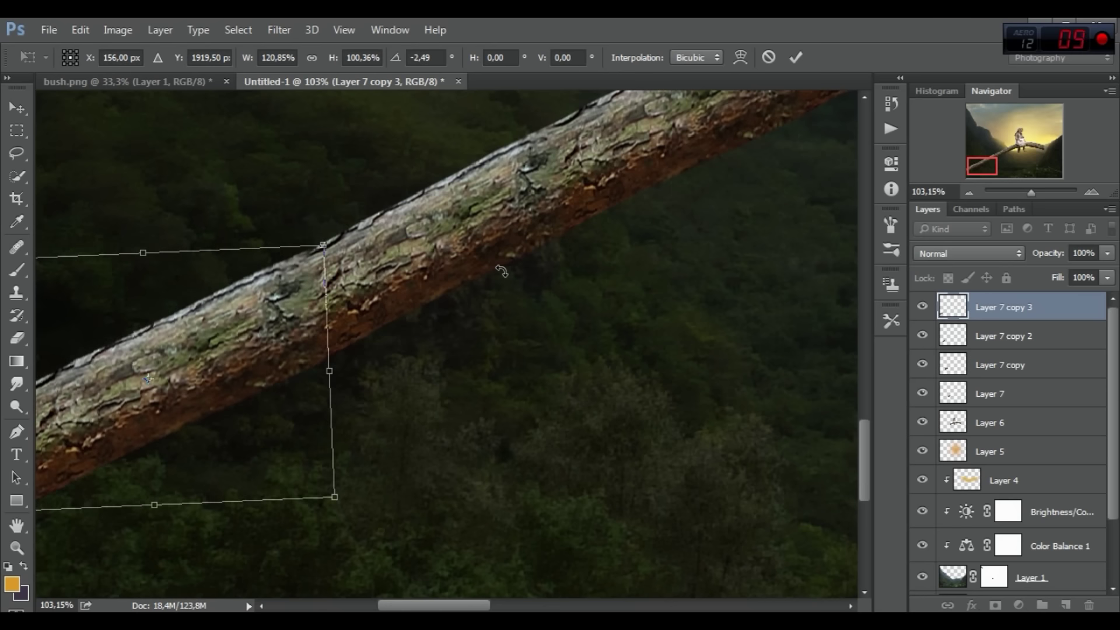
- Warp the end section so its bark edge lines up, and commit
scroll(349, 236, up, 3)
right_click(263, 289)
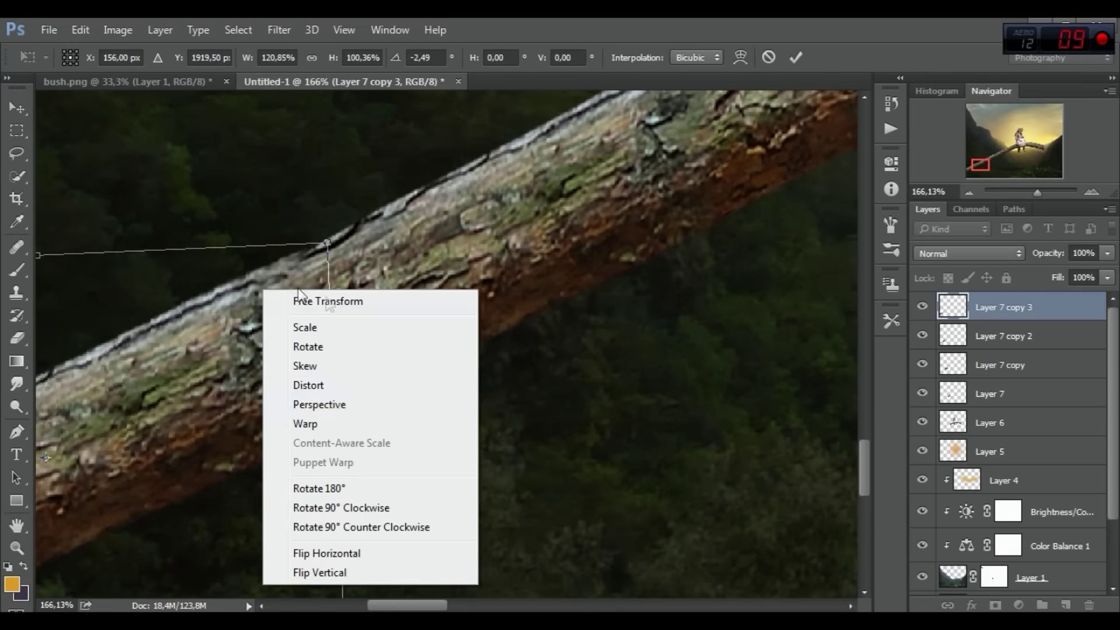
click(317, 425)
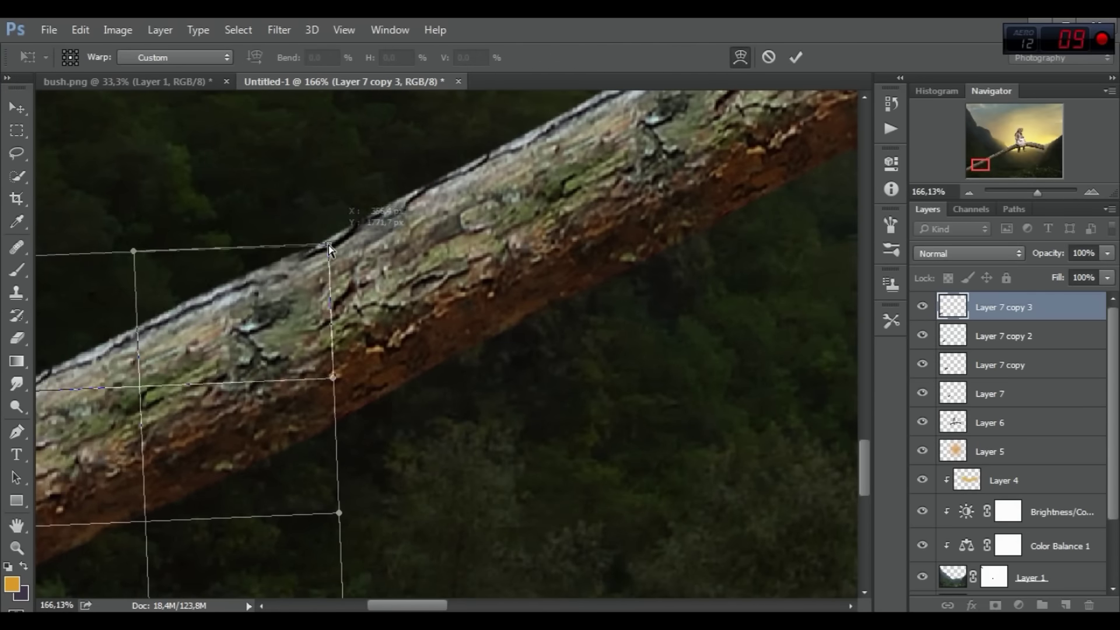
drag(327, 243, 330, 248)
click(799, 55)
scroll(498, 228, down, 6)
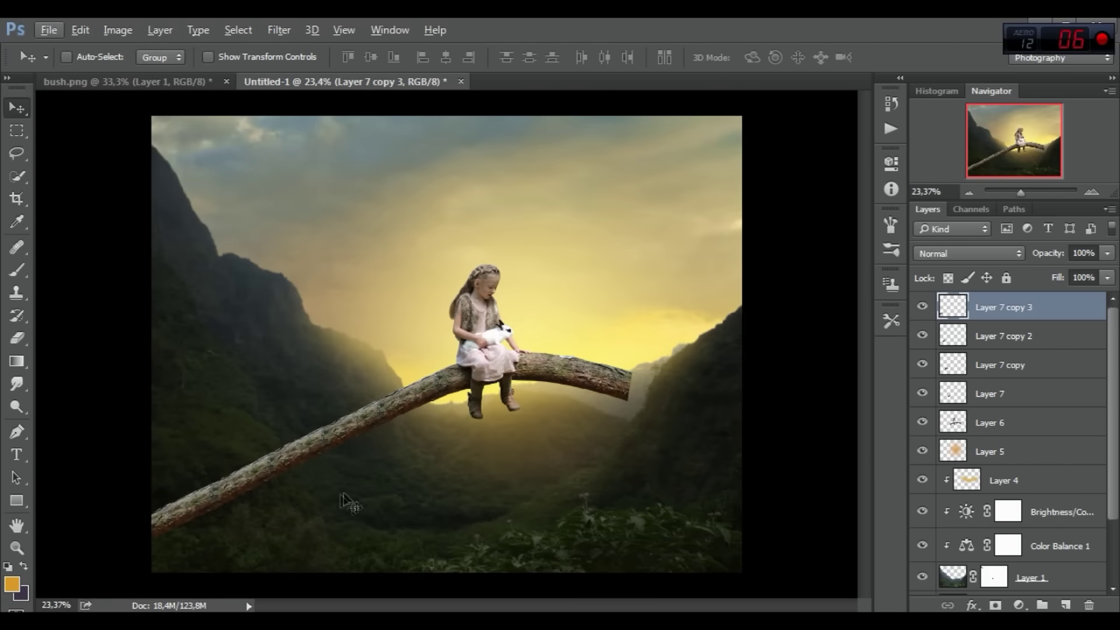
- Merge the selected Layer 7 copies into a single branch layer
scroll(362, 503, up, 2)
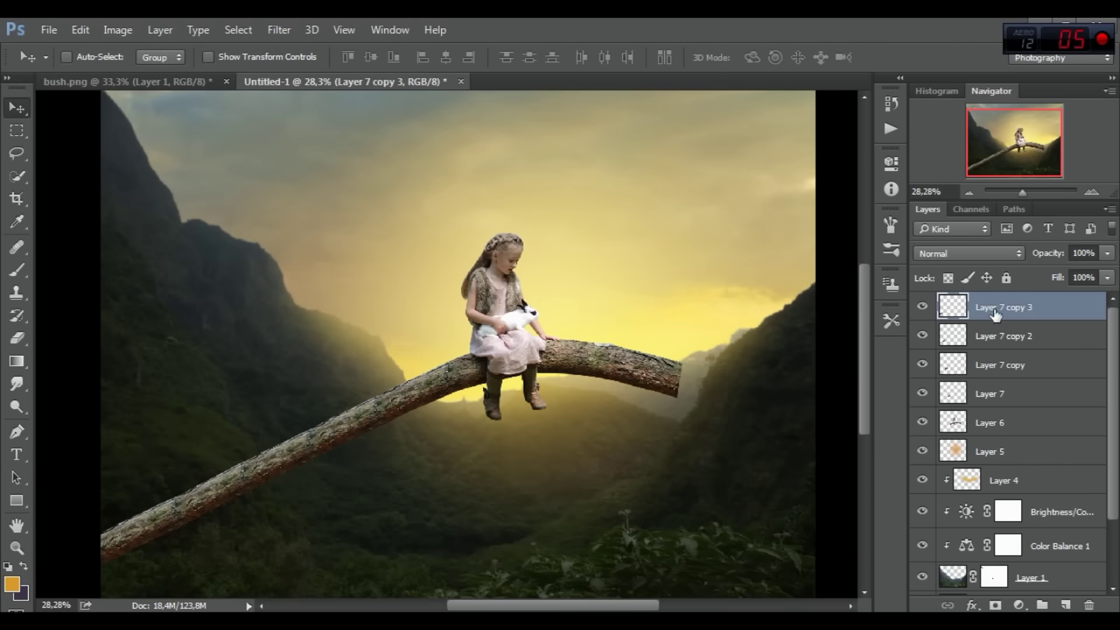
shift+click(1003, 396)
right_click(1001, 350)
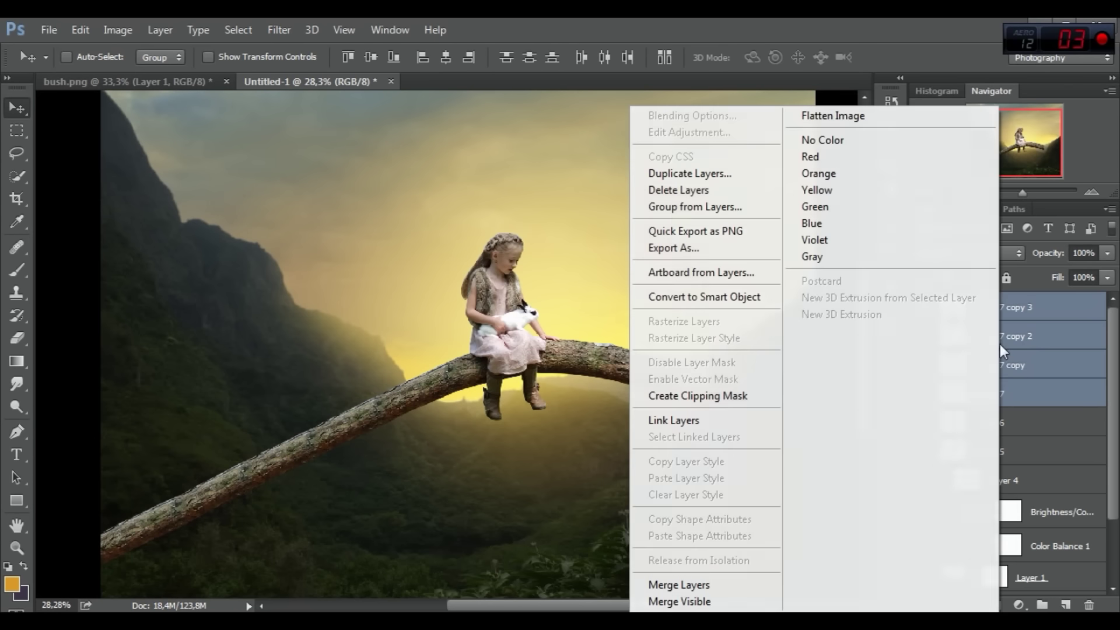
click(691, 585)
click(921, 307)
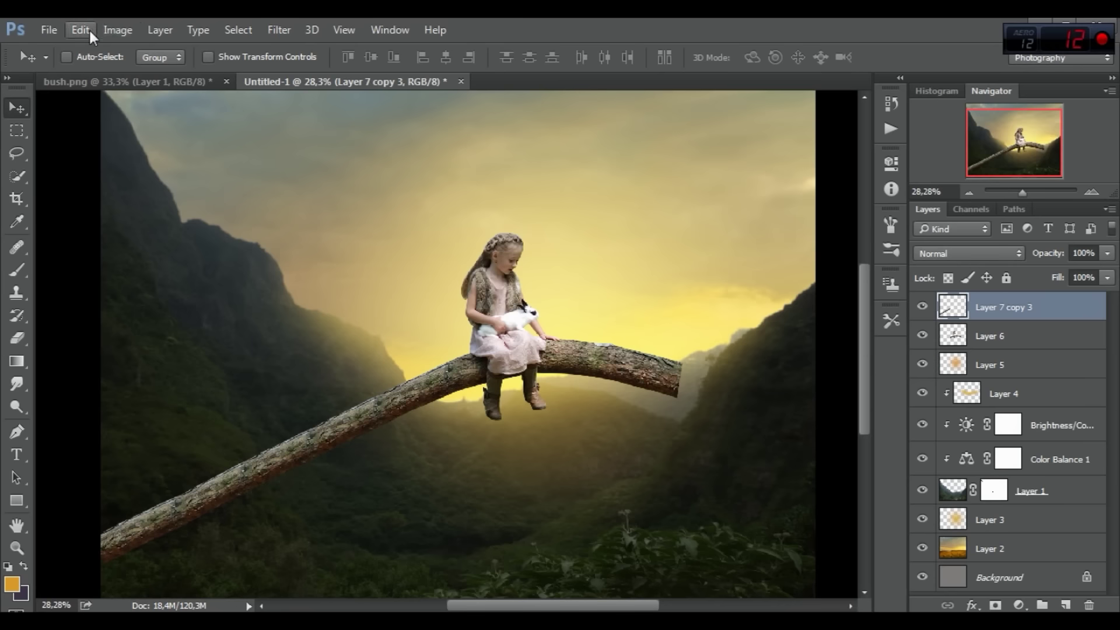
- Darken the branch with Brightness/Contrast and merge it down into Layer 6
click(118, 30)
click(362, 73)
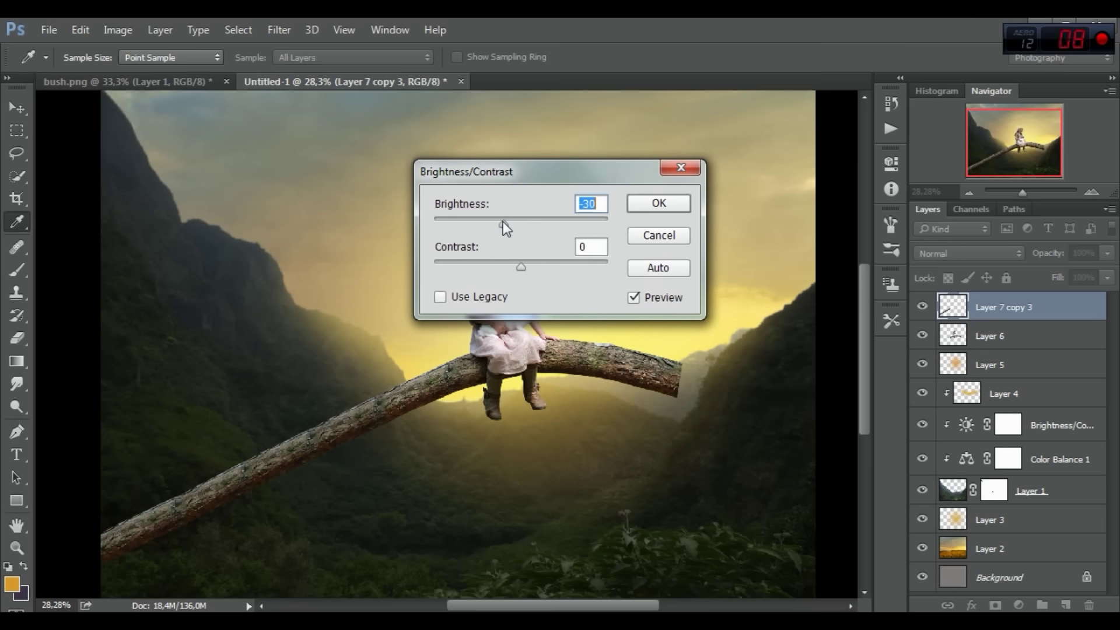
click(664, 203)
key(v)
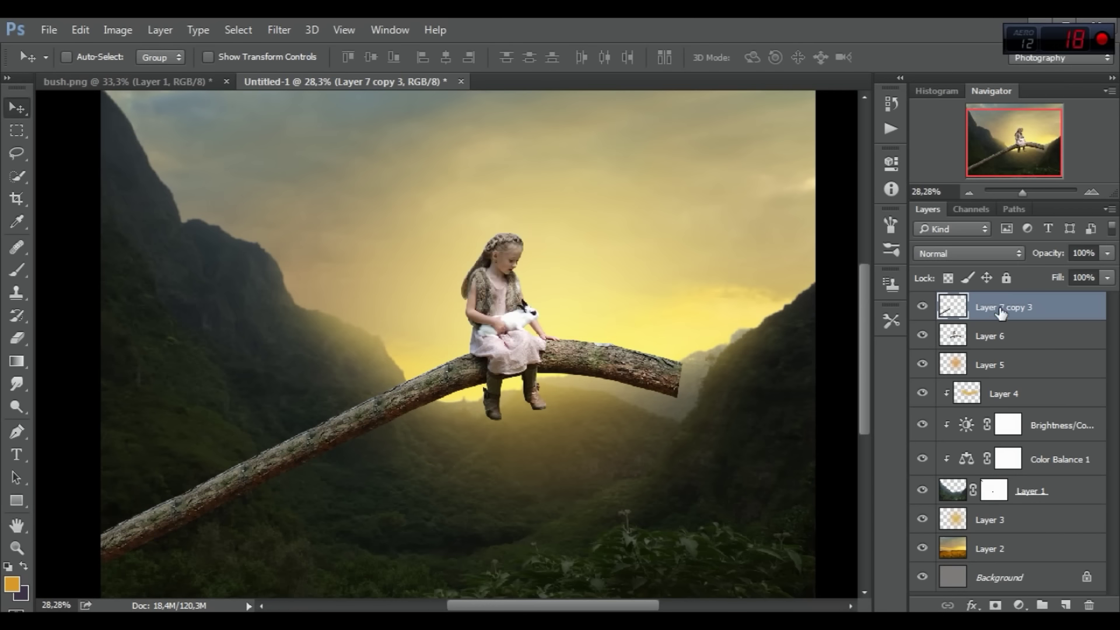
right_click(1000, 313)
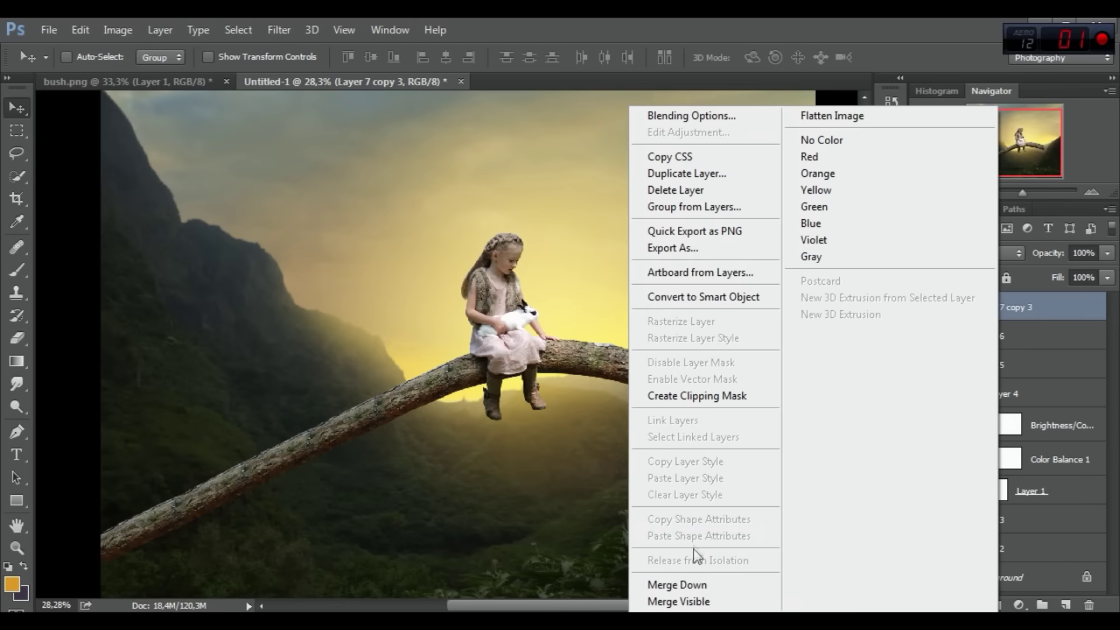
click(688, 582)
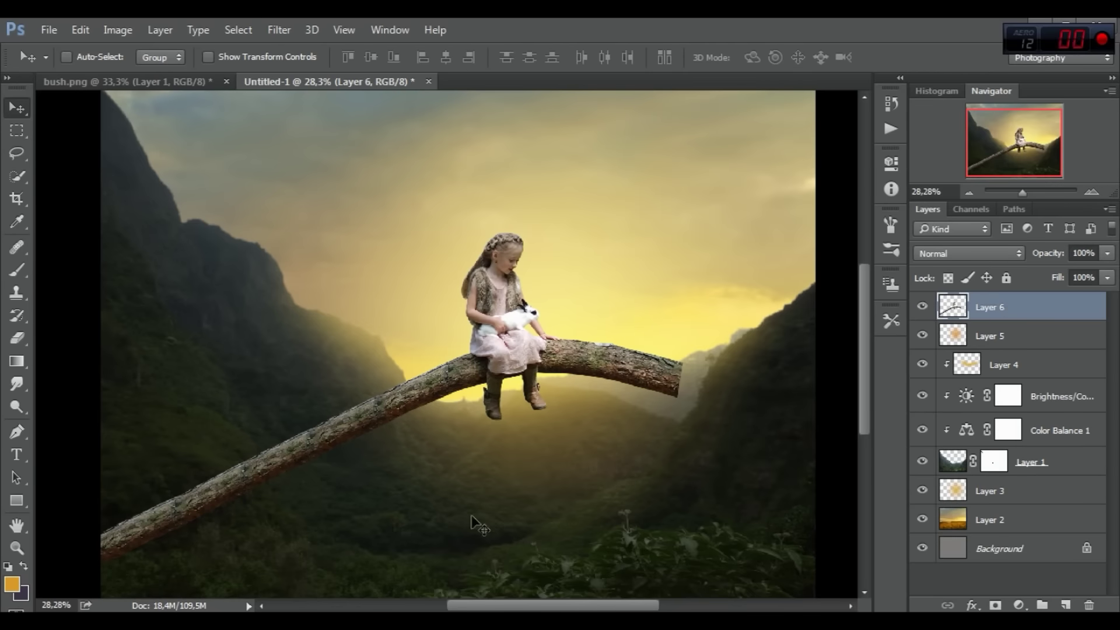
- Start Puppet Warp and pin the branch under the girl and along its lower section
click(77, 36)
click(160, 331)
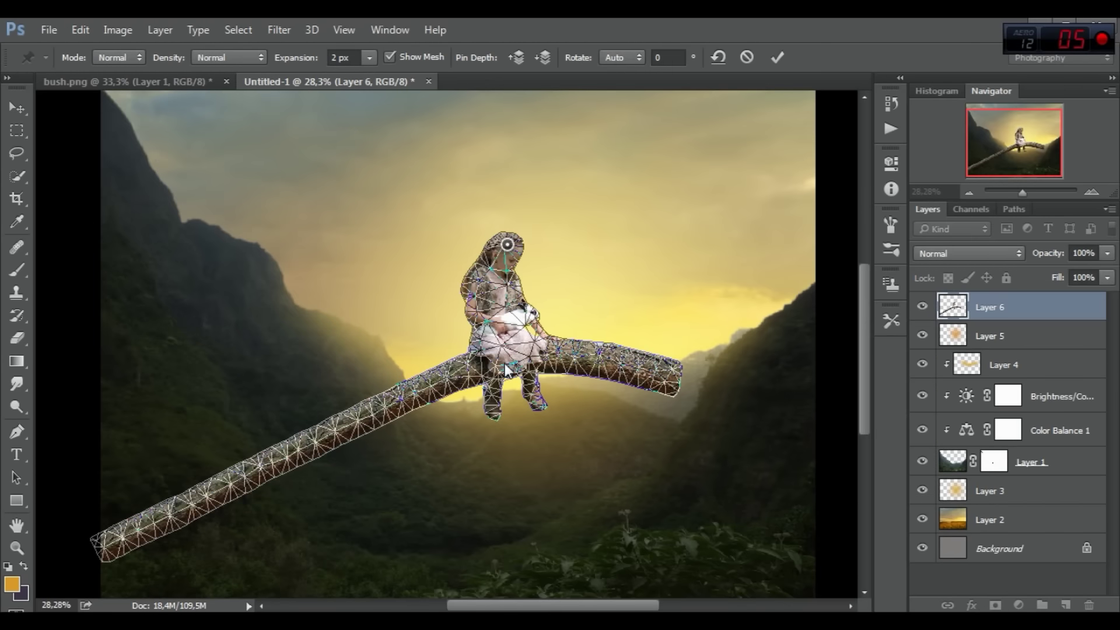
click(674, 383)
click(475, 382)
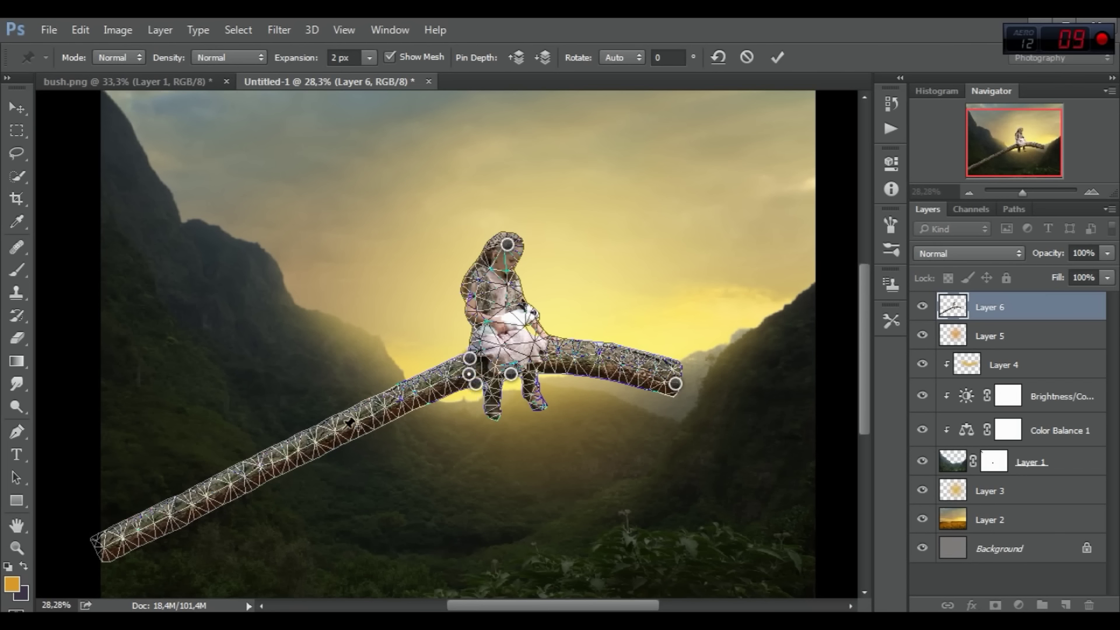
click(336, 437)
click(224, 495)
- Lift the branch's left end and middle pins upward to curve the branch
drag(107, 551, 82, 429)
drag(224, 495, 211, 385)
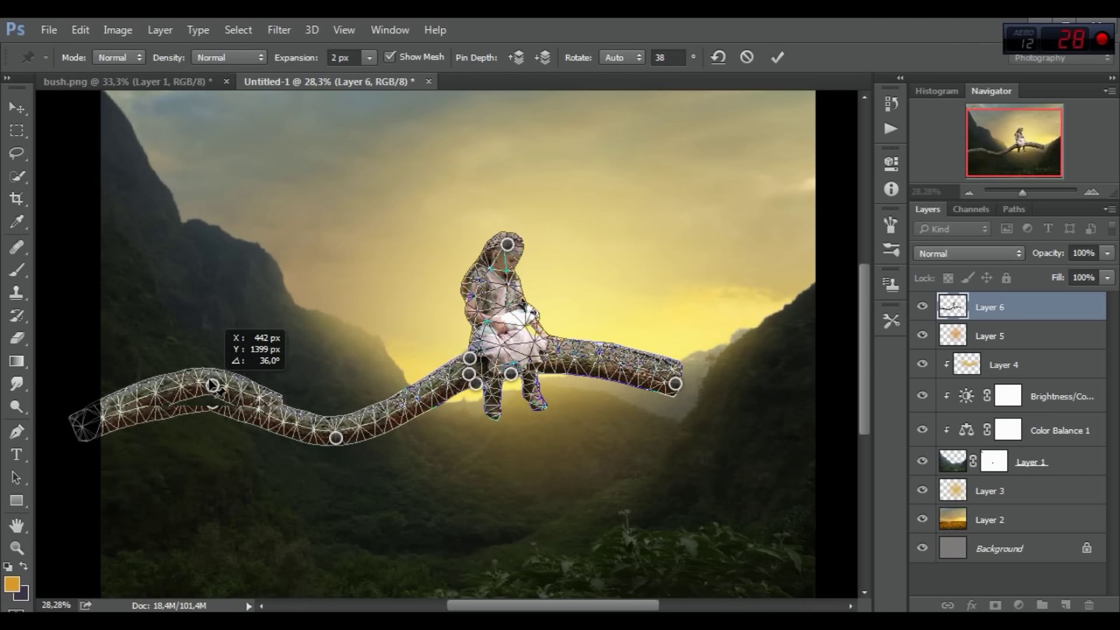
drag(212, 385, 212, 380)
drag(338, 440, 330, 394)
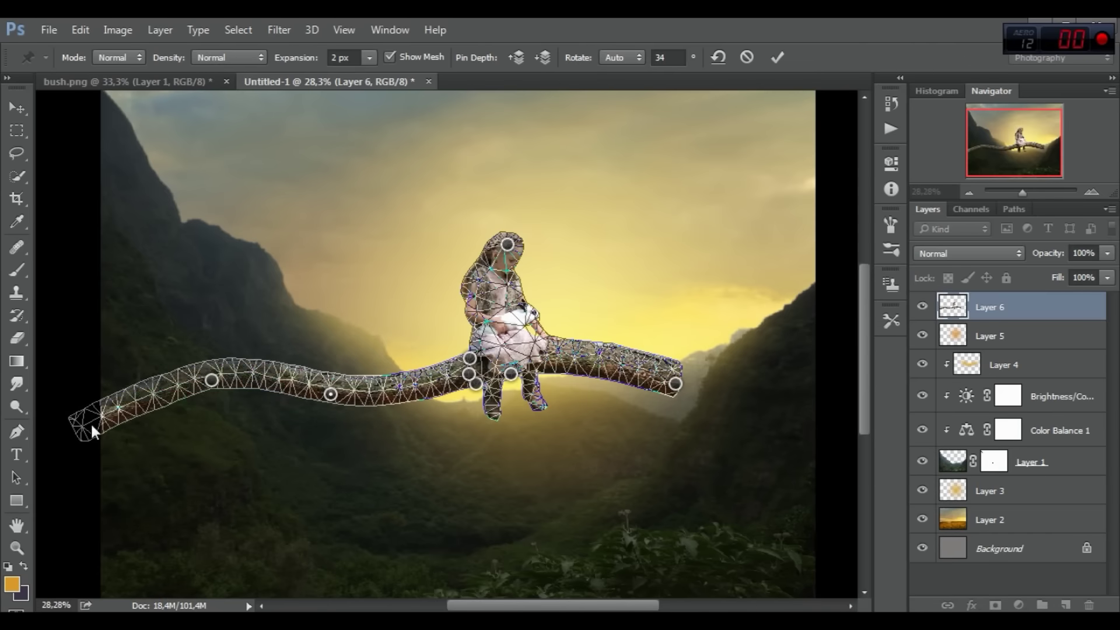
click(90, 422)
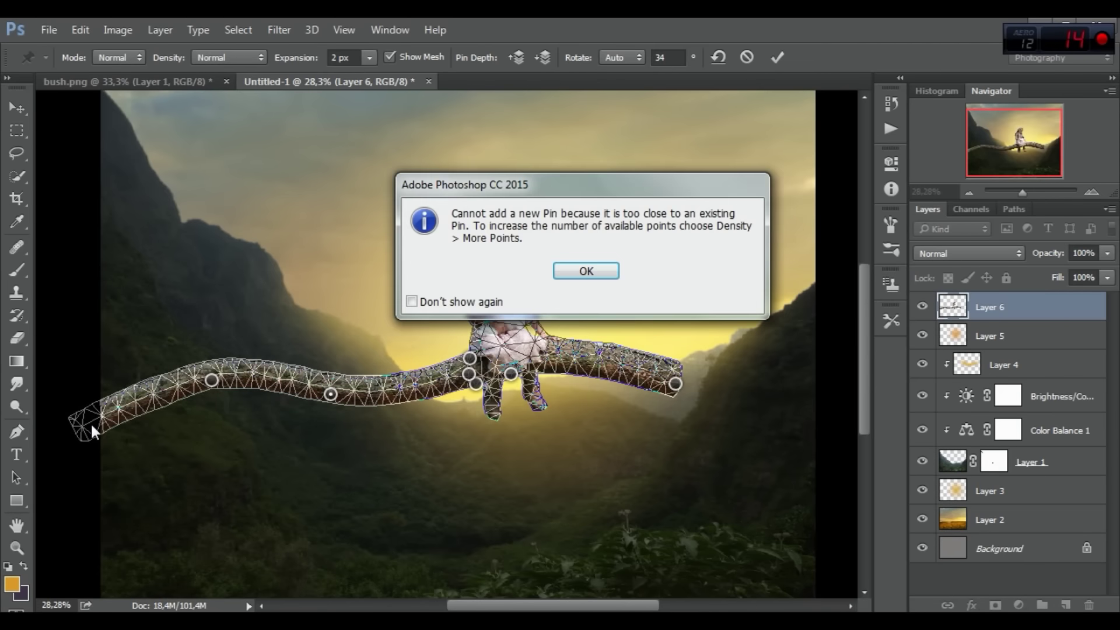
click(586, 271)
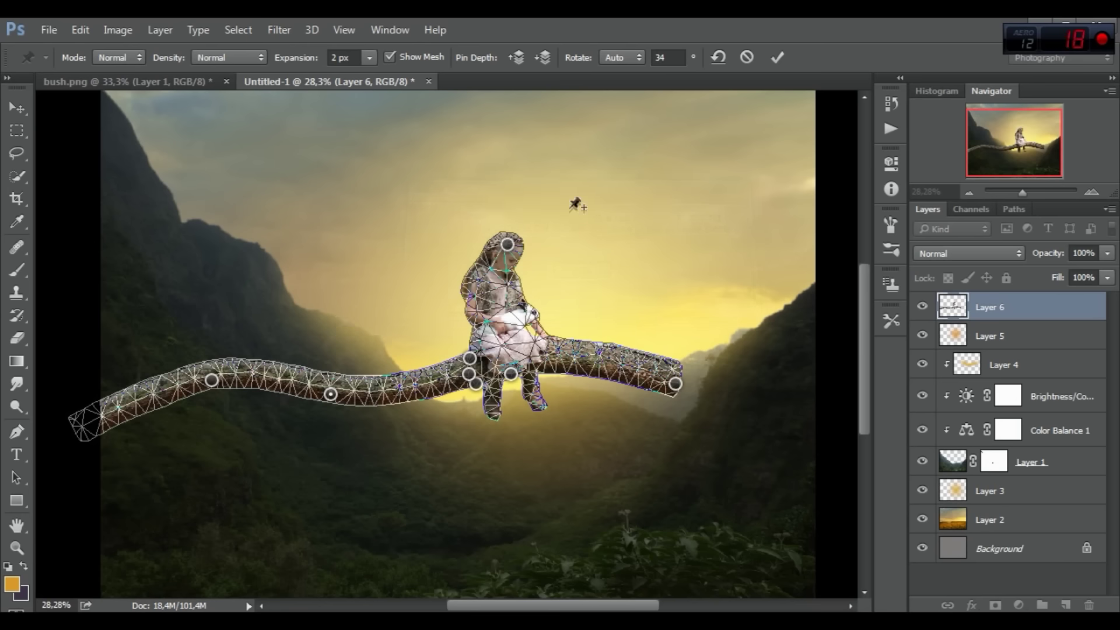
- Pin and curl the branch's far left end upward, then apply the puppet warp
drag(110, 408, 106, 410)
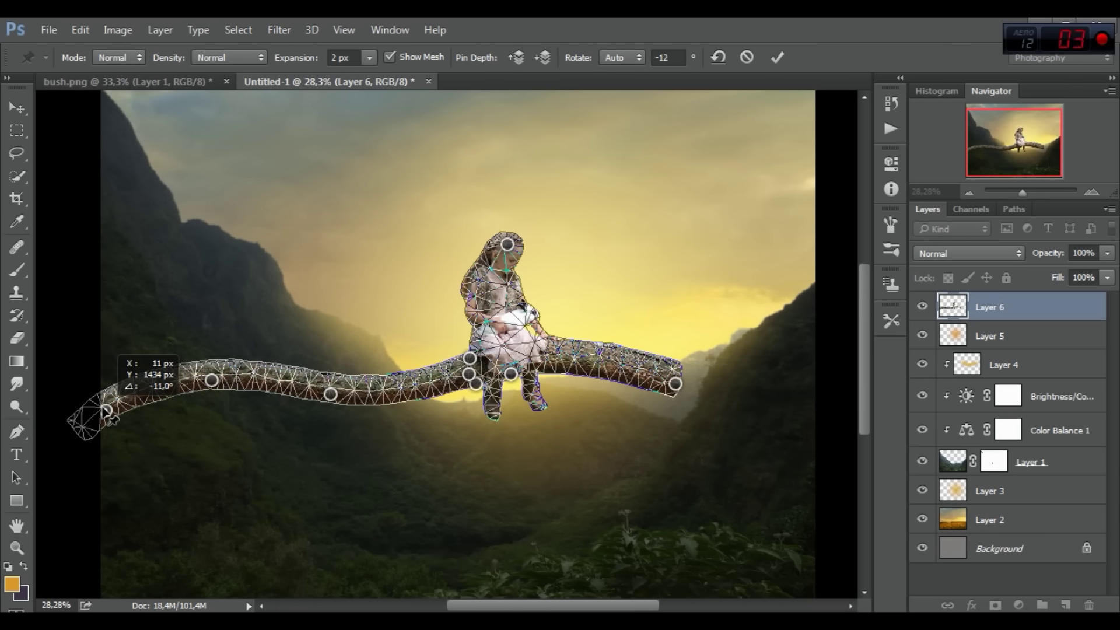
drag(106, 410, 106, 407)
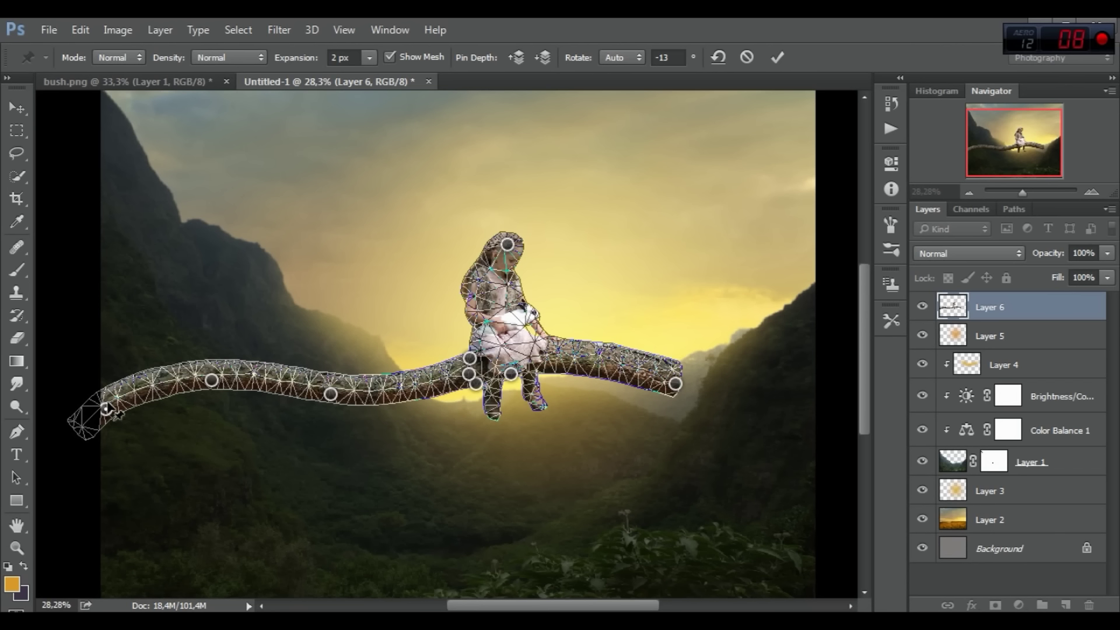
drag(106, 408, 111, 413)
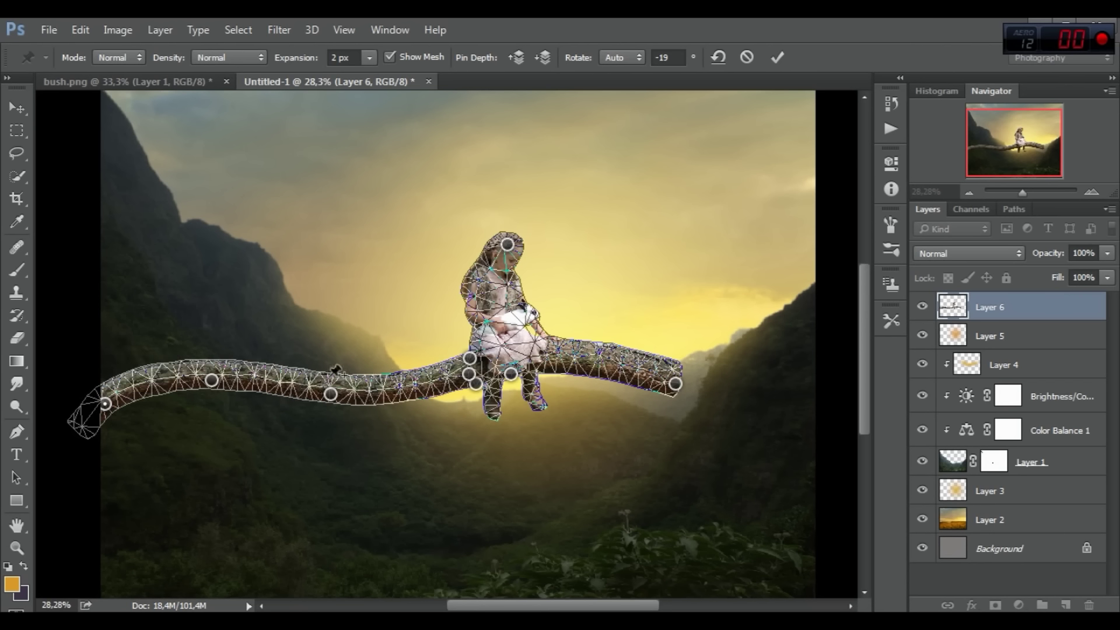
click(331, 395)
click(777, 53)
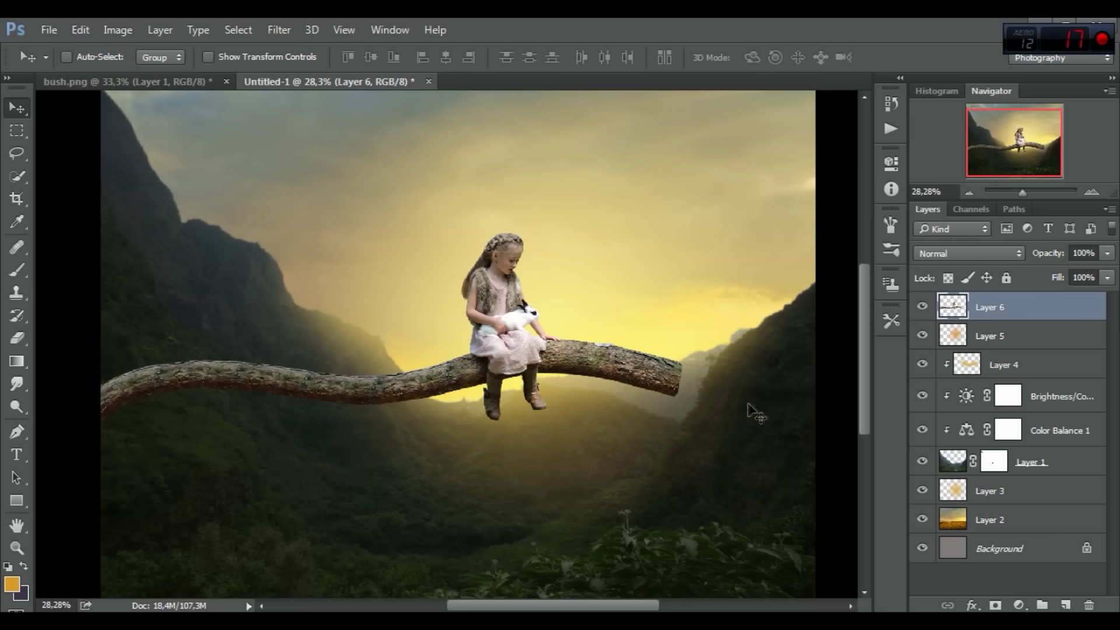
- Zoom in and clone bark texture over the white patch on the branch
scroll(683, 373, up, 3)
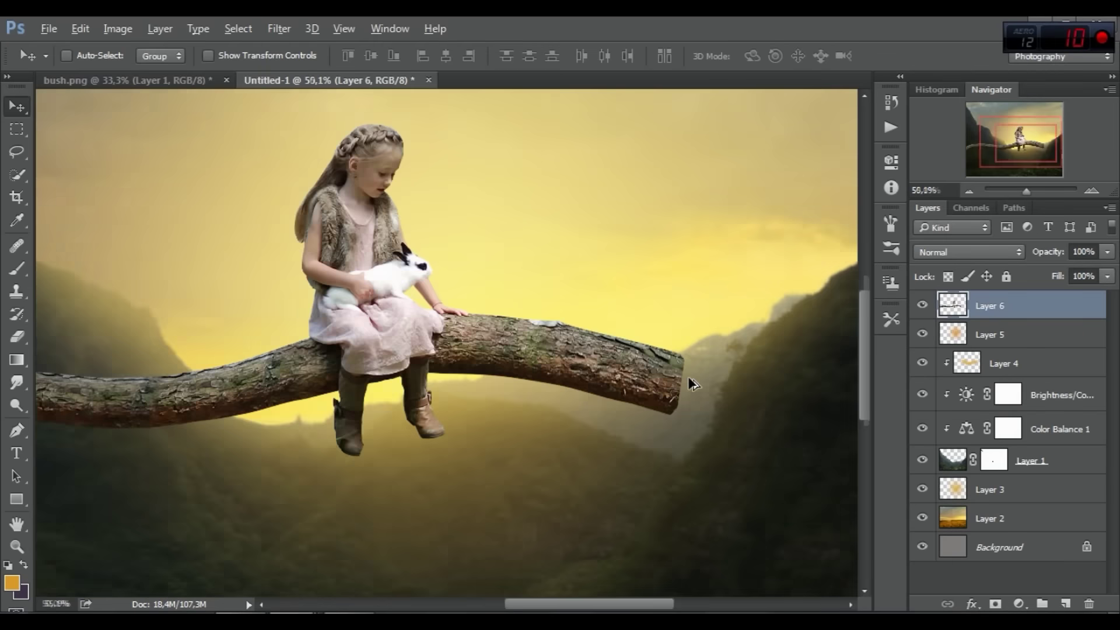
scroll(720, 423, up, 1)
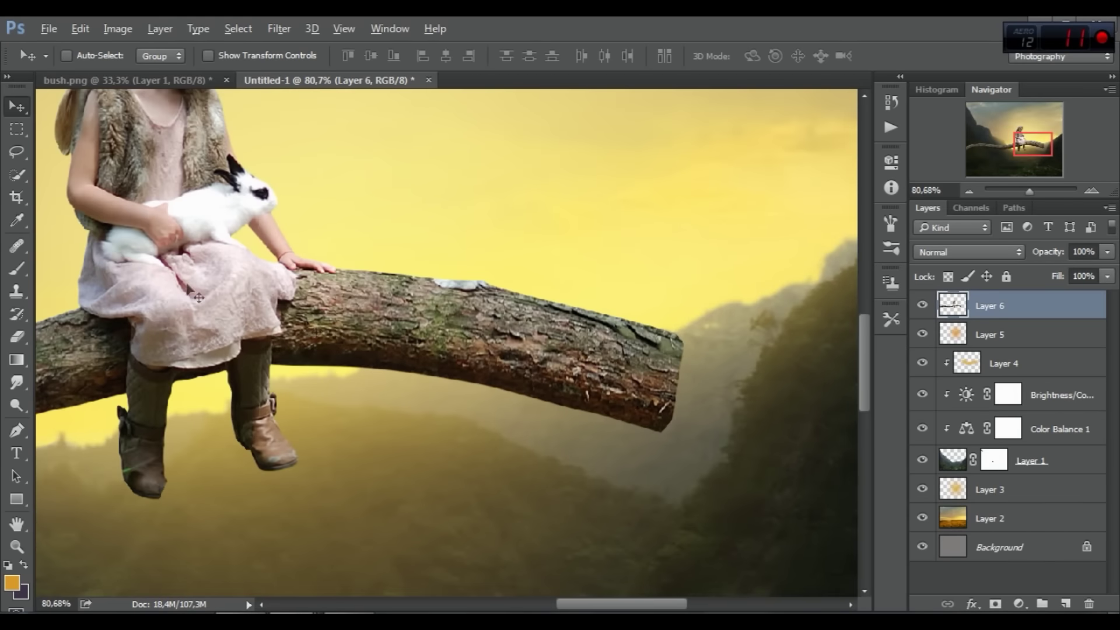
click(17, 291)
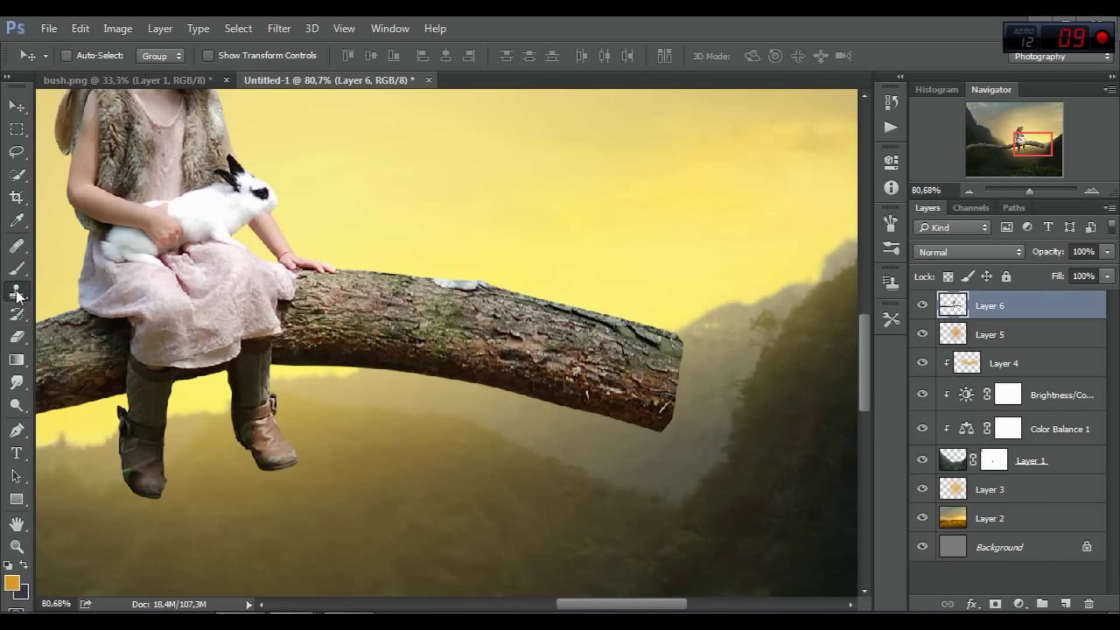
scroll(488, 287, up, 1)
scroll(447, 312, up, 2)
scroll(447, 312, up, 2)
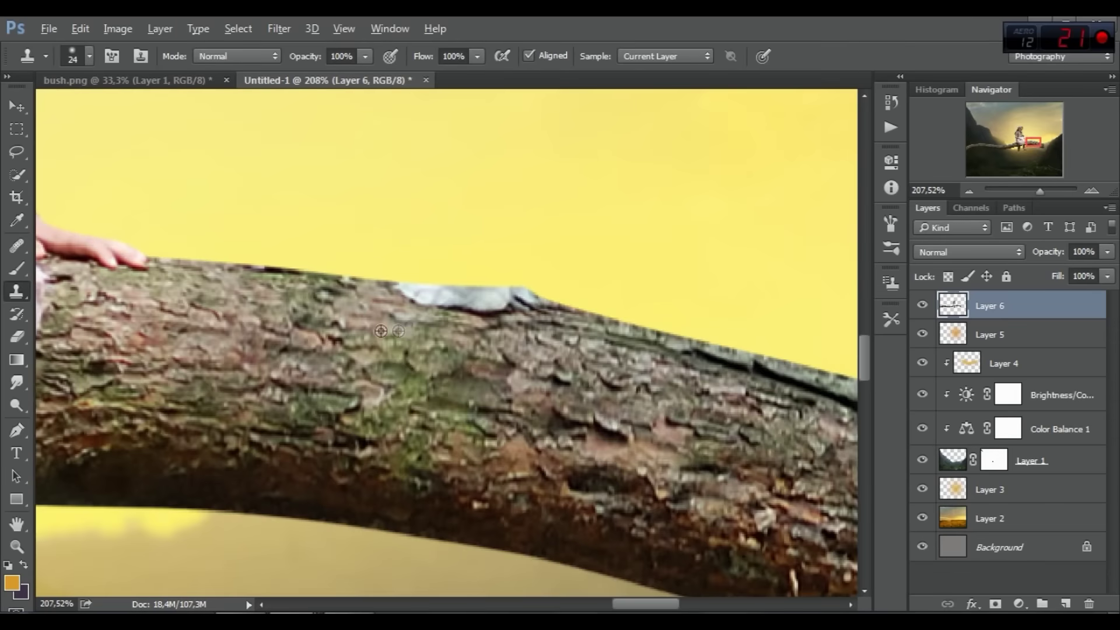
drag(408, 315, 396, 315)
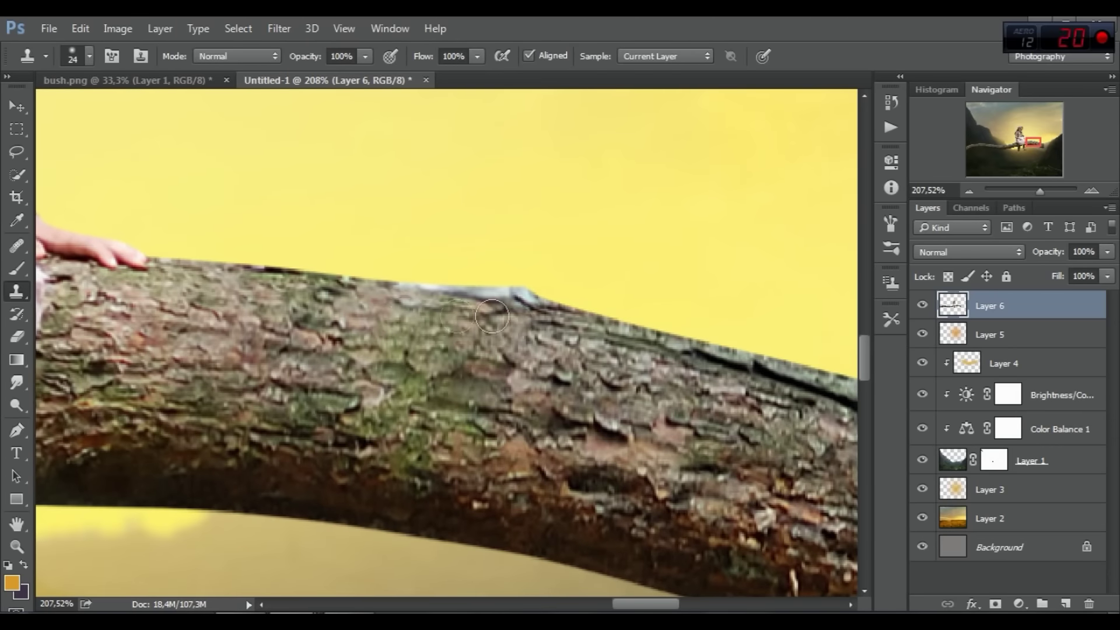
scroll(412, 299, down, 3)
scroll(412, 299, down, 4)
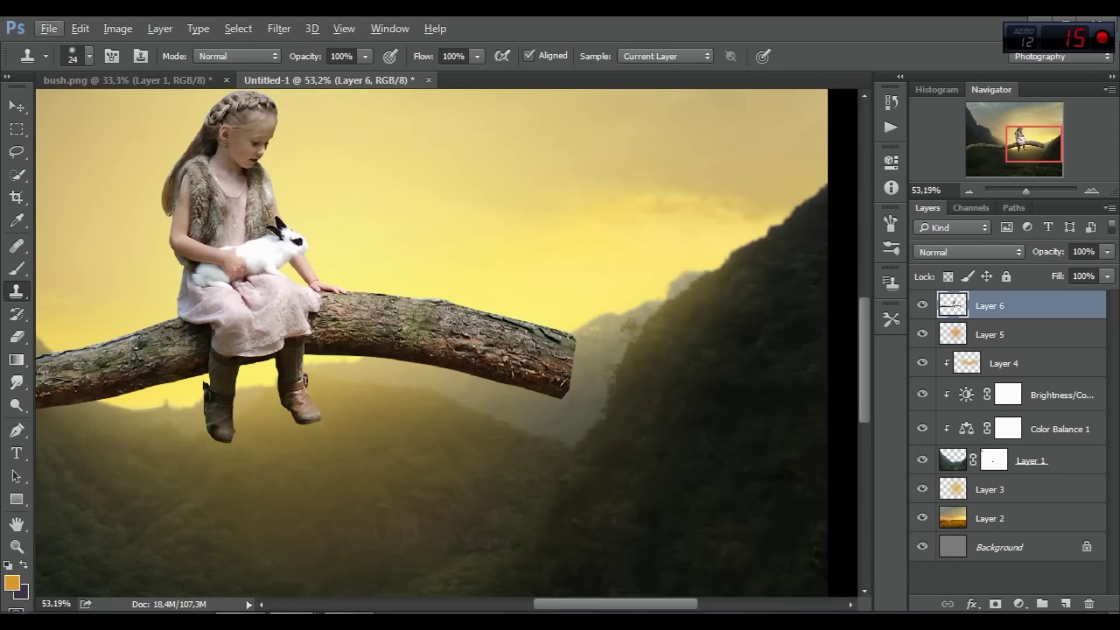
scroll(408, 303, up, 2)
scroll(408, 303, up, 3)
- Set the Eraser to a small 15 px soft brush
click(13, 336)
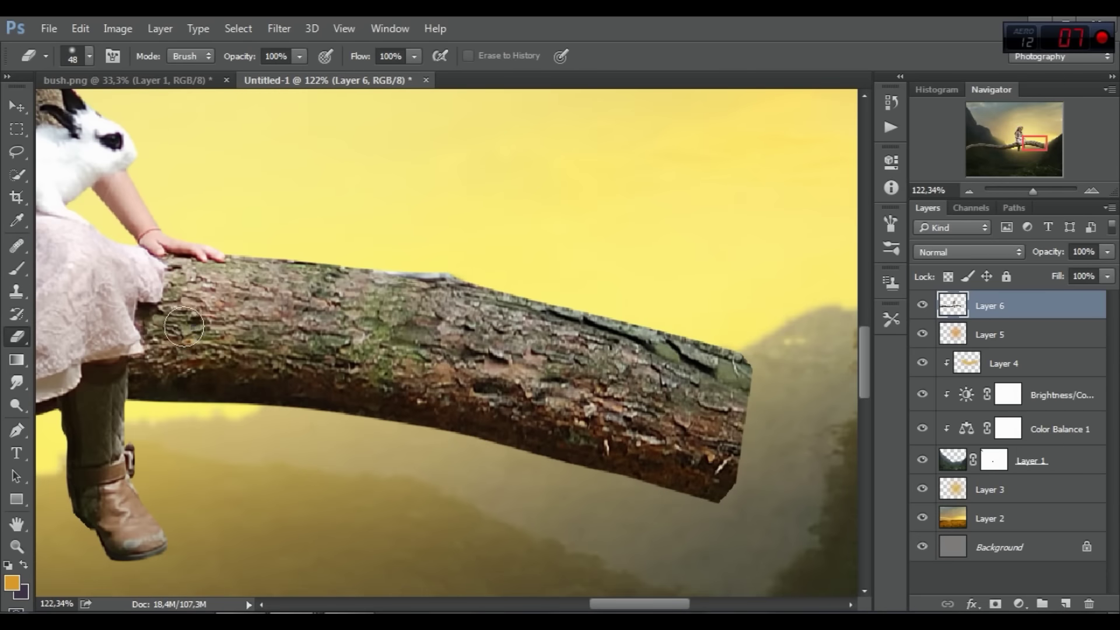
right_click(193, 330)
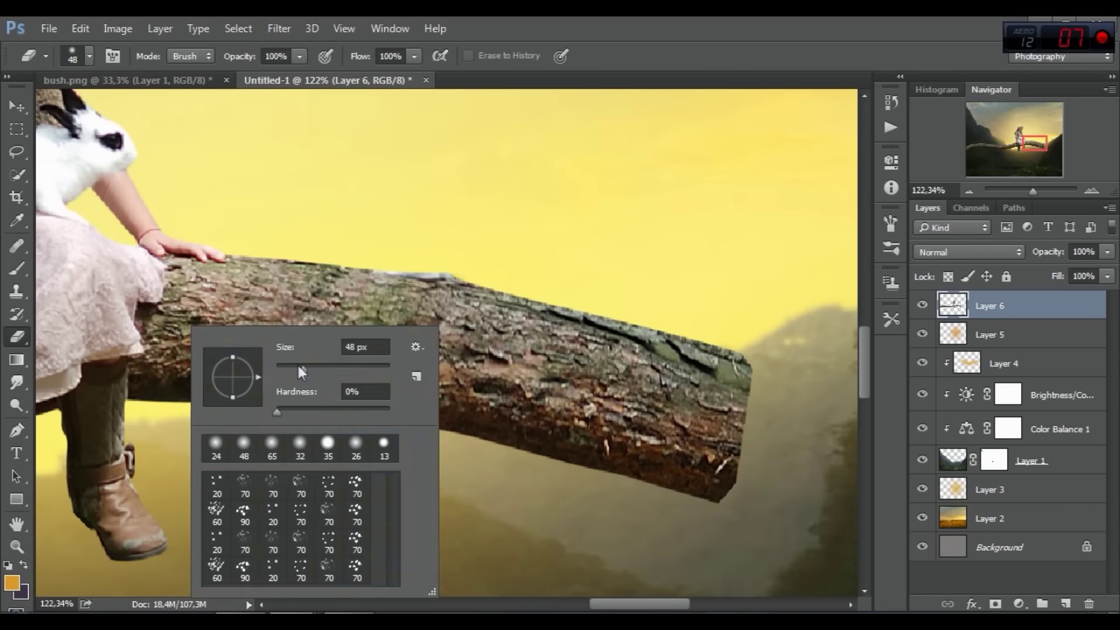
click(400, 264)
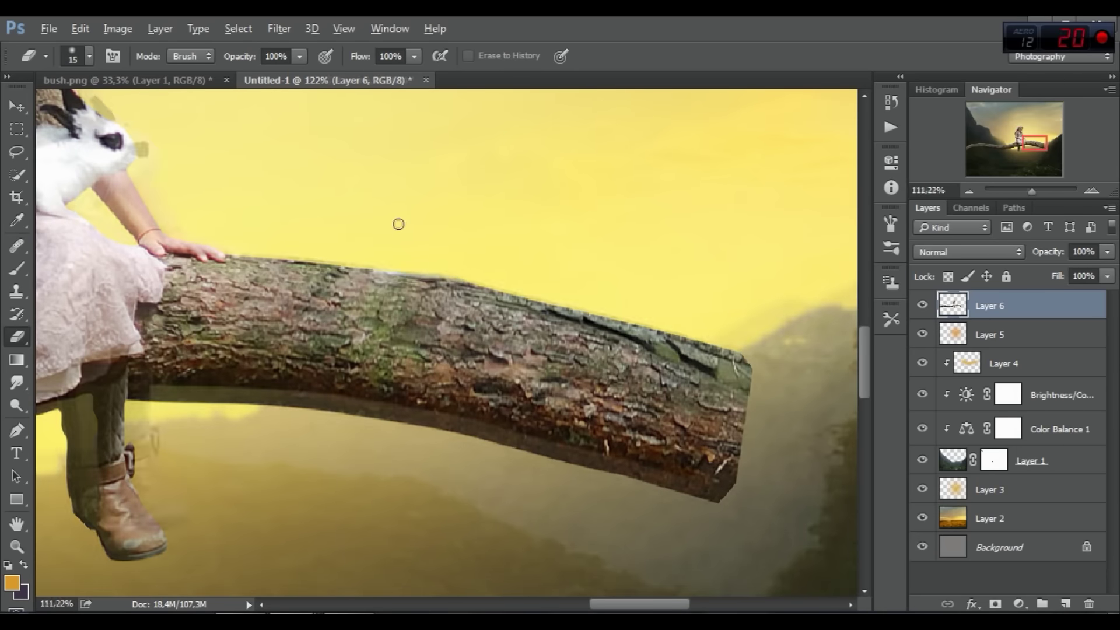
scroll(399, 223, down, 3)
click(17, 129)
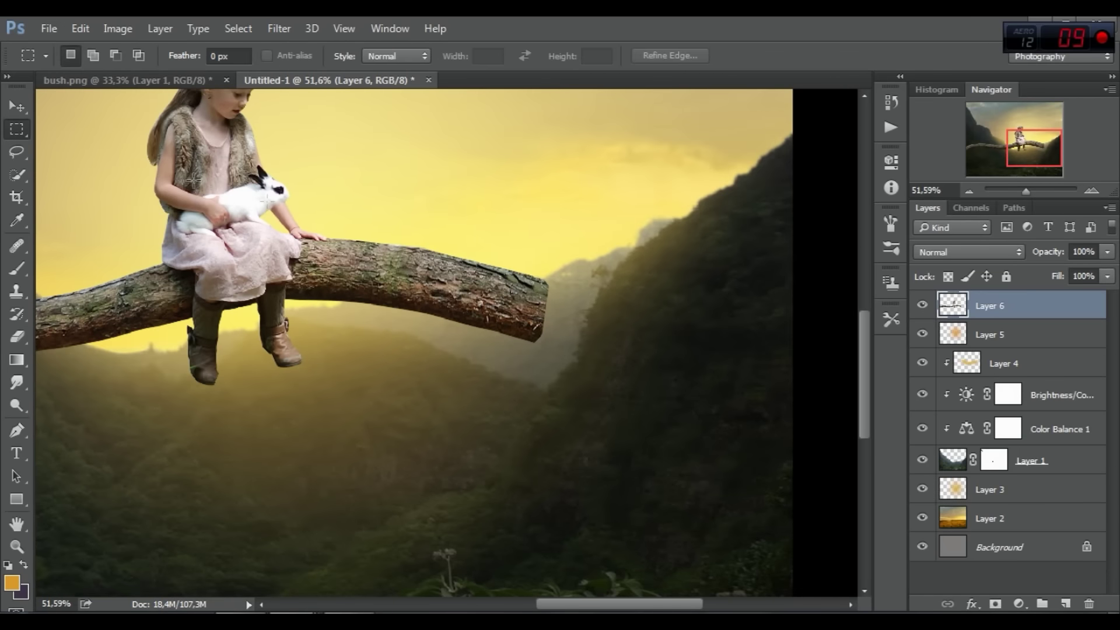
- Copy the branch's right end onto a new layer and move it right to lengthen the branch
drag(341, 215, 579, 382)
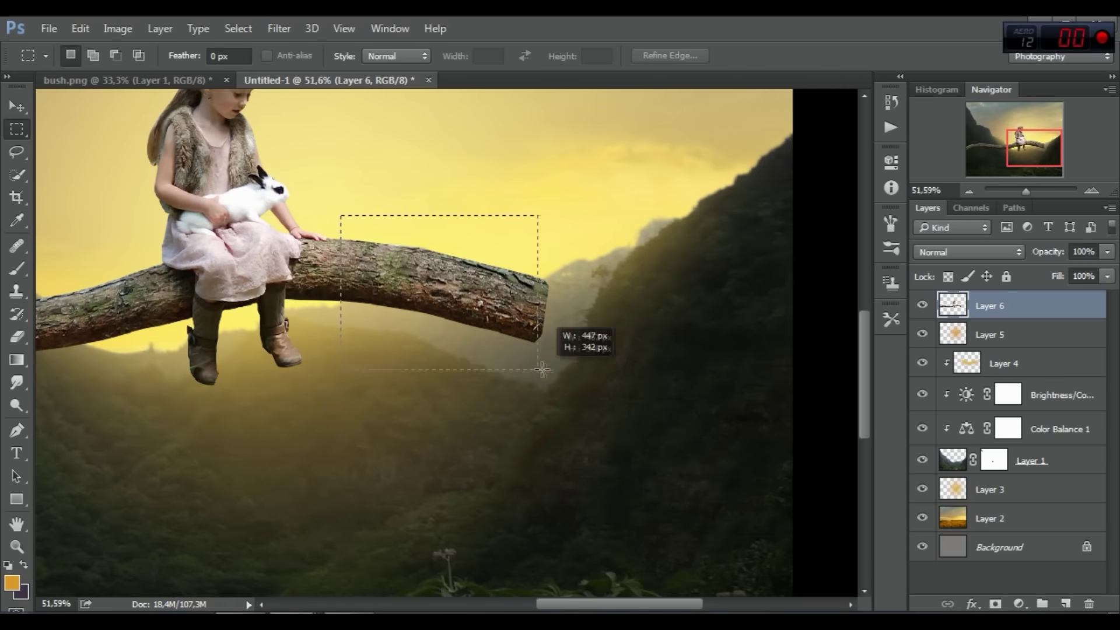
right_click(471, 268)
click(559, 379)
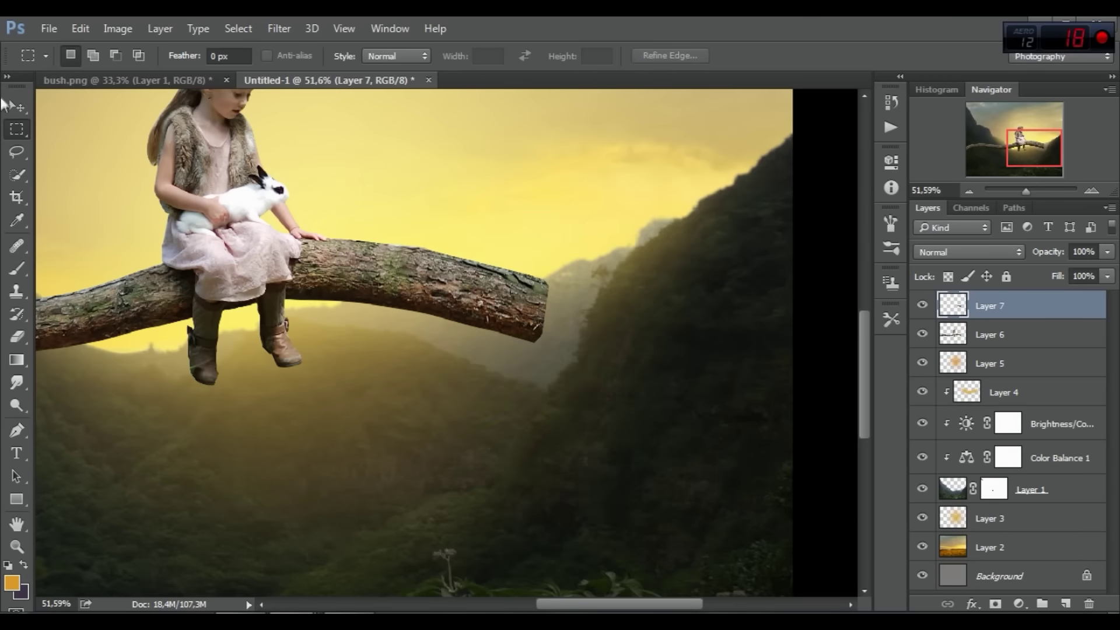
key(v)
drag(466, 310, 644, 335)
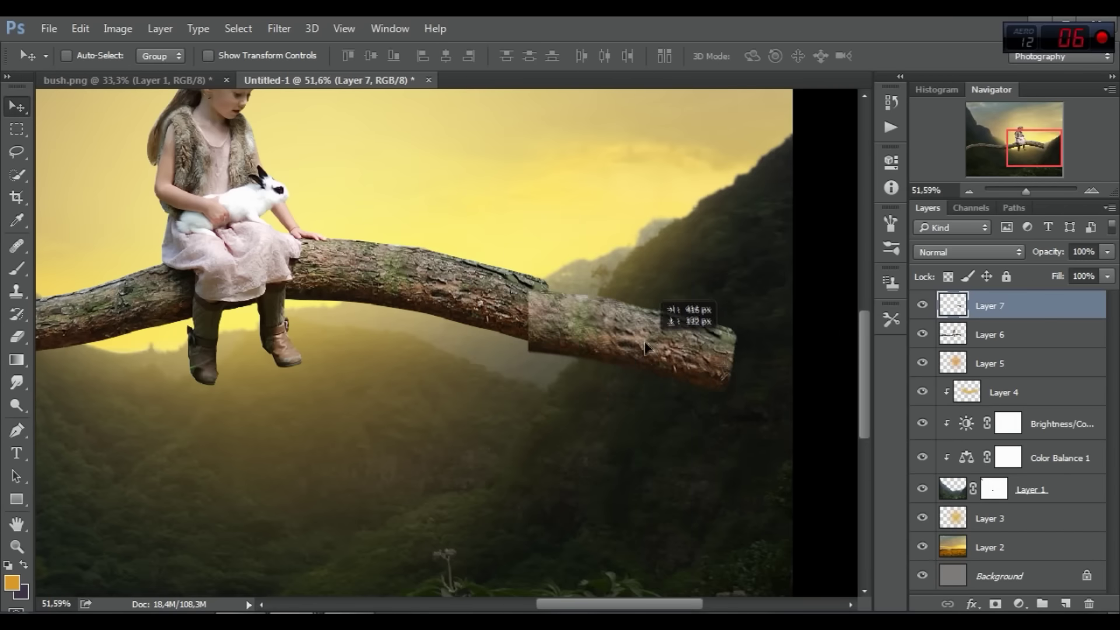
- Rotate and thicken the bark piece with Free Transform so it follows the branch's curve
scroll(607, 292, up, 3)
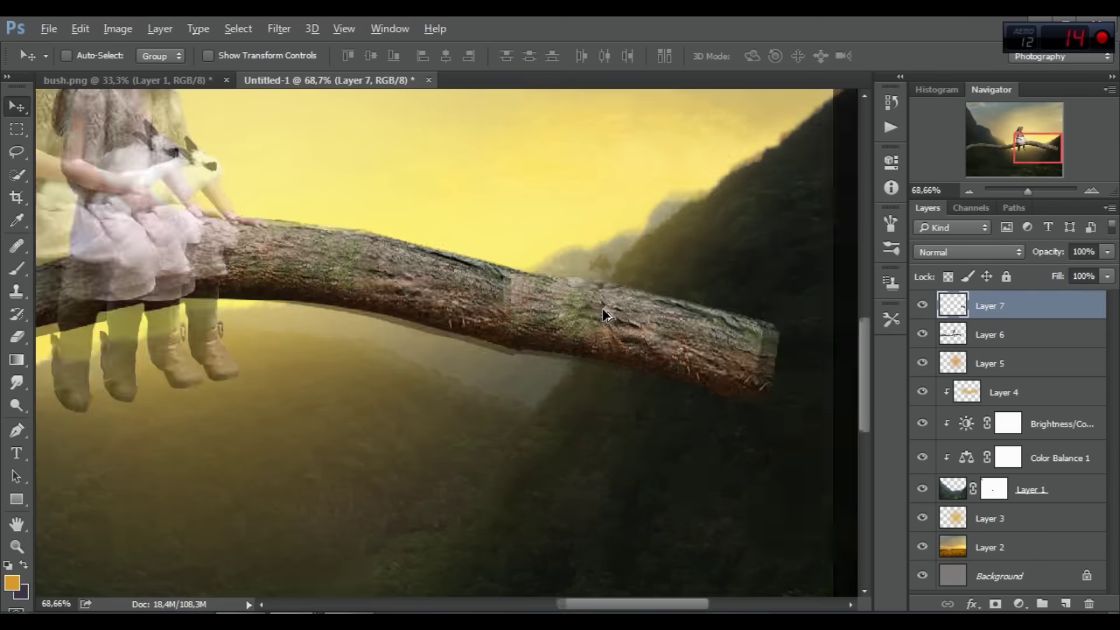
click(78, 29)
click(149, 364)
drag(825, 313, 822, 349)
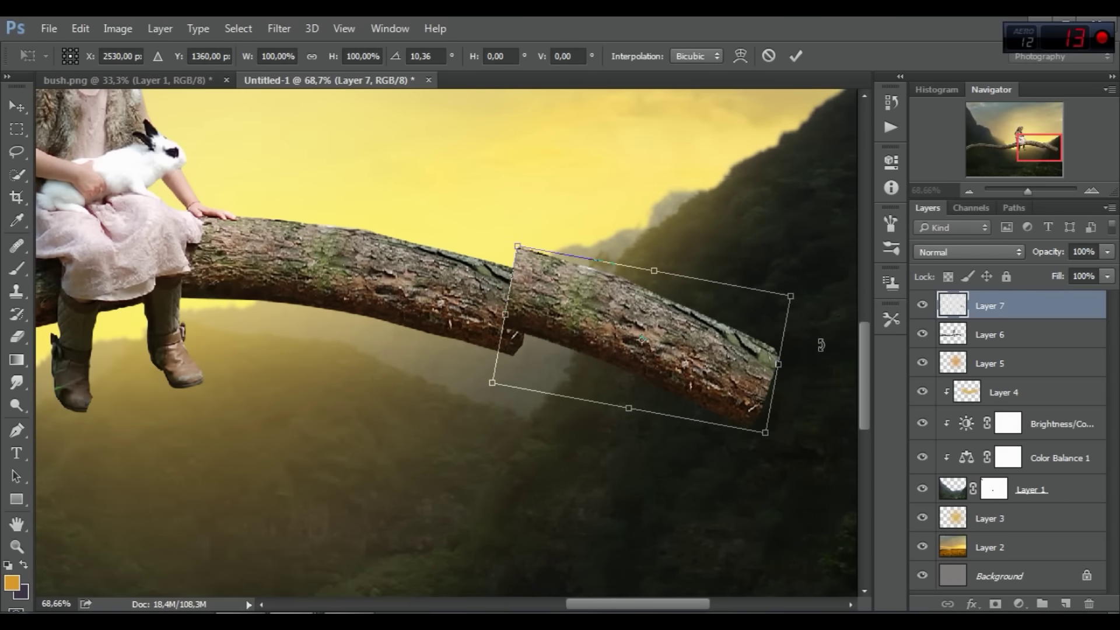
drag(722, 339, 715, 355)
scroll(636, 347, up, 5)
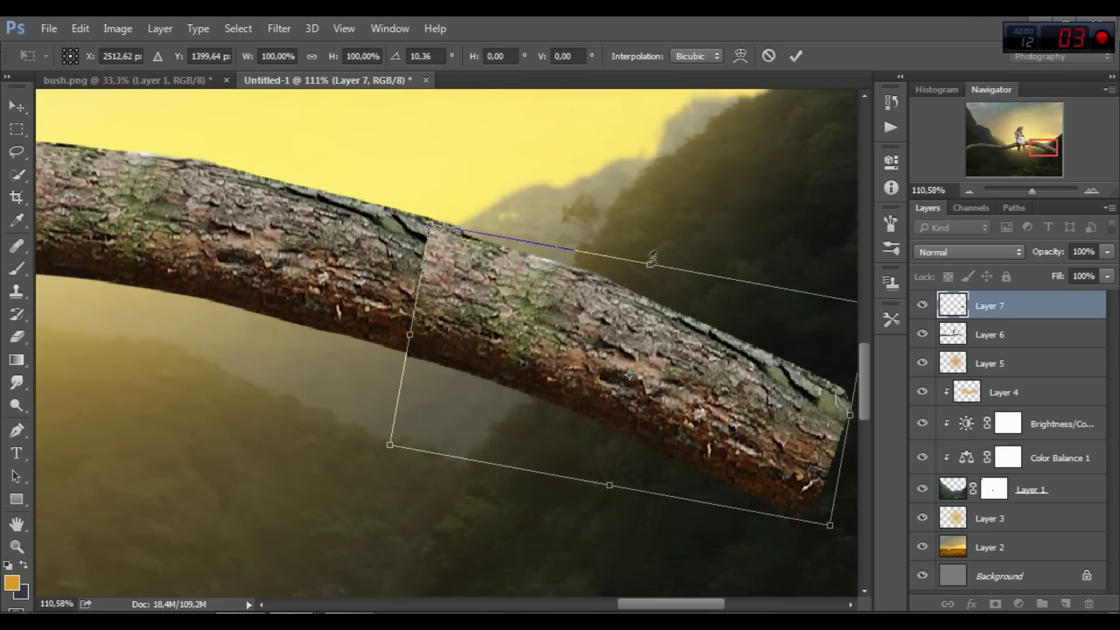
drag(651, 257, 655, 255)
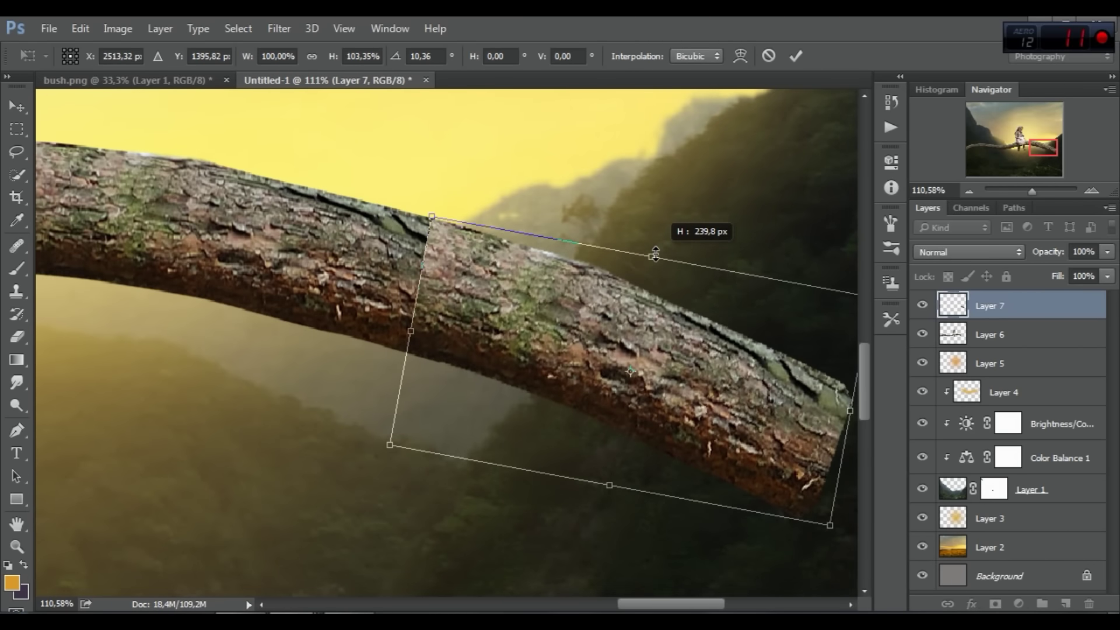
drag(607, 485, 609, 485)
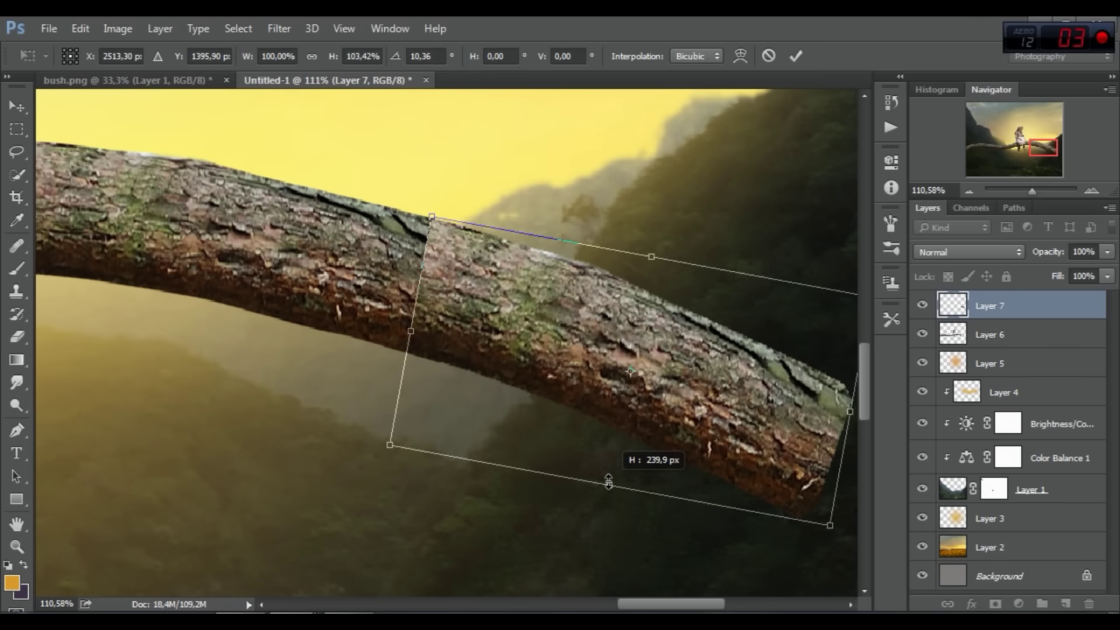
click(795, 57)
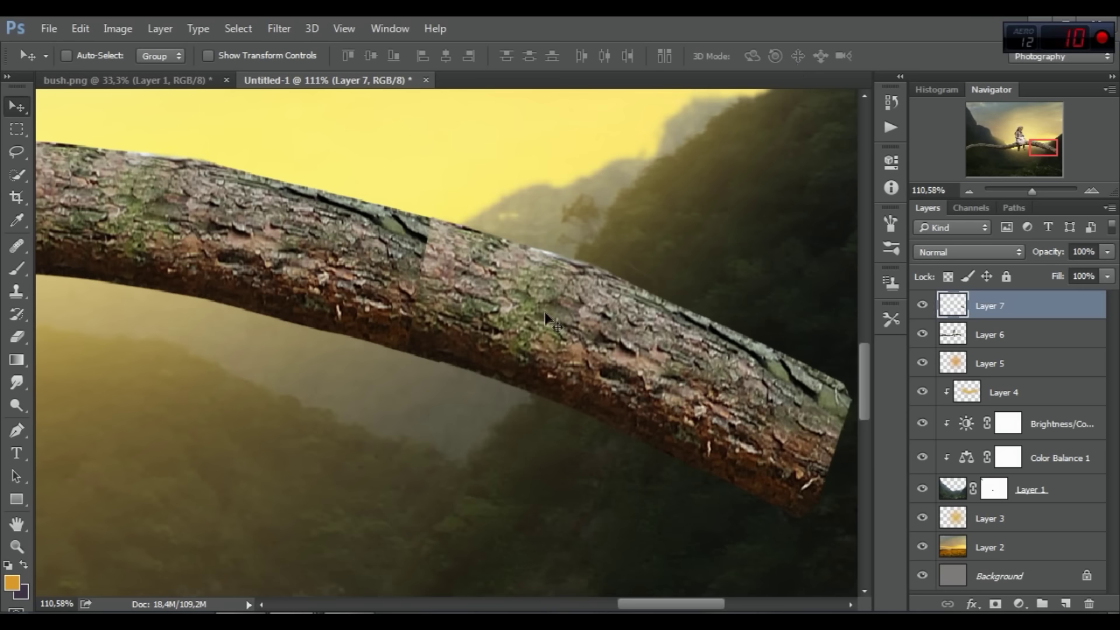
key(Left)
key(Left)
key(Left)
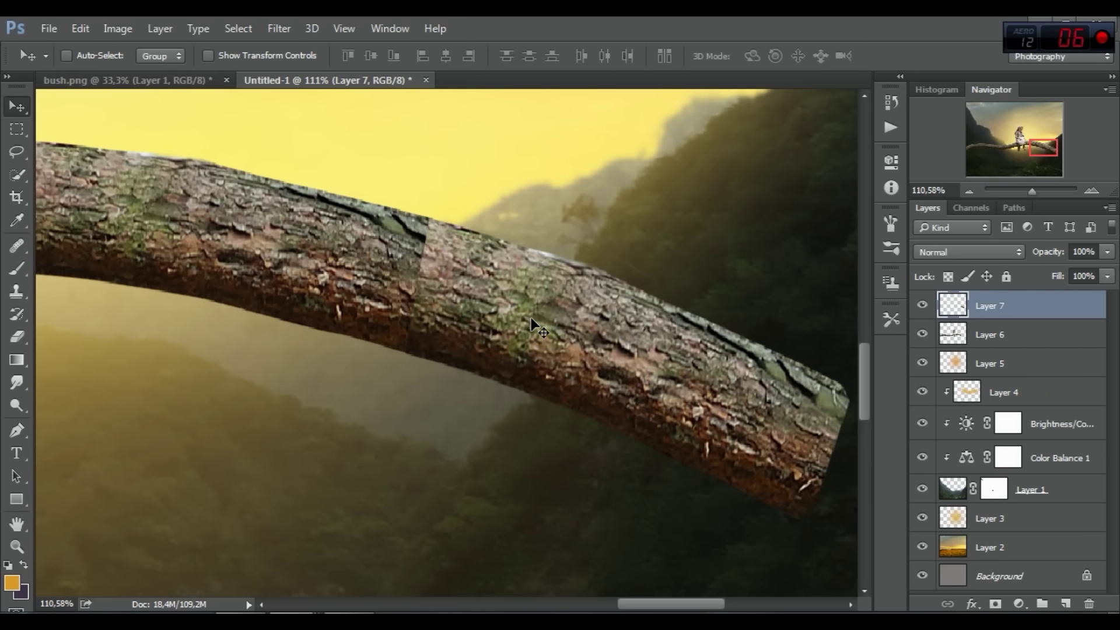
- Set the Eraser brush size to 85 pixels for softening the seam
scroll(781, 314, down, 3)
key(e)
right_click(500, 235)
drag(620, 283, 638, 280)
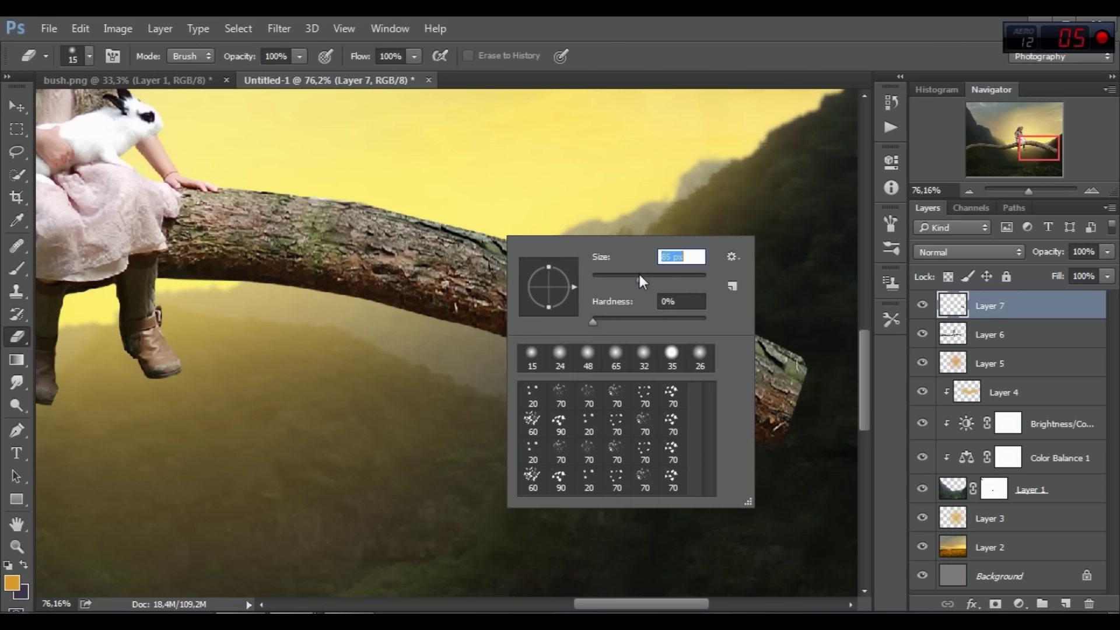
key(Return)
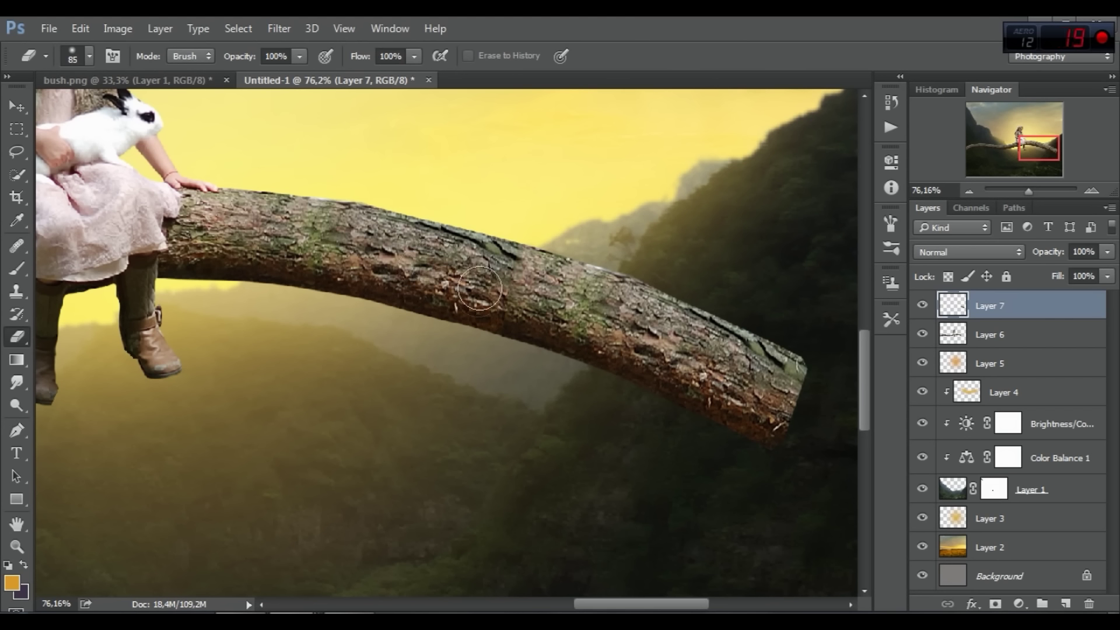
- Duplicate Layer 7 to make a copy of the bark piece
alt+scroll(708, 220, down, 1)
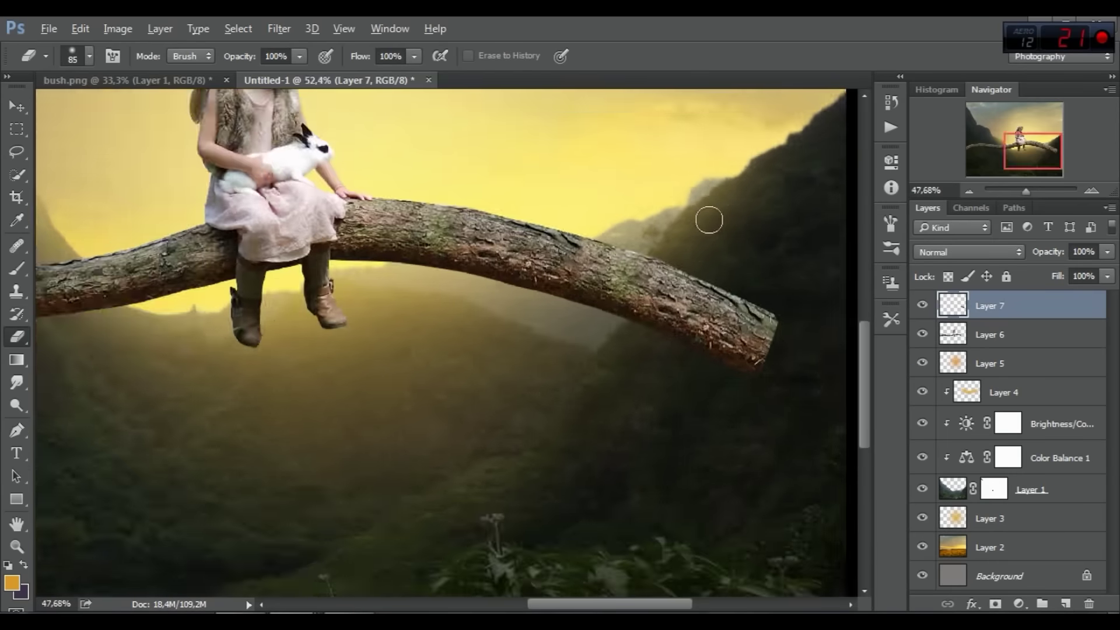
alt+scroll(694, 231, down, 1)
drag(1031, 314, 1065, 604)
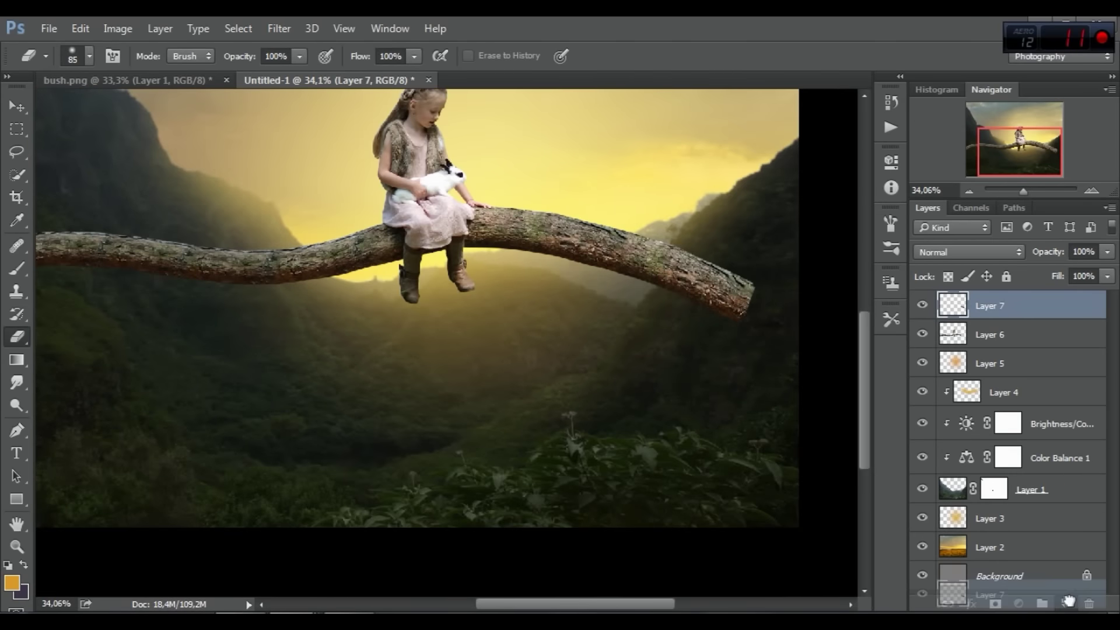
- Move the bark copy toward the branch tip
key(v)
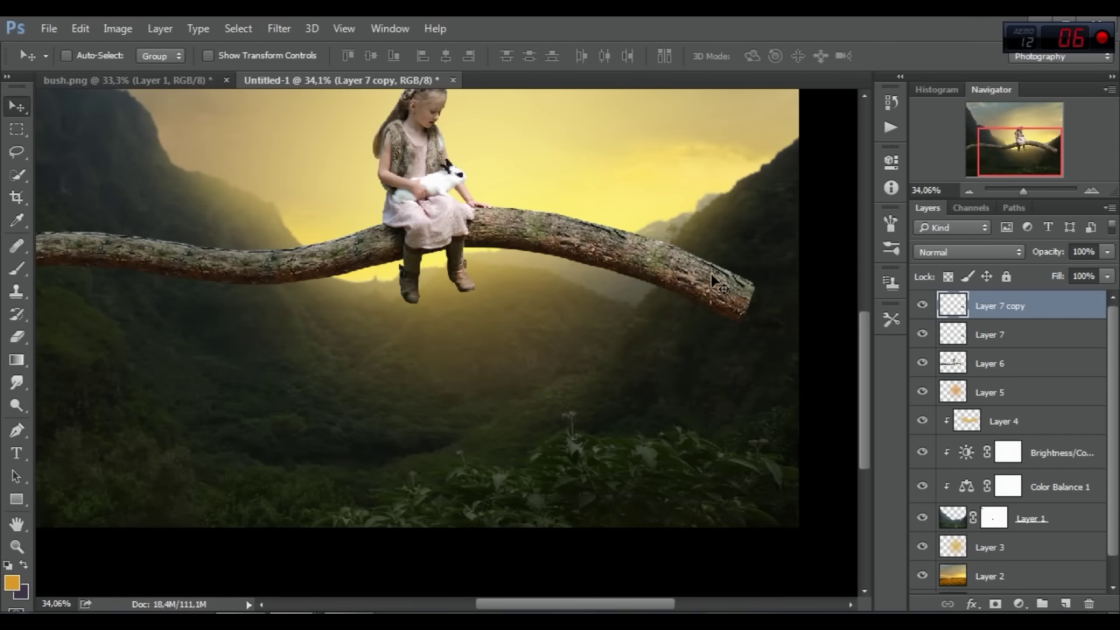
drag(720, 284, 810, 328)
scroll(782, 312, up, 3)
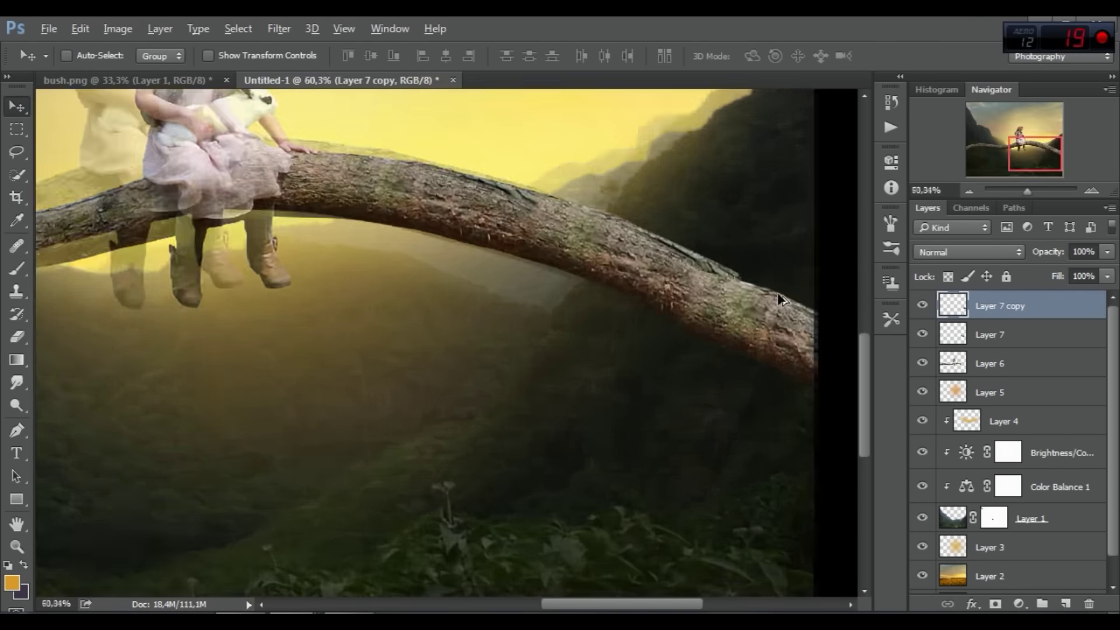
scroll(777, 292, up, 2)
- Rotate the bark copy about 11° and position it at the branch tip
click(80, 29)
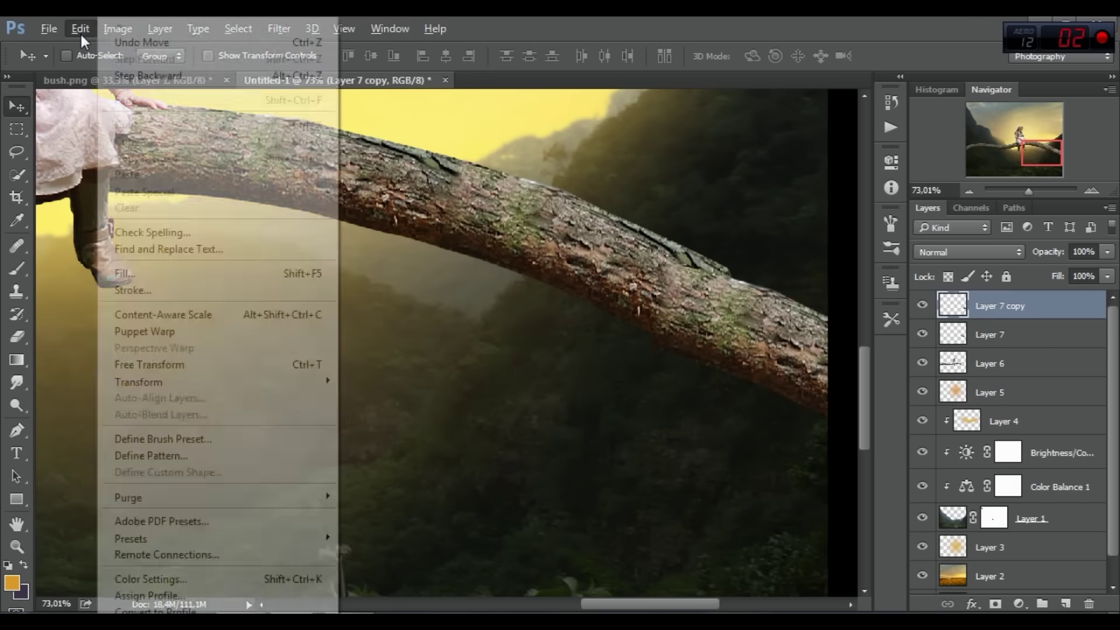
click(147, 364)
drag(600, 353, 600, 318)
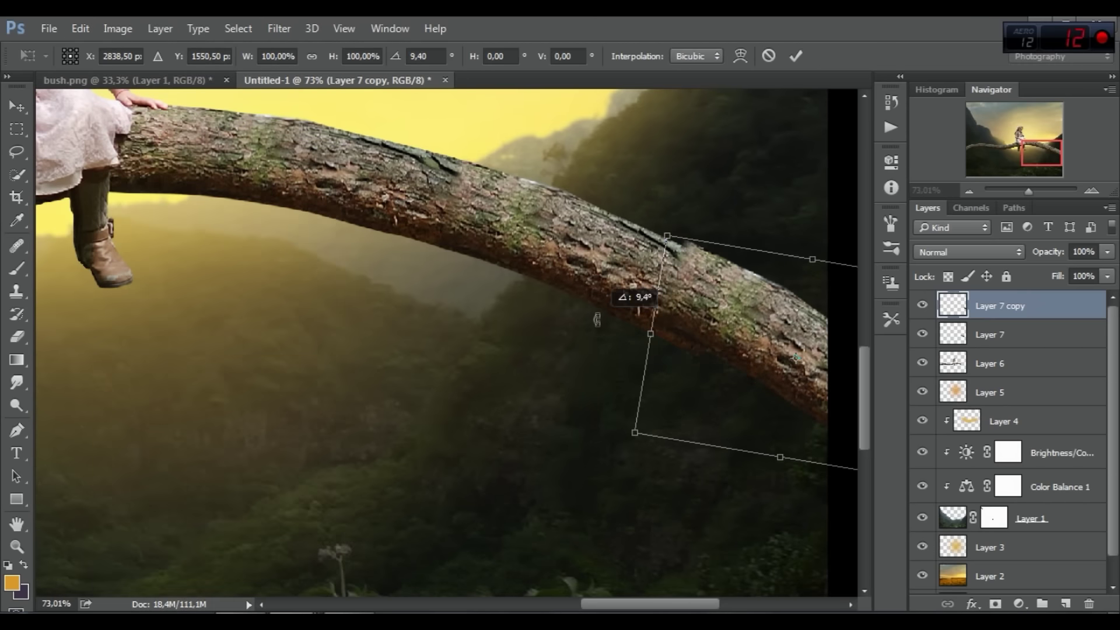
drag(782, 306, 779, 306)
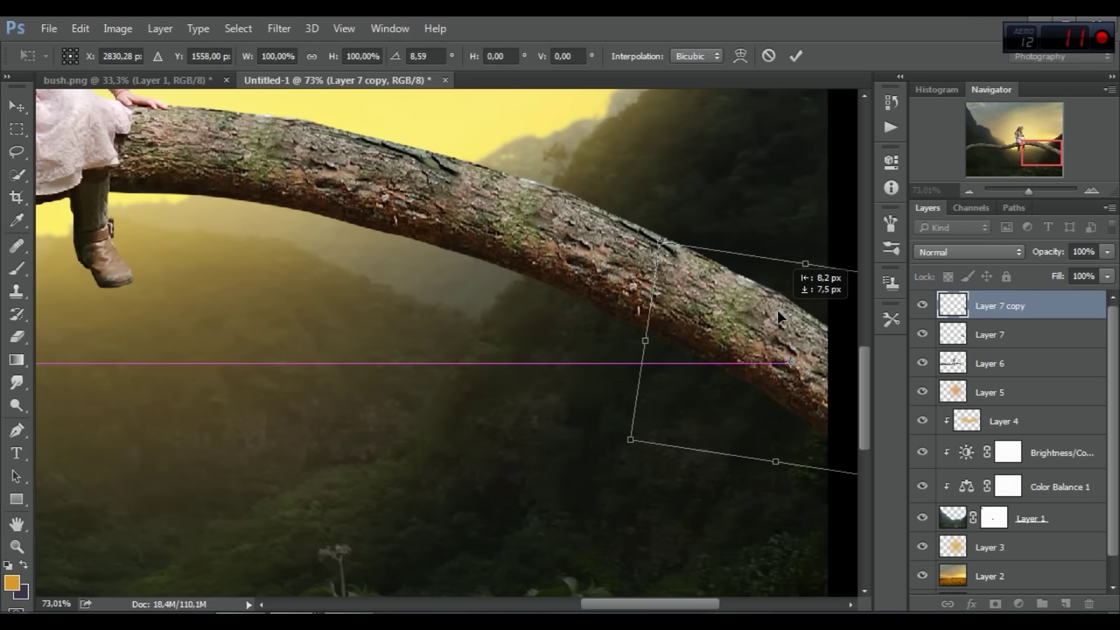
drag(779, 307, 799, 321)
scroll(768, 292, up, 3)
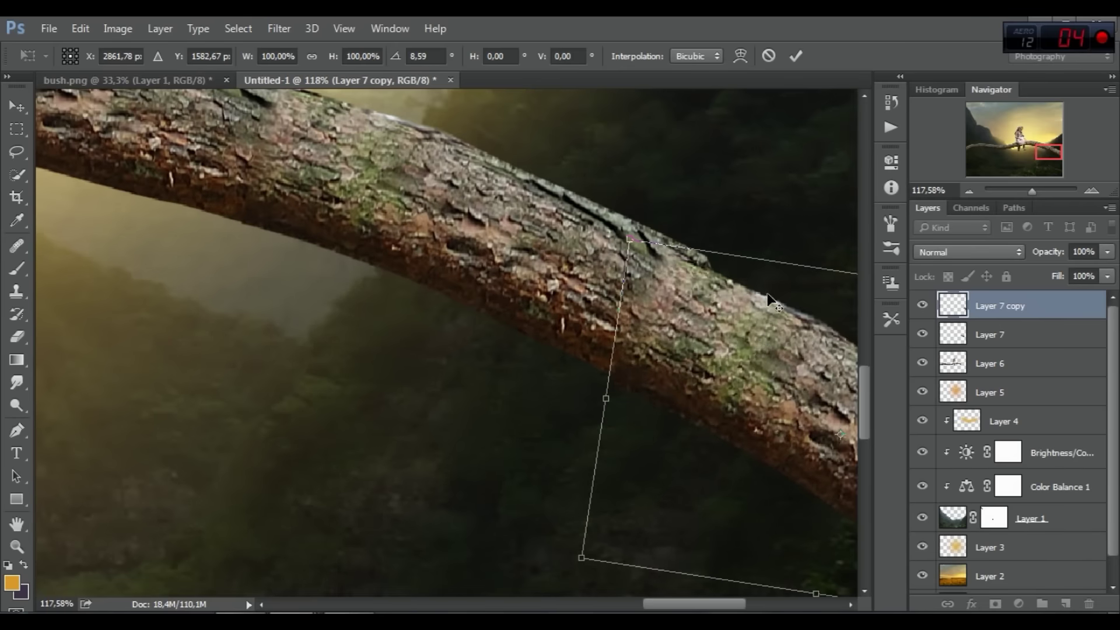
key(Up)
key(Up)
key(Up)
key(Up)
key(Up)
key(Up)
key(Up)
key(Up)
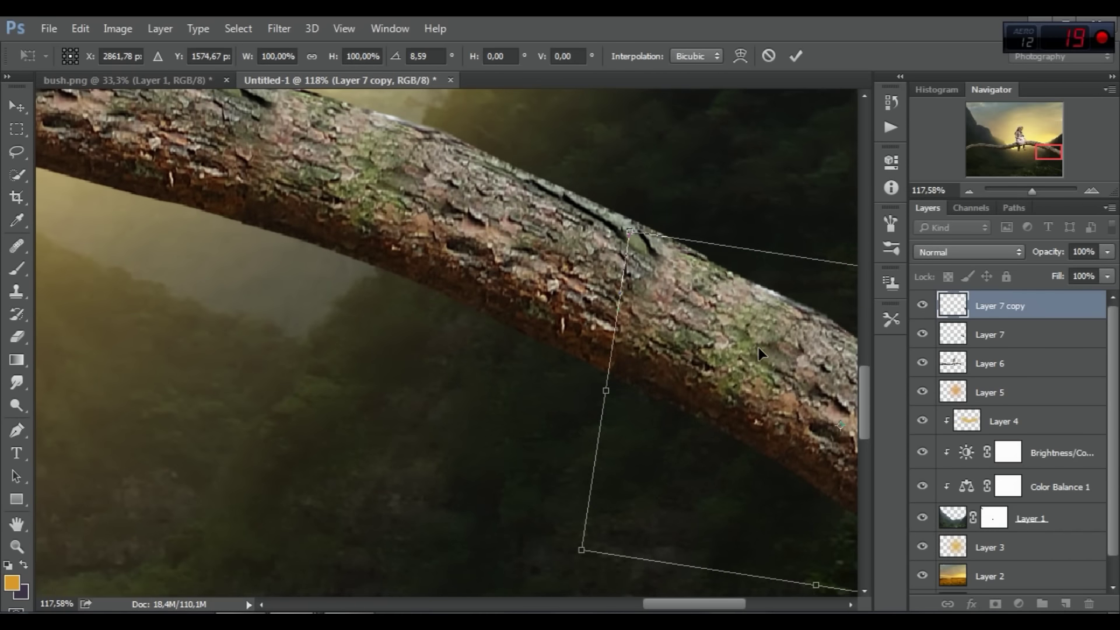
drag(519, 442, 520, 423)
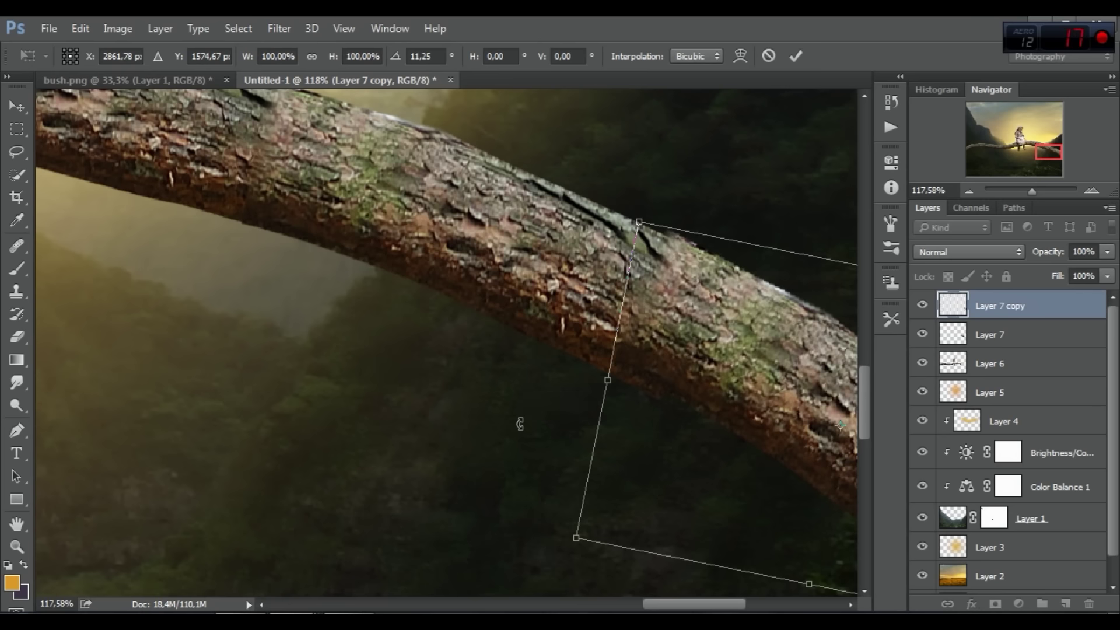
key(Down)
key(Down)
key(Down)
key(Down)
key(Down)
key(Down)
key(Down)
key(Down)
key(Down)
key(Down)
key(Down)
key(Down)
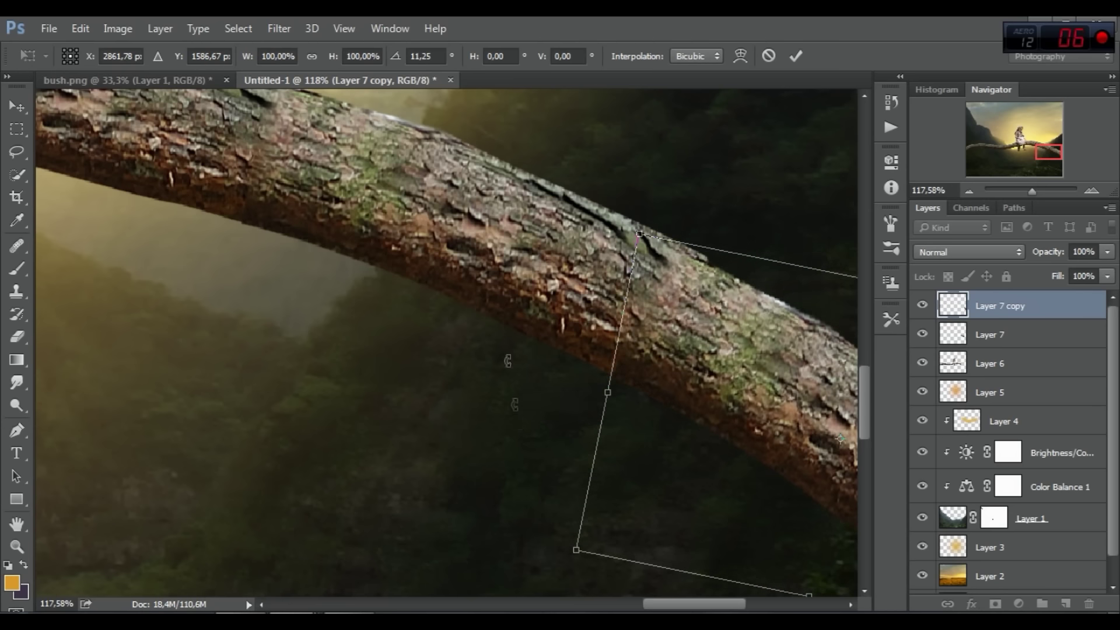
- Stretch the bark copy's height slightly and commit the transformation
alt+scroll(706, 258, down, 2)
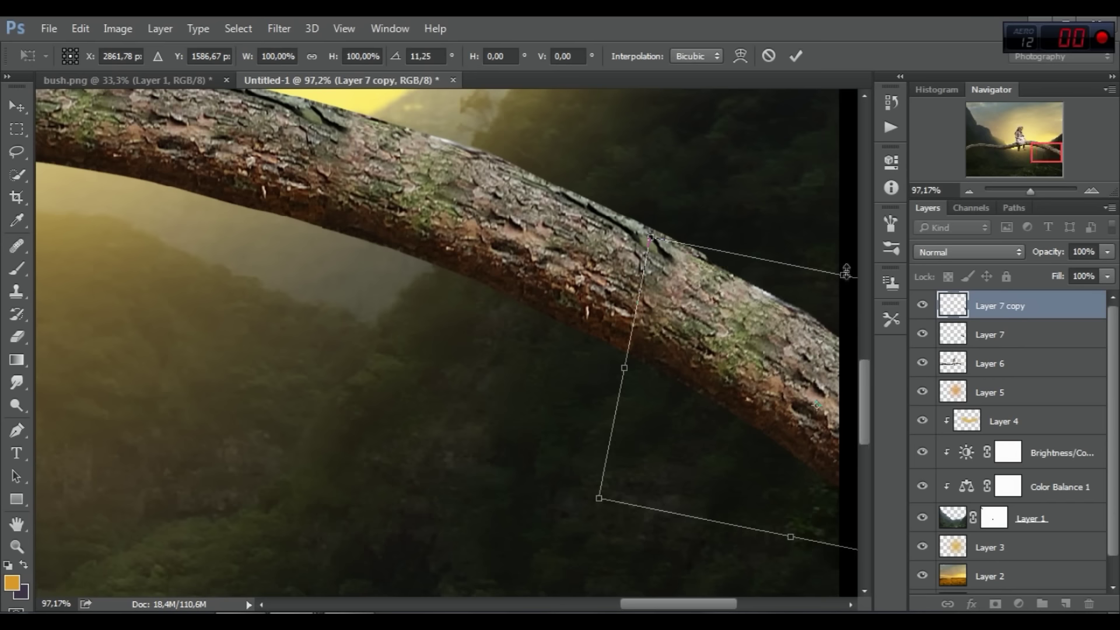
drag(846, 272, 845, 268)
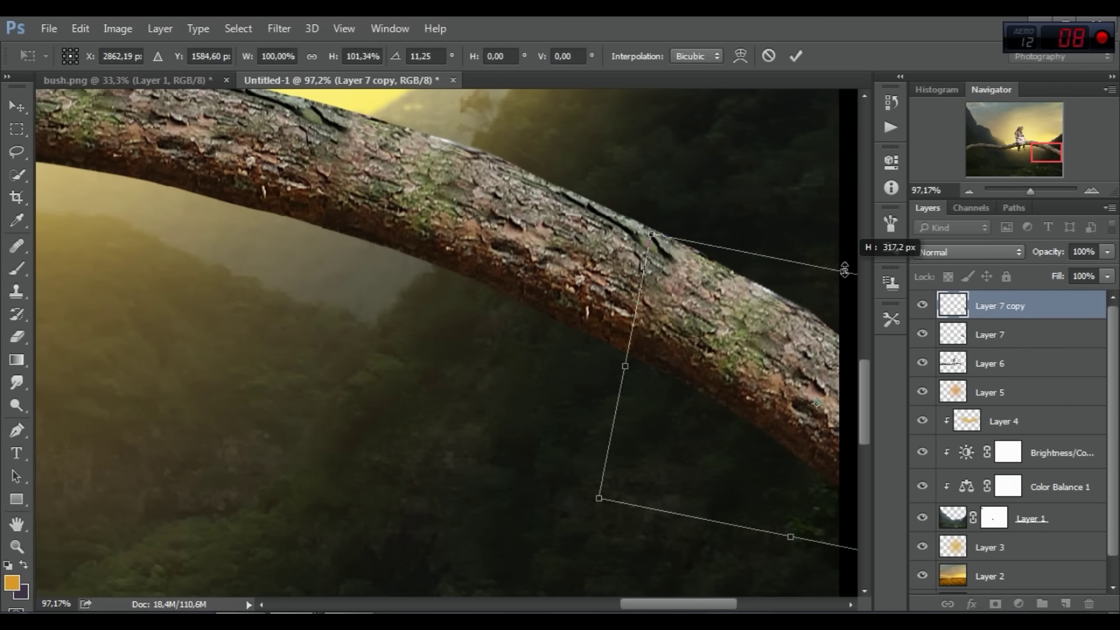
click(795, 55)
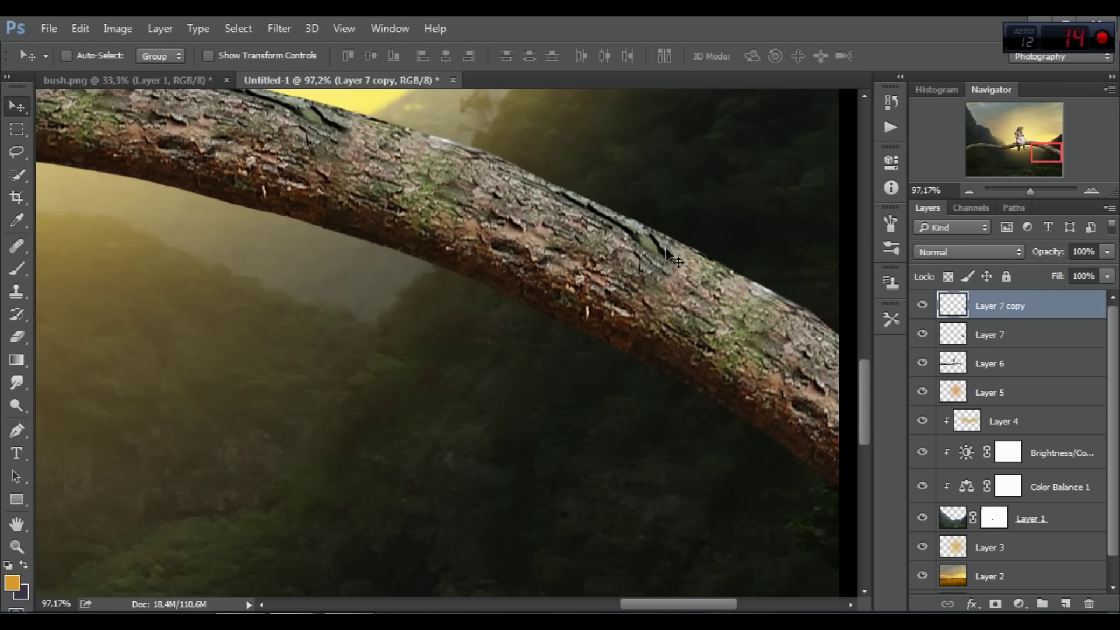
alt+scroll(740, 255, up, 1)
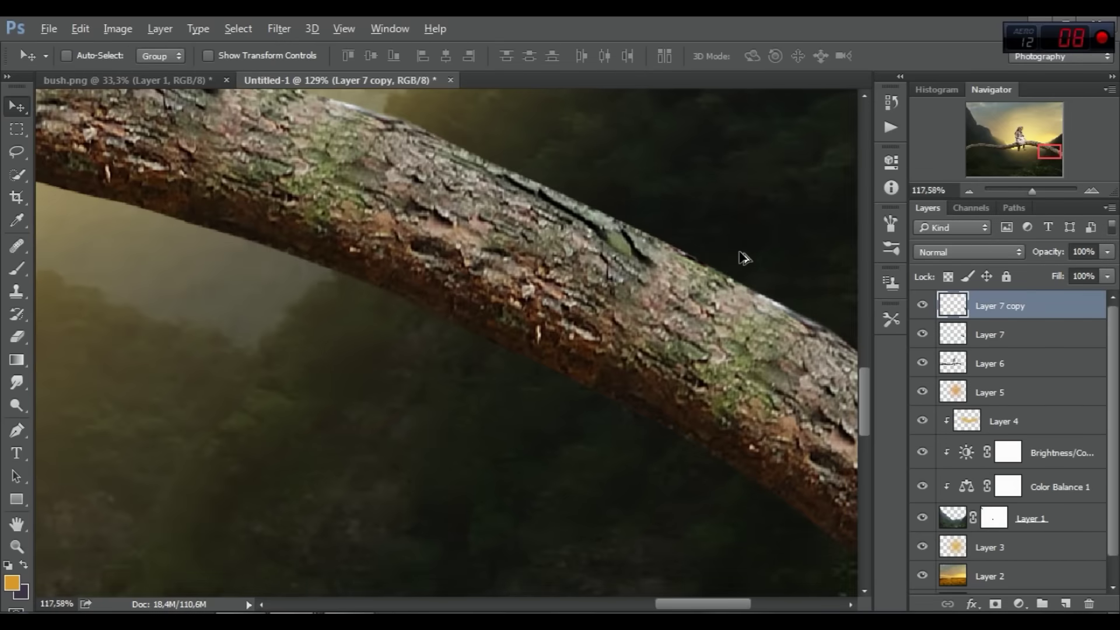
alt+scroll(744, 259, down, 3)
right_click(1027, 306)
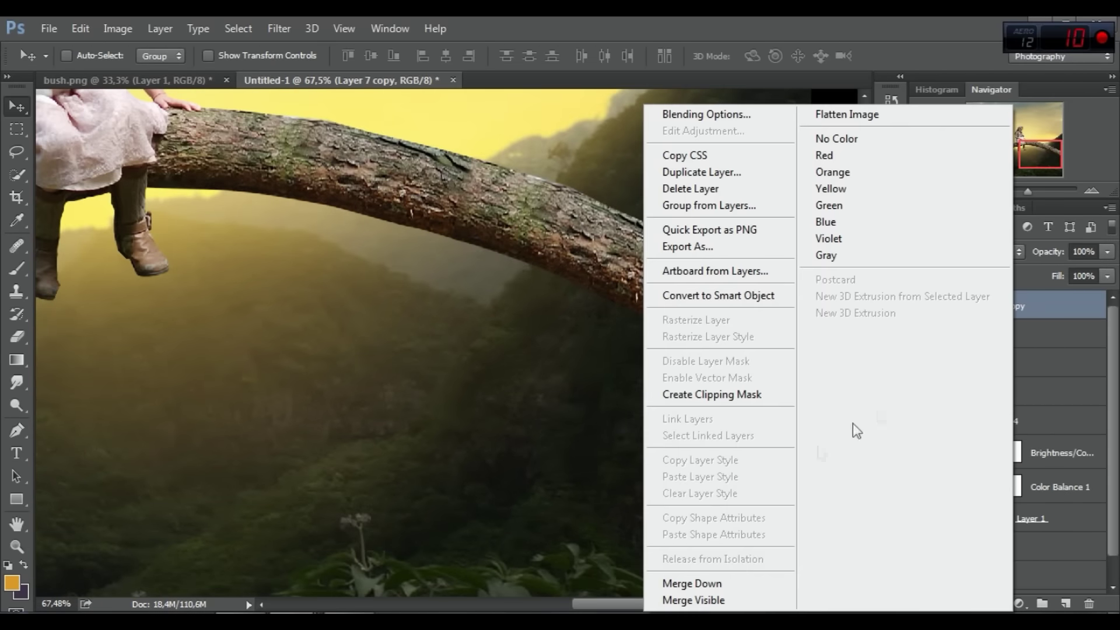
- Merge Layer 7 copy into Layer 7, set Brightness to -21, and compare with it hidden
click(732, 583)
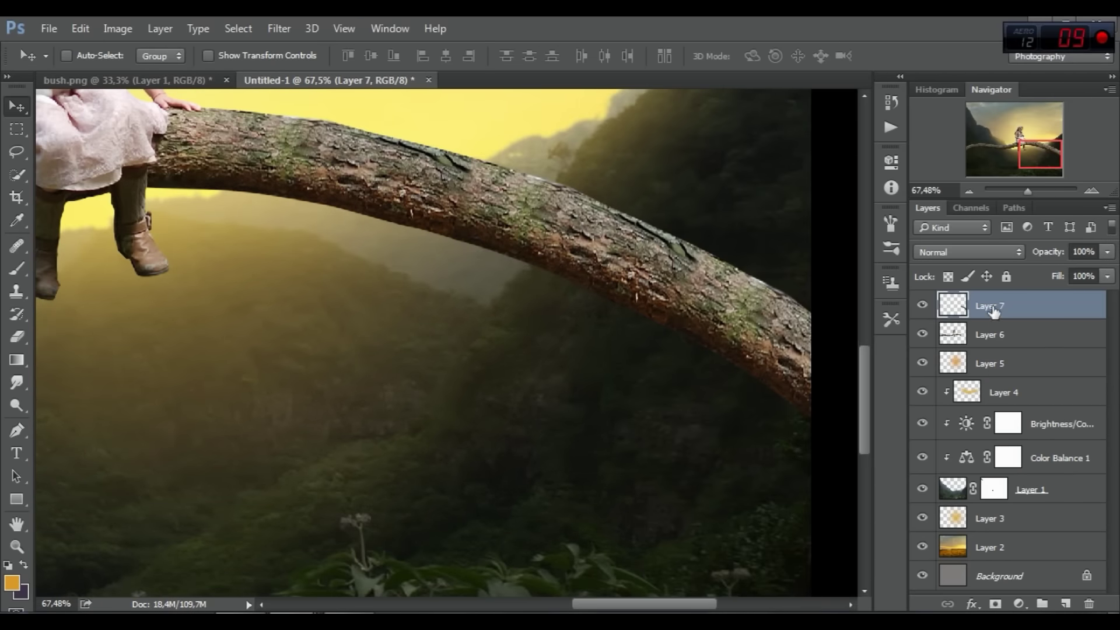
click(117, 28)
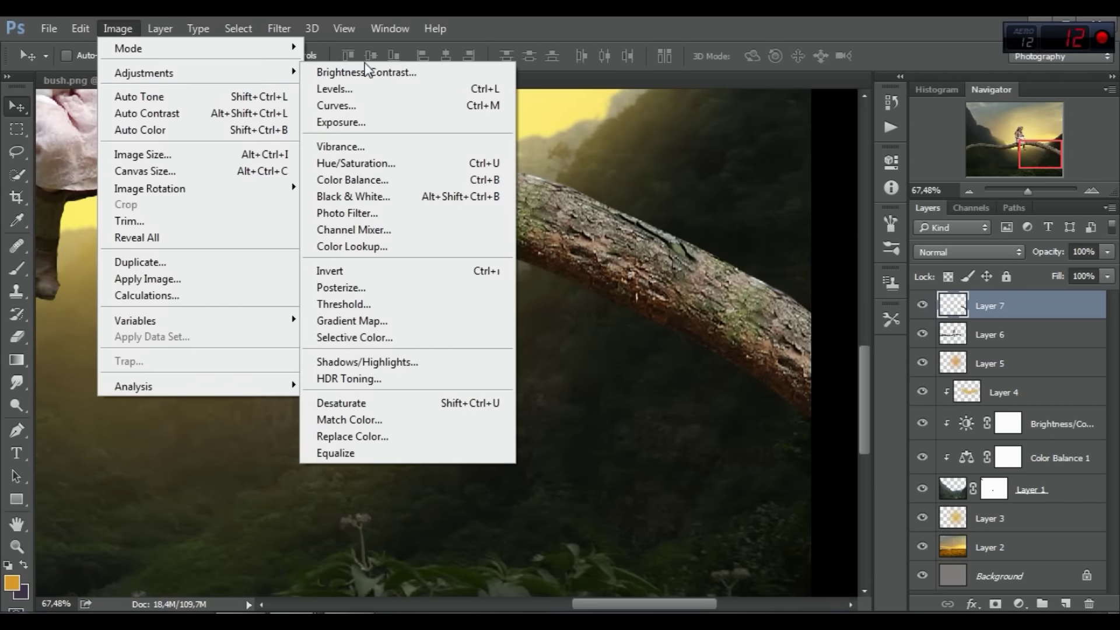
click(367, 72)
drag(519, 219, 508, 218)
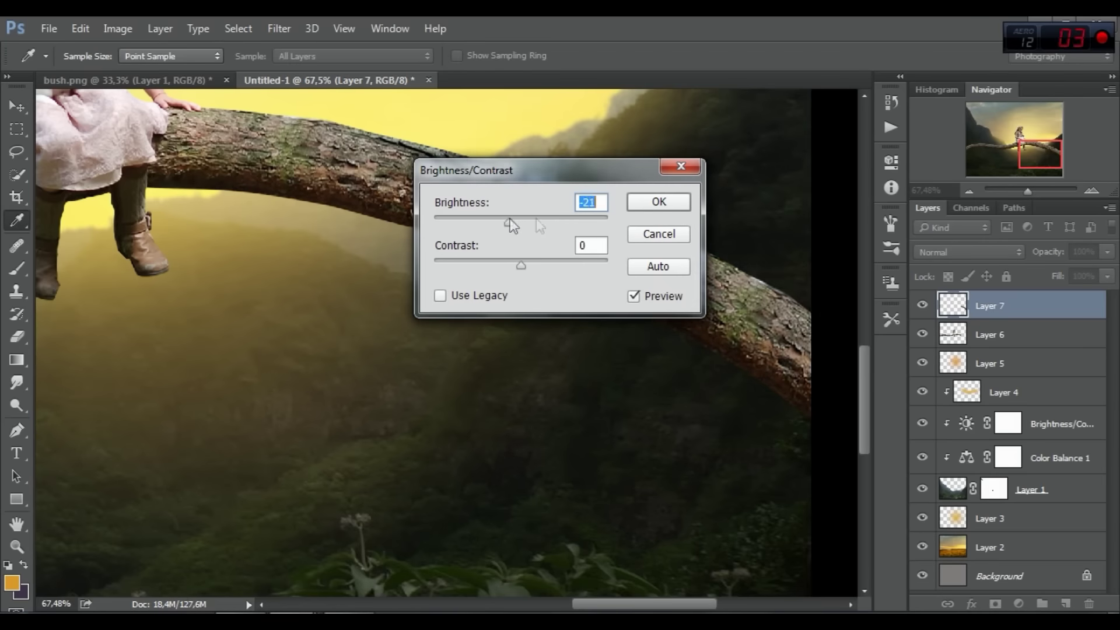
click(656, 198)
click(922, 304)
click(922, 304)
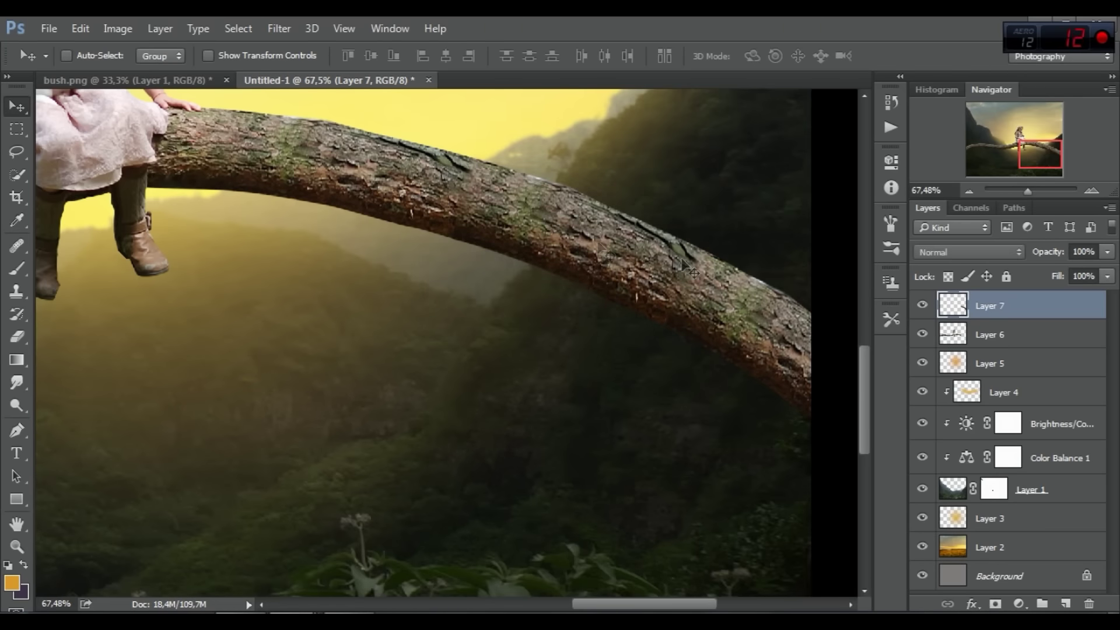
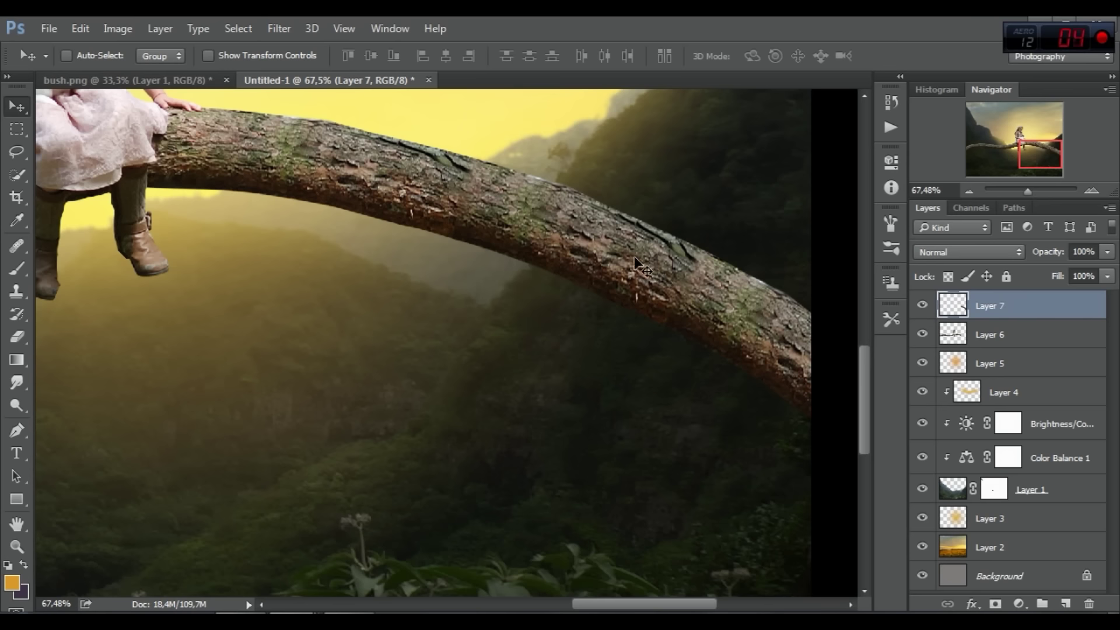
- Try erasing bark near the branch's dark crack with the Eraser, then undo the stroke
click(17, 338)
right_click(428, 209)
drag(559, 260, 568, 254)
key(Return)
drag(424, 177, 358, 173)
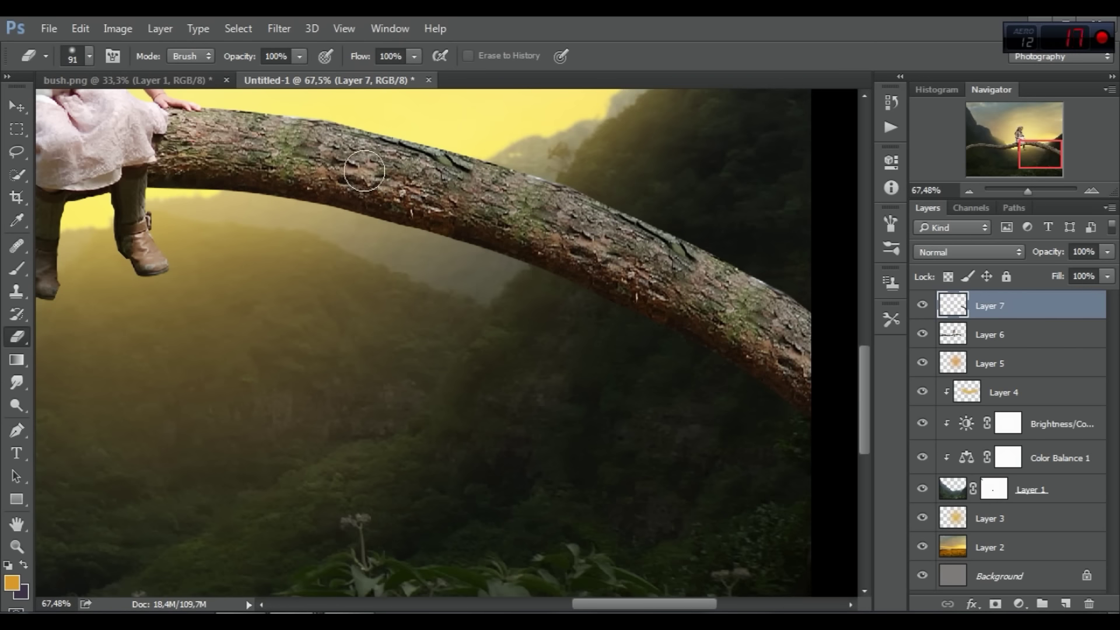
click(80, 28)
click(150, 72)
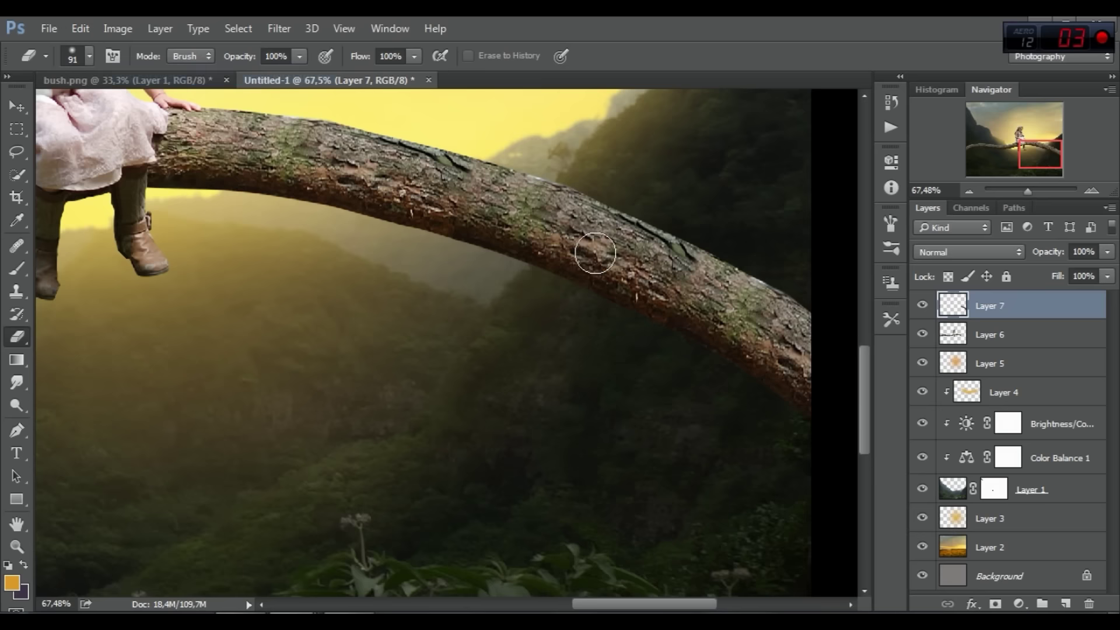
- Set the eraser to a soft 86 px brush and fit the whole image on screen
right_click(593, 255)
click(710, 373)
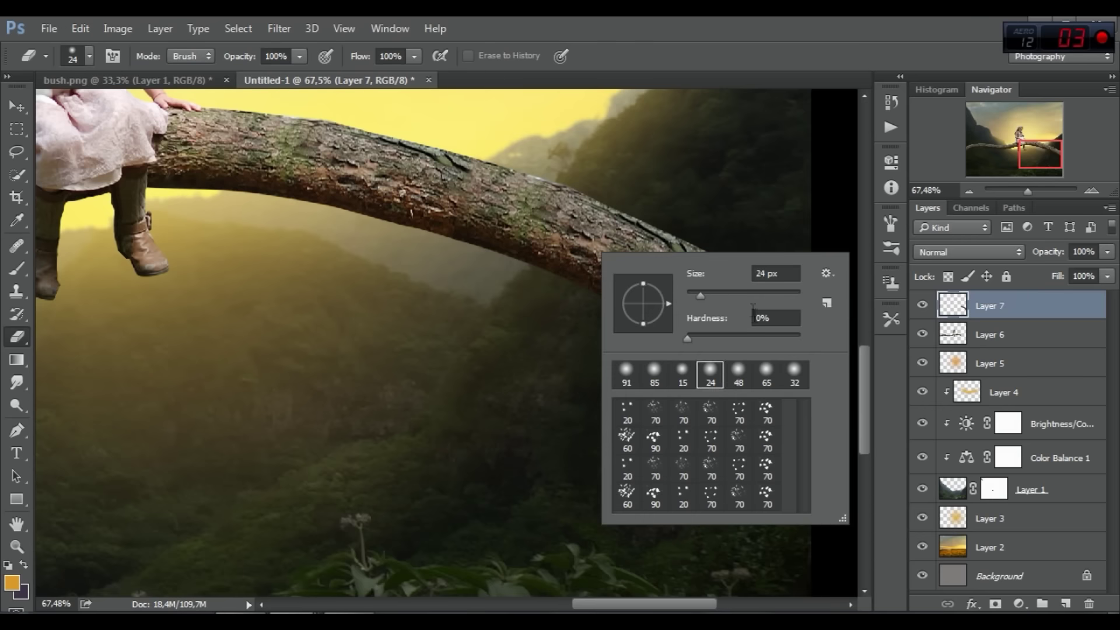
click(735, 296)
key(Return)
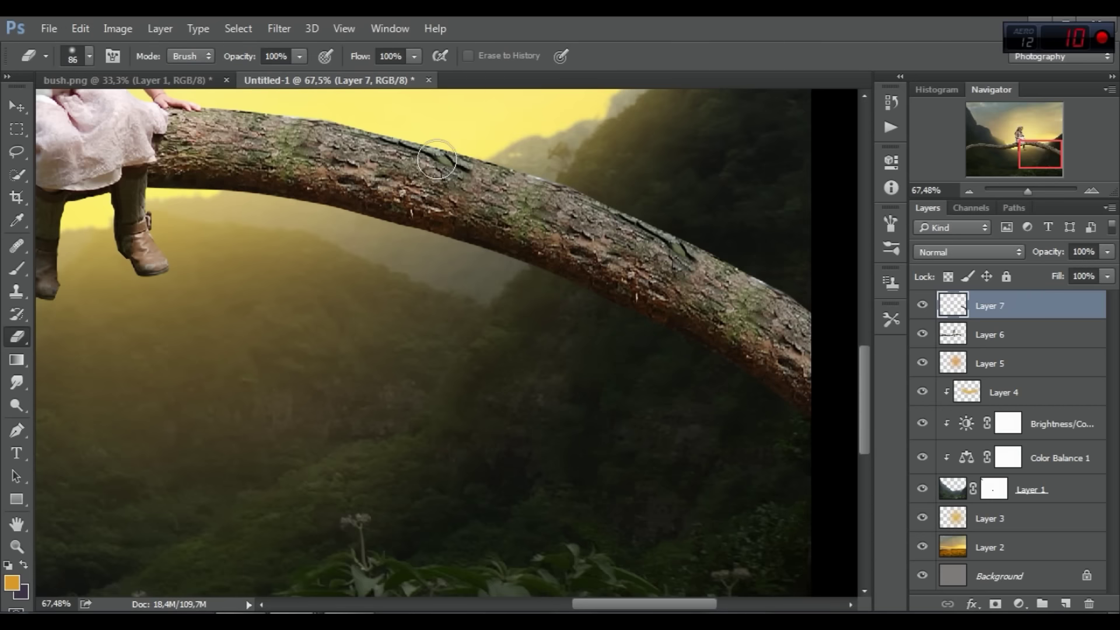
key(ctrl+0)
key(alt)
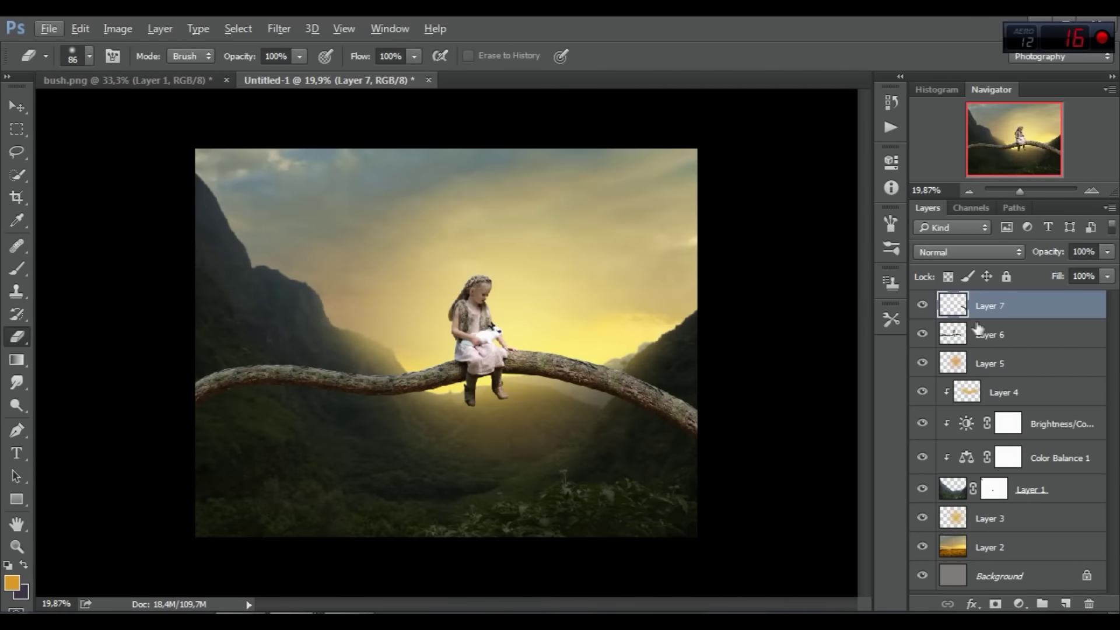
- Clip Layer 7 to Layer 6, then undo the clipping mask
right_click(991, 307)
click(725, 392)
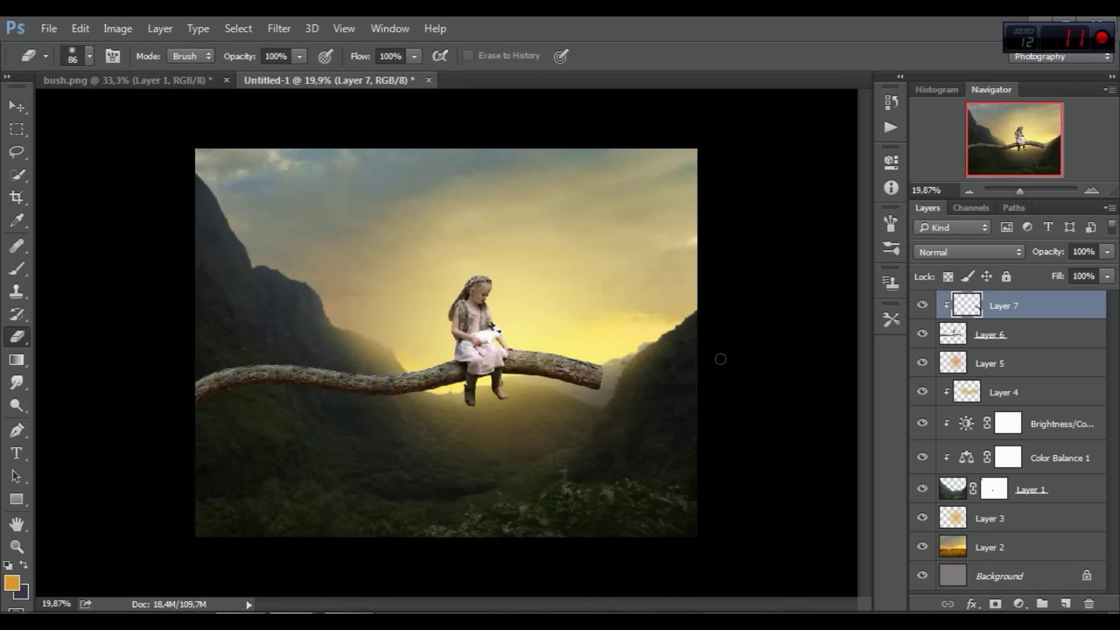
click(88, 27)
click(158, 75)
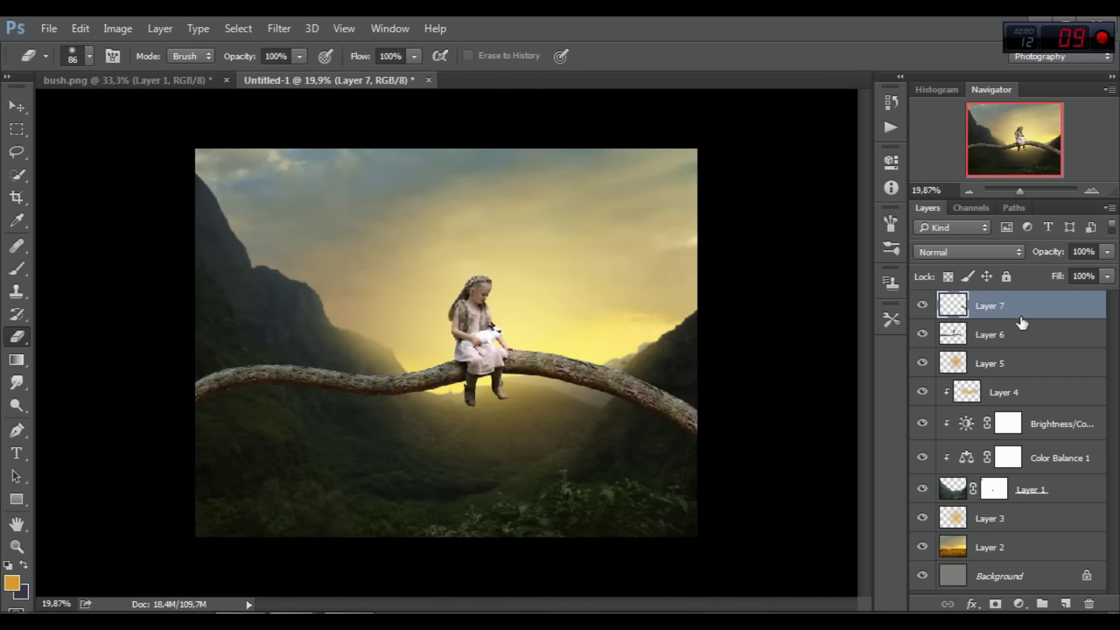
- Merge Layer 7 down into Layer 6 and begin a Puppet Warp on it
right_click(1007, 315)
click(737, 583)
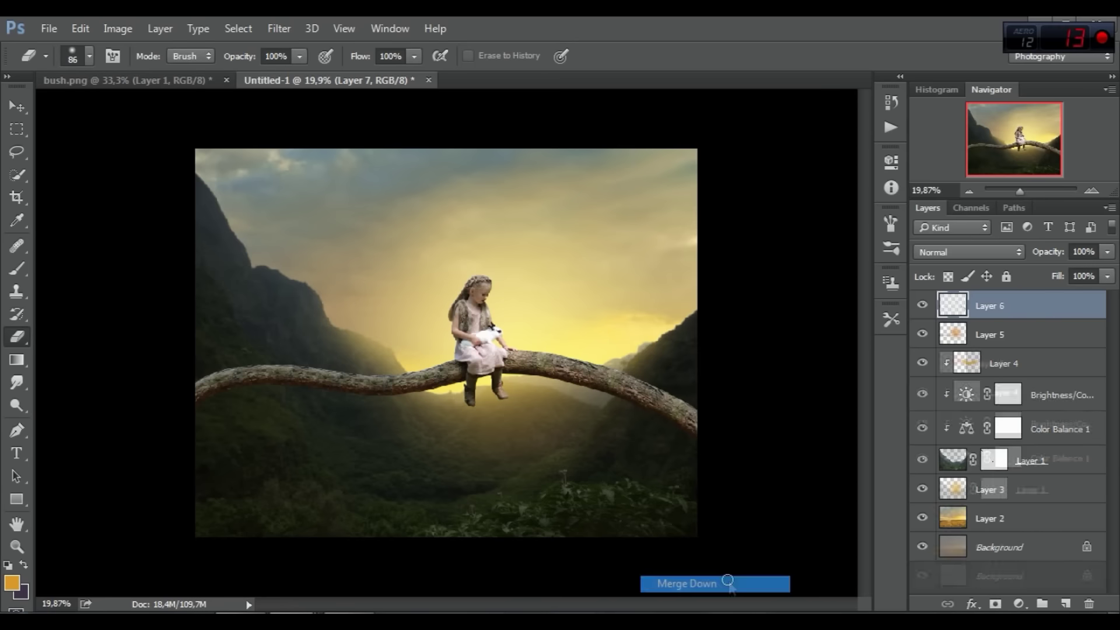
click(80, 28)
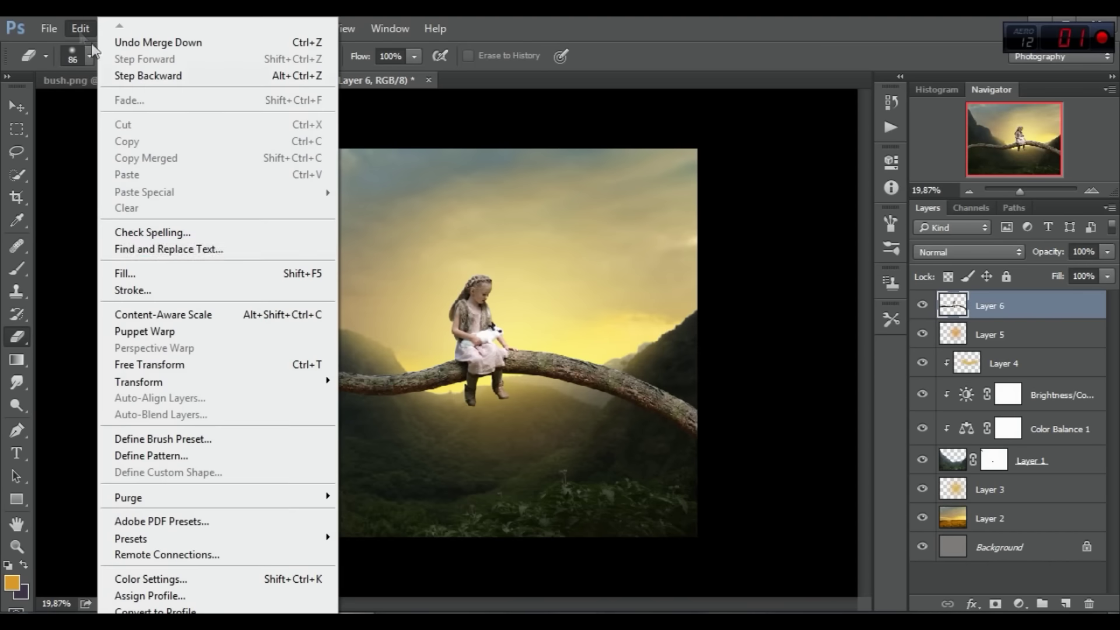
click(151, 331)
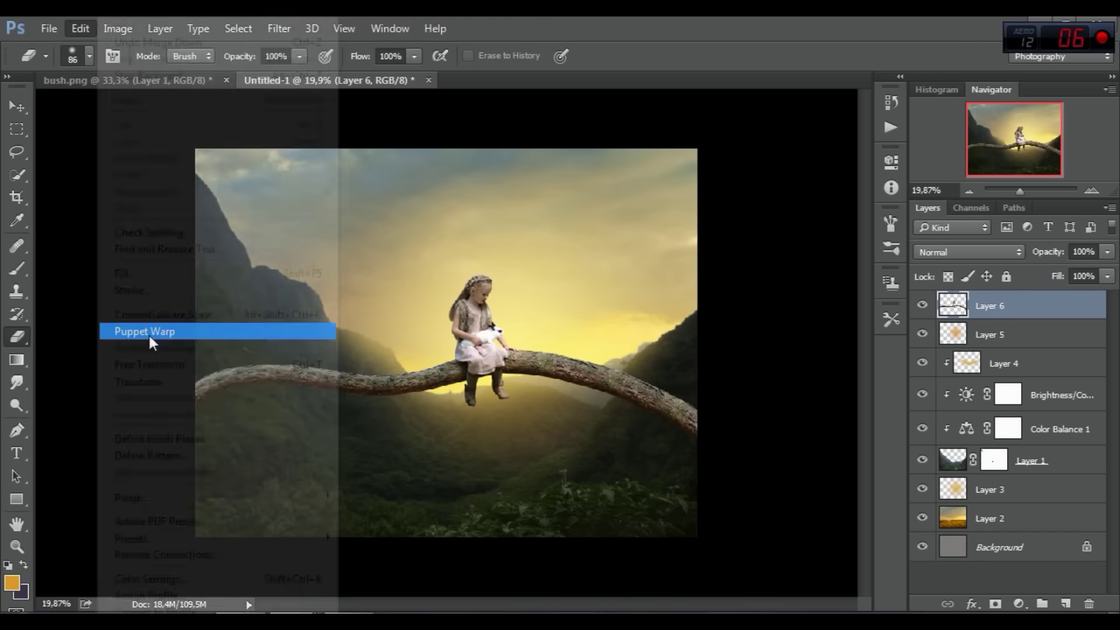
- Place warp pins on the girl's lap and foot and along the branch
click(523, 365)
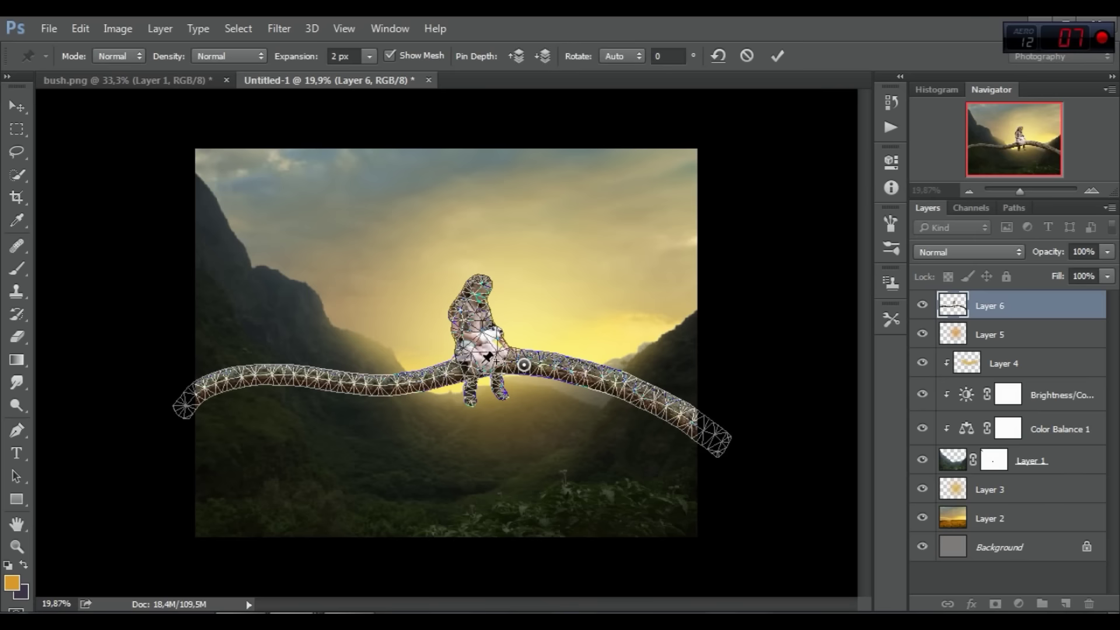
click(493, 338)
click(503, 398)
click(428, 384)
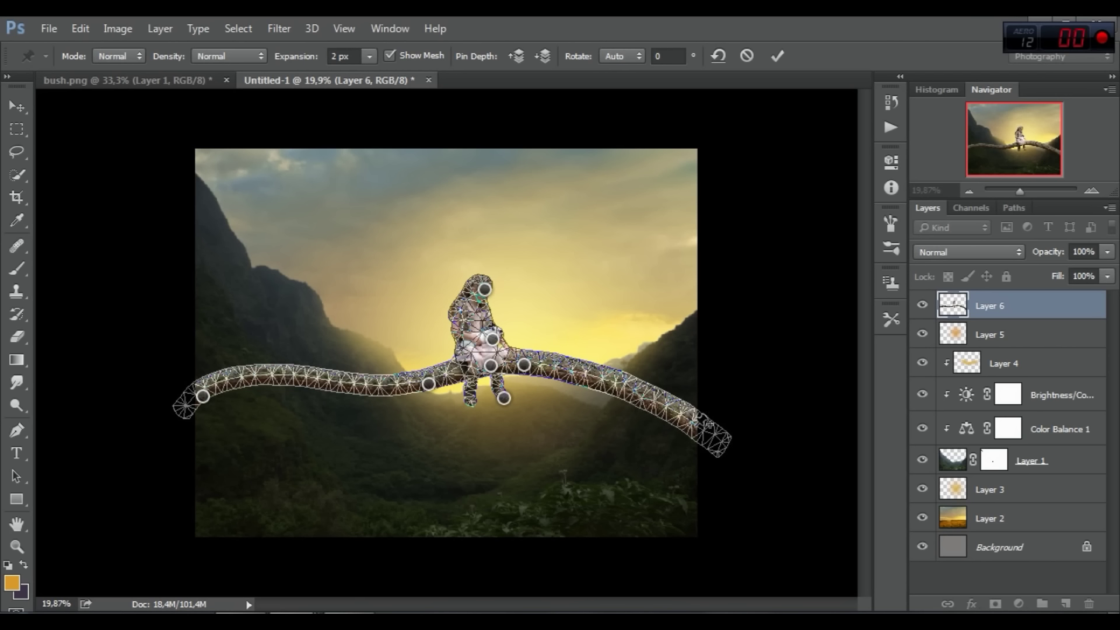
click(616, 386)
- Drag the right-side pins to bend and curl the branch's right tip upward
drag(700, 435, 730, 448)
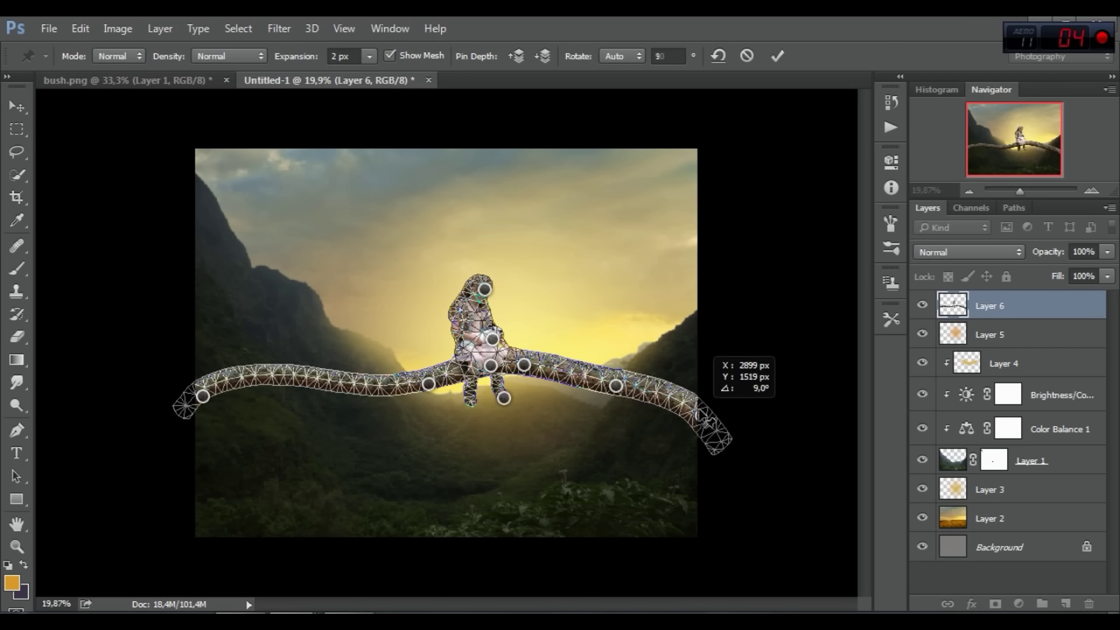
drag(733, 456, 739, 394)
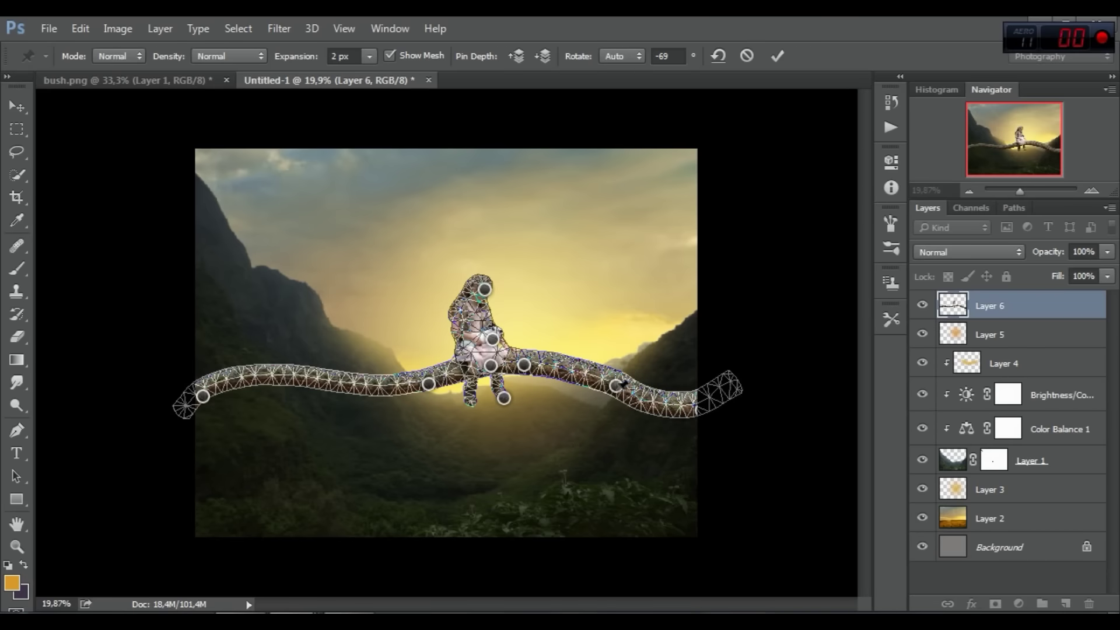
drag(617, 387, 619, 398)
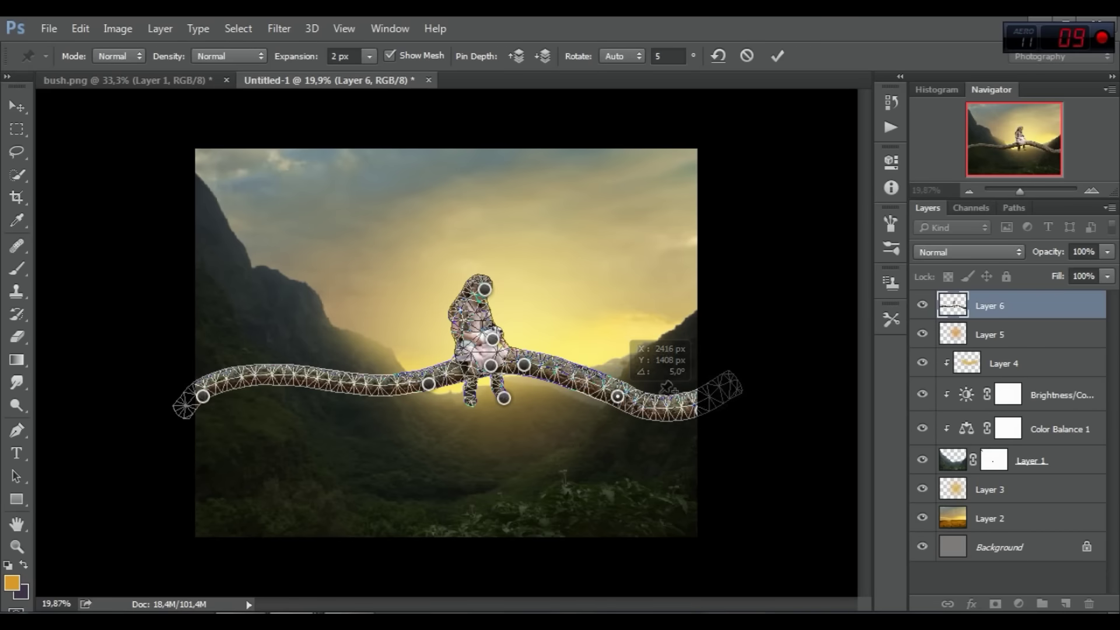
drag(742, 385, 738, 389)
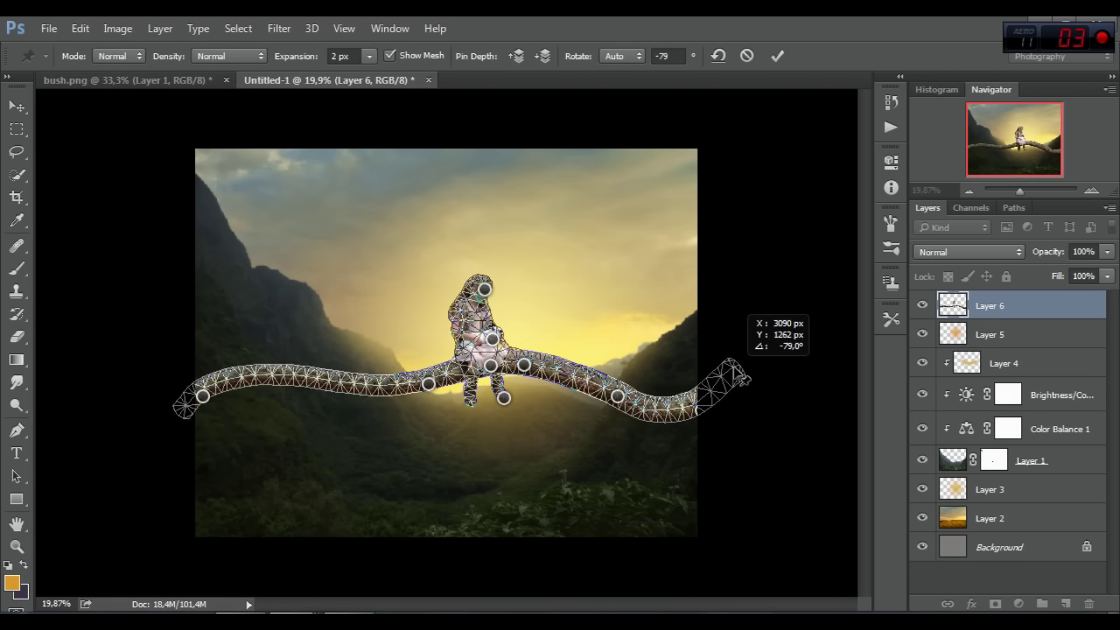
- Raise and level the branch's right end by adjusting its warp pins
drag(707, 418, 714, 364)
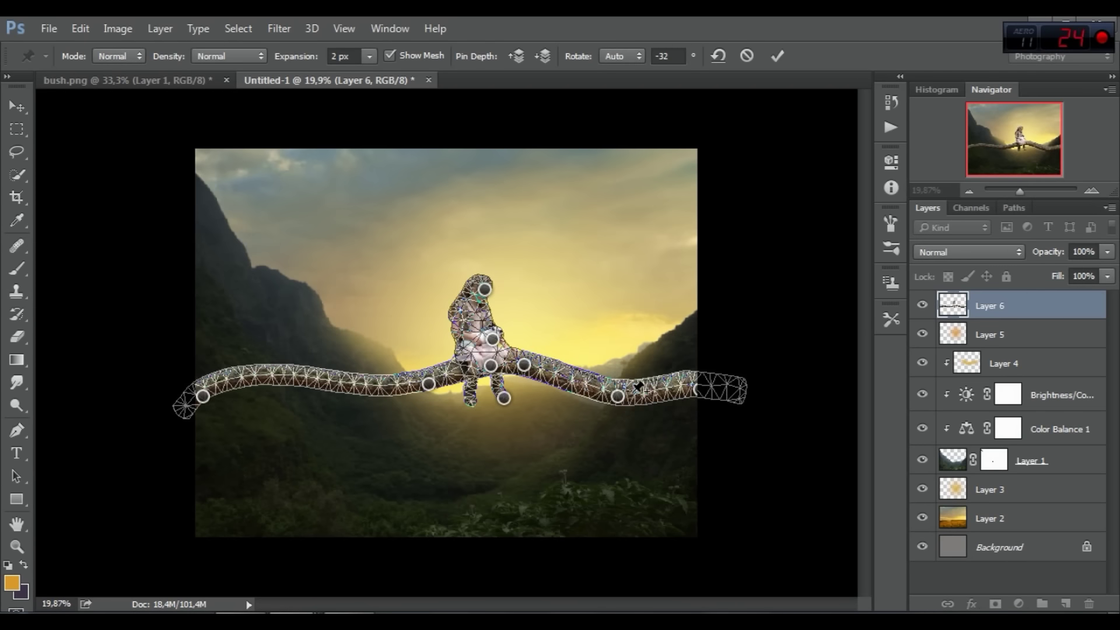
drag(617, 398, 618, 383)
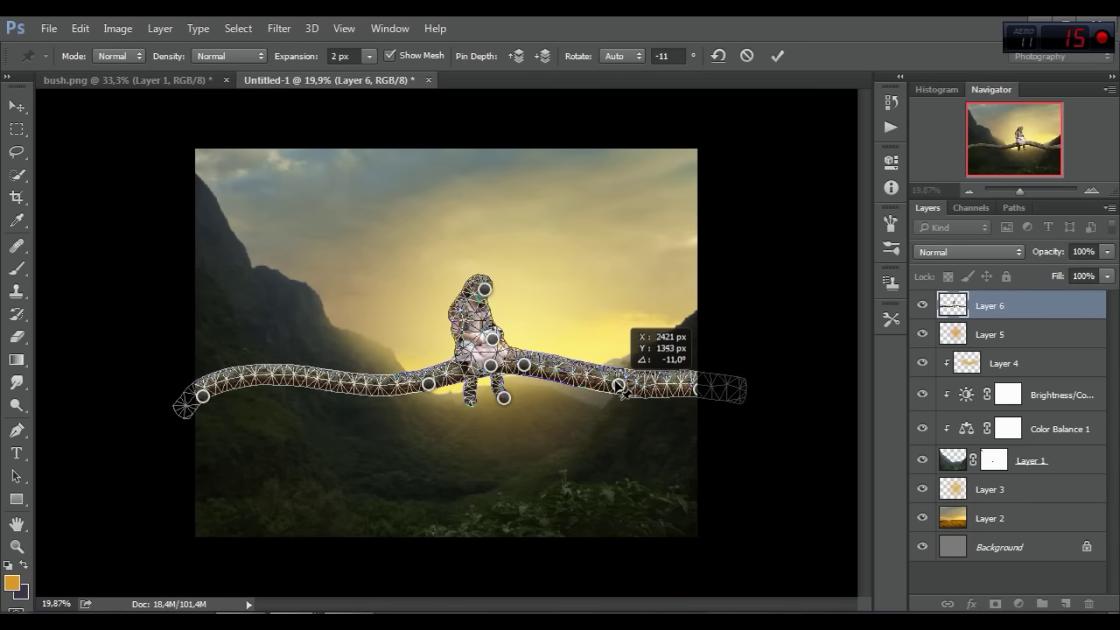
drag(619, 383, 618, 382)
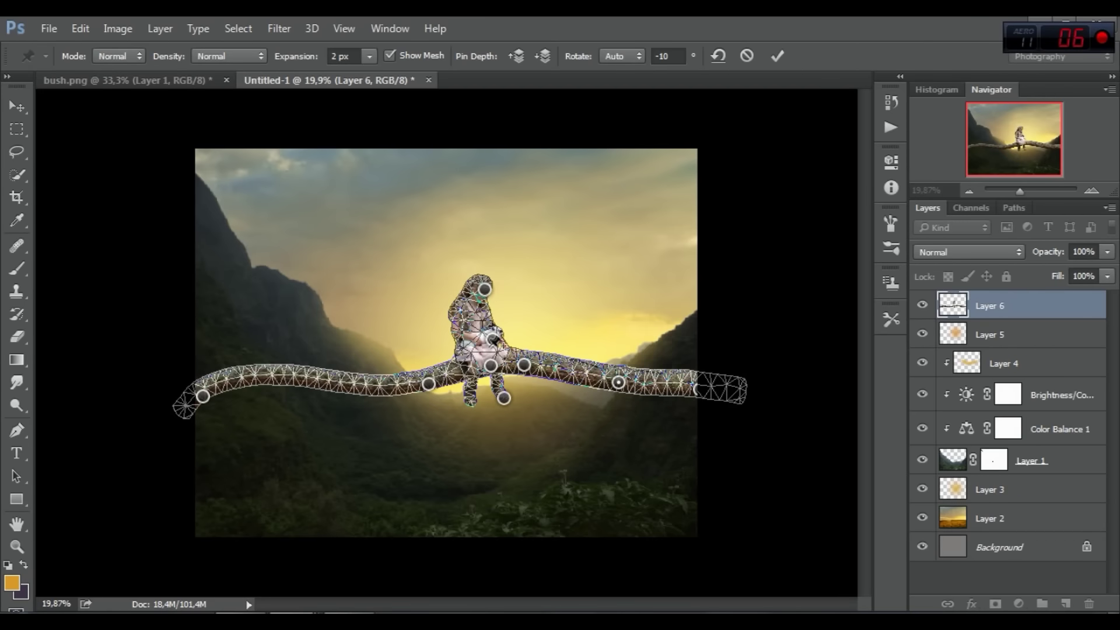
drag(523, 370, 525, 372)
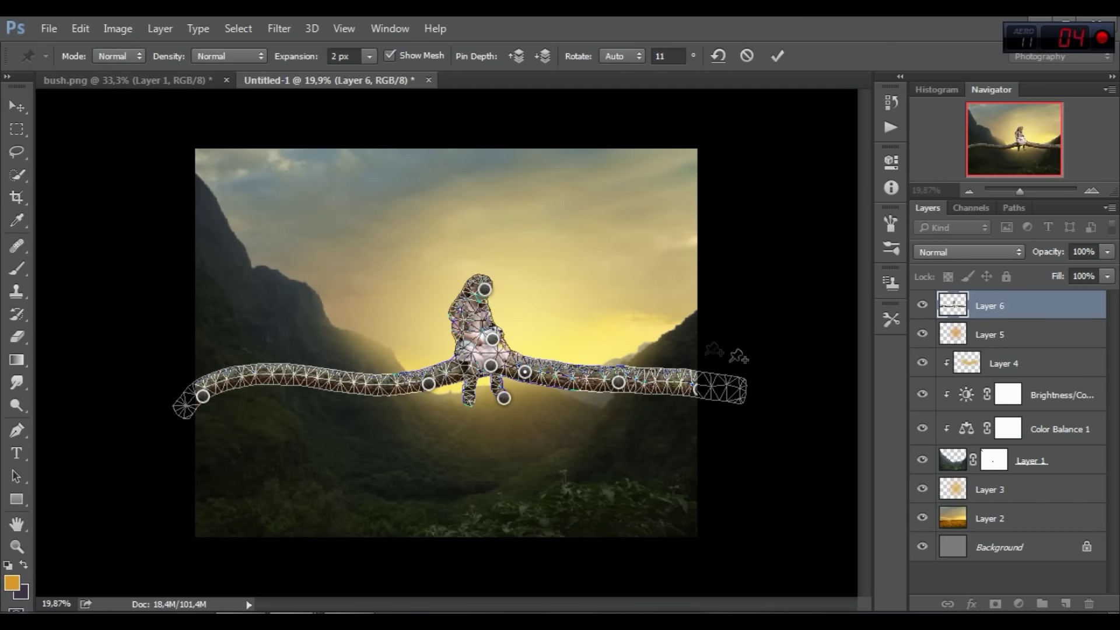
drag(749, 404, 745, 383)
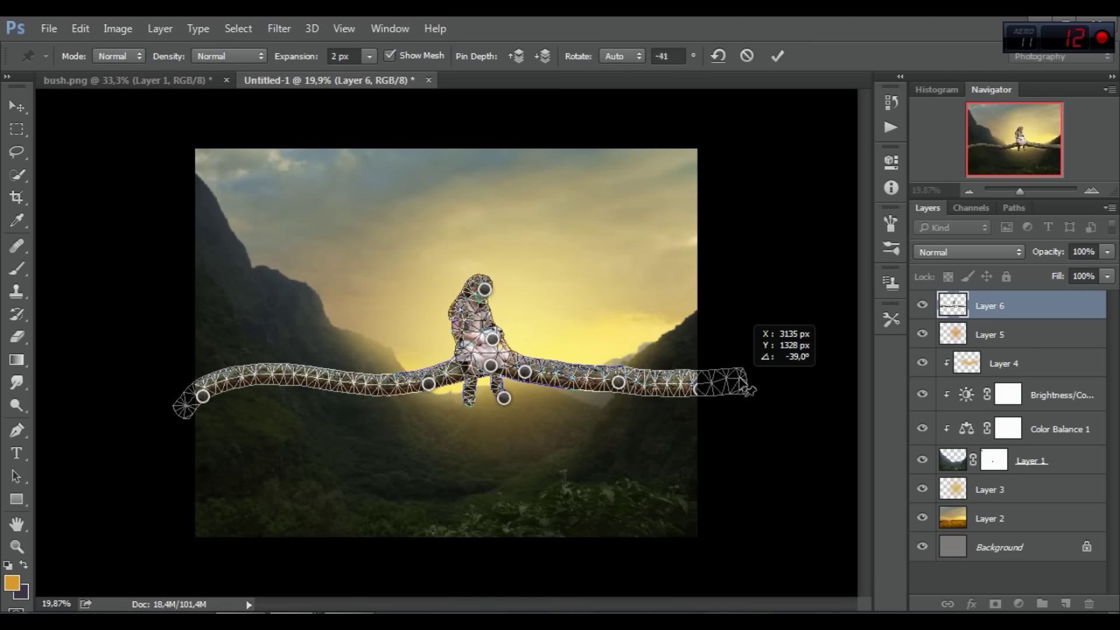
drag(619, 384, 618, 379)
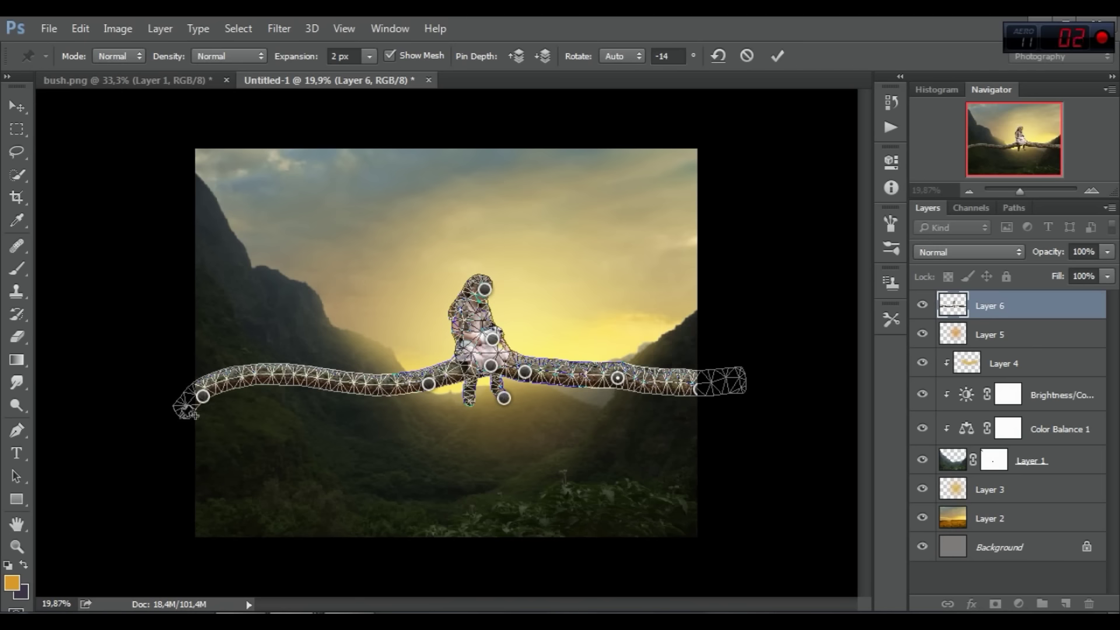
- Lift the branch's left end level with an added pin and commit the warp
drag(190, 417, 177, 405)
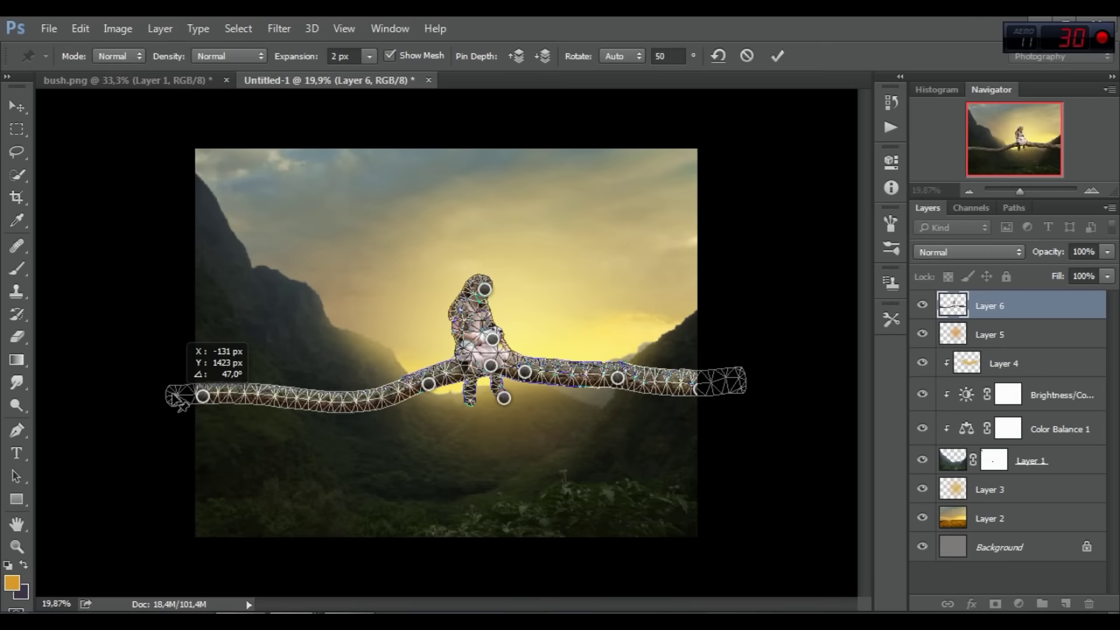
drag(342, 397, 336, 407)
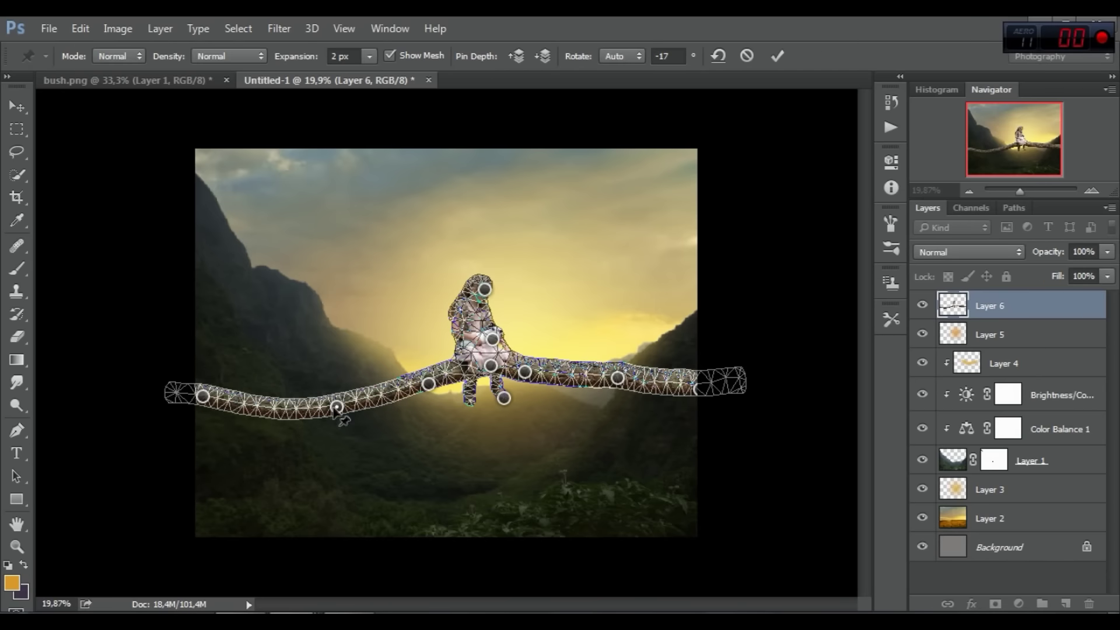
drag(337, 407, 323, 383)
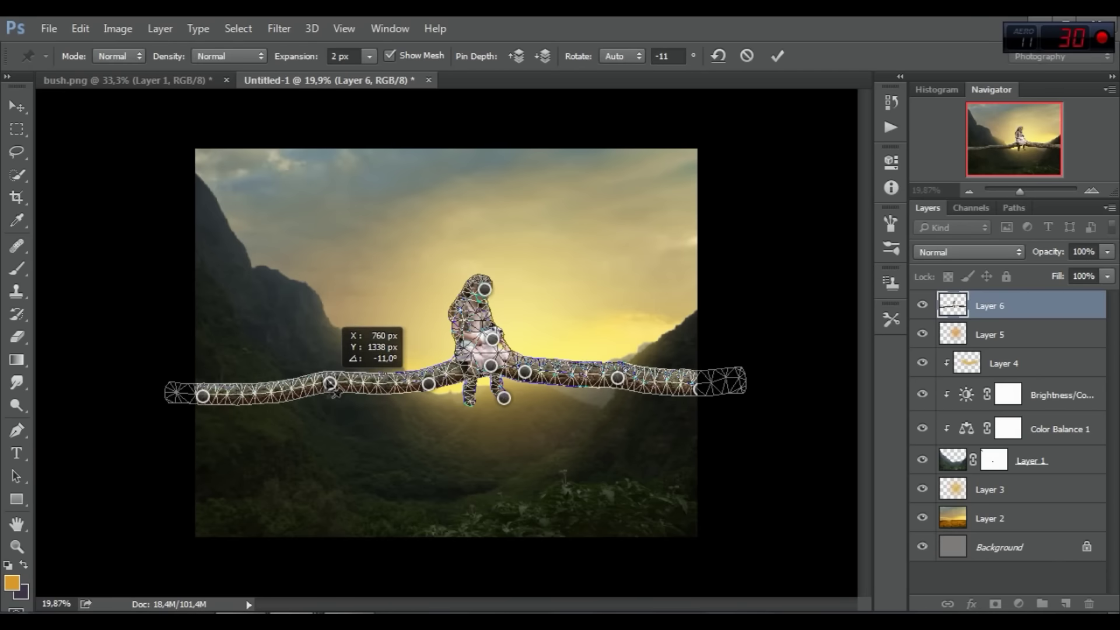
drag(203, 396, 204, 385)
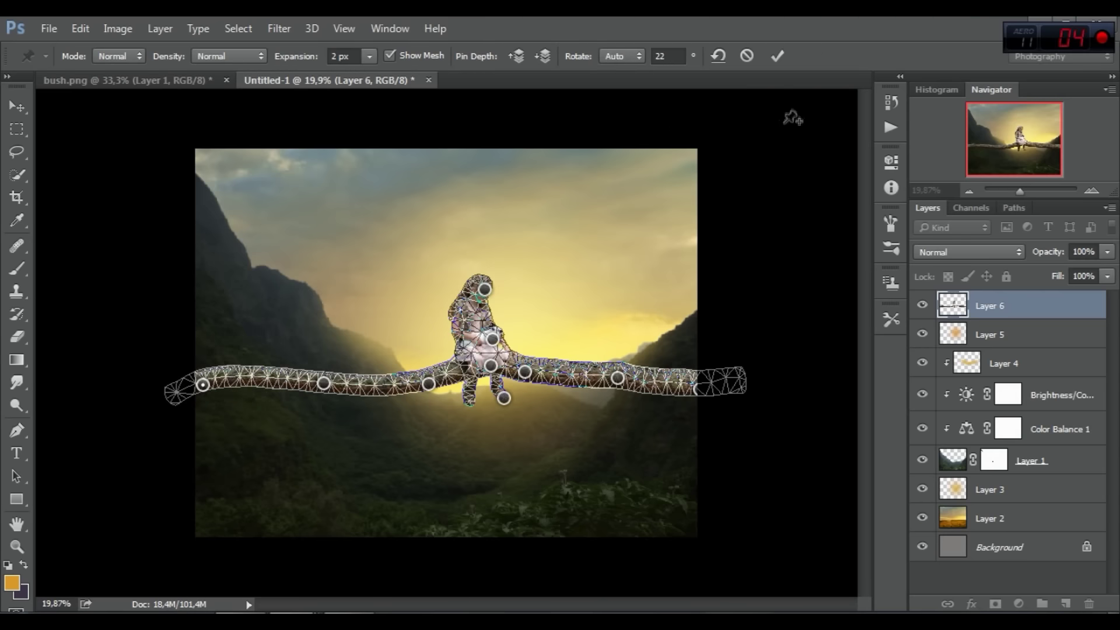
click(777, 55)
key(e)
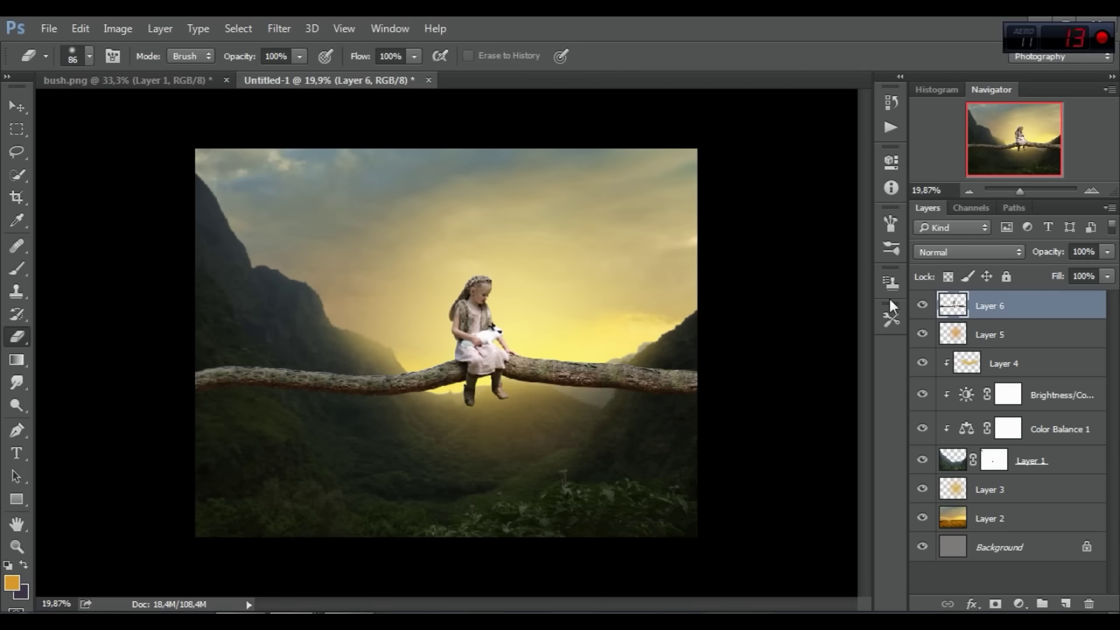
- Zoom out to view the whole composite and bring up the adjustment layer list in the Layers panel
scroll(540, 386, up, 1)
scroll(539, 386, up, 1)
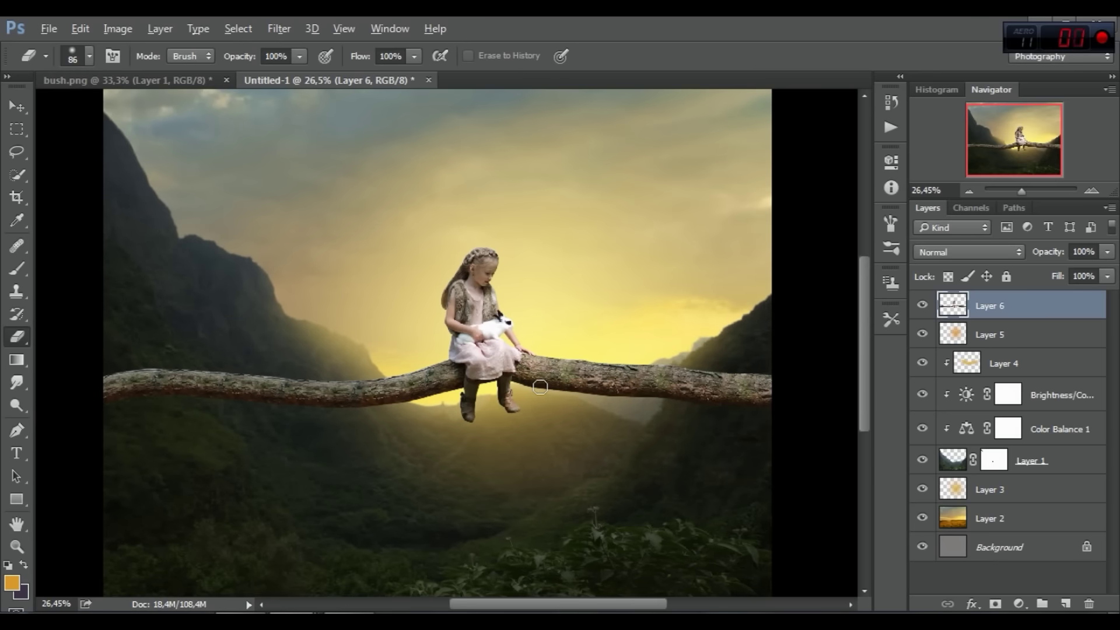
scroll(536, 409, down, 1)
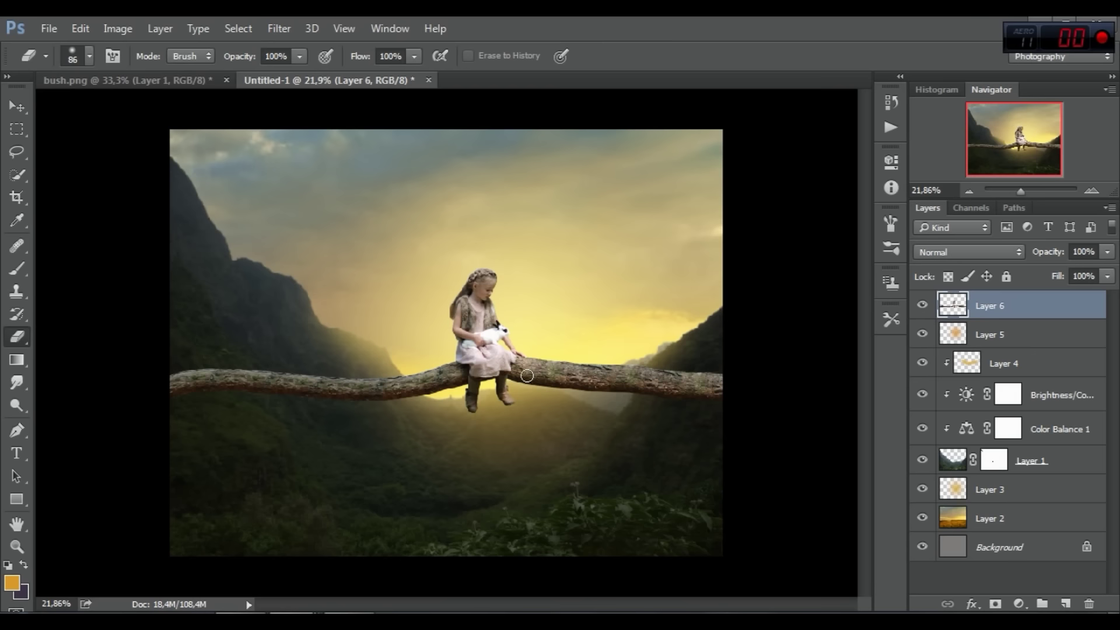
click(1018, 604)
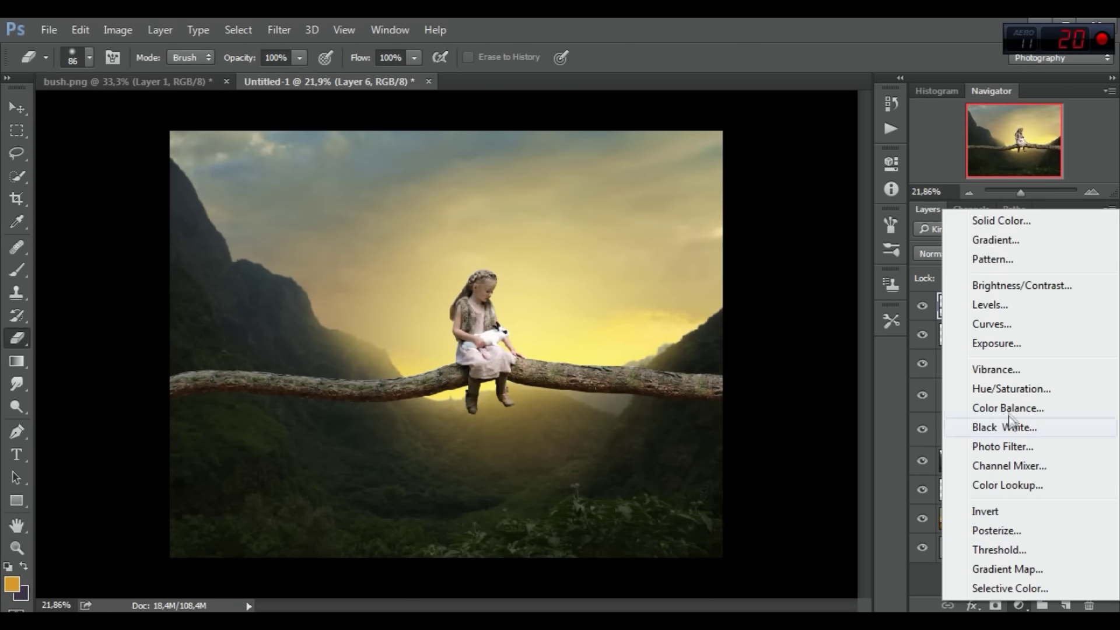
- Add a Brightness/Contrast layer clipped to Layer 6 with brightness about -79
click(1005, 292)
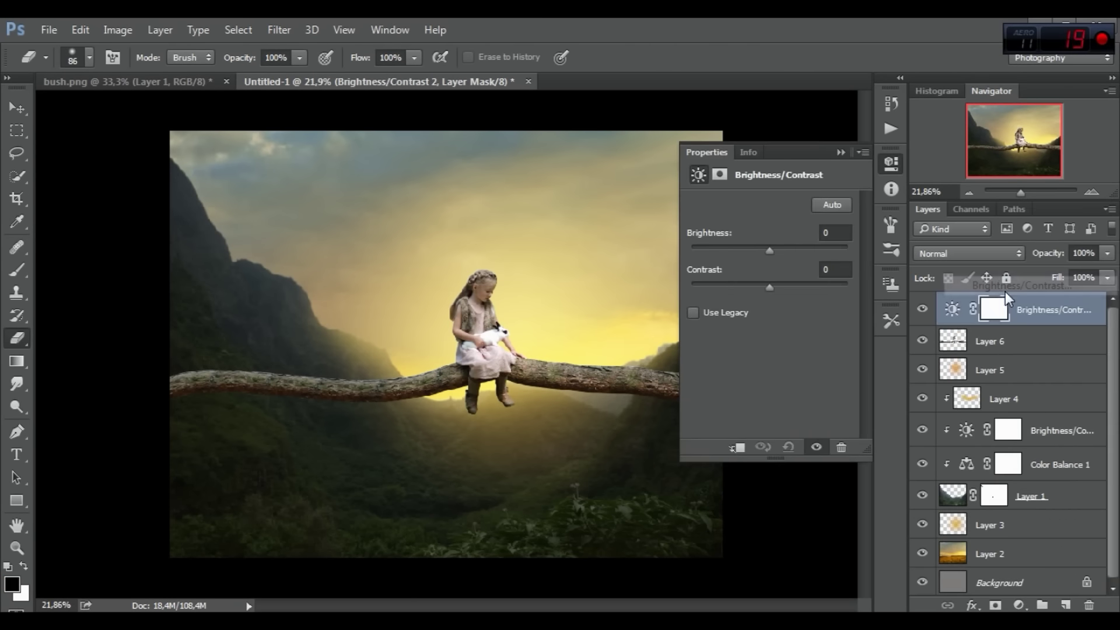
click(739, 447)
drag(769, 249, 727, 248)
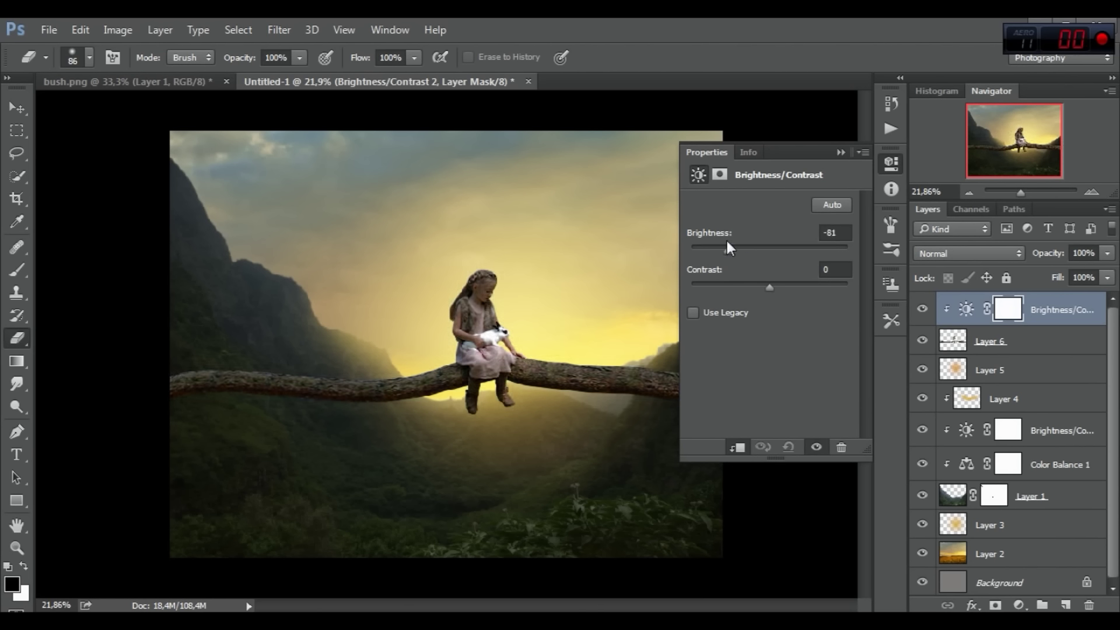
drag(728, 248, 730, 248)
click(840, 152)
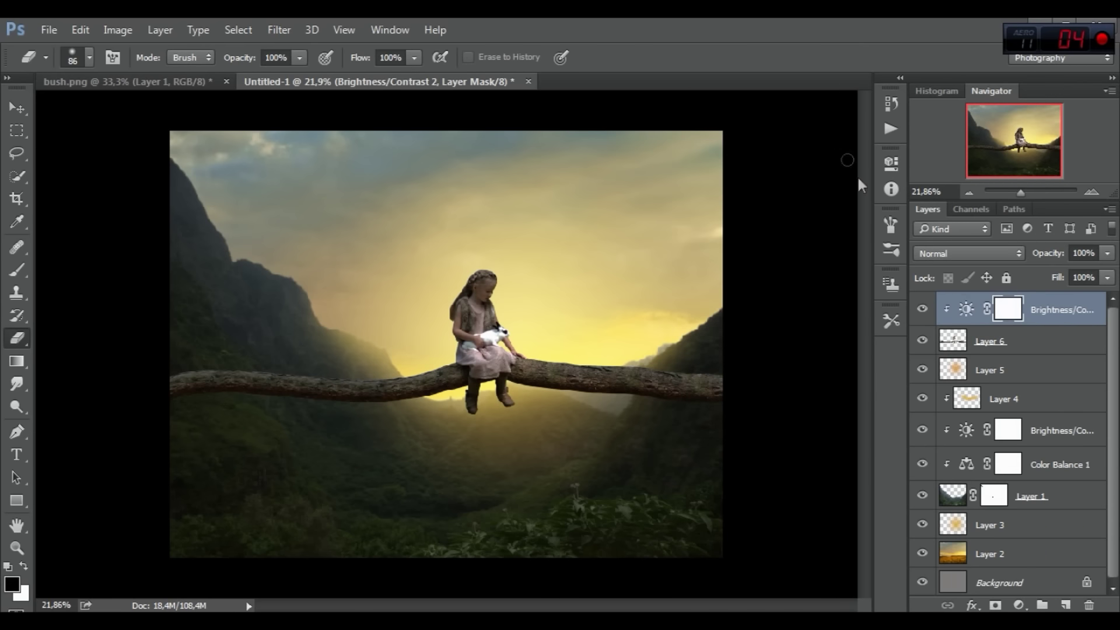
click(16, 269)
right_click(323, 278)
- Choose a soft round brush sized to 312 px
click(382, 376)
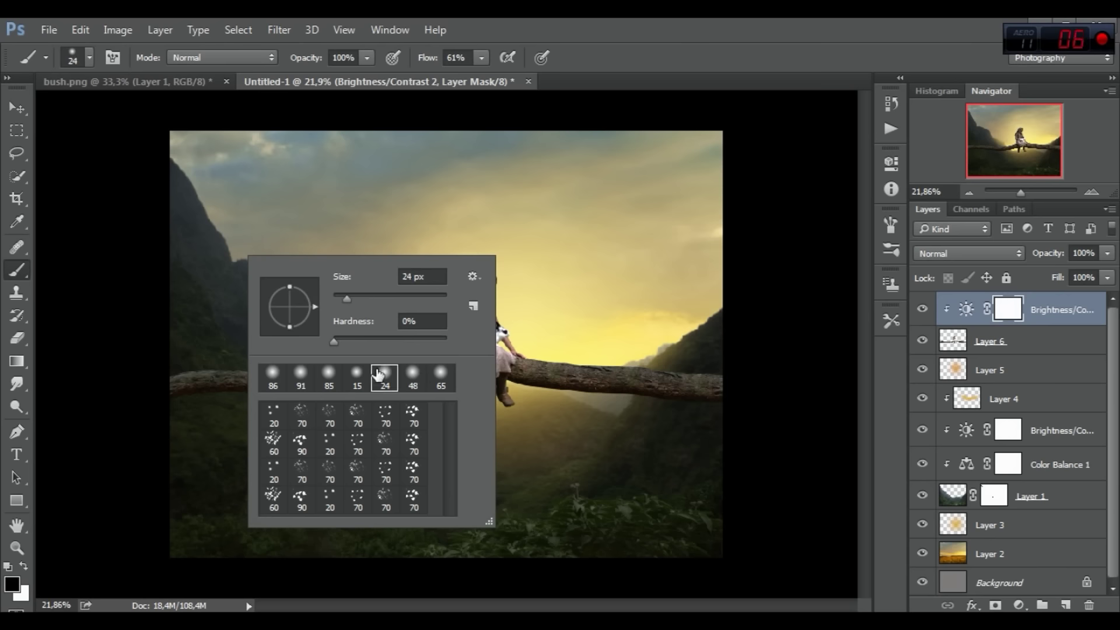
click(411, 295)
drag(401, 304, 424, 293)
click(624, 325)
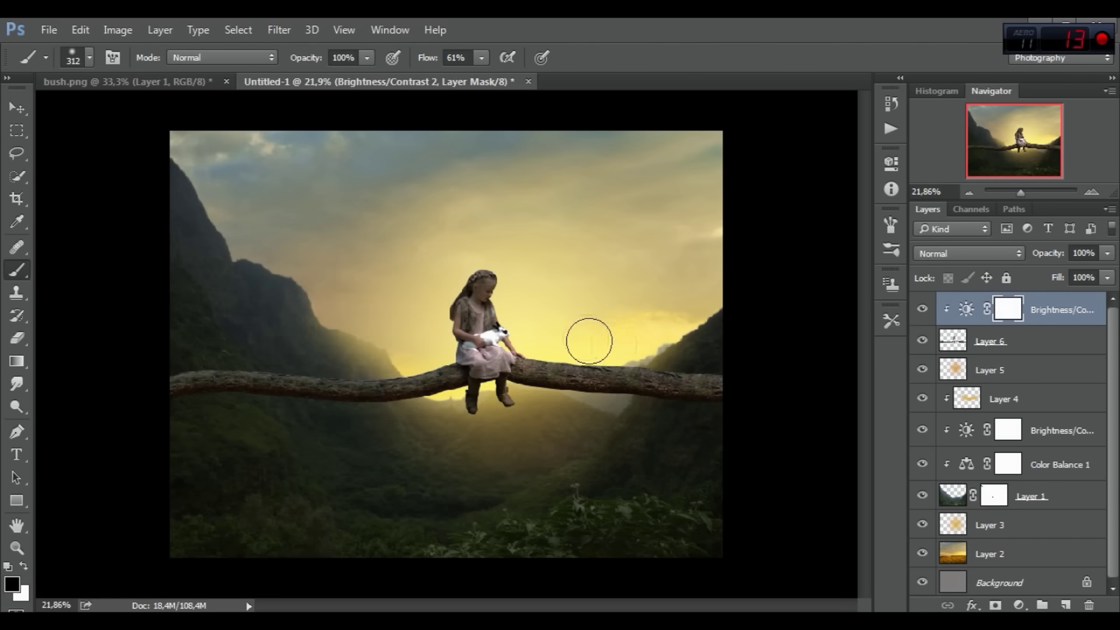
- Paint the darkening off the mask around the girl, the rabbit and the sunlit glow to her left
drag(563, 327, 520, 280)
click(80, 30)
click(93, 55)
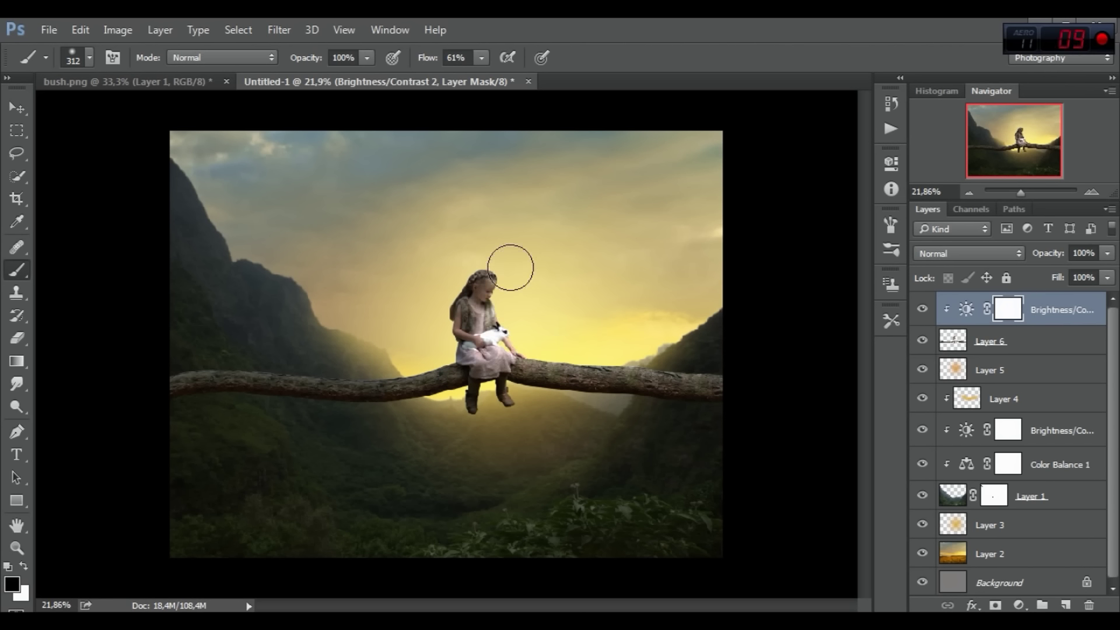
mouse_move(515, 348)
mouse_down()
mouse_move(520, 332)
mouse_move(584, 333)
mouse_up()
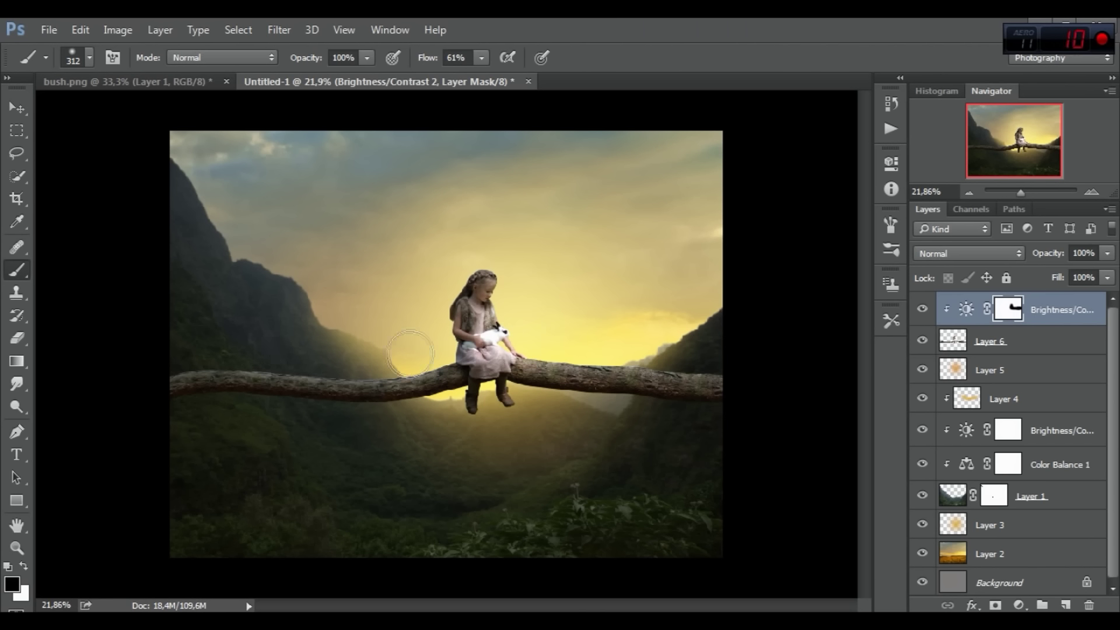
mouse_move(367, 358)
mouse_down()
mouse_move(277, 350)
mouse_move(263, 332)
mouse_up()
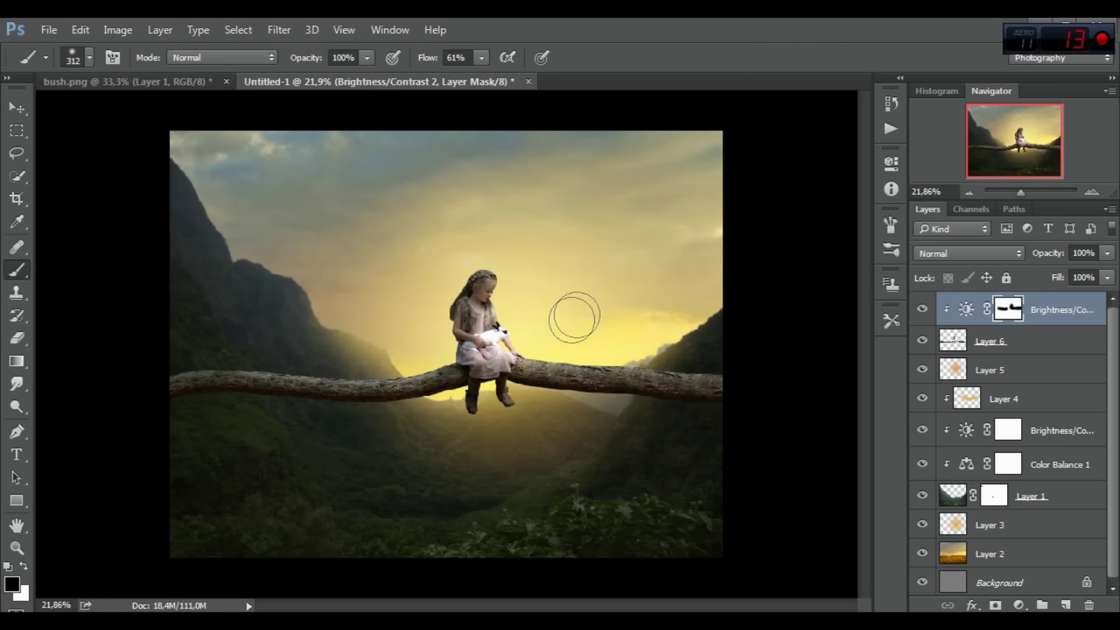
- Shrink the brush to 170 px and toggle the darkening layer to compare
right_click(626, 279)
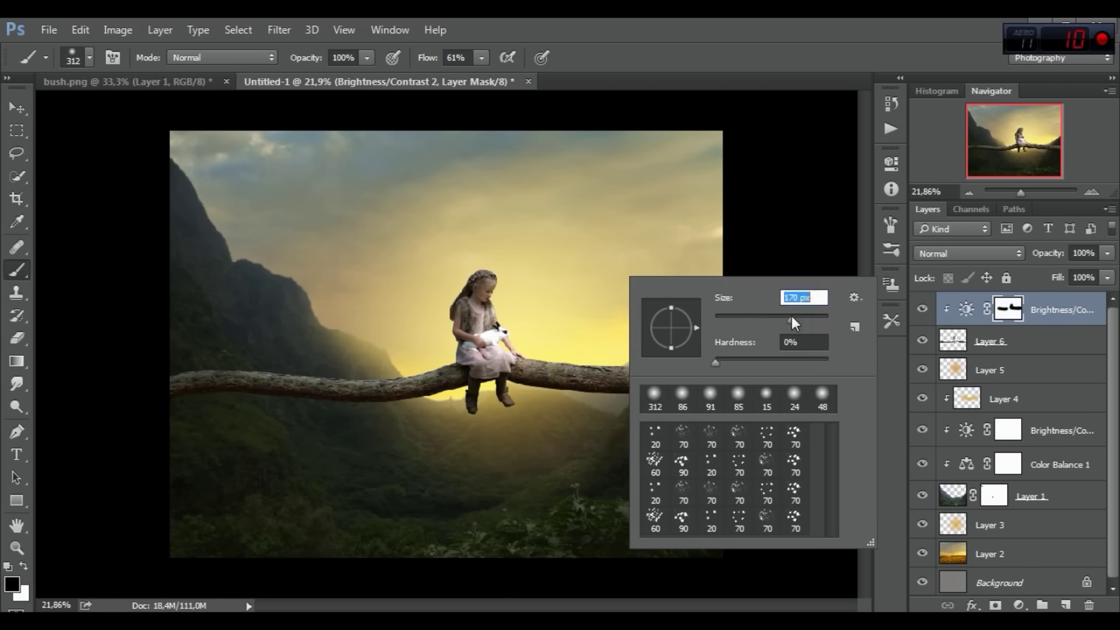
click(574, 329)
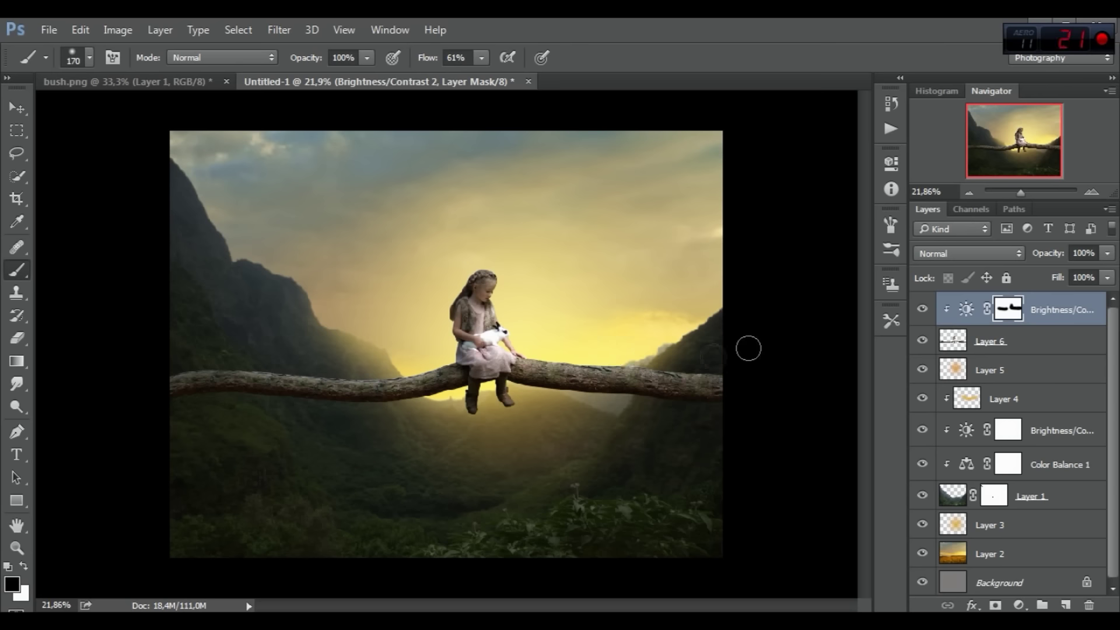
click(921, 310)
click(921, 311)
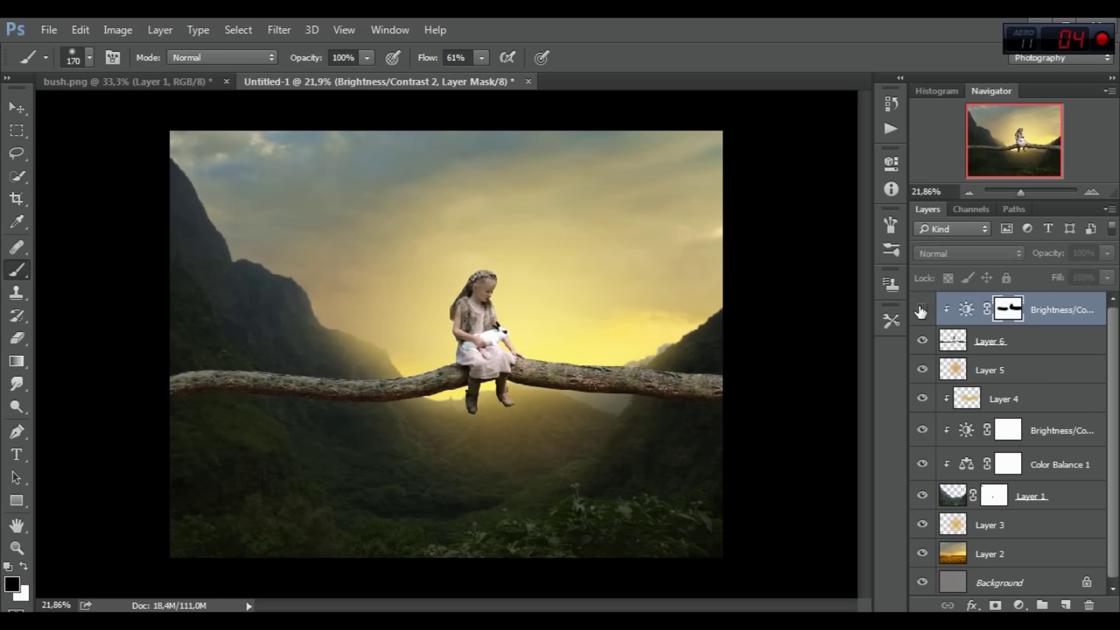
click(922, 310)
click(922, 310)
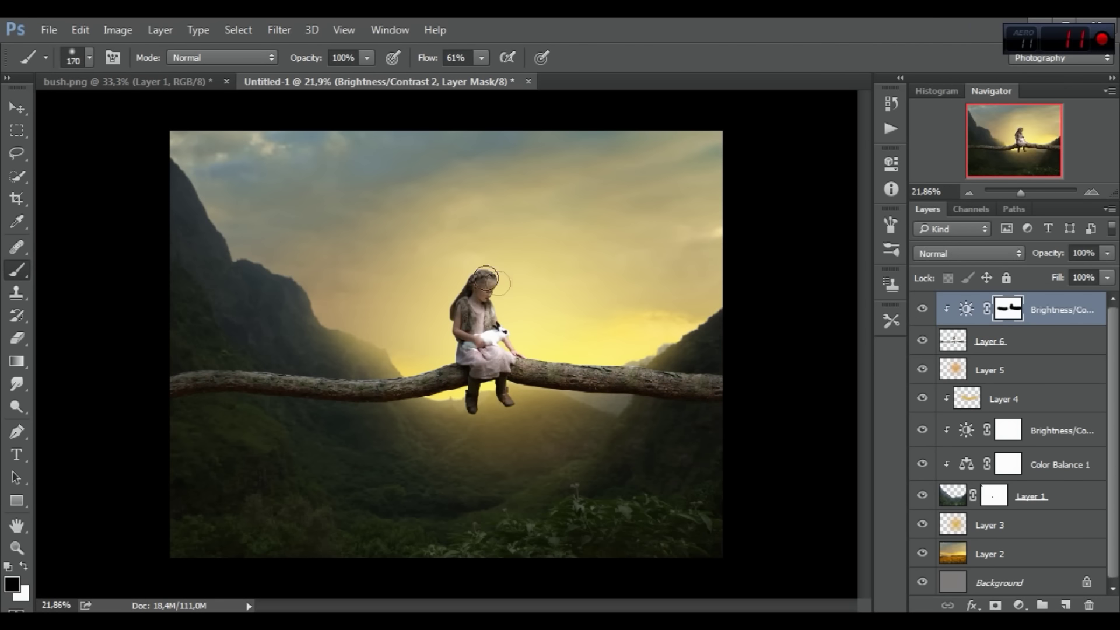
scroll(481, 273, down, 1)
scroll(496, 301, up, 1)
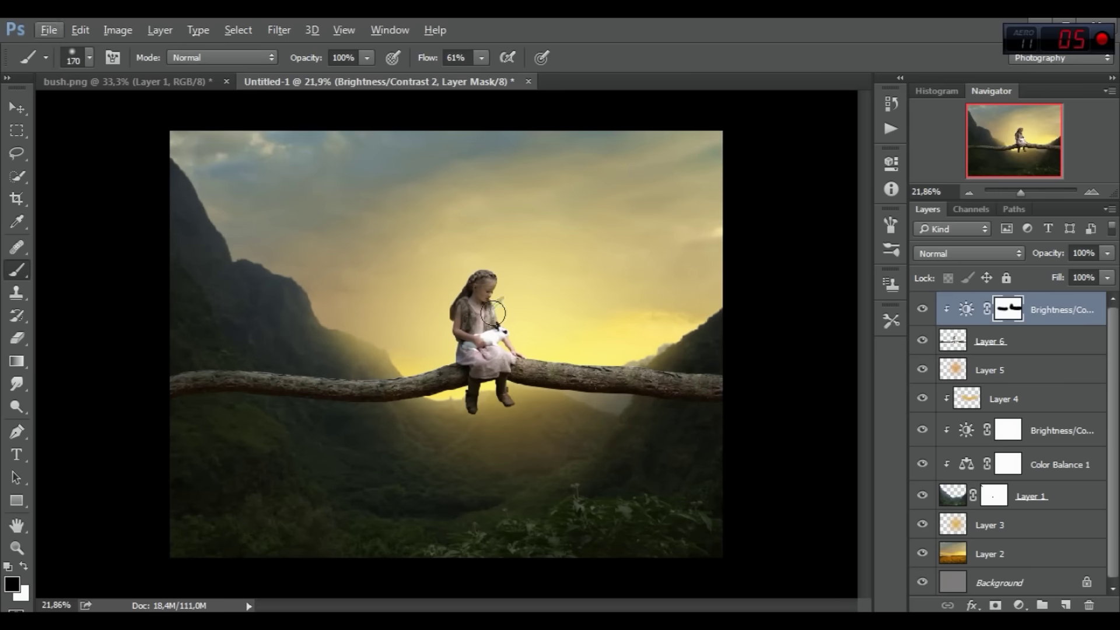
click(1018, 604)
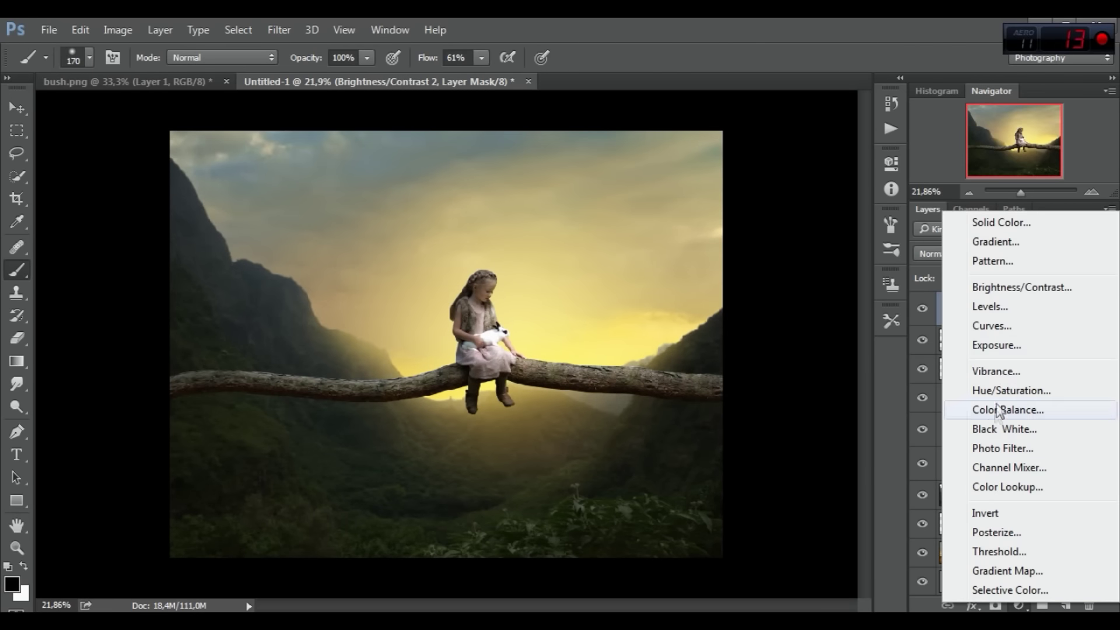
- Add a clipped Color Balance with Midtones Red +6, Blue -8 and Highlights Blue -11
click(1007, 409)
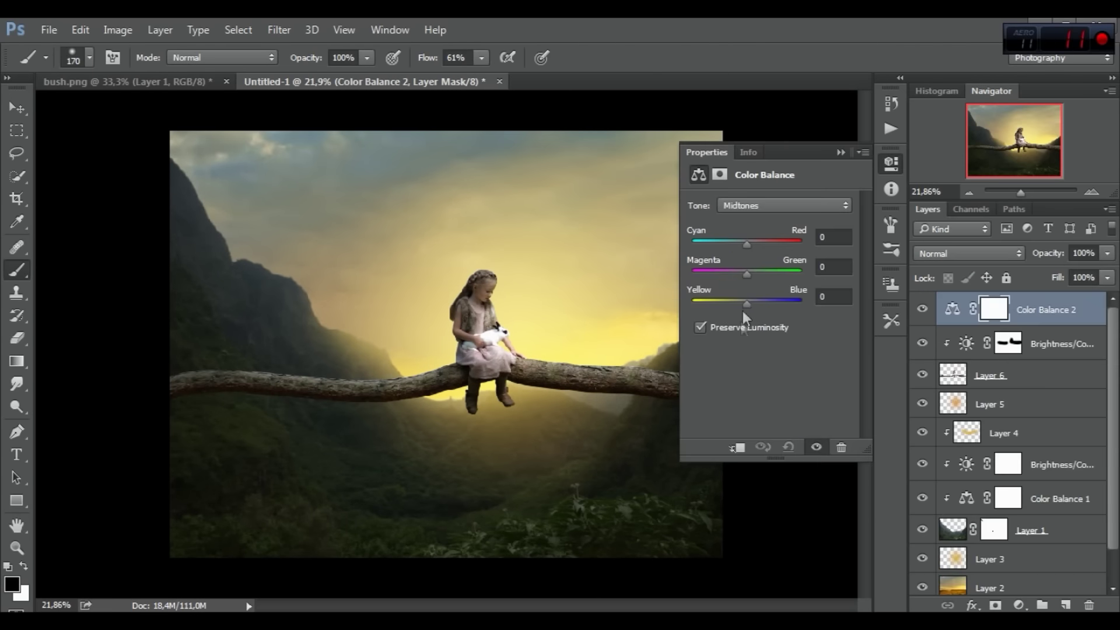
click(737, 446)
drag(747, 304, 741, 302)
drag(747, 243, 751, 244)
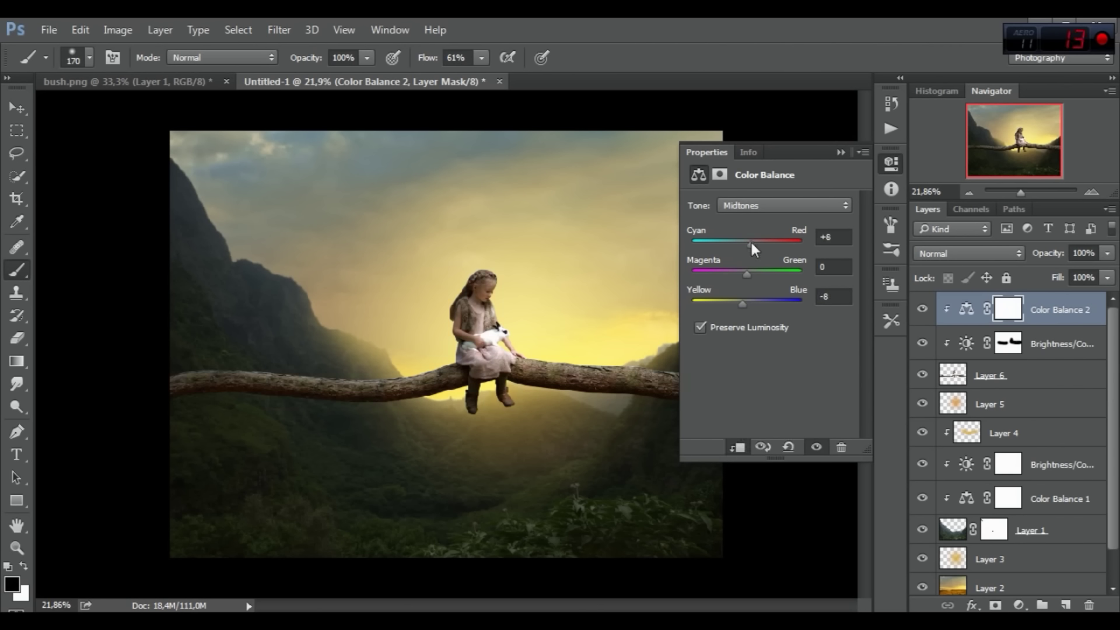
click(747, 206)
click(750, 240)
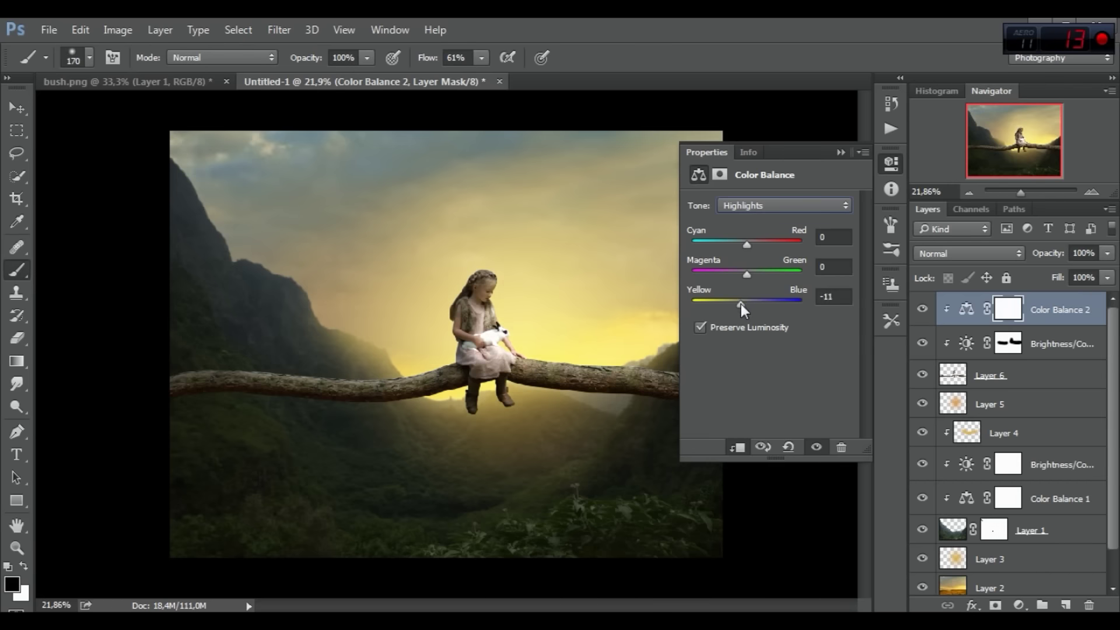
drag(747, 243, 748, 244)
click(843, 153)
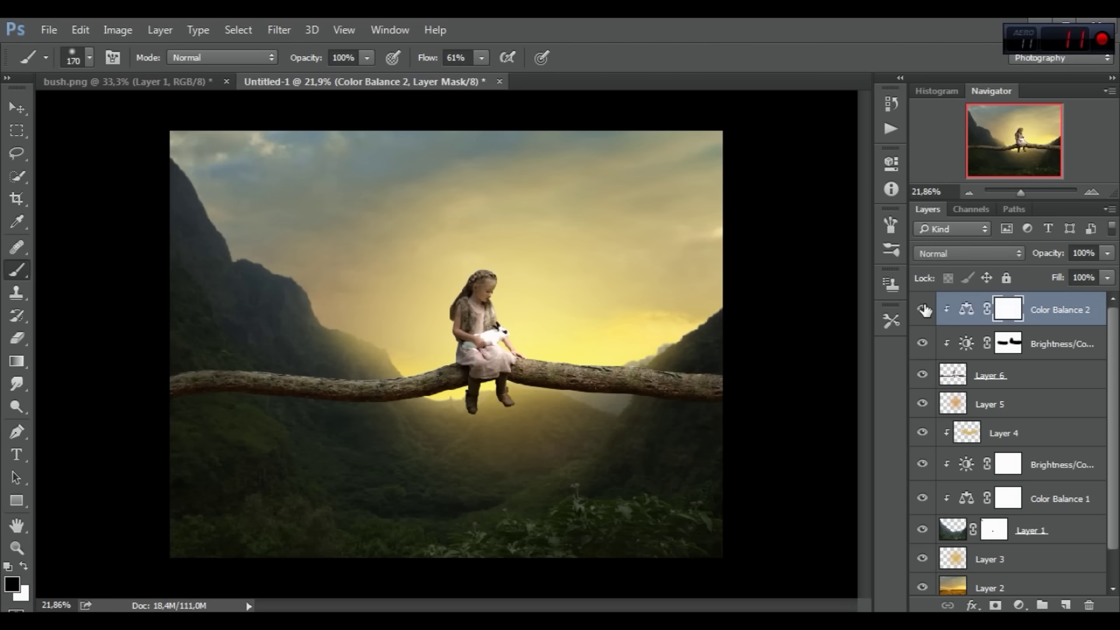
click(1007, 344)
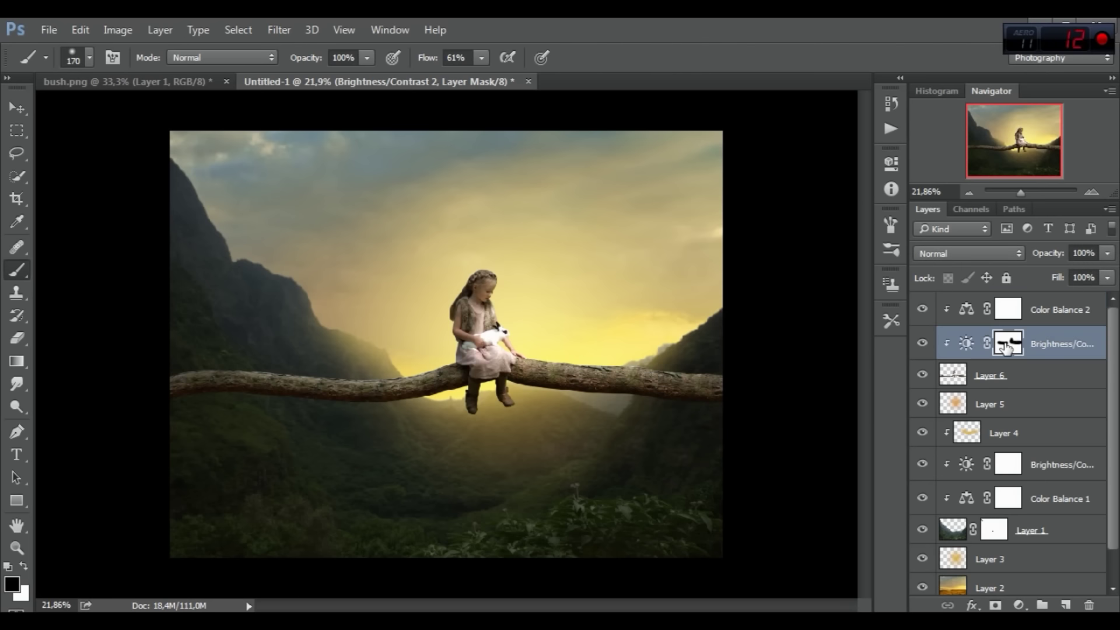
- At low flow, paint the darkening off the girl's hair and arm, then toggle to compare
drag(435, 60, 390, 59)
mouse_move(487, 266)
mouse_down()
mouse_move(465, 341)
mouse_move(475, 352)
mouse_move(464, 288)
mouse_up()
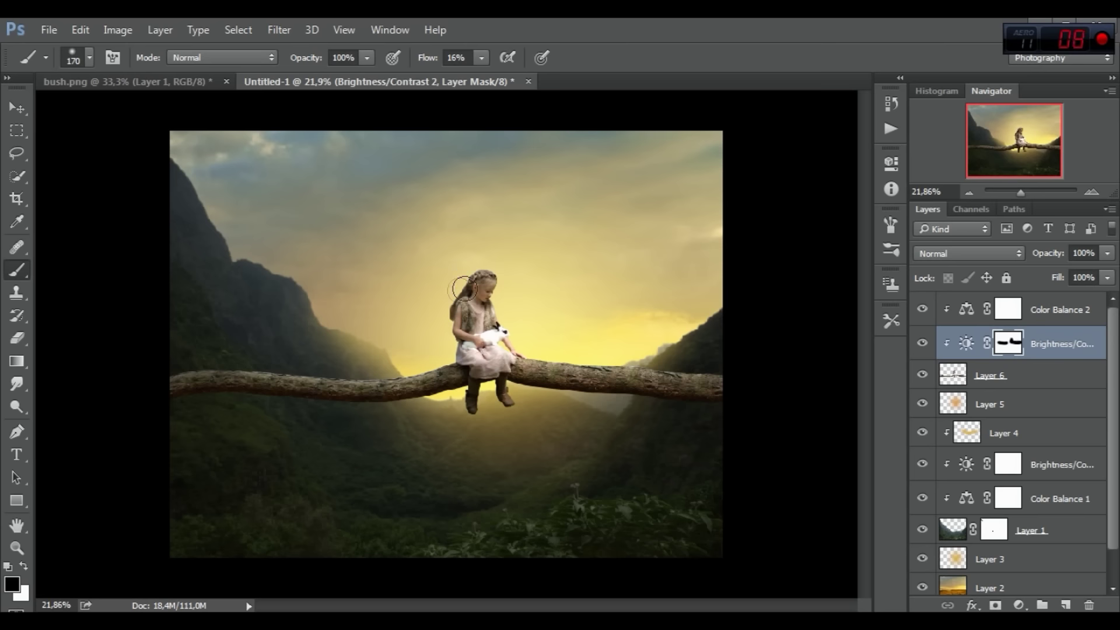
click(924, 342)
click(924, 342)
- With a 61 px brush at 100% flow, lift the darkening around the girl's legs
scroll(543, 394, up, 1)
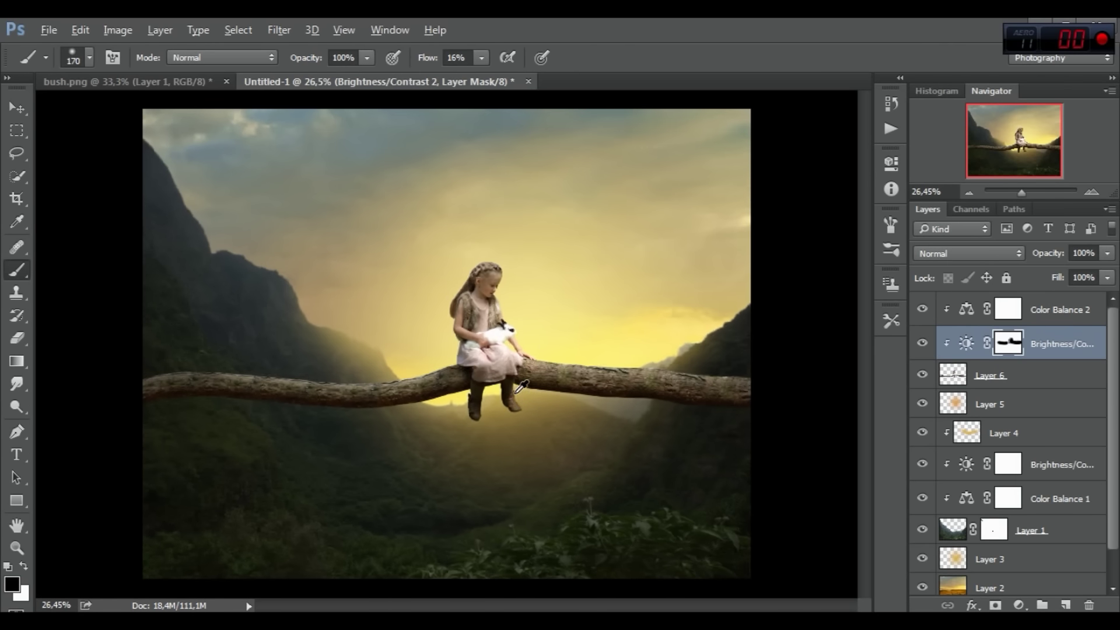
right_click(530, 396)
drag(666, 380, 658, 380)
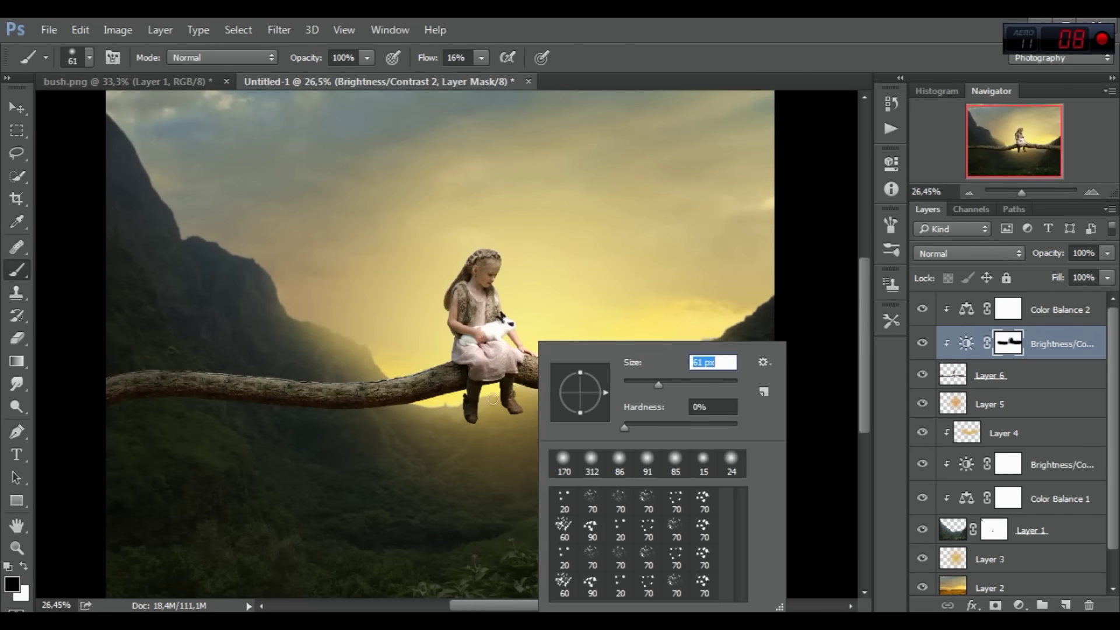
key(Return)
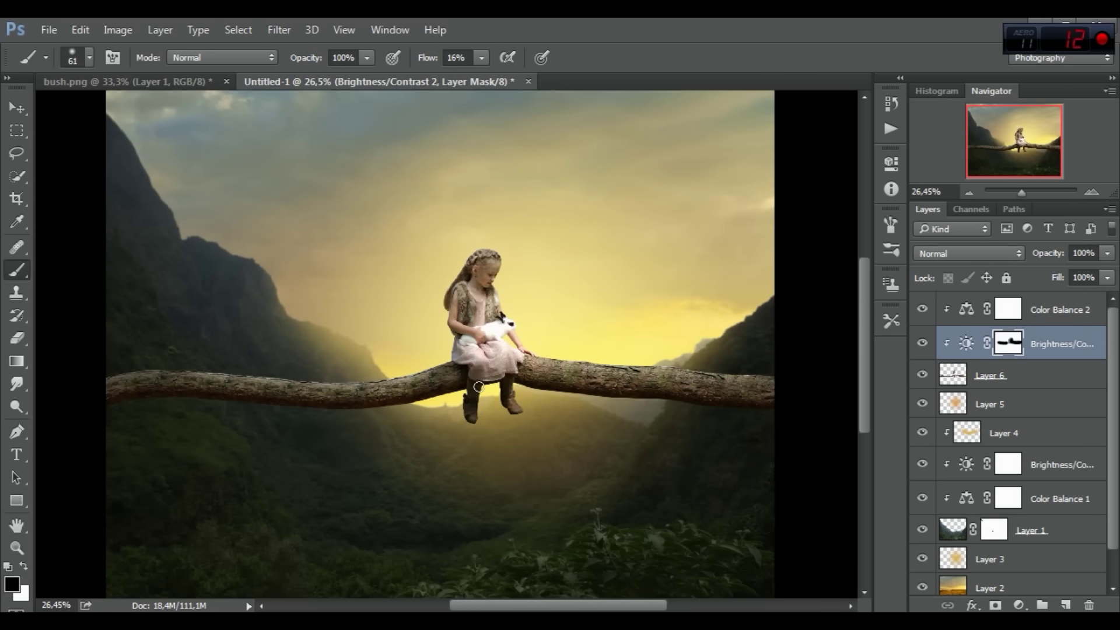
double_click(455, 57)
text(100)
key(Return)
drag(515, 386, 549, 429)
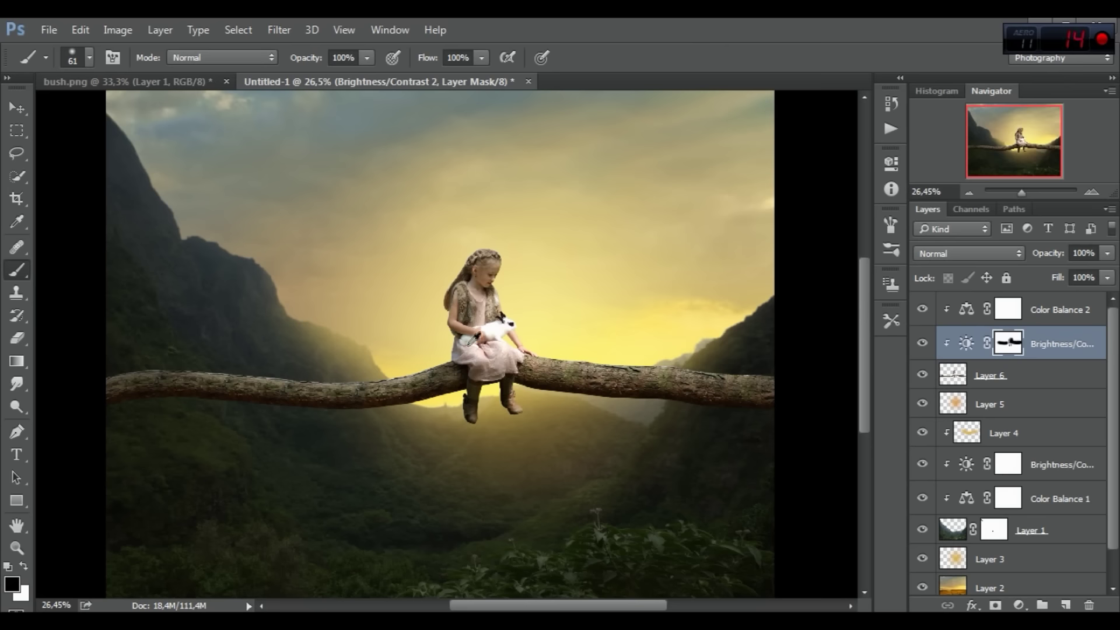
scroll(475, 340, down, 2)
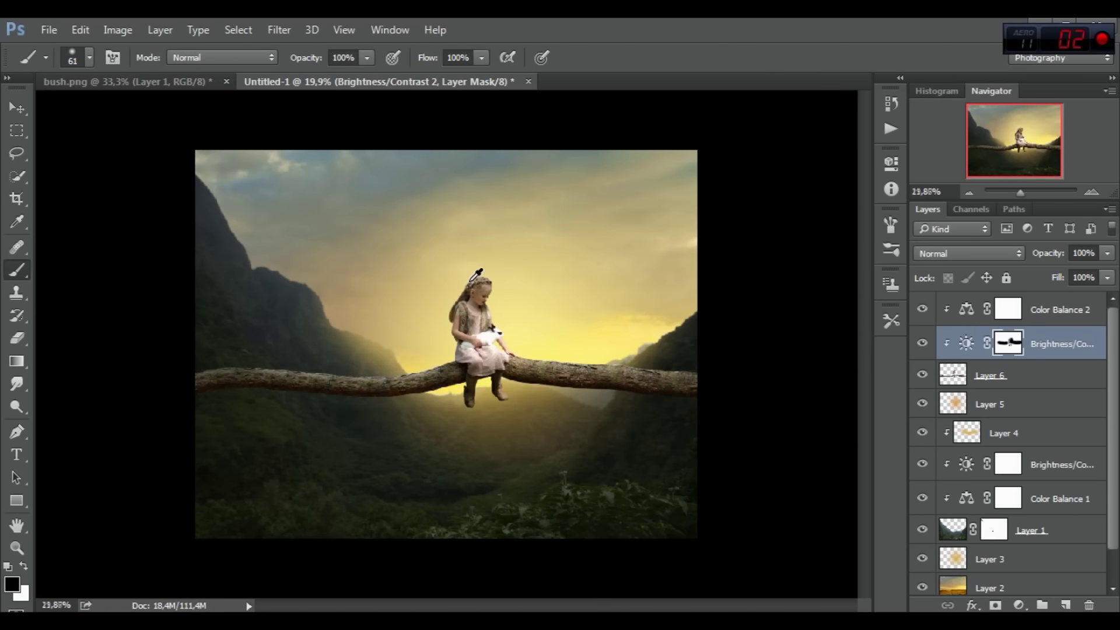